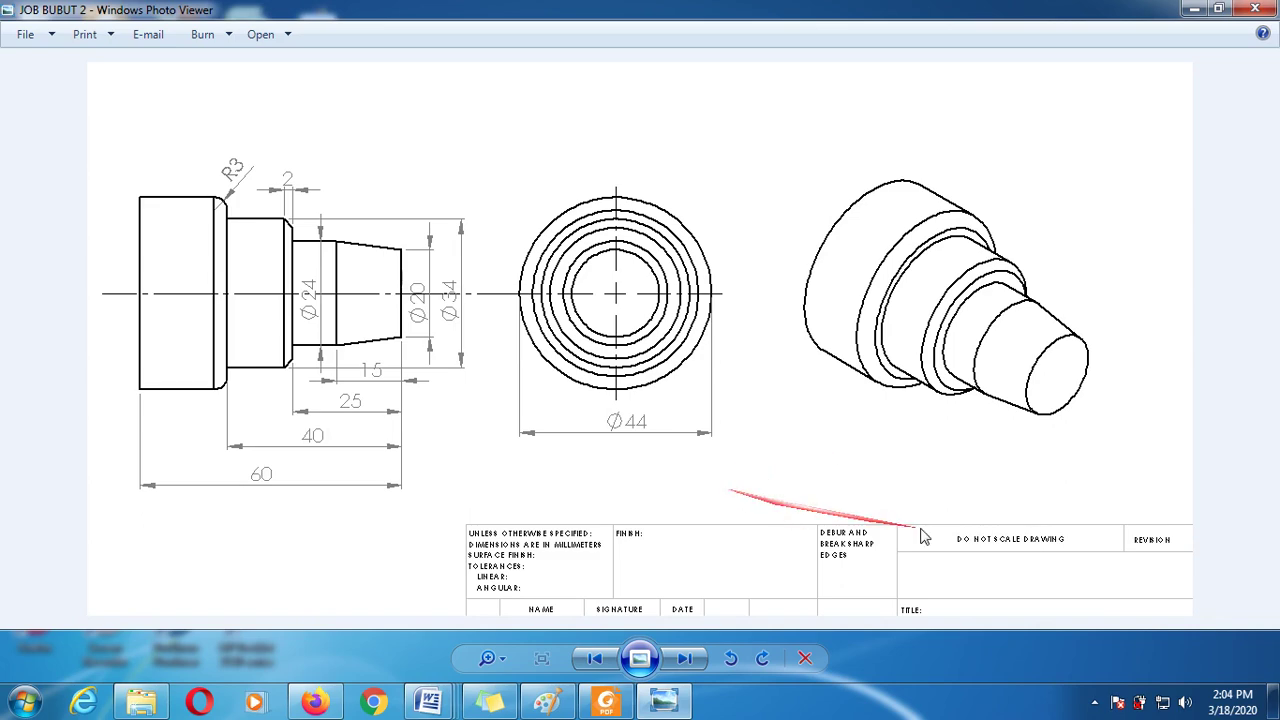
# Show the desktop by minimising all open windows, and refresh it
pyautogui.click(1275, 700)
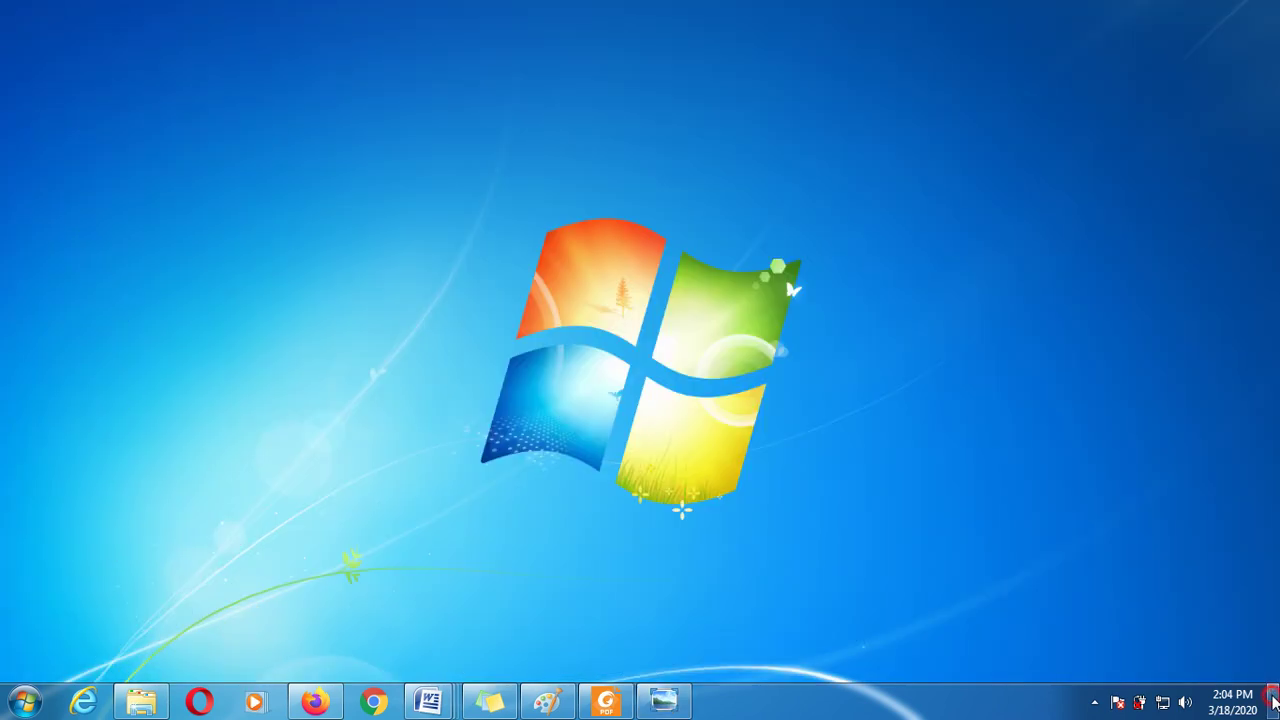
pyautogui.click(552, 202)
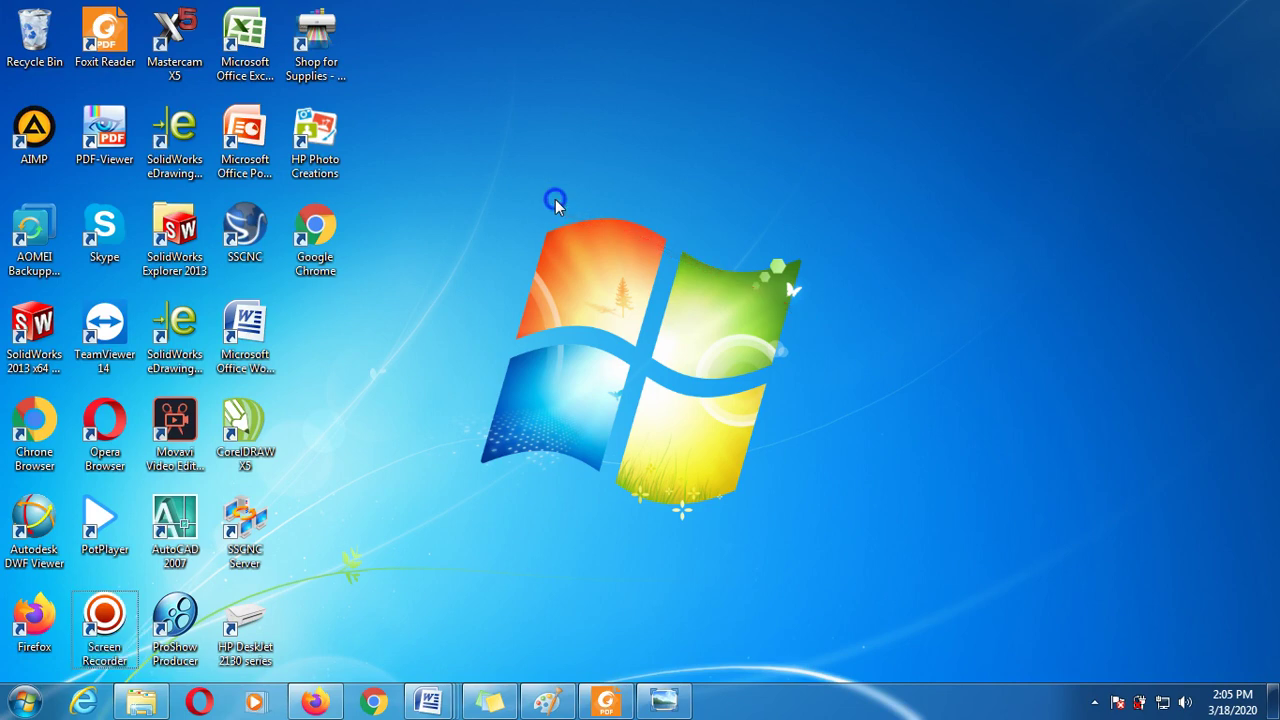
pyautogui.rightClick(552, 196)
pyautogui.click(565, 251)
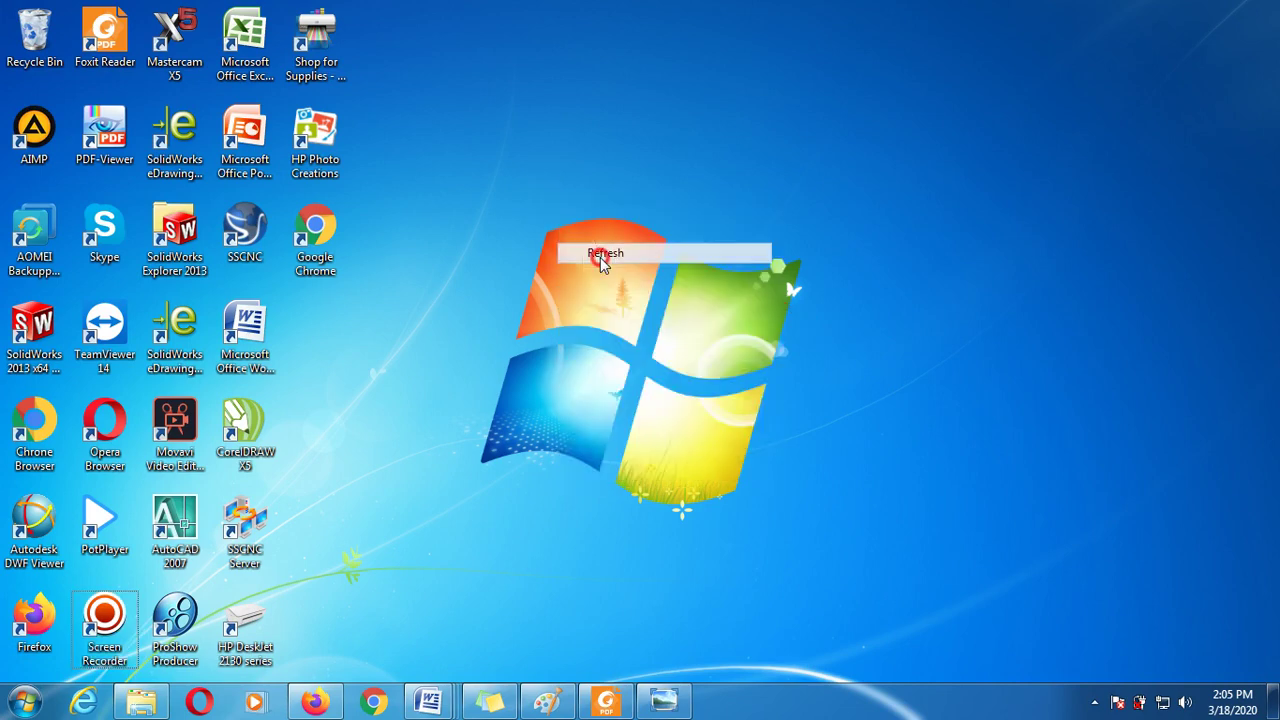
pyautogui.rightClick(512, 167)
pyautogui.click(530, 214)
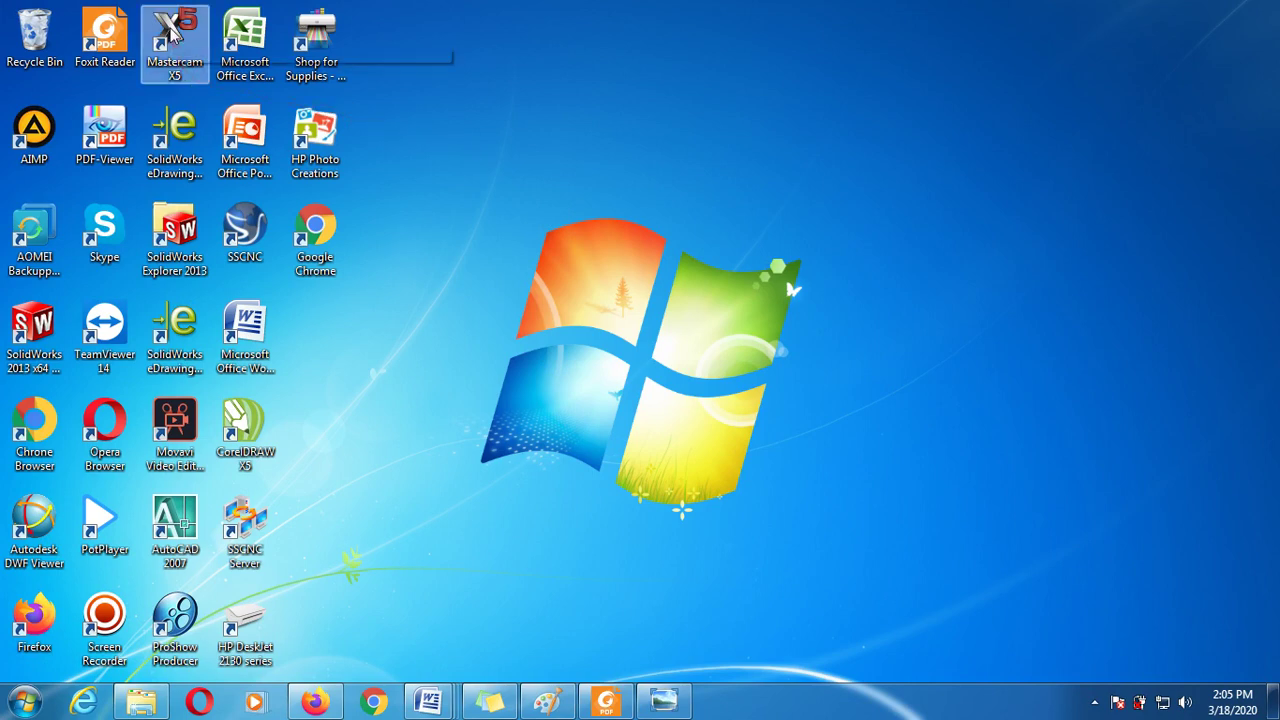
# Launch Mastercam X5, stop the What's New dialog from showing at start-up and close it
pyautogui.doubleClick(180, 40)
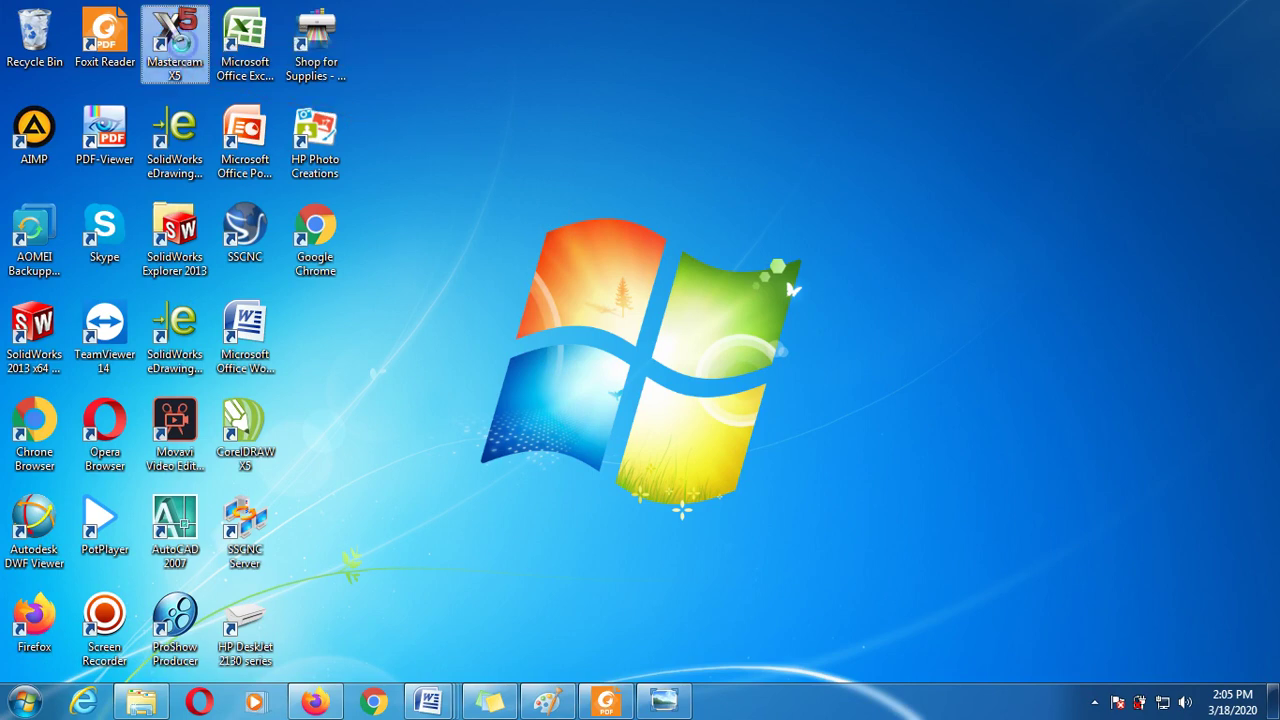
pyautogui.rightClick(188, 41)
pyautogui.click(232, 54)
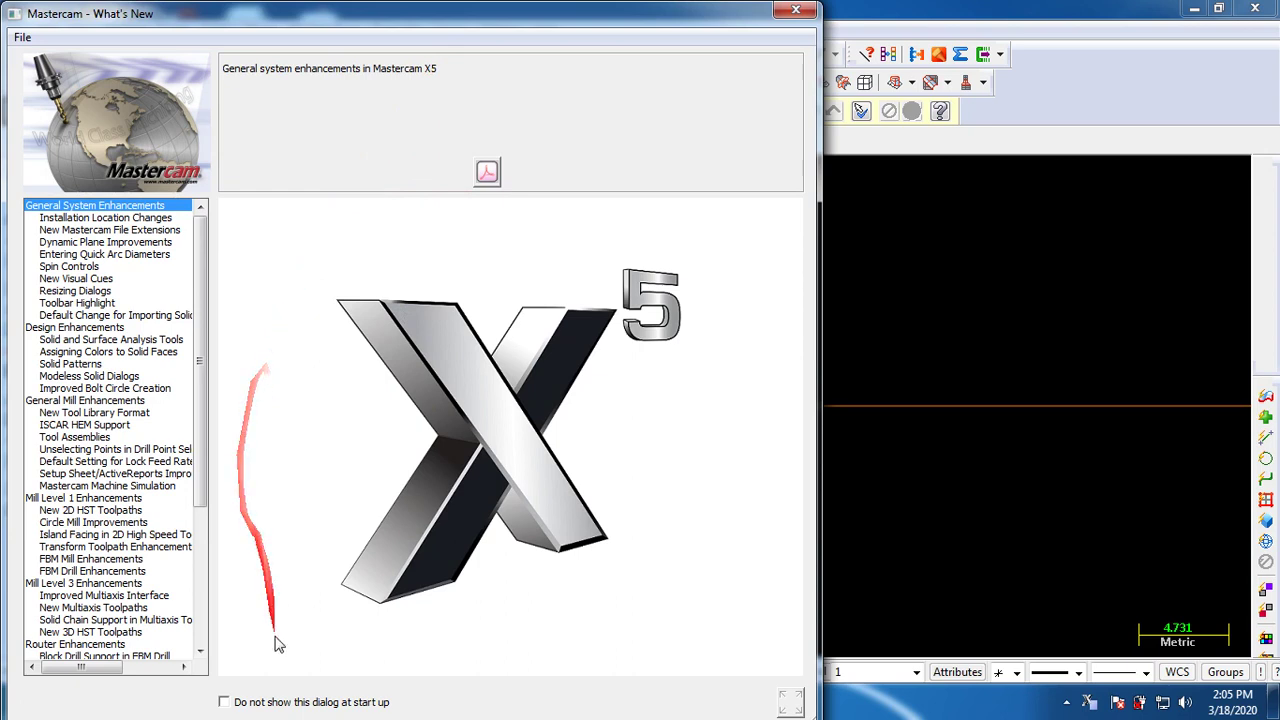
pyautogui.click(224, 702)
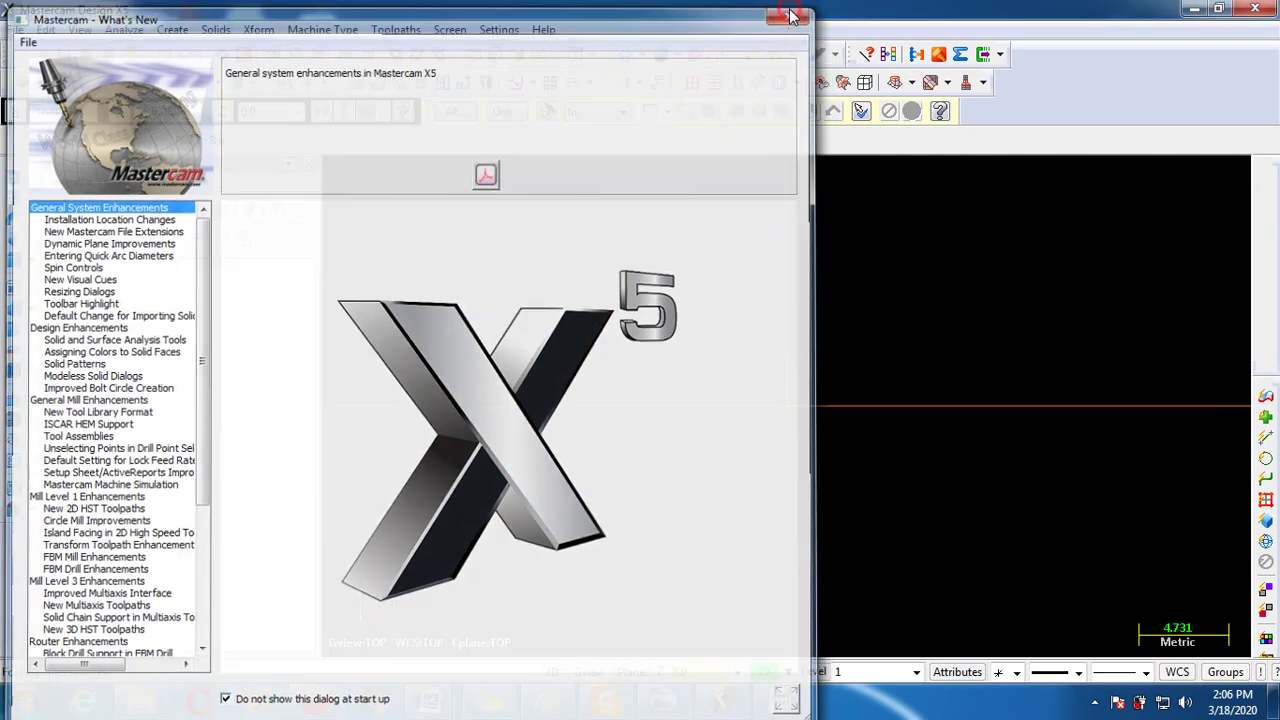
pyautogui.click(795, 10)
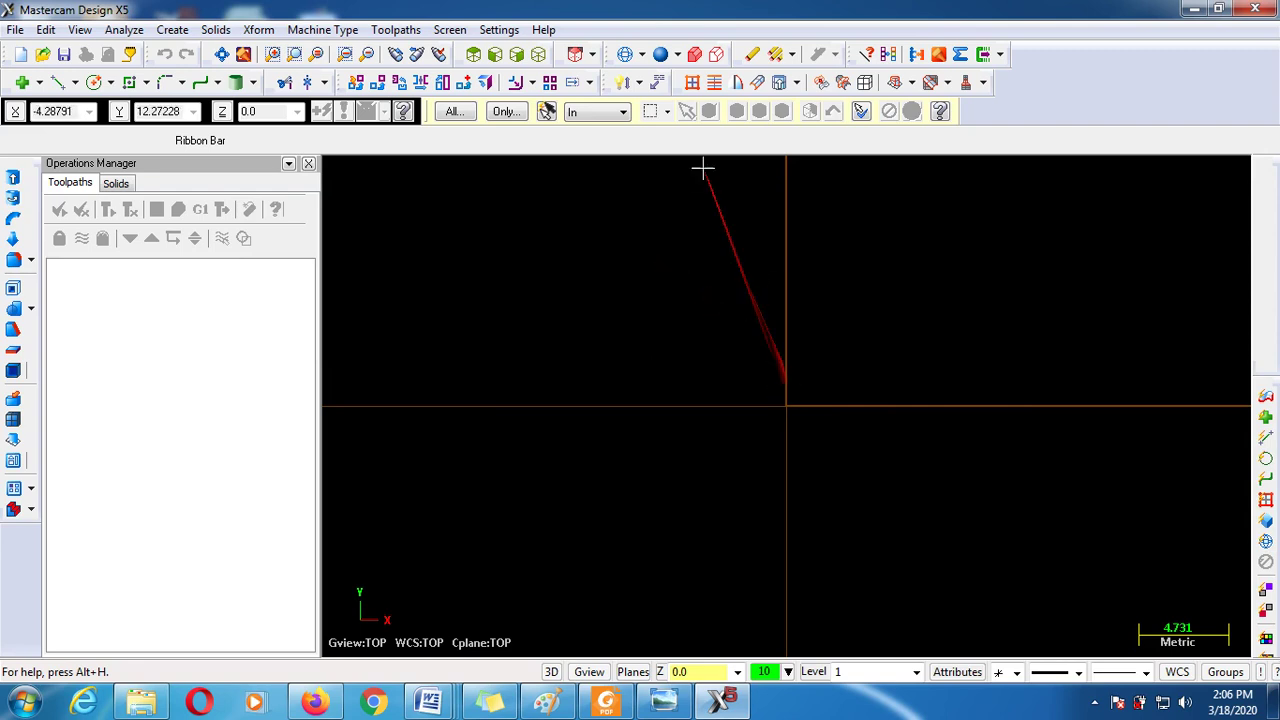
pyautogui.click(539, 54)
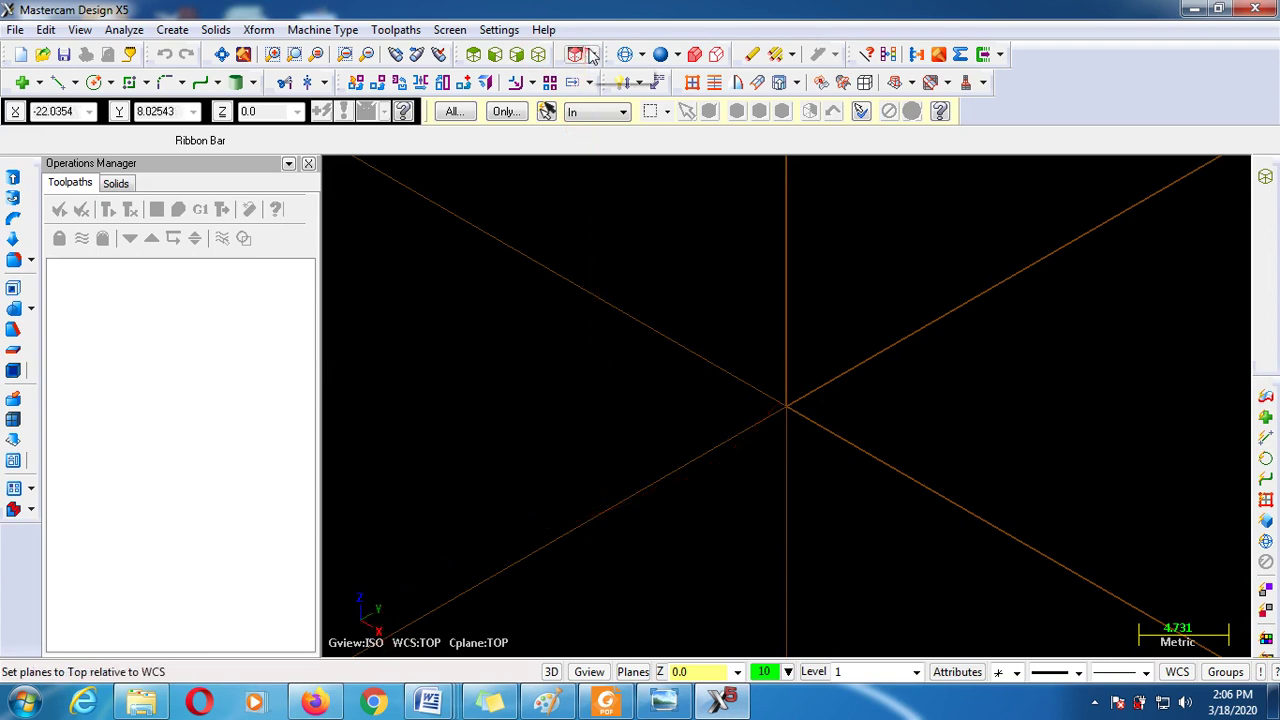
pyautogui.click(474, 54)
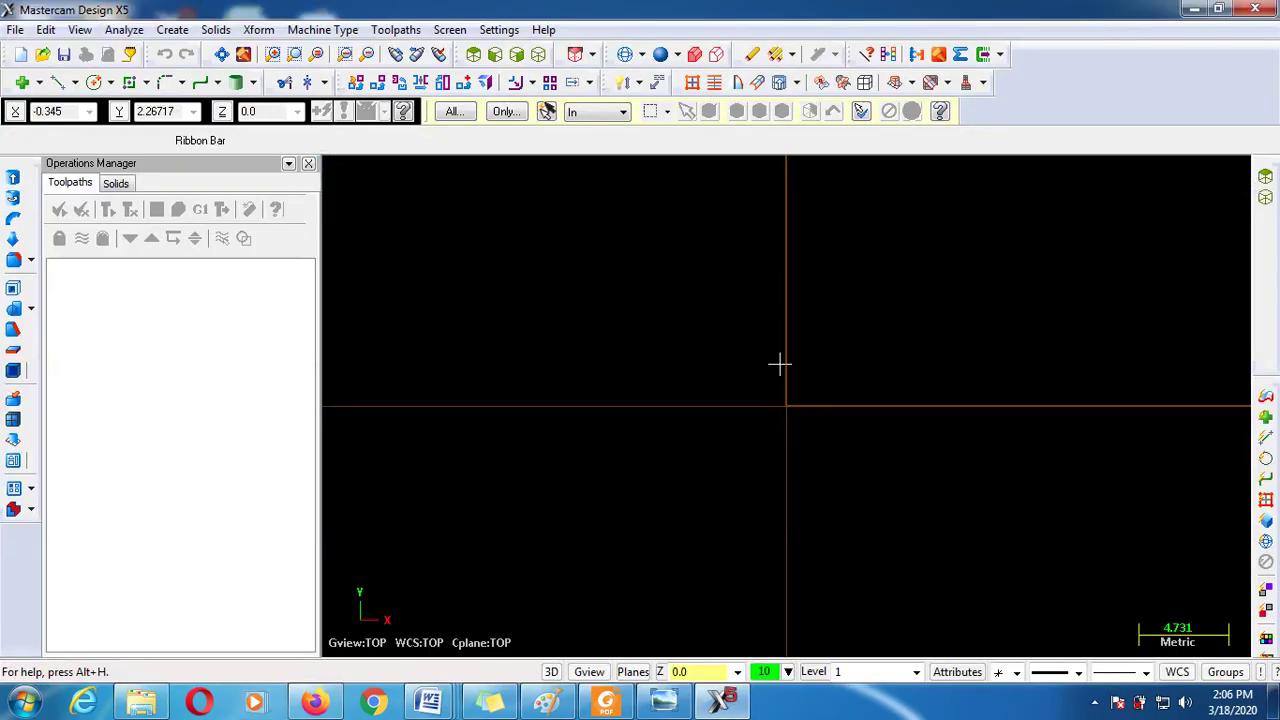
pyautogui.moveTo(777, 360); pyautogui.dragTo(808, 327)
pyautogui.scroll(-2, 808, 327)
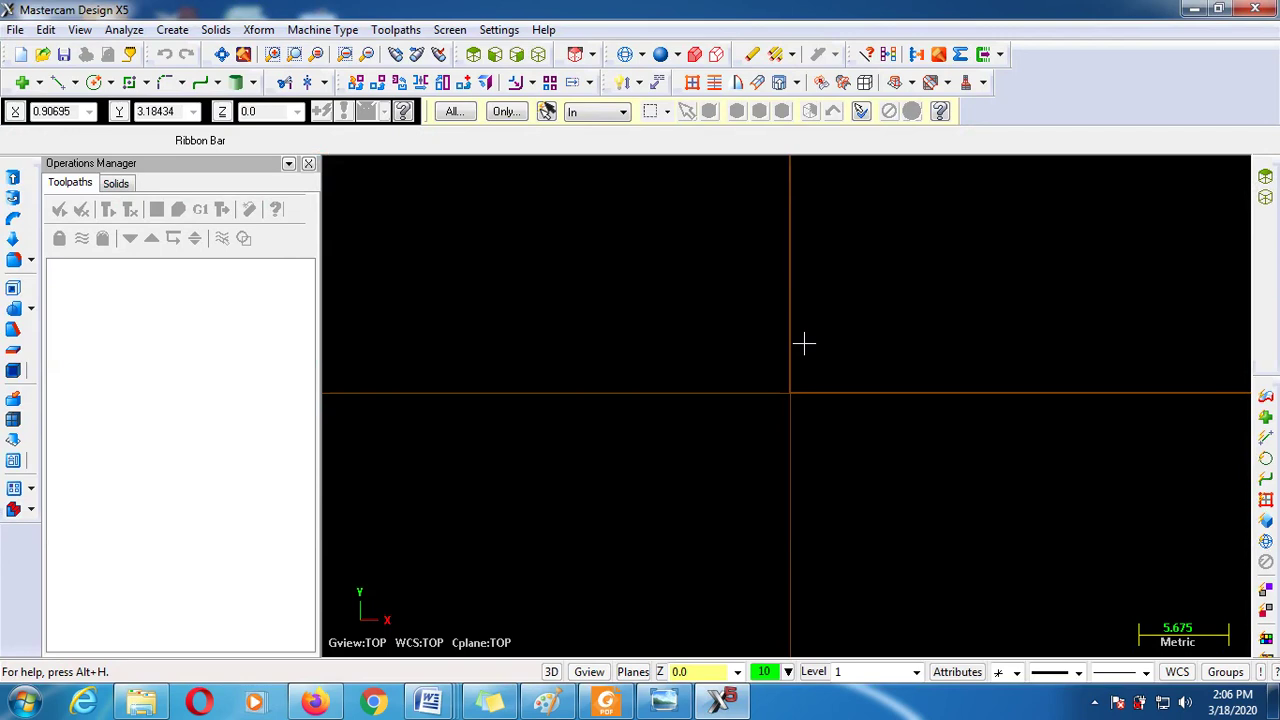
pyautogui.scroll(-2, 796, 370)
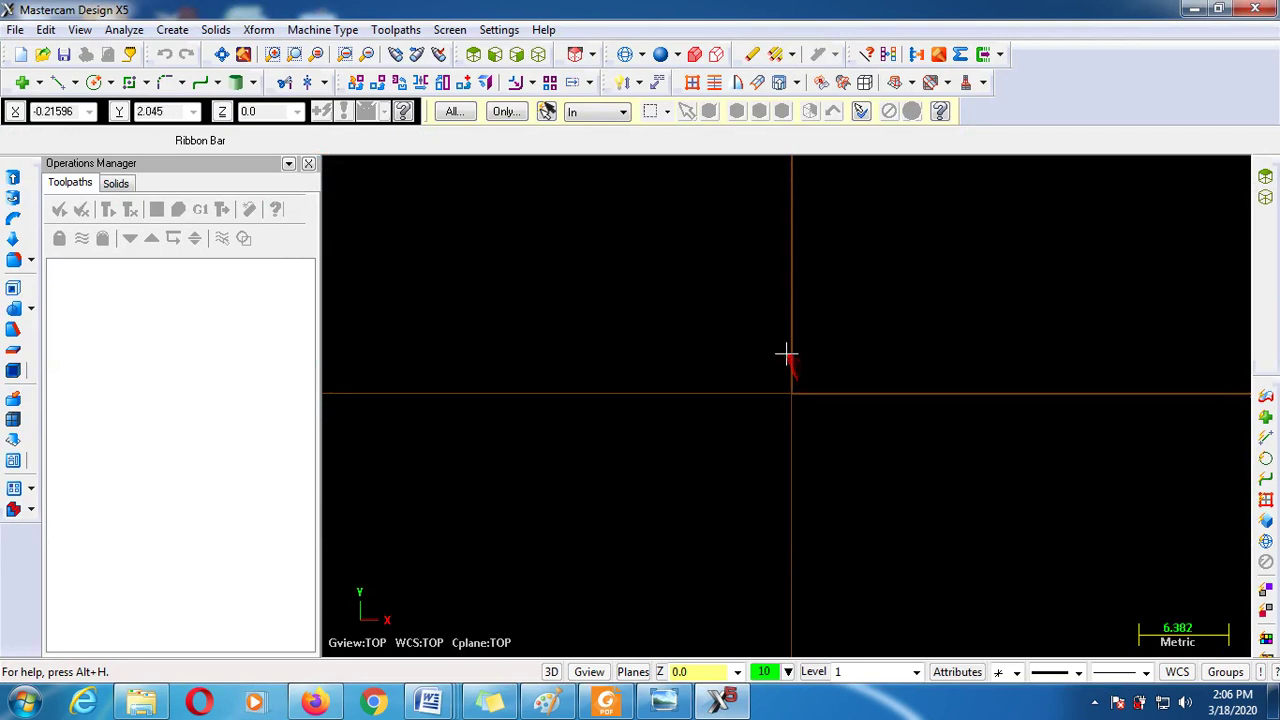
pyautogui.scroll(7, 773, 343)
pyautogui.scroll(-3, 726, 366)
pyautogui.scroll(-3, 694, 387)
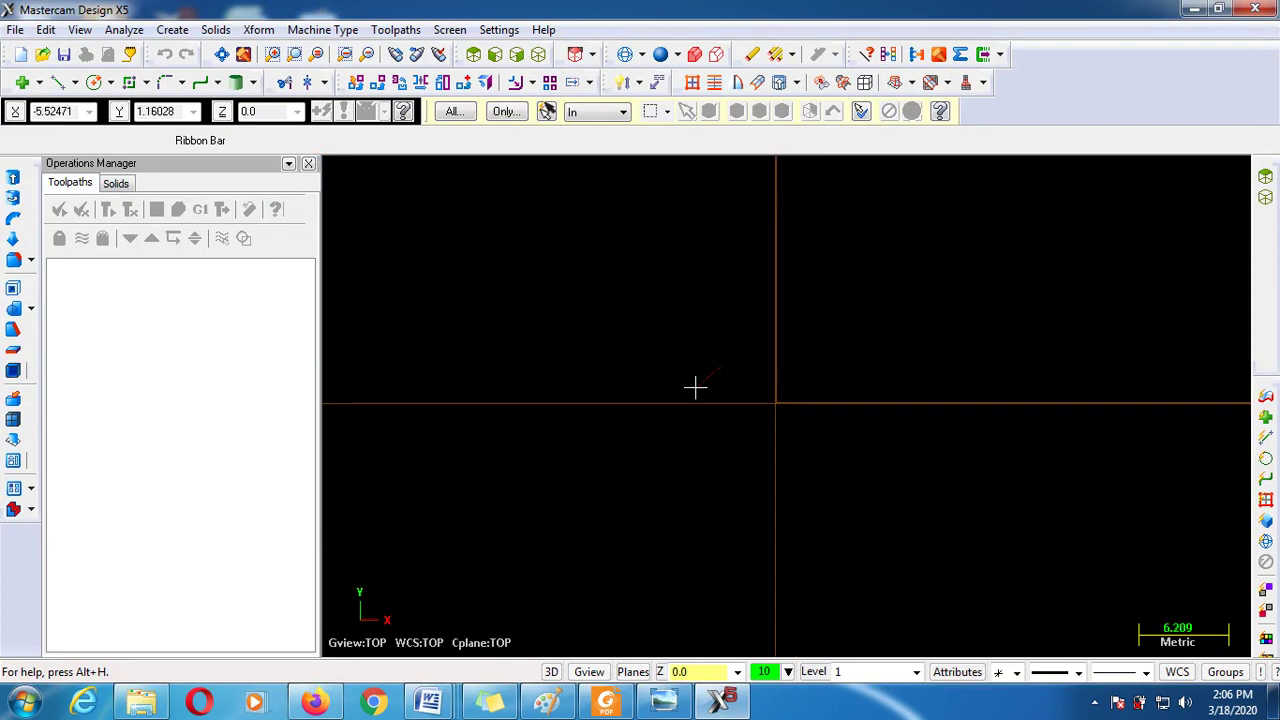
pyautogui.scroll(-3, 770, 447)
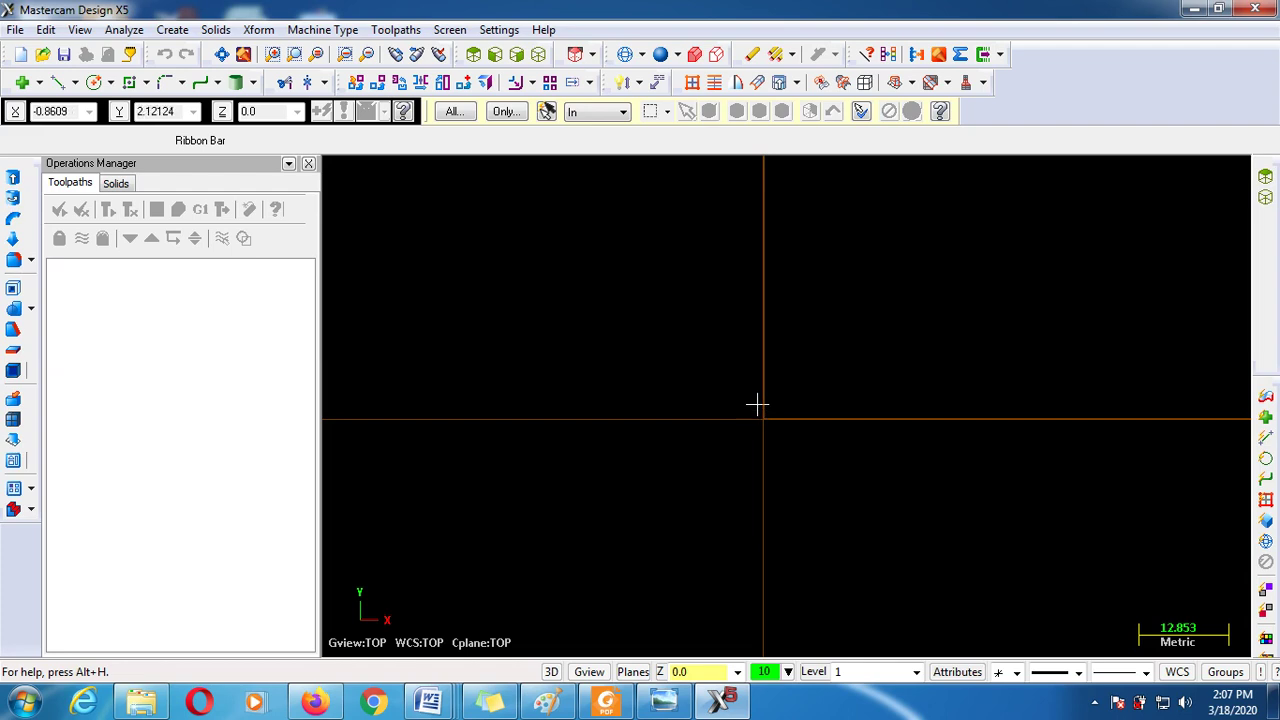
pyautogui.scroll(-4, 789, 437)
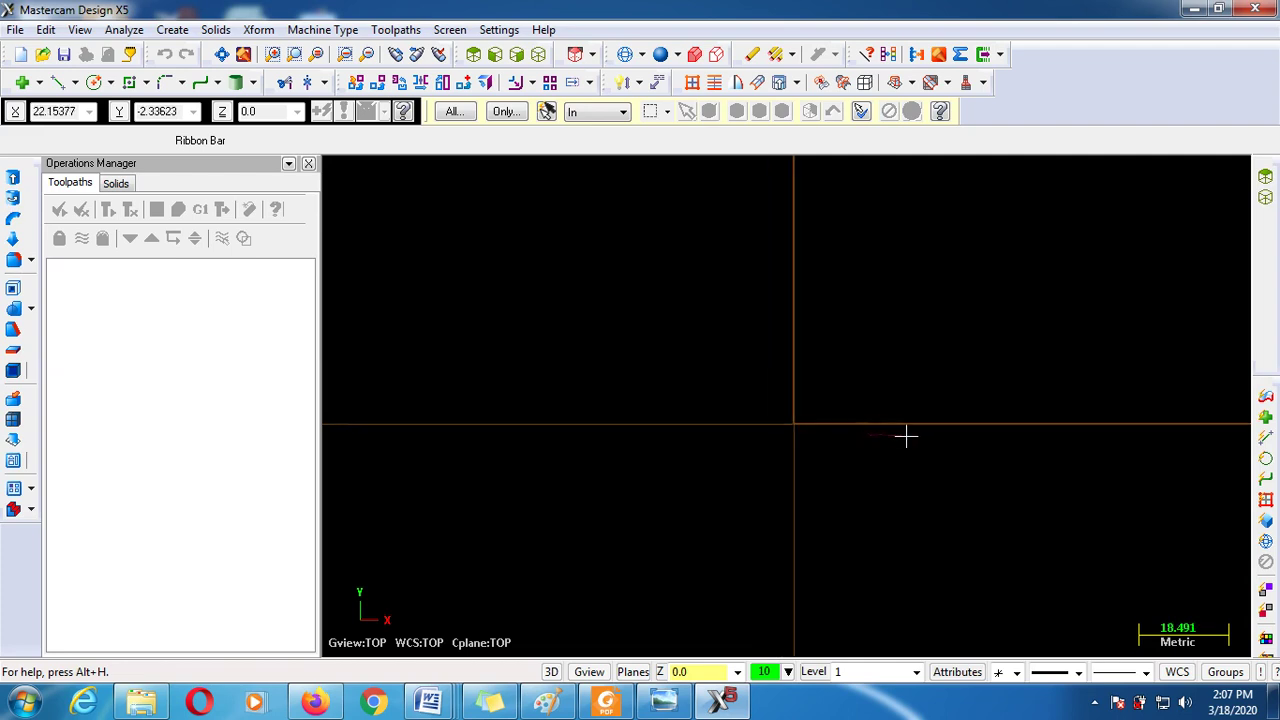
pyautogui.scroll(-2, 962, 451)
pyautogui.scroll(2, 816, 508)
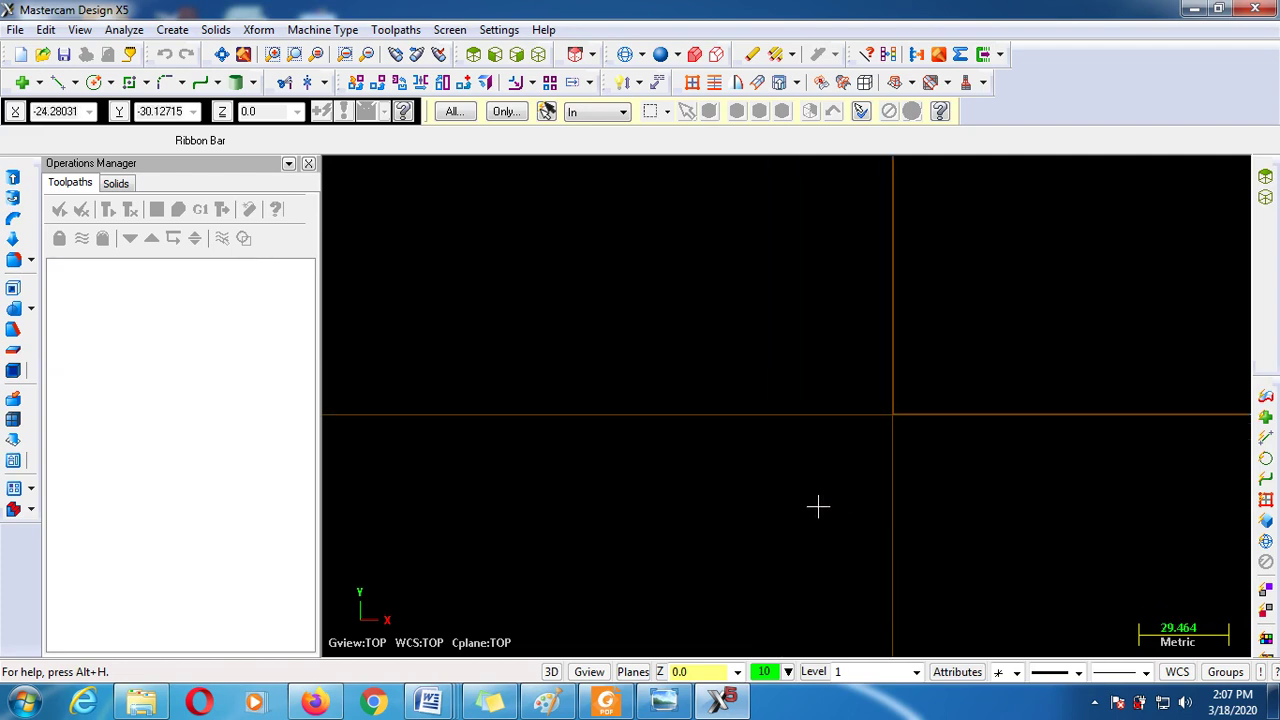
pyautogui.scroll(-2, 811, 368)
pyautogui.scroll(3, 766, 349)
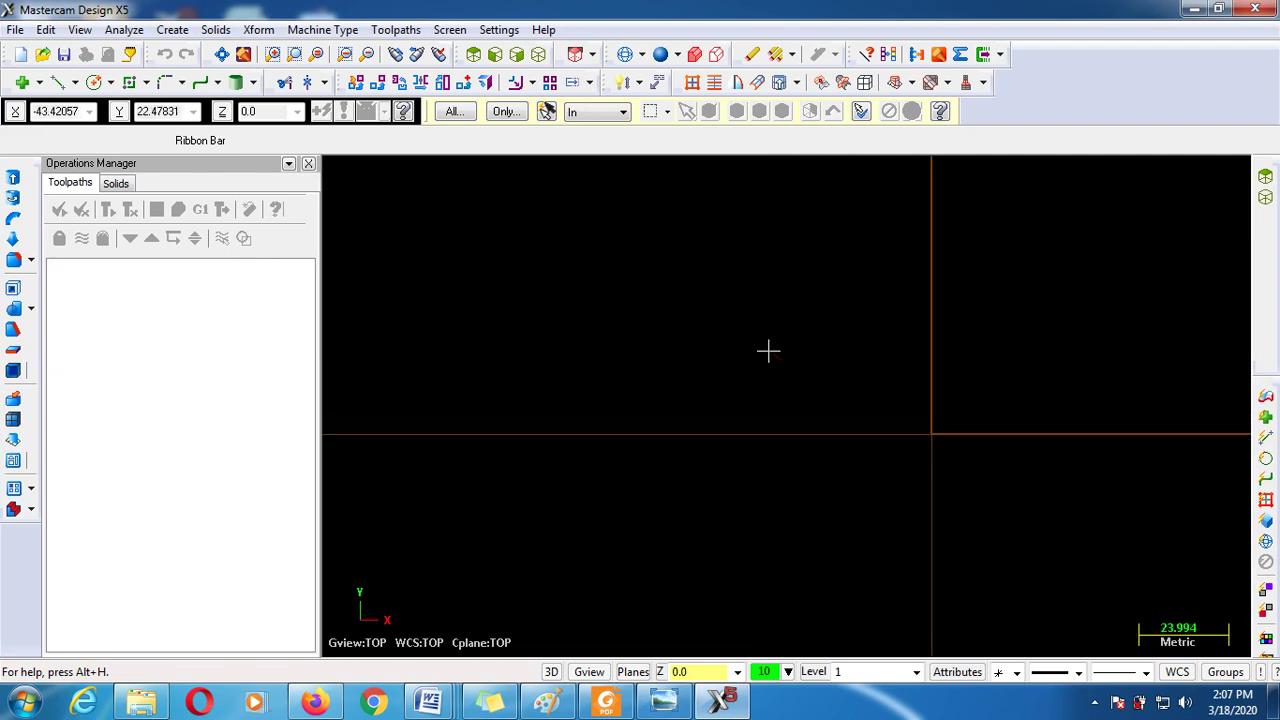
pyautogui.scroll(3, 845, 518)
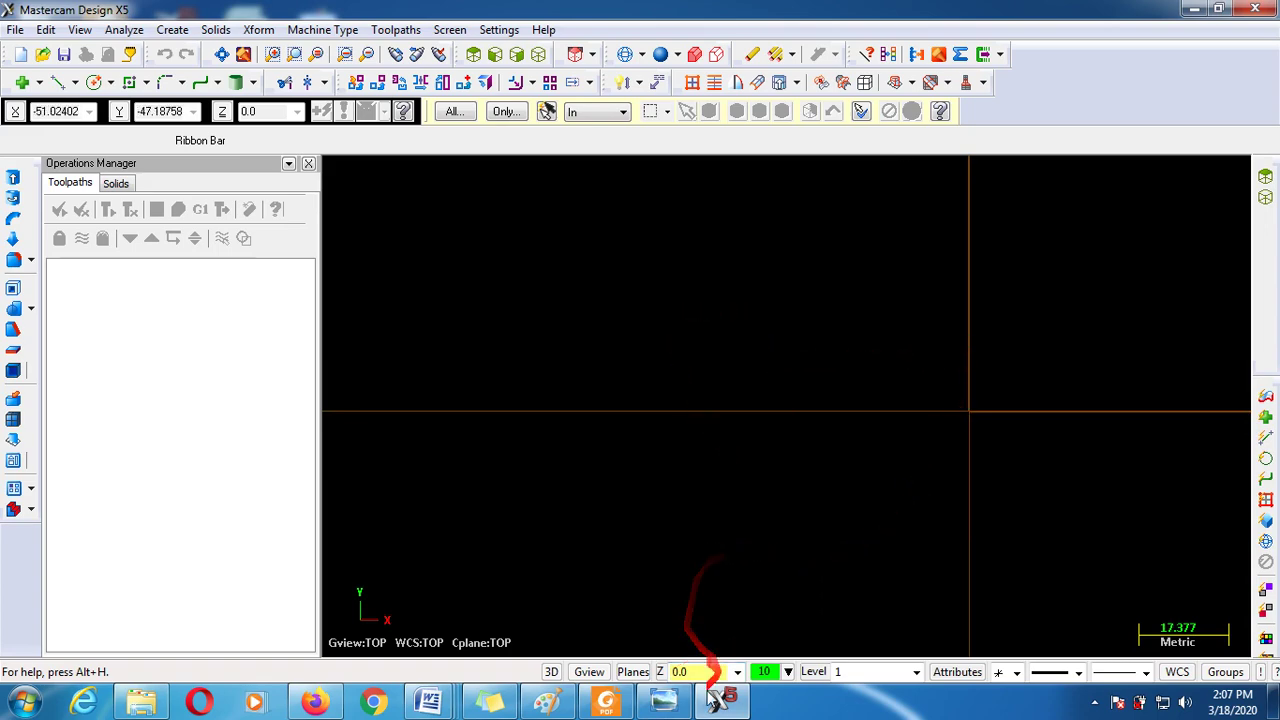
# Check the turned part's dimensions in the JOB BUBUT 2 drawing, and start an endpoint line in Mastercam
pyautogui.click(663, 700)
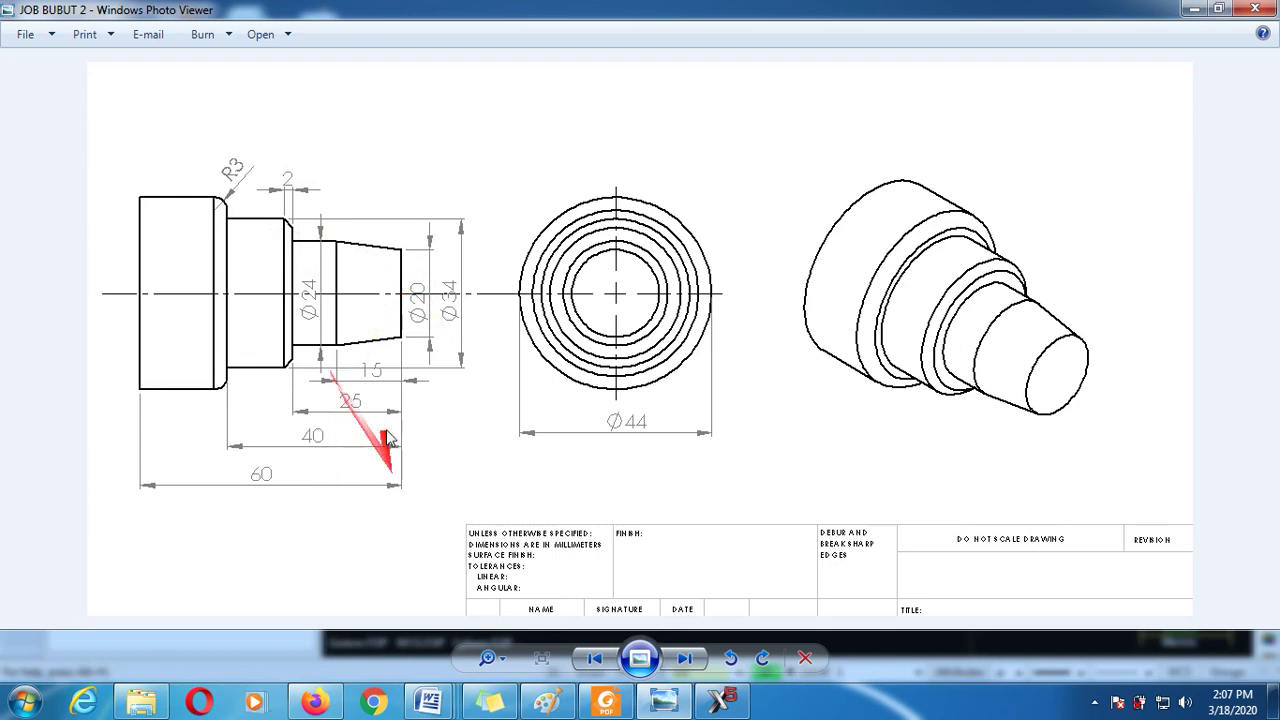
pyautogui.click(717, 703)
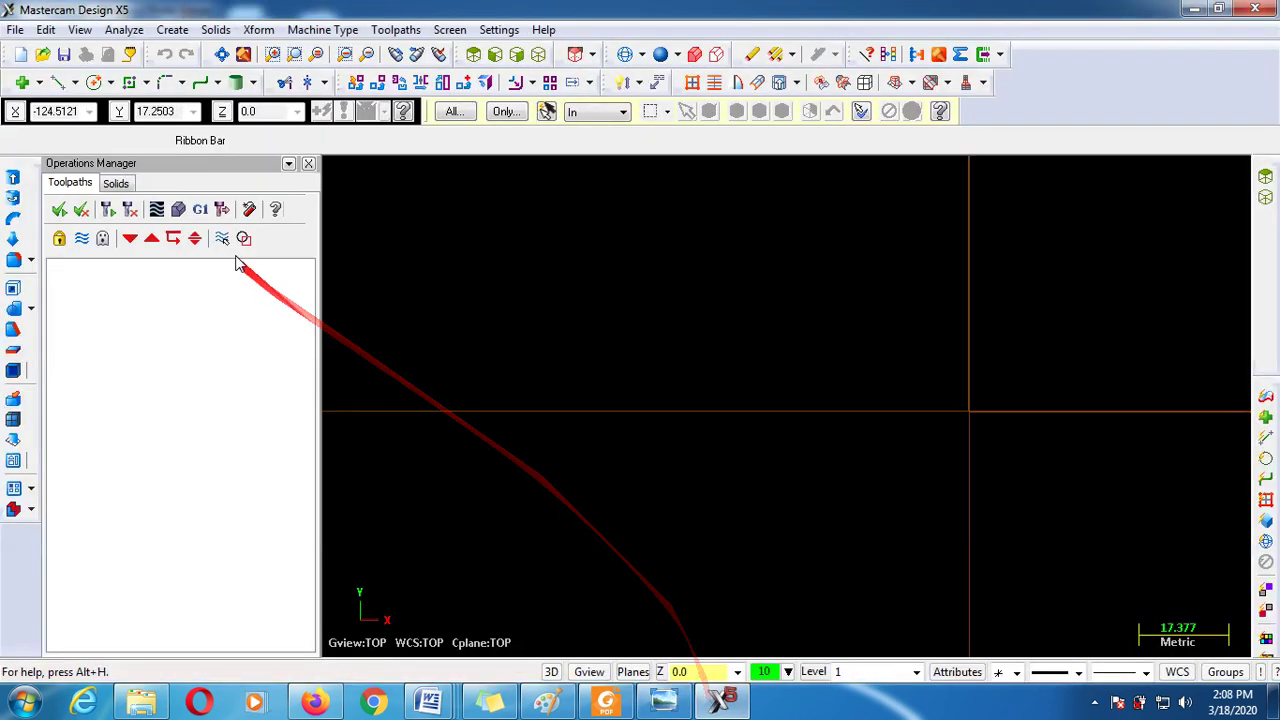
pyautogui.click(59, 84)
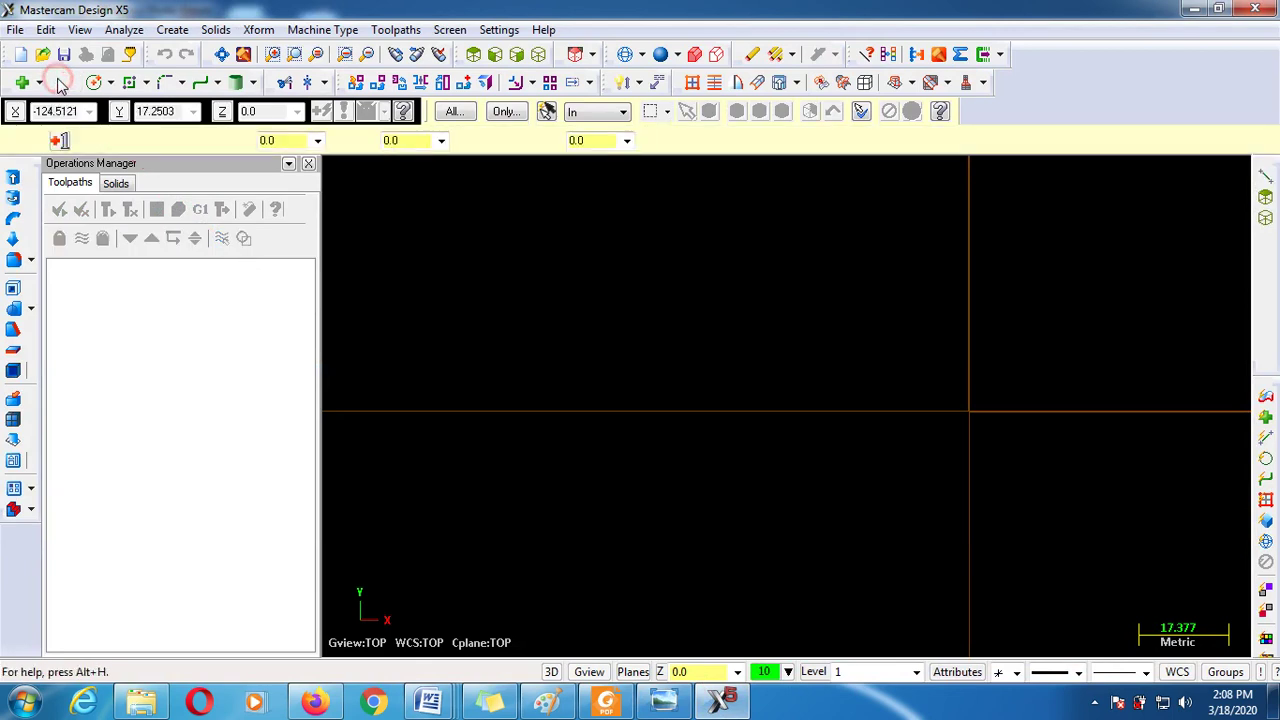
pyautogui.scroll(-5, 530, 380)
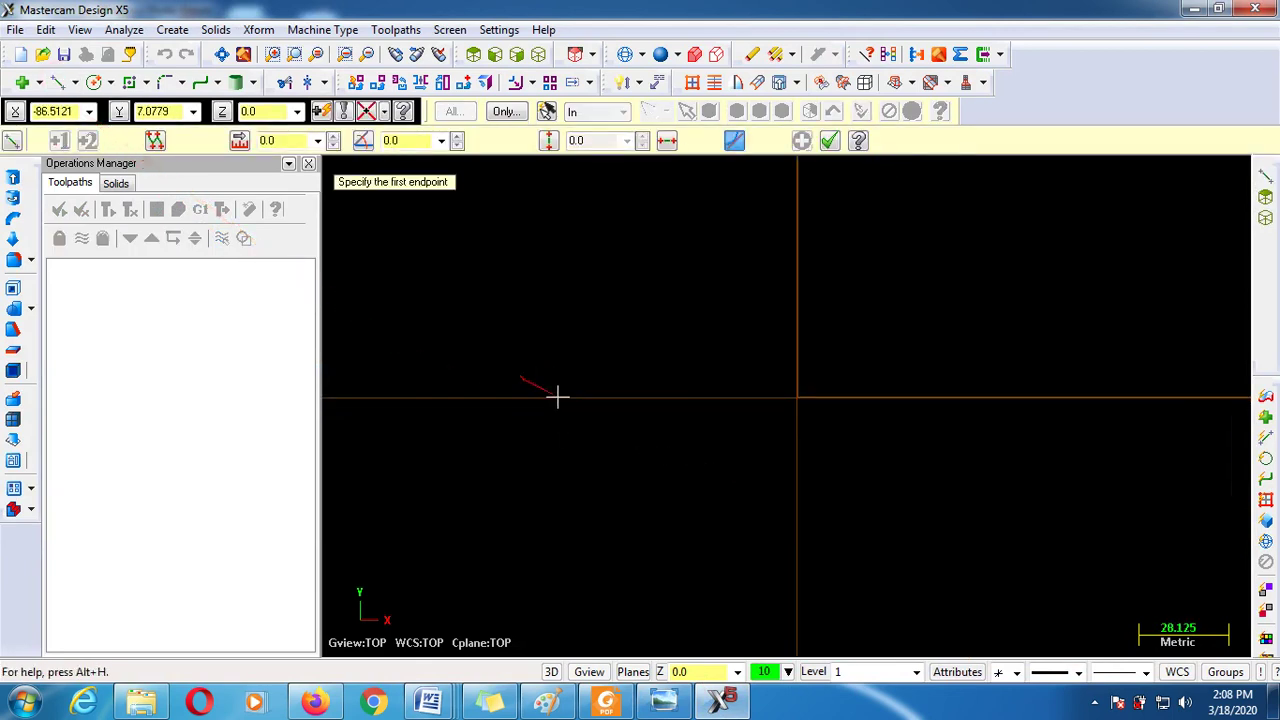
pyautogui.scroll(6, 790, 415)
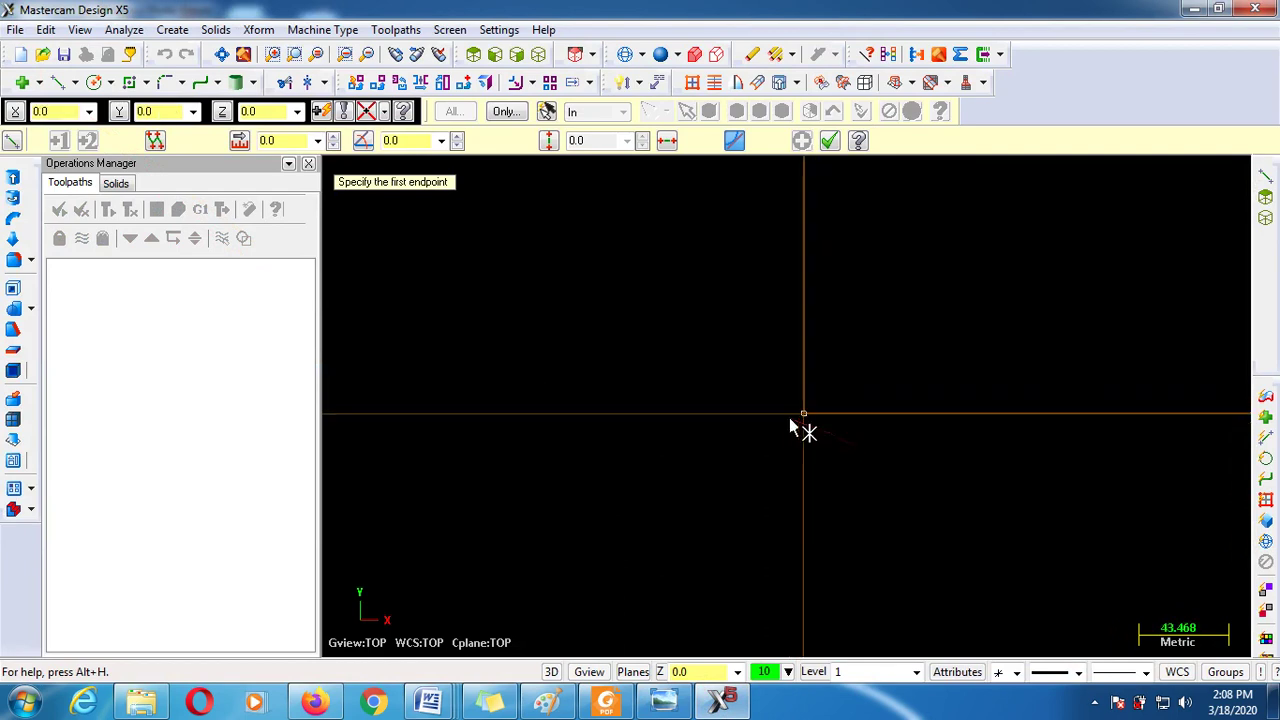
pyautogui.scroll(2, 788, 411)
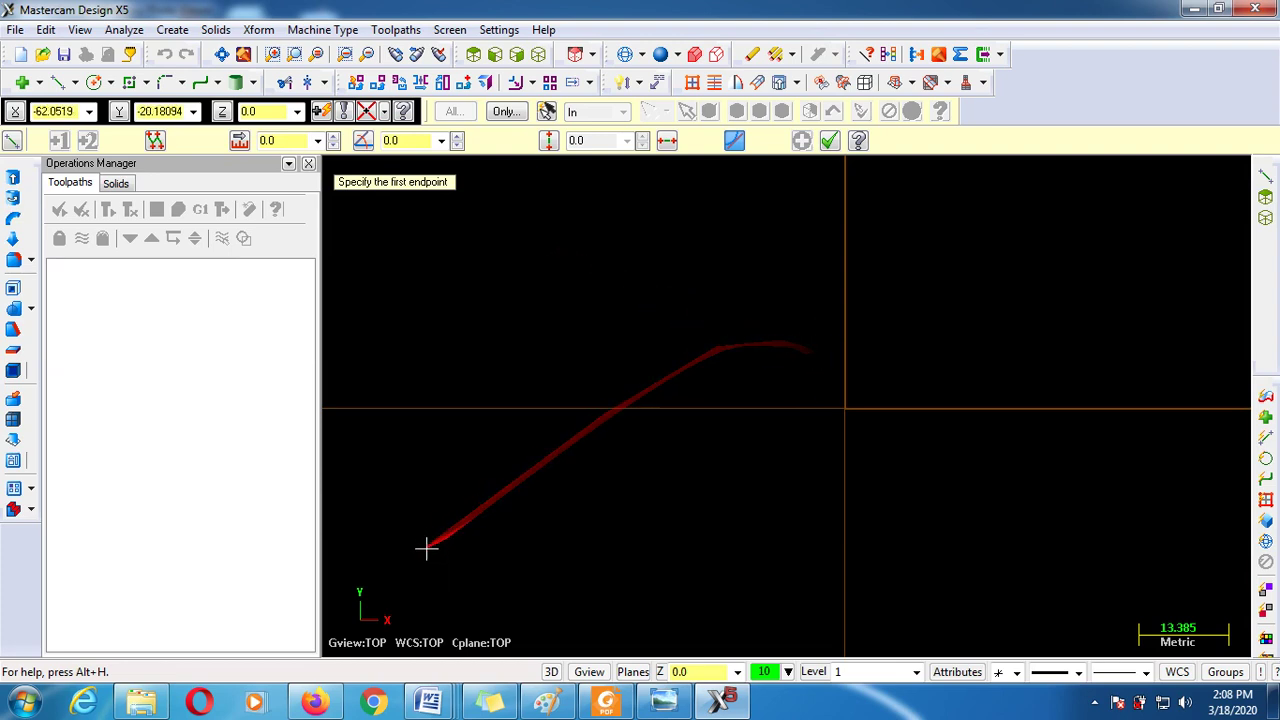
# Examine where the centre line meets the small end face in the JOB BUBUT 2 drawing, and return to Mastercam
pyautogui.click(663, 700)
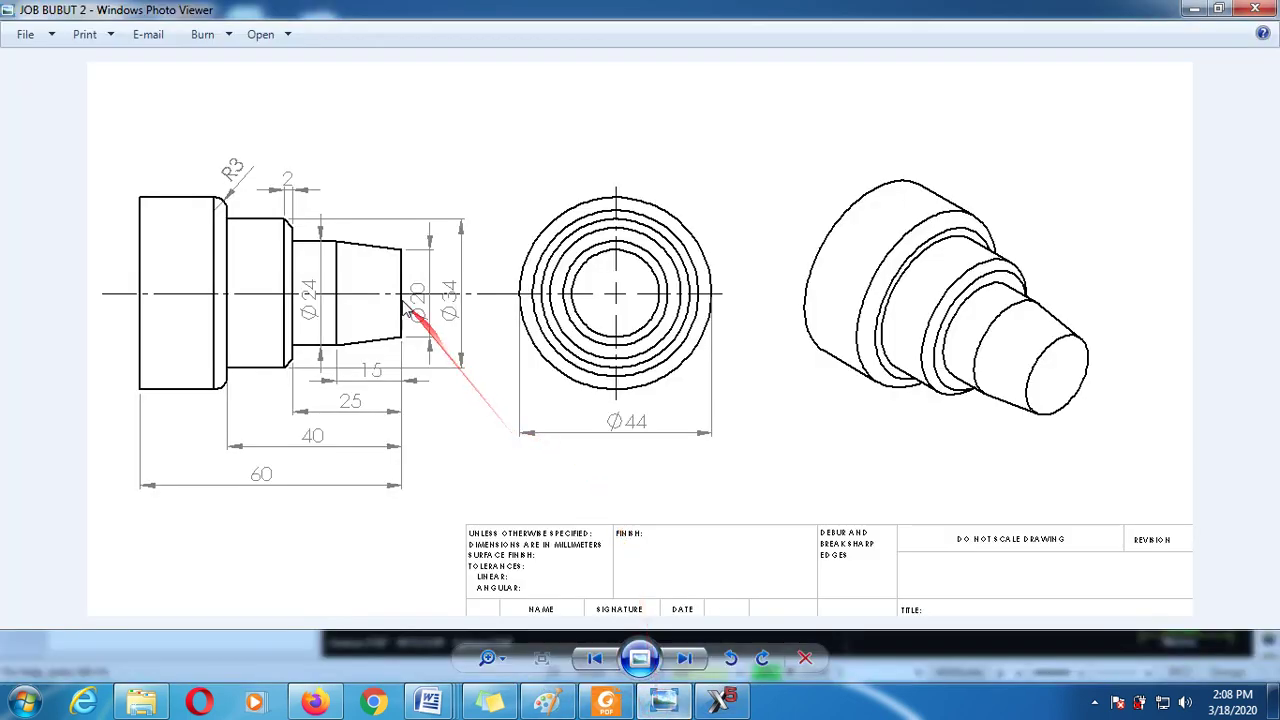
pyautogui.scroll(6, 407, 310)
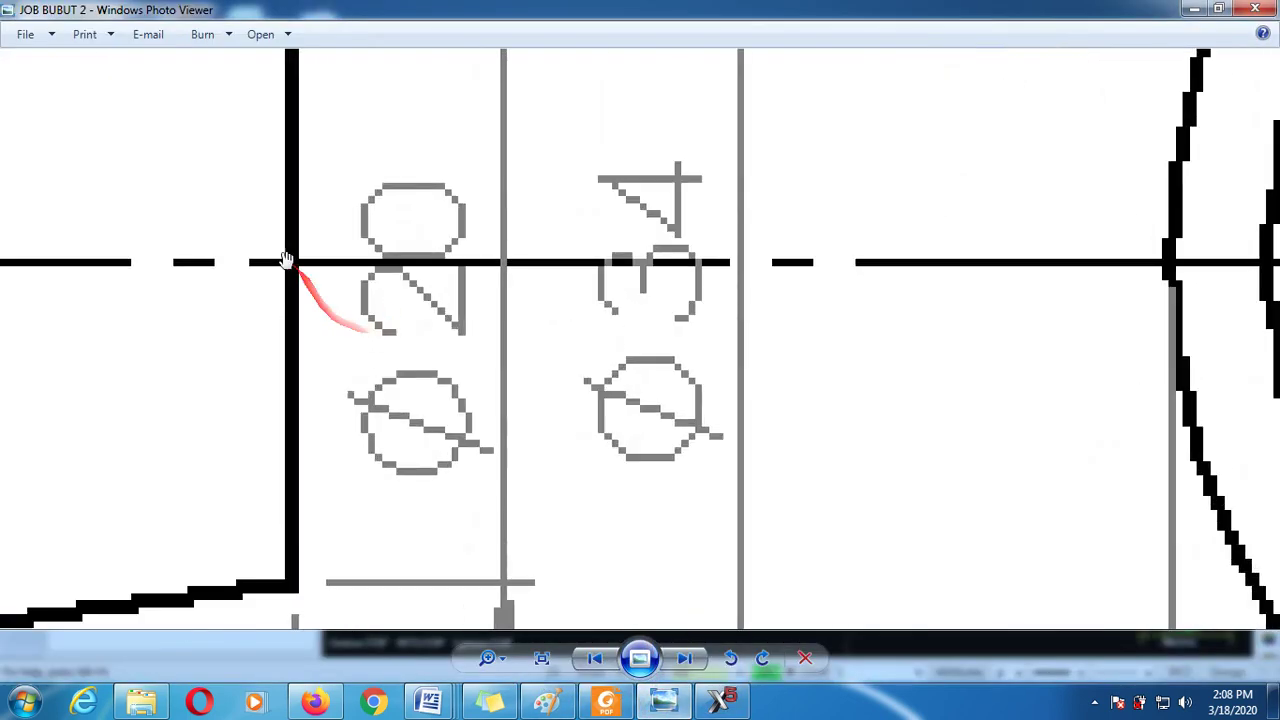
pyautogui.scroll(1, 286, 260)
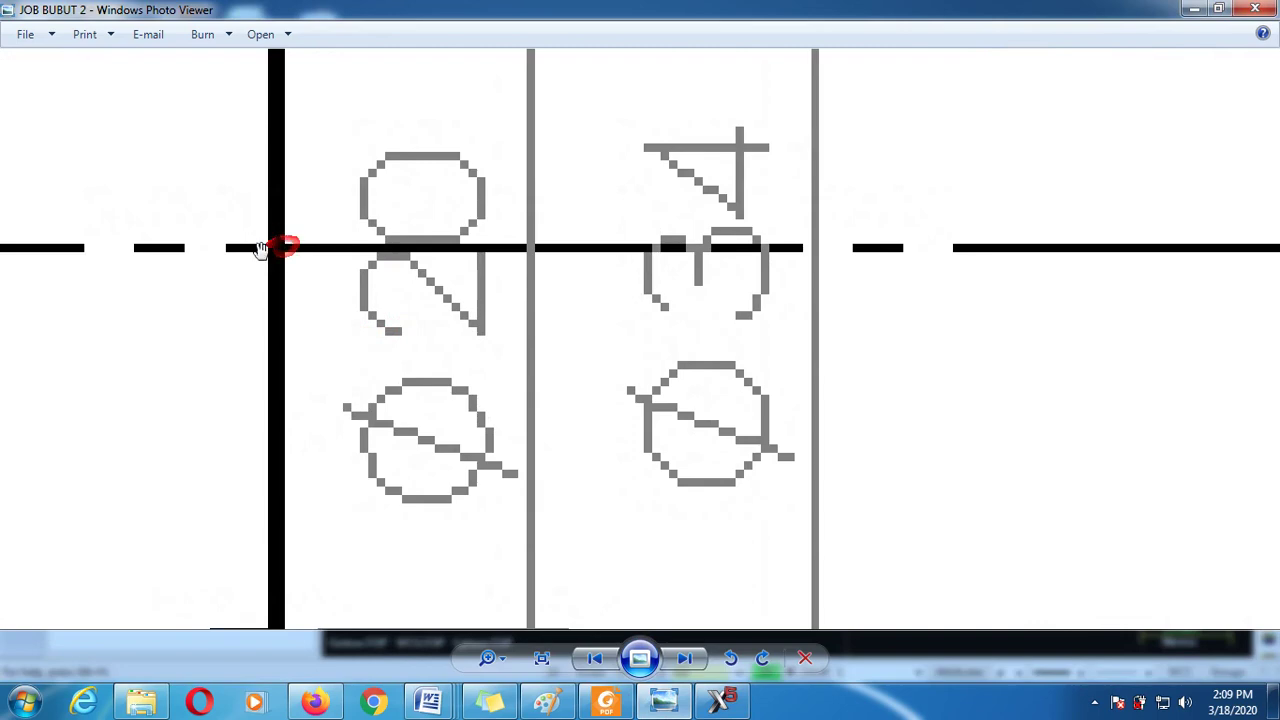
pyautogui.scroll(-4, 303, 280)
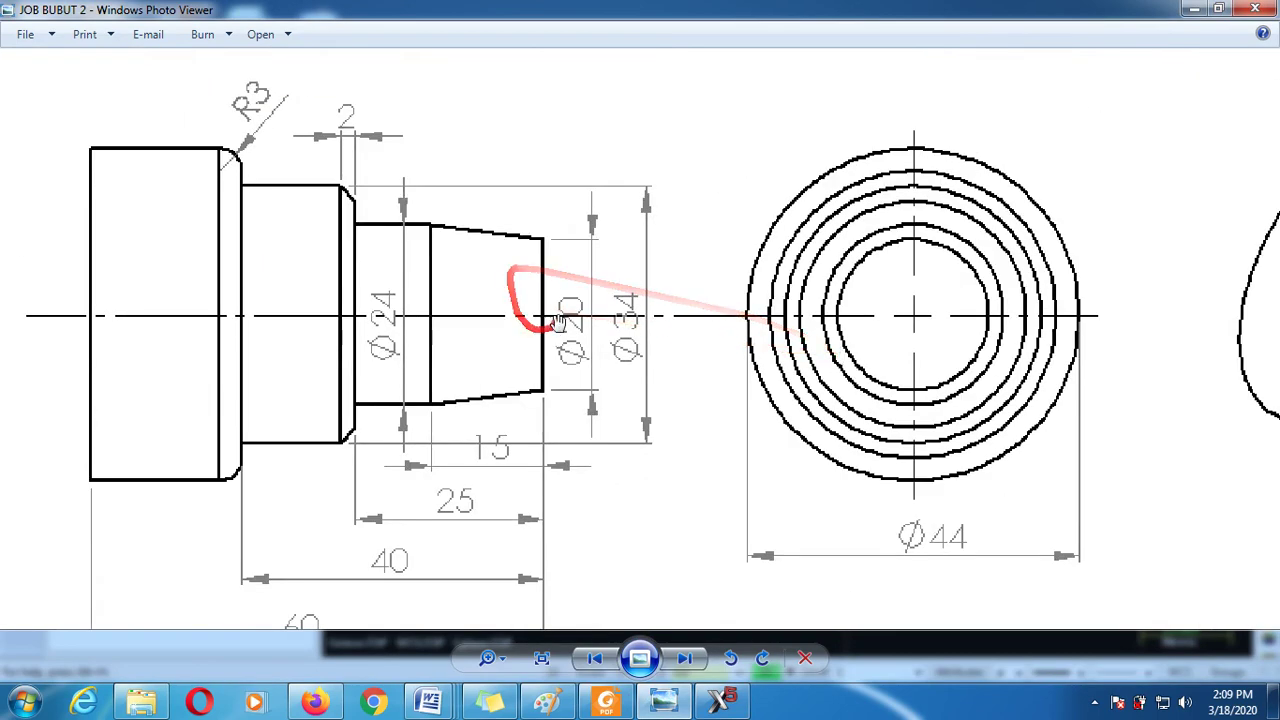
pyautogui.scroll(-1, 585, 405)
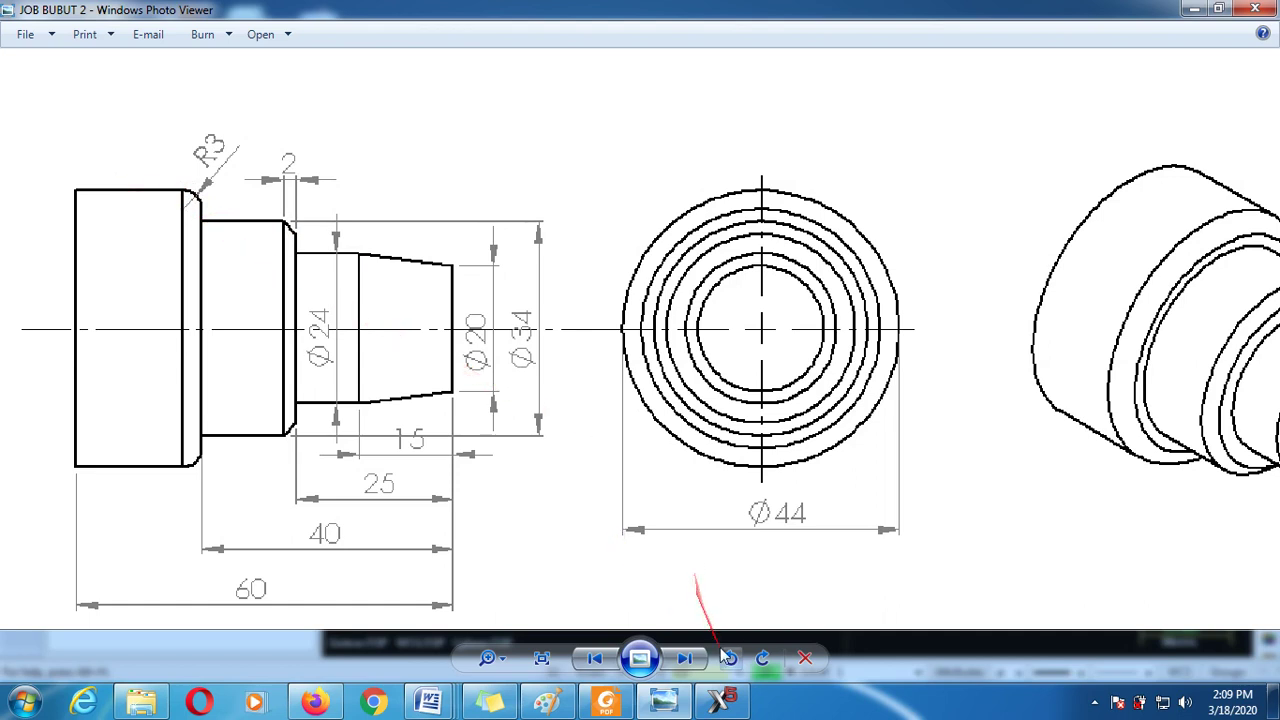
pyautogui.click(722, 702)
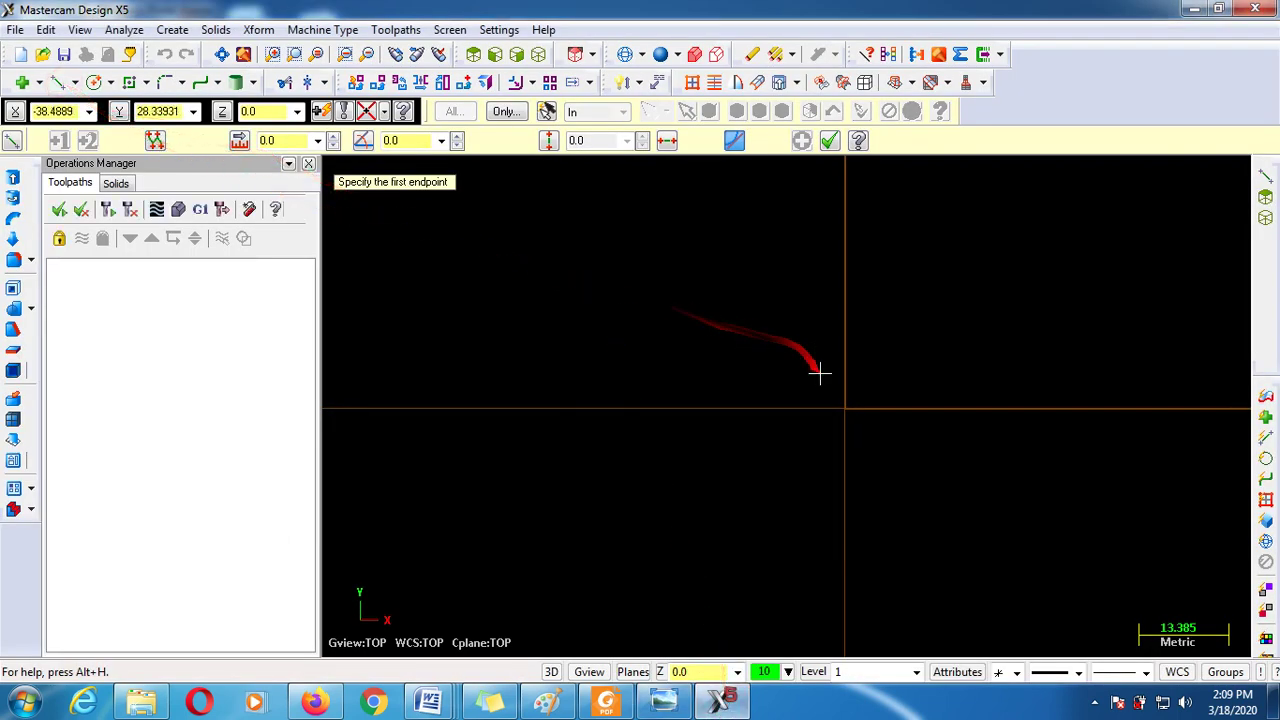
# Draw a vertical line from the origin to Y10 for the small end face of the turned part
pyautogui.scroll(3, 846, 420)
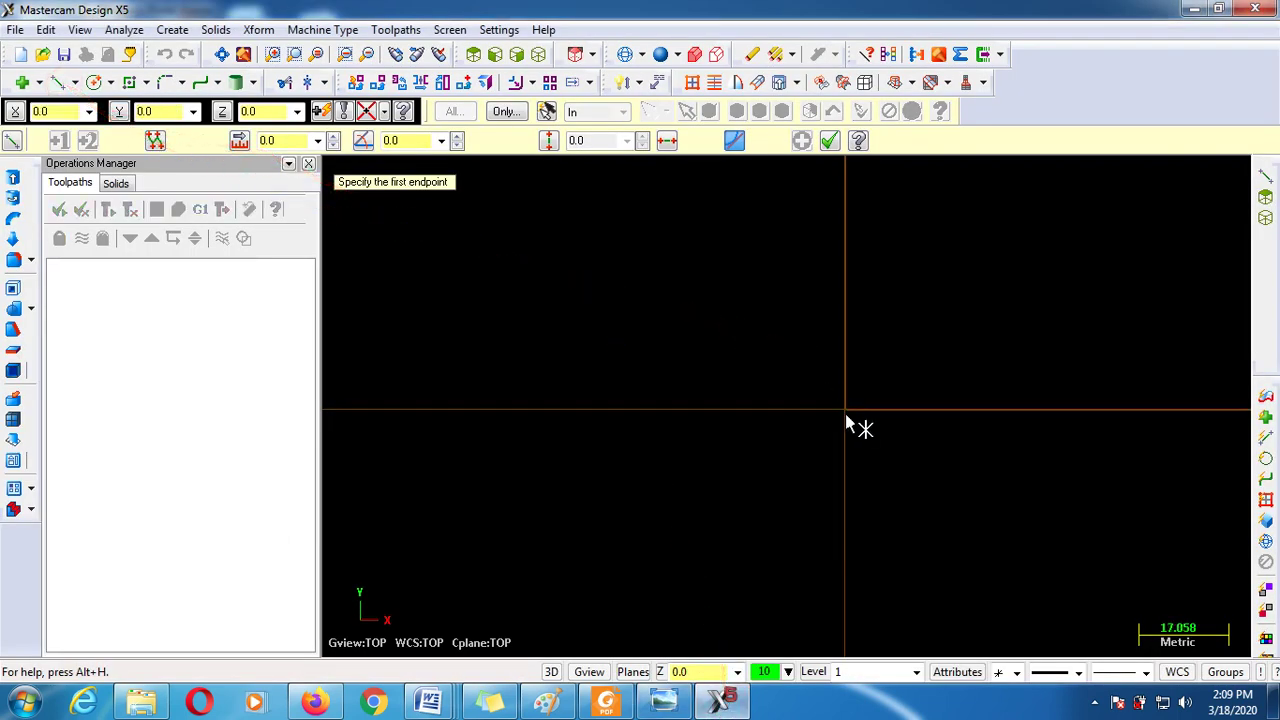
pyautogui.scroll(2, 845, 412)
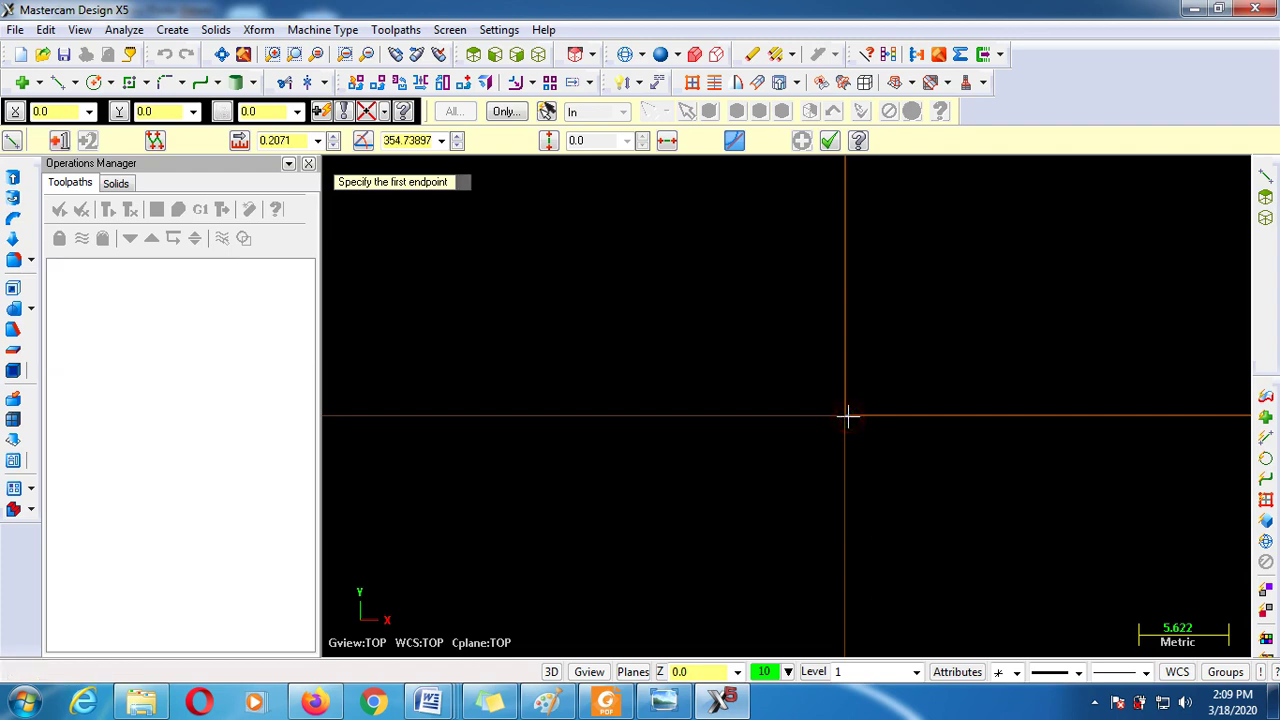
pyautogui.click(846, 417)
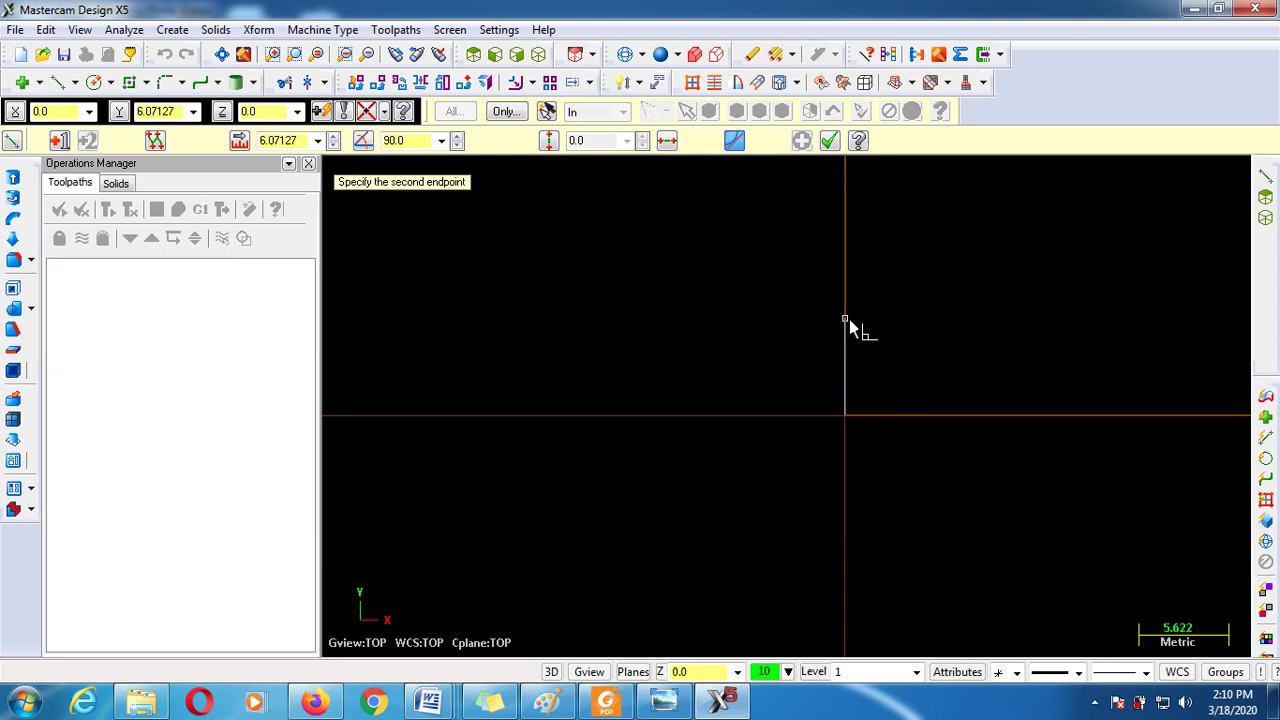
pyautogui.write('Y10')
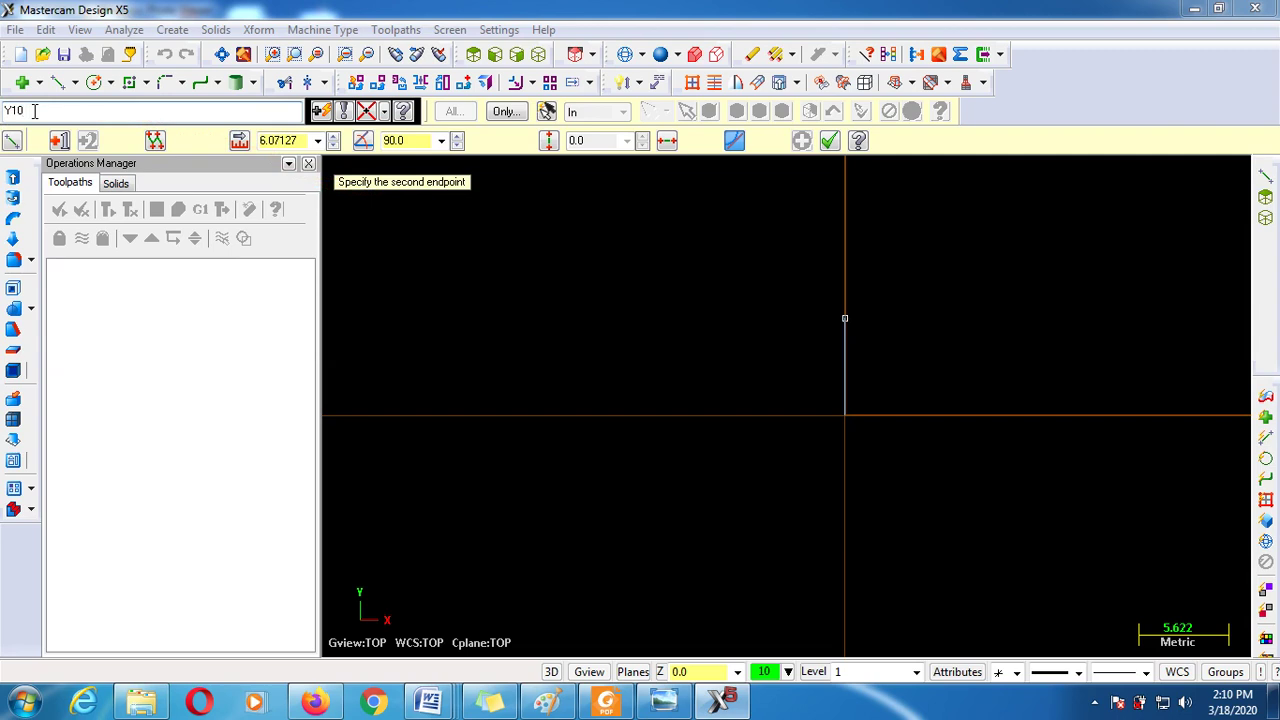
pyautogui.press('Return')
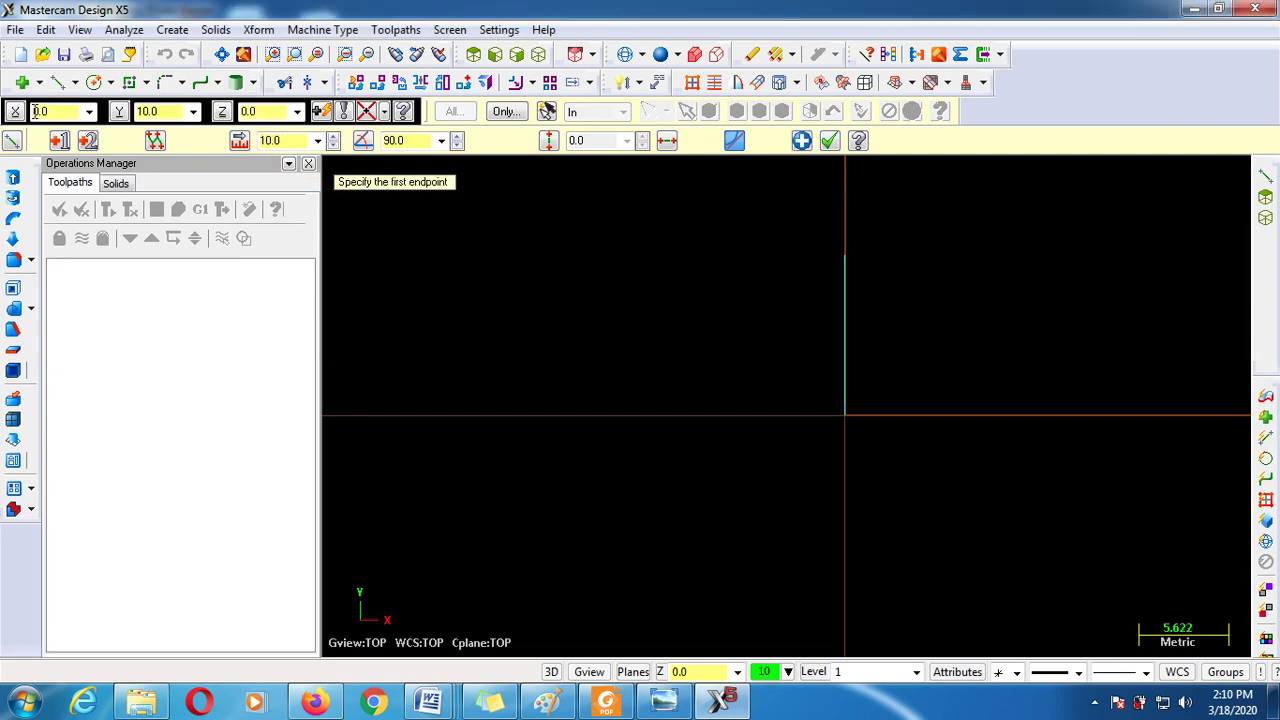
# Accept the small end face line, then check the taper's dimensions in the JOB BUBUT 2 drawing and return to Mastercam
pyautogui.click(829, 140)
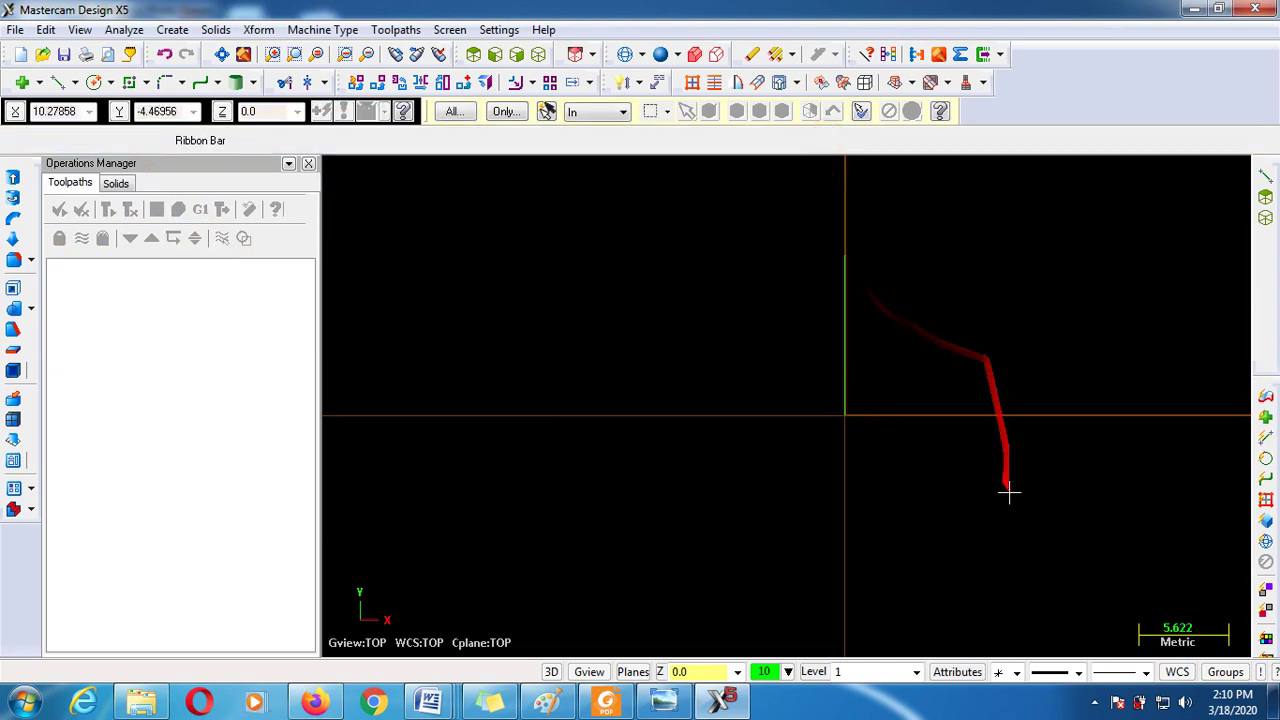
pyautogui.scroll(-1, 1008, 495)
pyautogui.scroll(-1, 1010, 499)
pyautogui.scroll(1, 1010, 499)
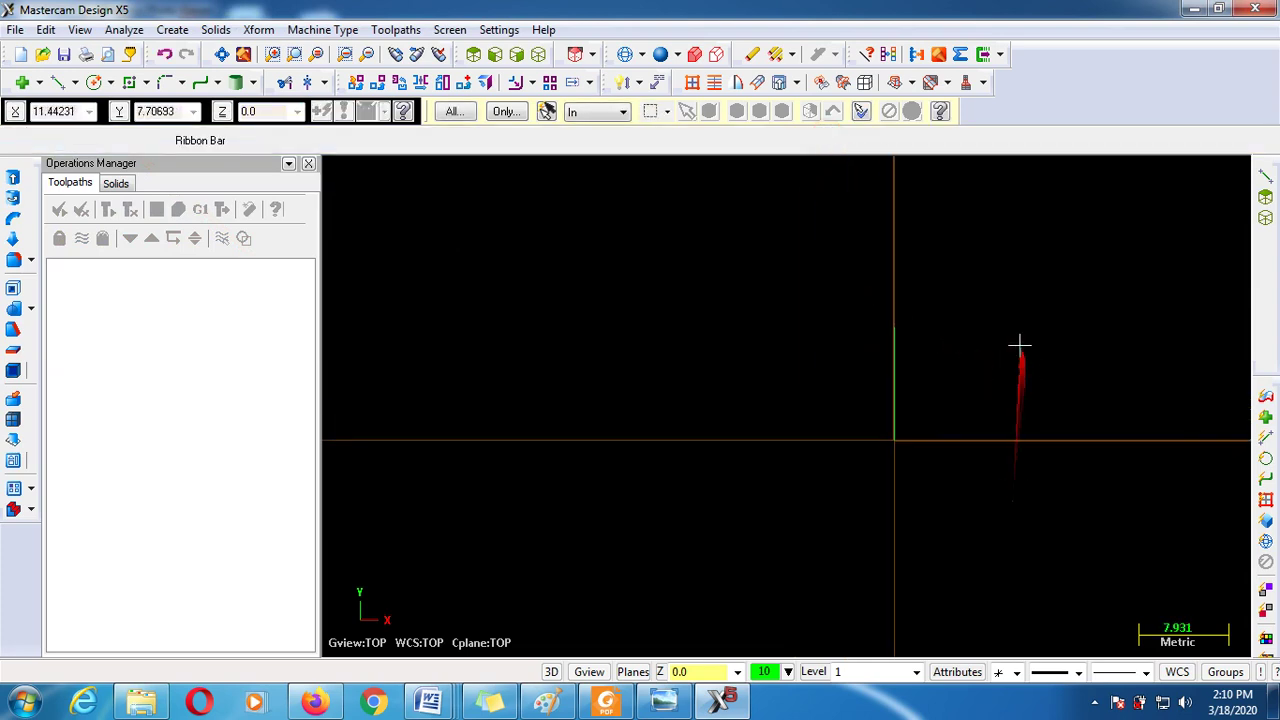
pyautogui.scroll(-1, 1004, 281)
pyautogui.scroll(1, 1005, 278)
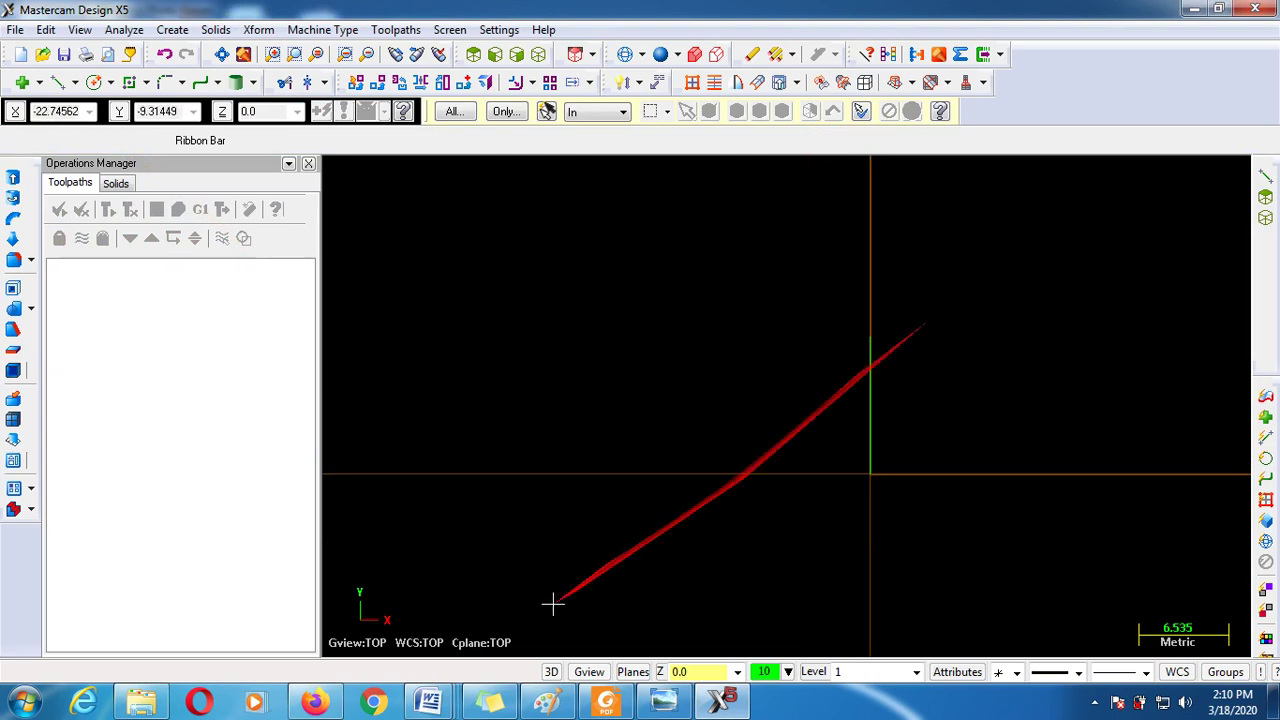
pyautogui.click(663, 700)
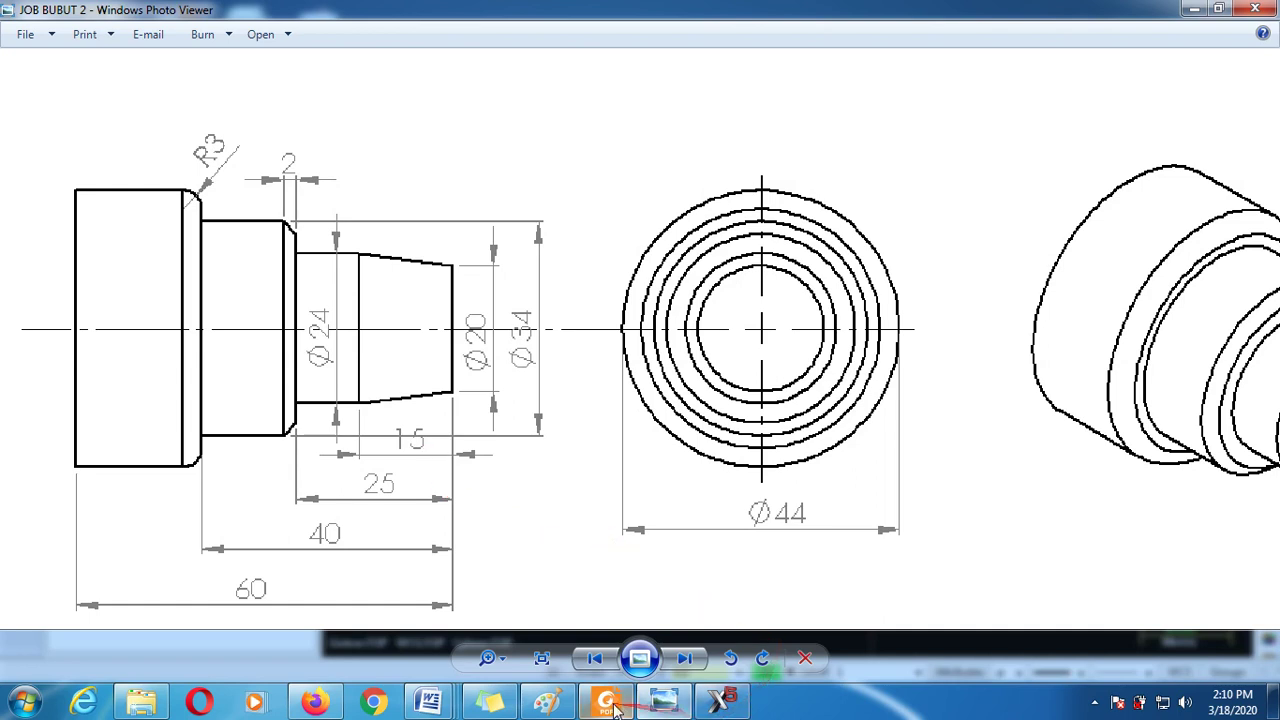
pyautogui.click(706, 704)
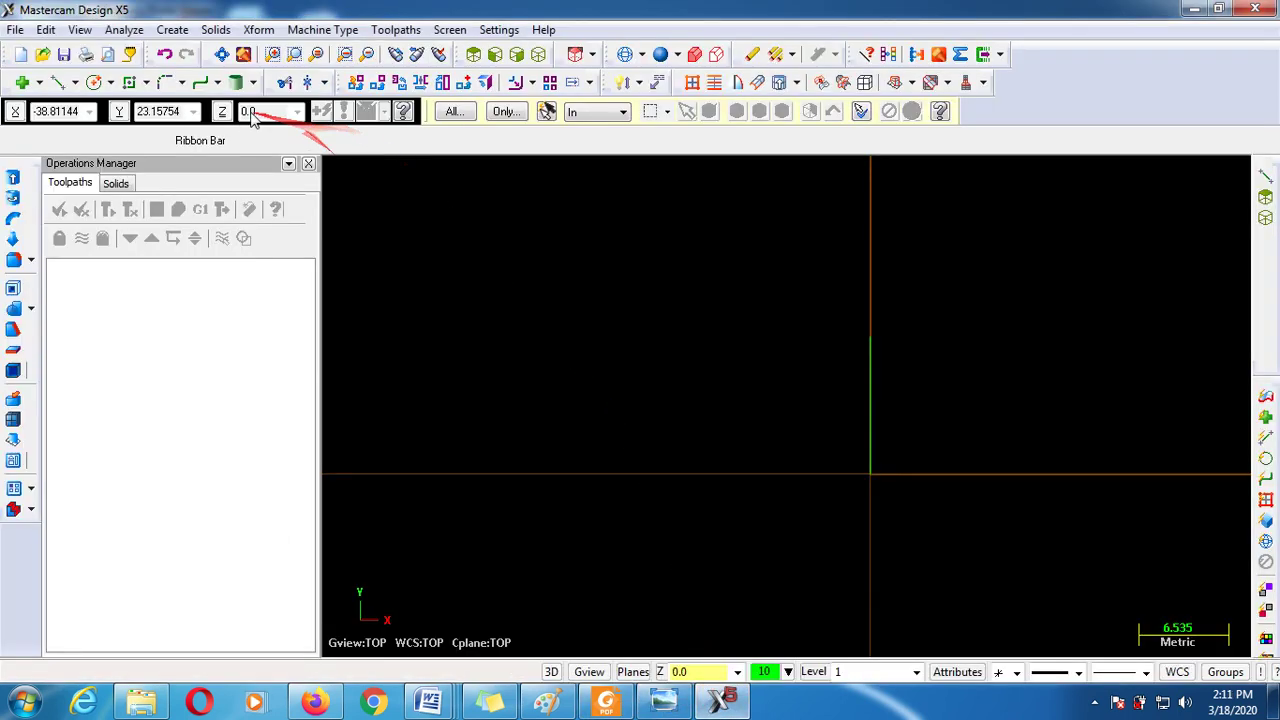
# Draw the taper as an endpoint line from the upper end of the end face line to X-15, Y12
pyautogui.click(57, 83)
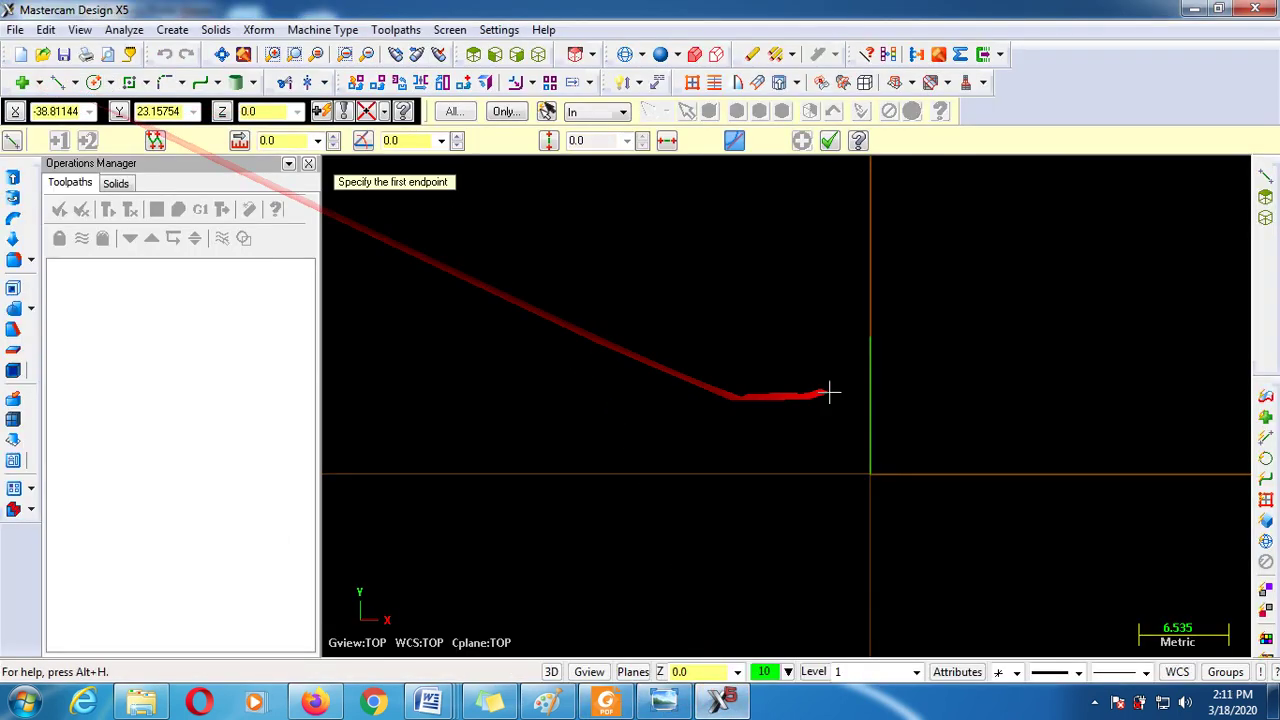
pyautogui.click(871, 340)
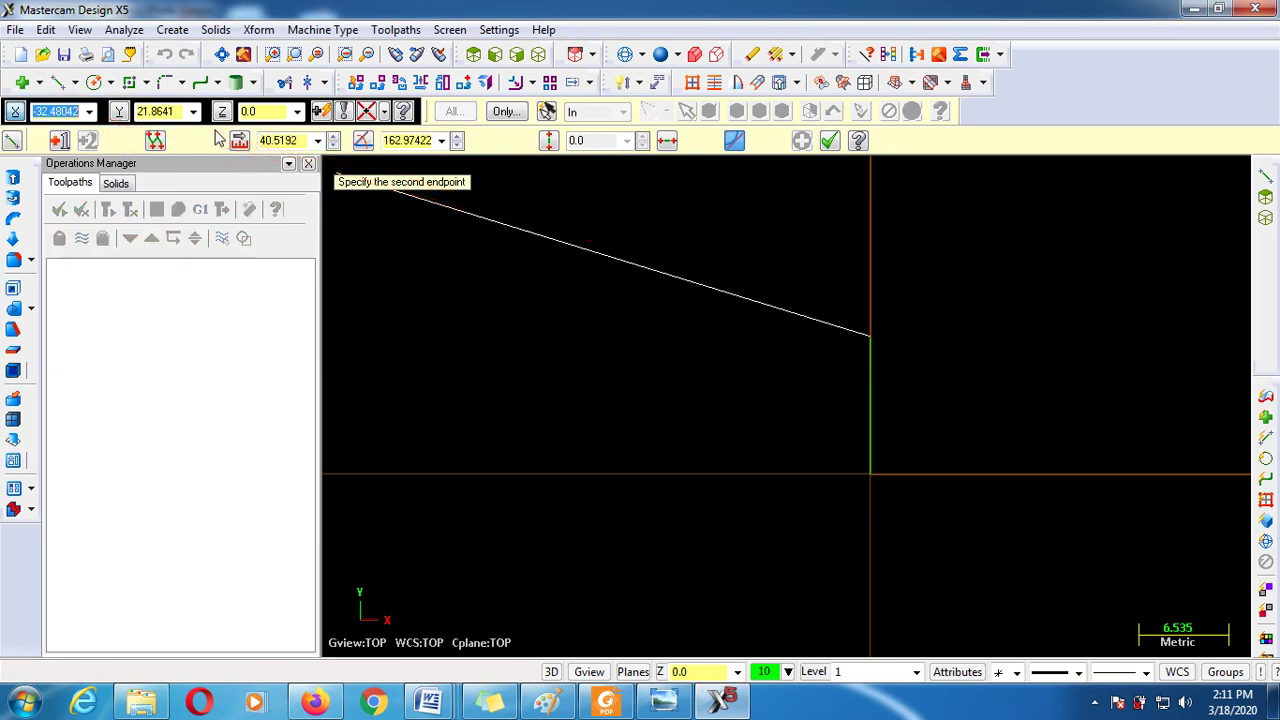
pyautogui.write('12')
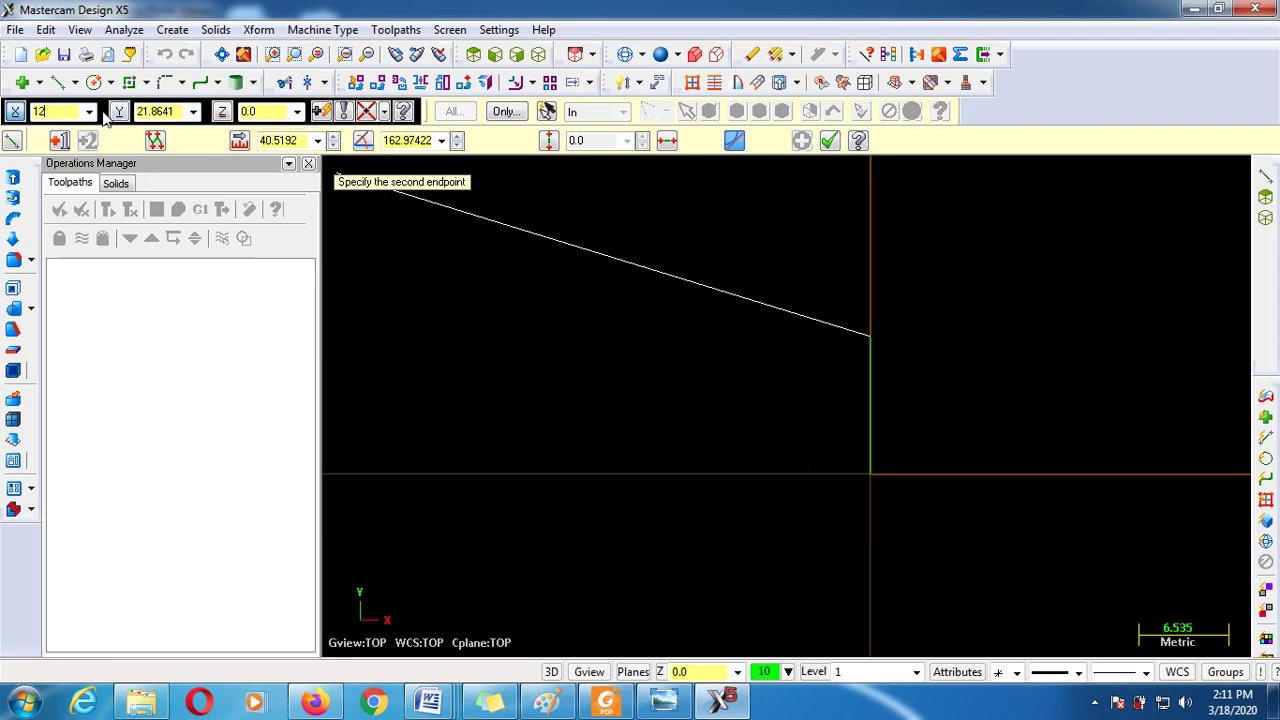
pyautogui.click(170, 111)
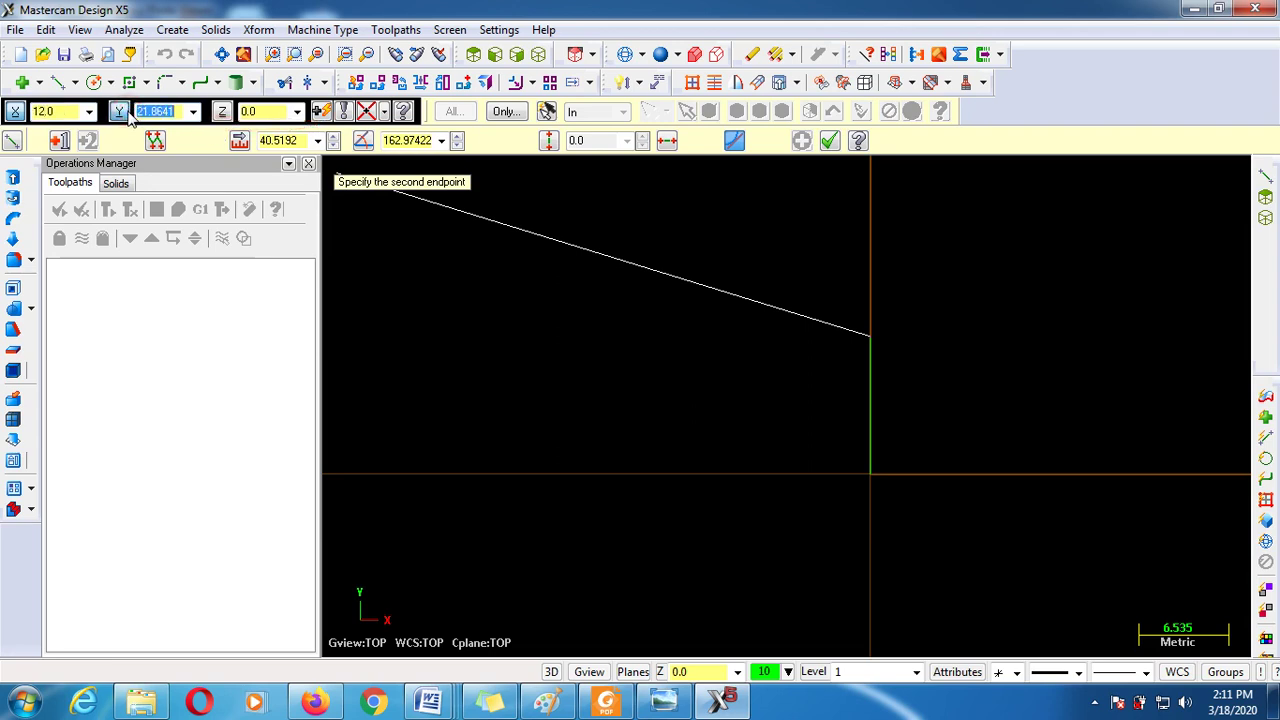
pyautogui.write('12')
pyautogui.click(60, 111)
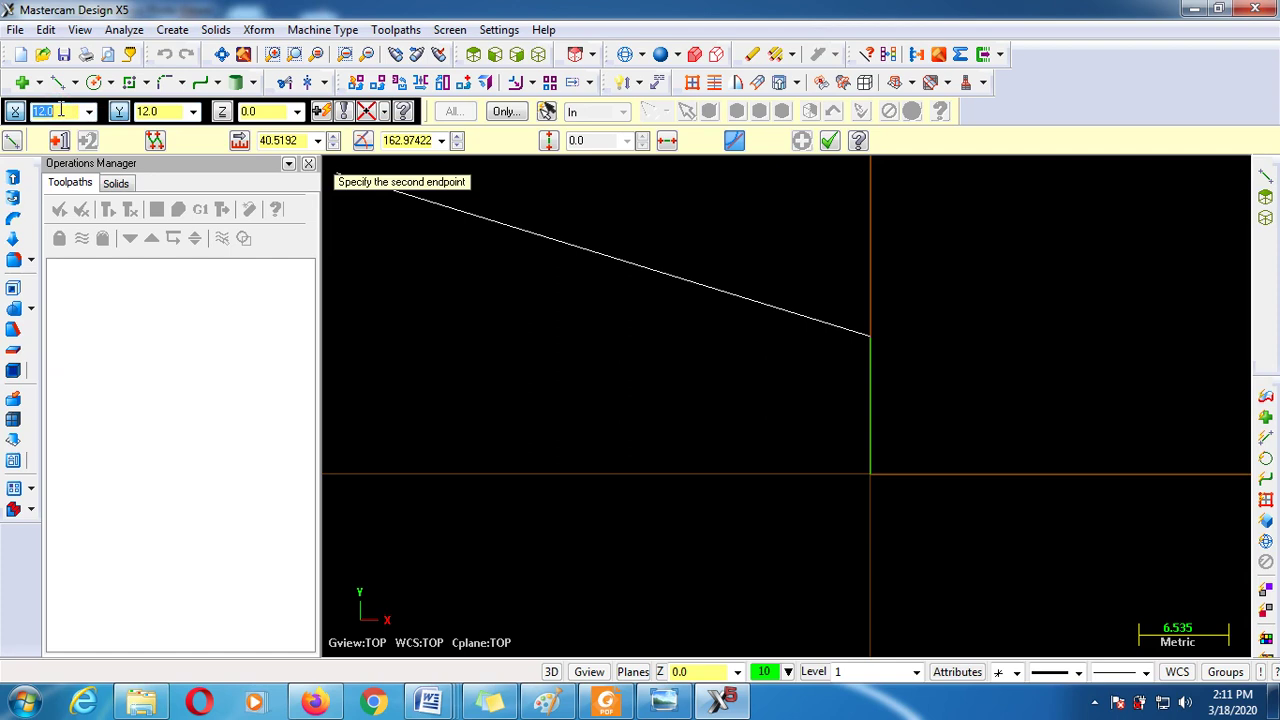
pyautogui.write('-')
pyautogui.write('15')
pyautogui.press('Tab')
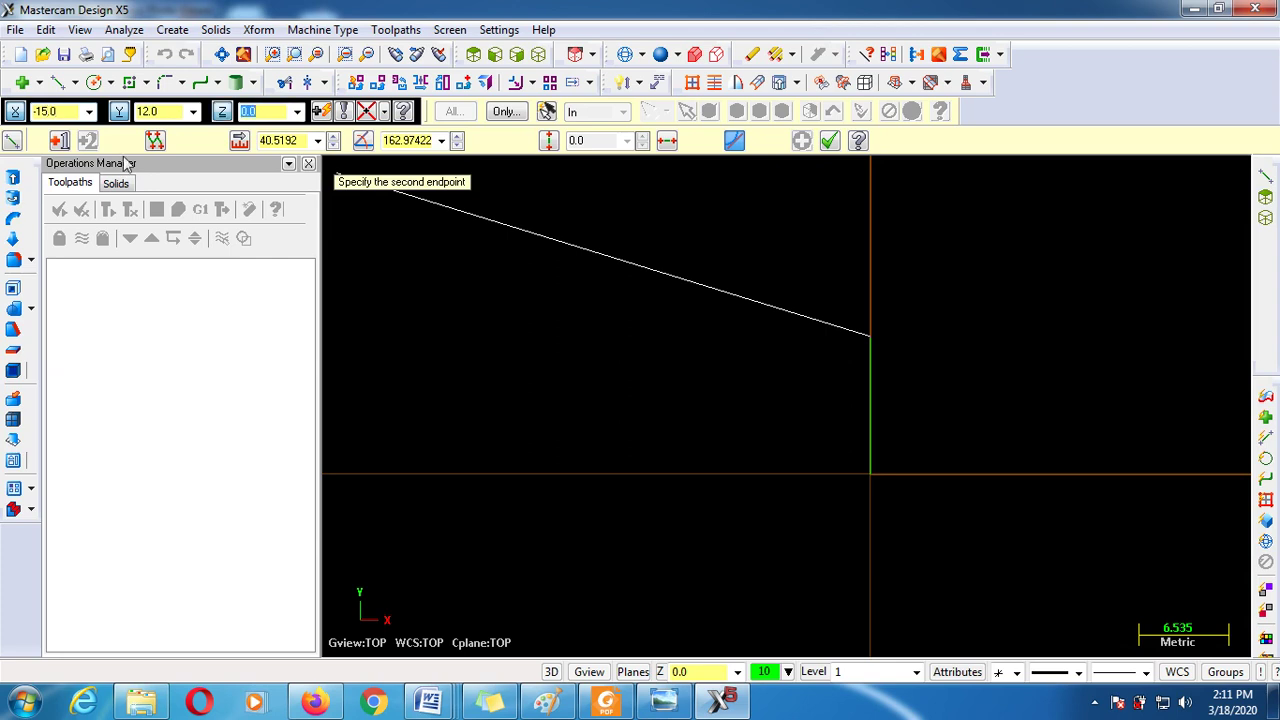
pyautogui.press('Return')
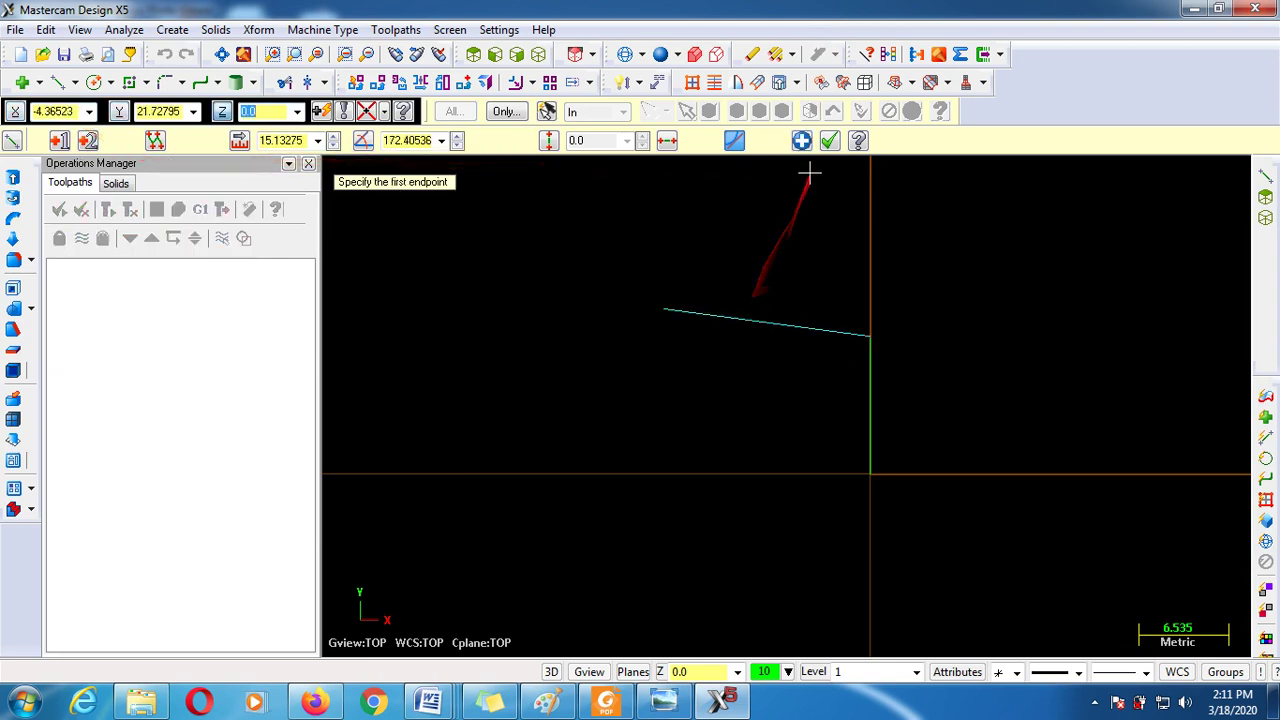
pyautogui.click(830, 140)
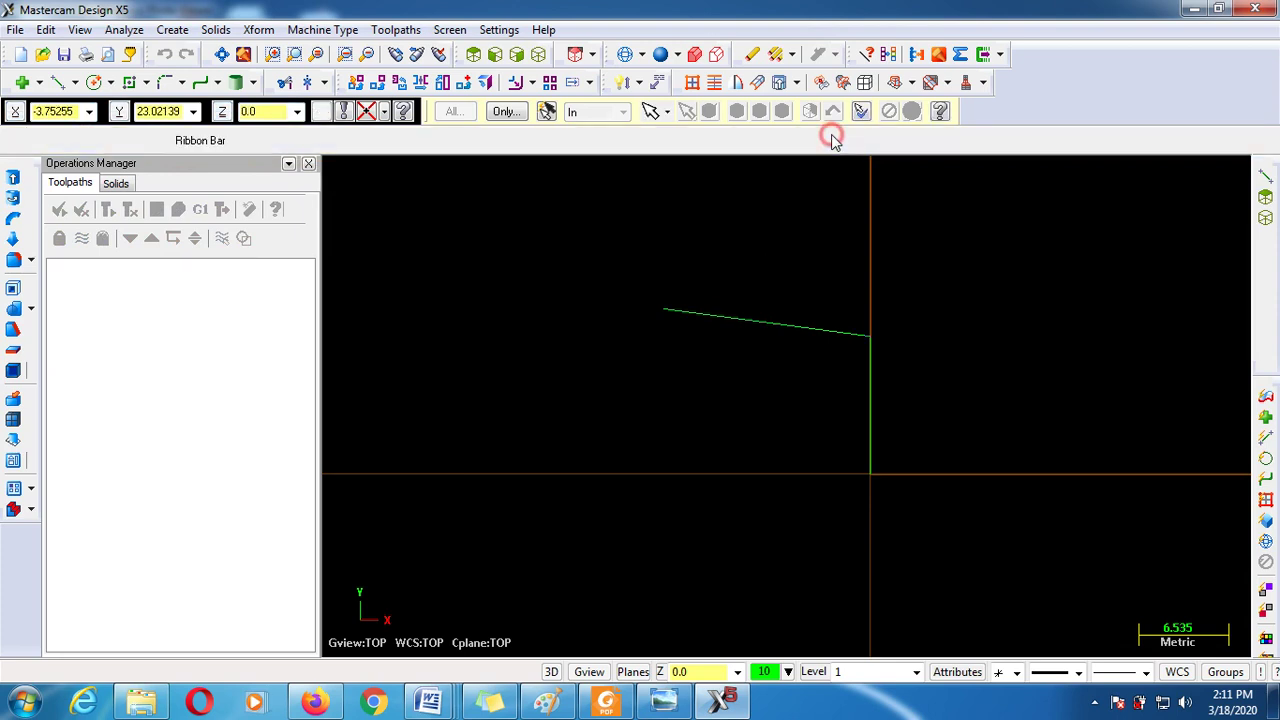
# Check the length of the straight section behind the taper in the JOB BUBUT 2 drawing, and return to Mastercam
pyautogui.scroll(-3, 1060, 371)
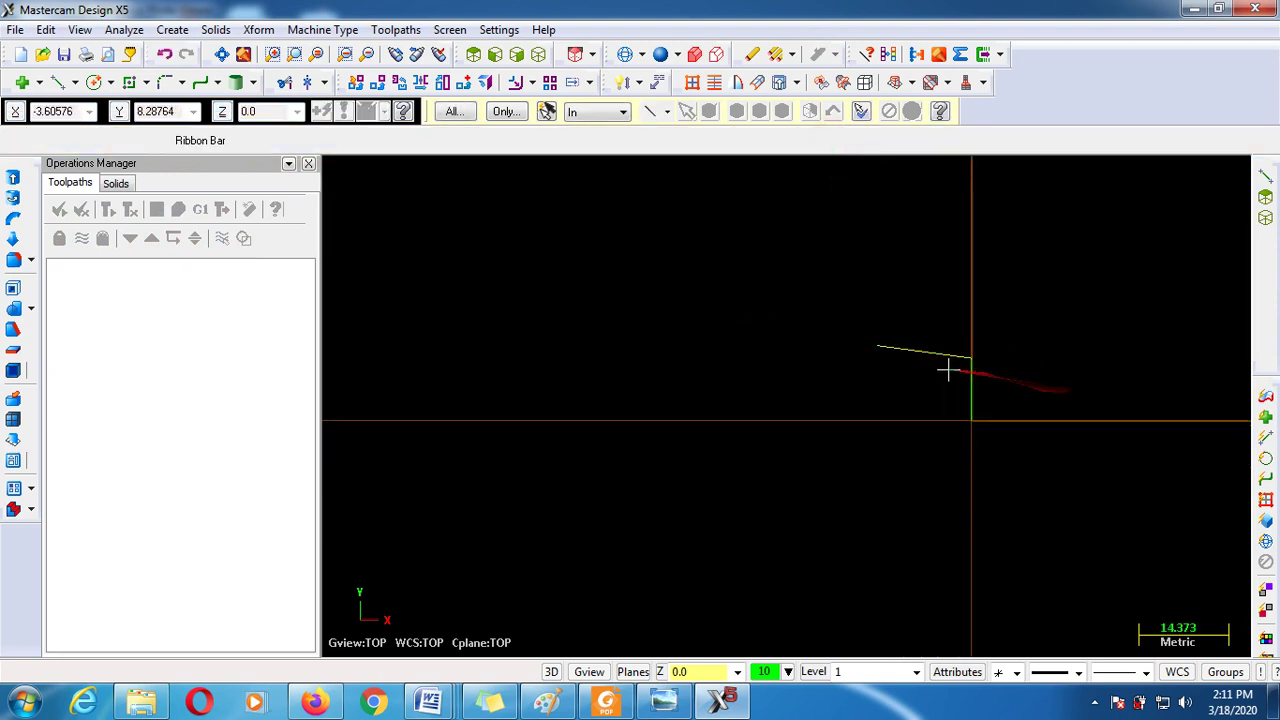
pyautogui.scroll(1, 937, 354)
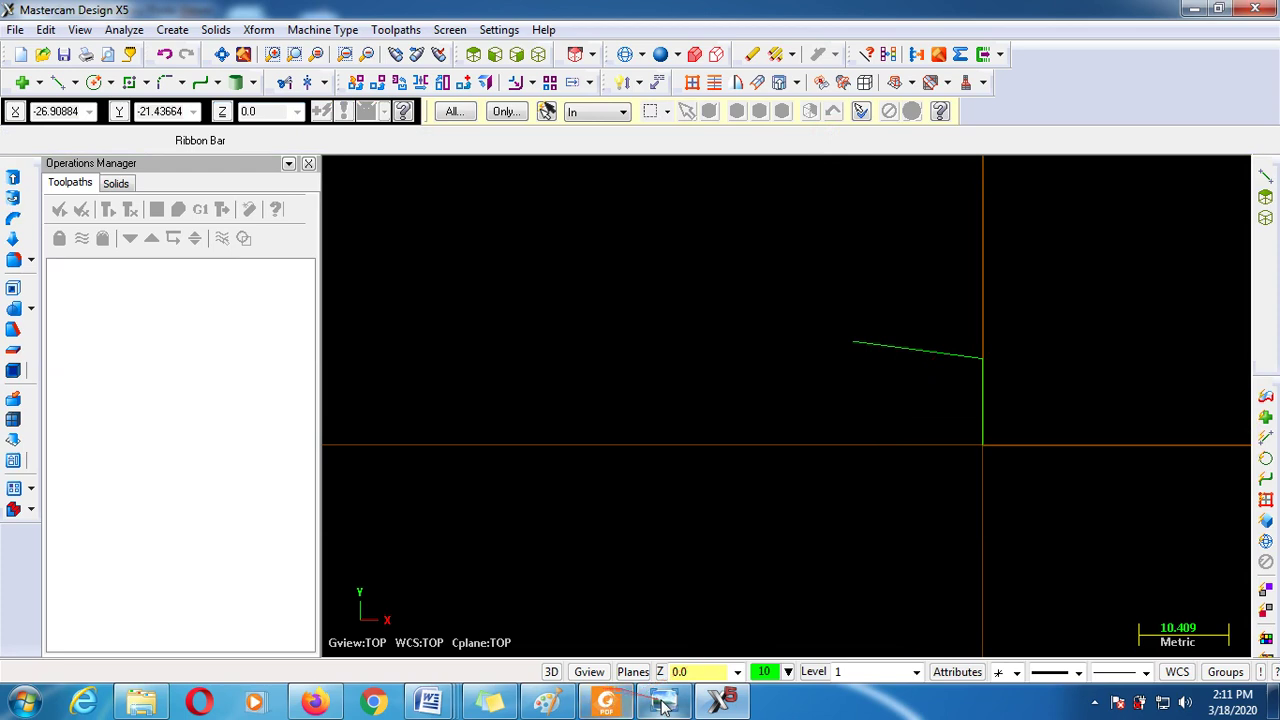
pyautogui.click(663, 703)
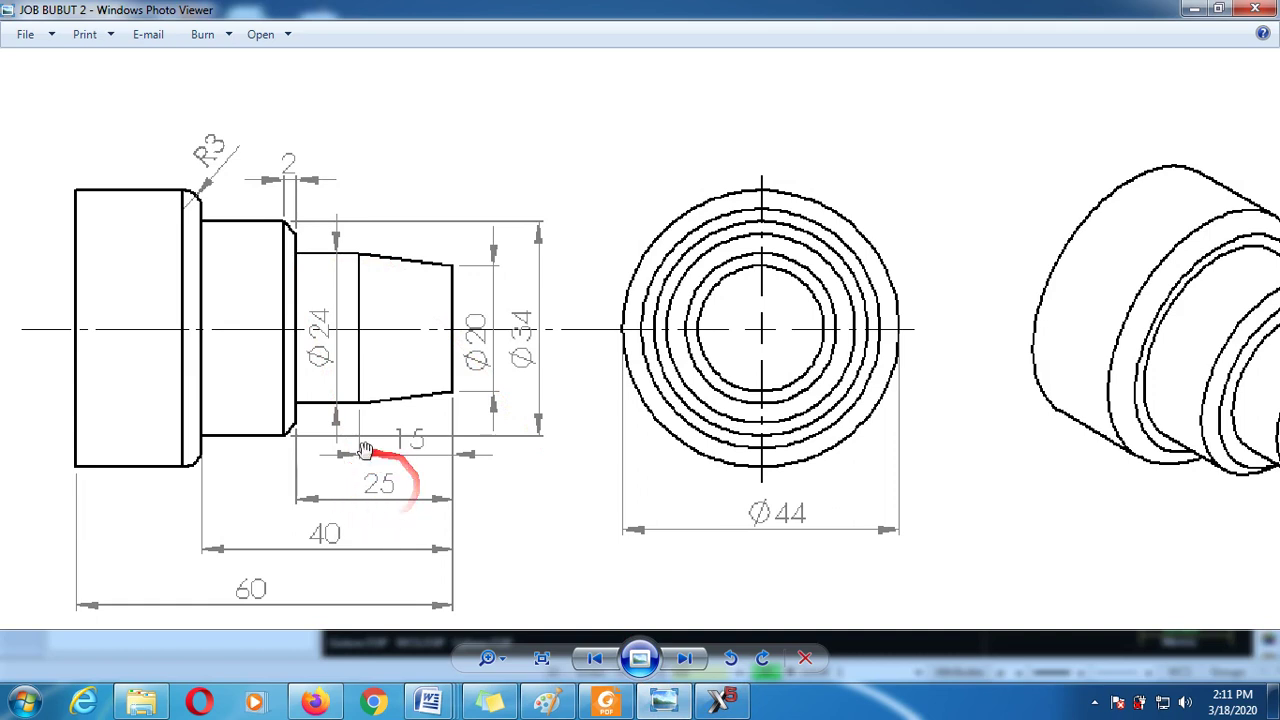
pyautogui.click(720, 700)
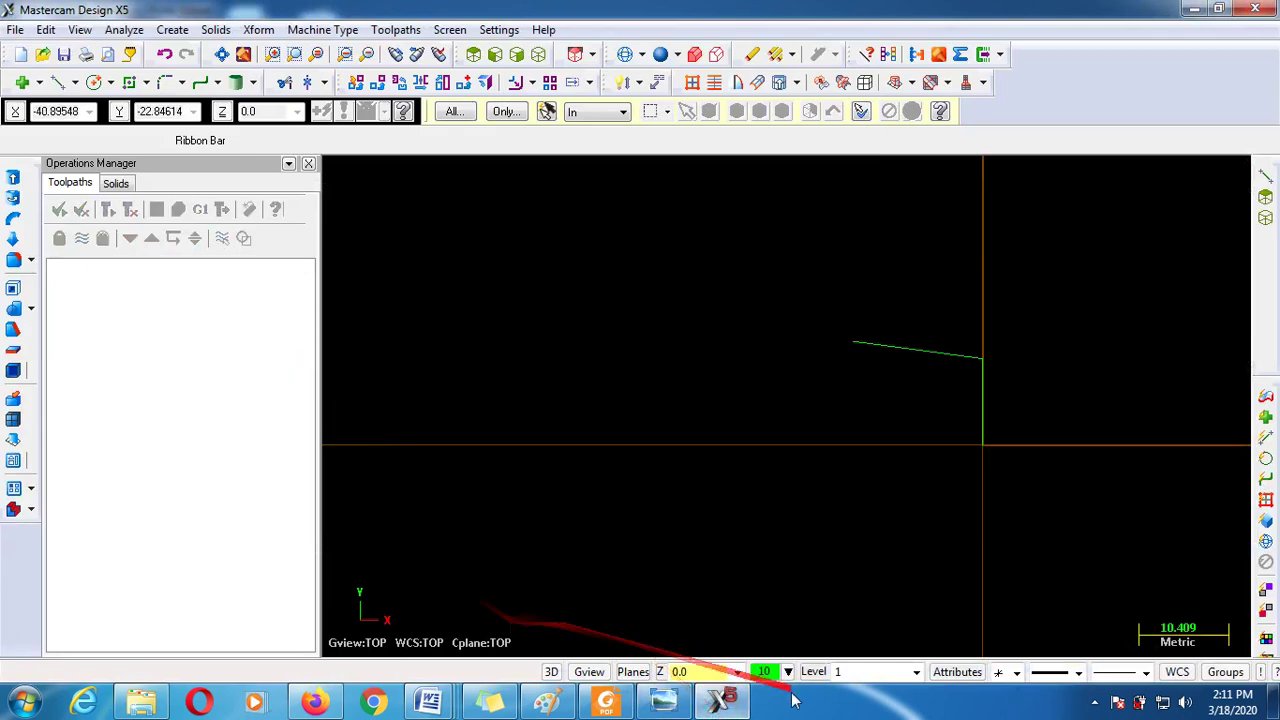
pyautogui.click(735, 702)
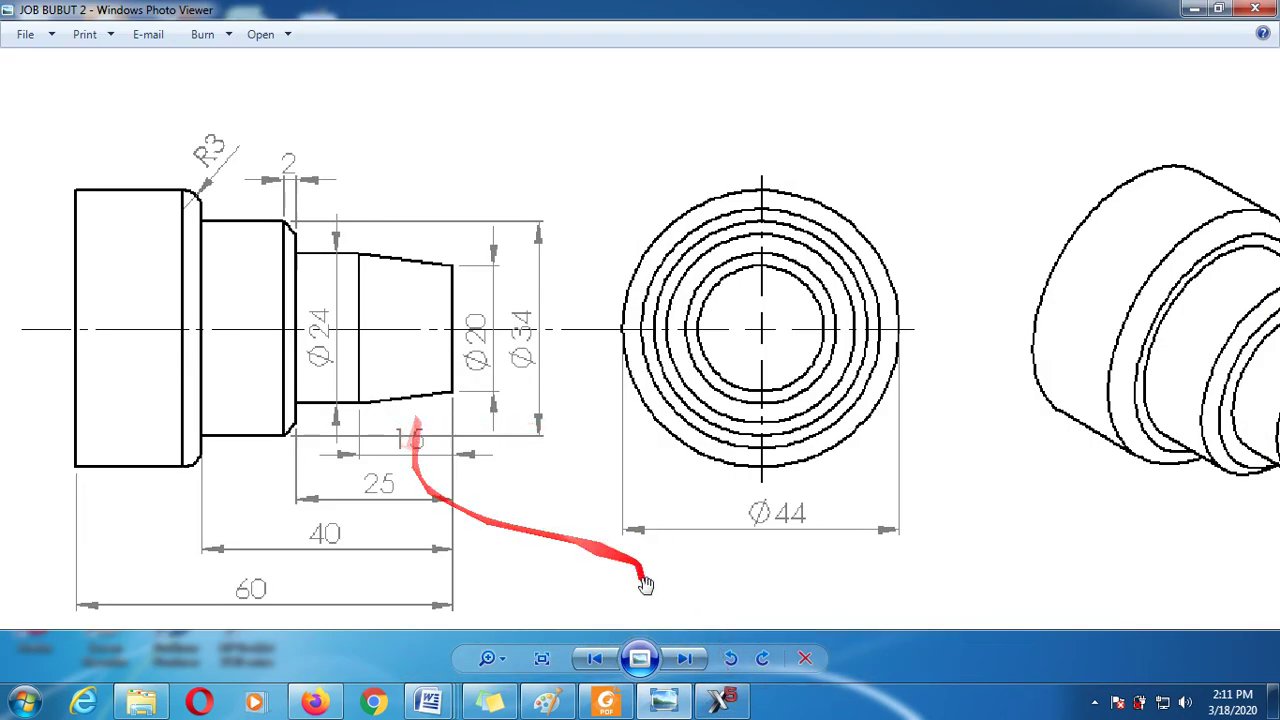
pyautogui.click(722, 703)
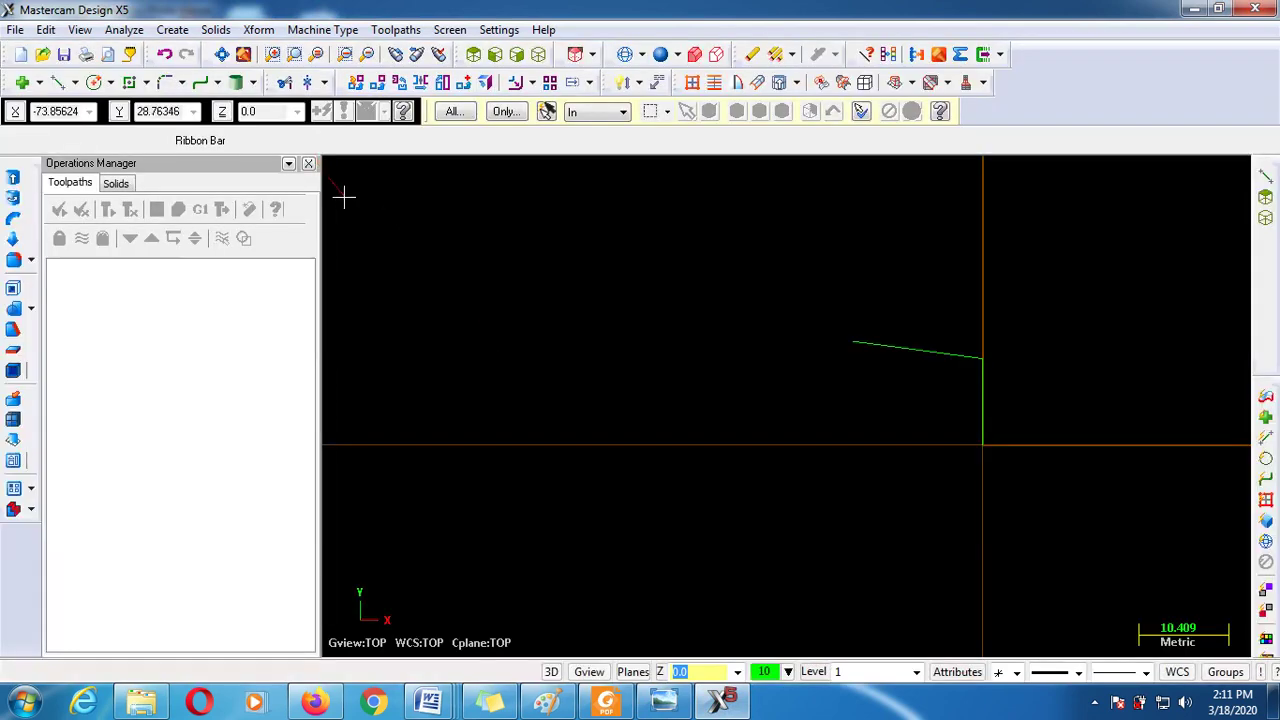
# Draw a horizontal endpoint line from the taper's outer end to X-25 for the straight Ø24 section
pyautogui.click(57, 82)
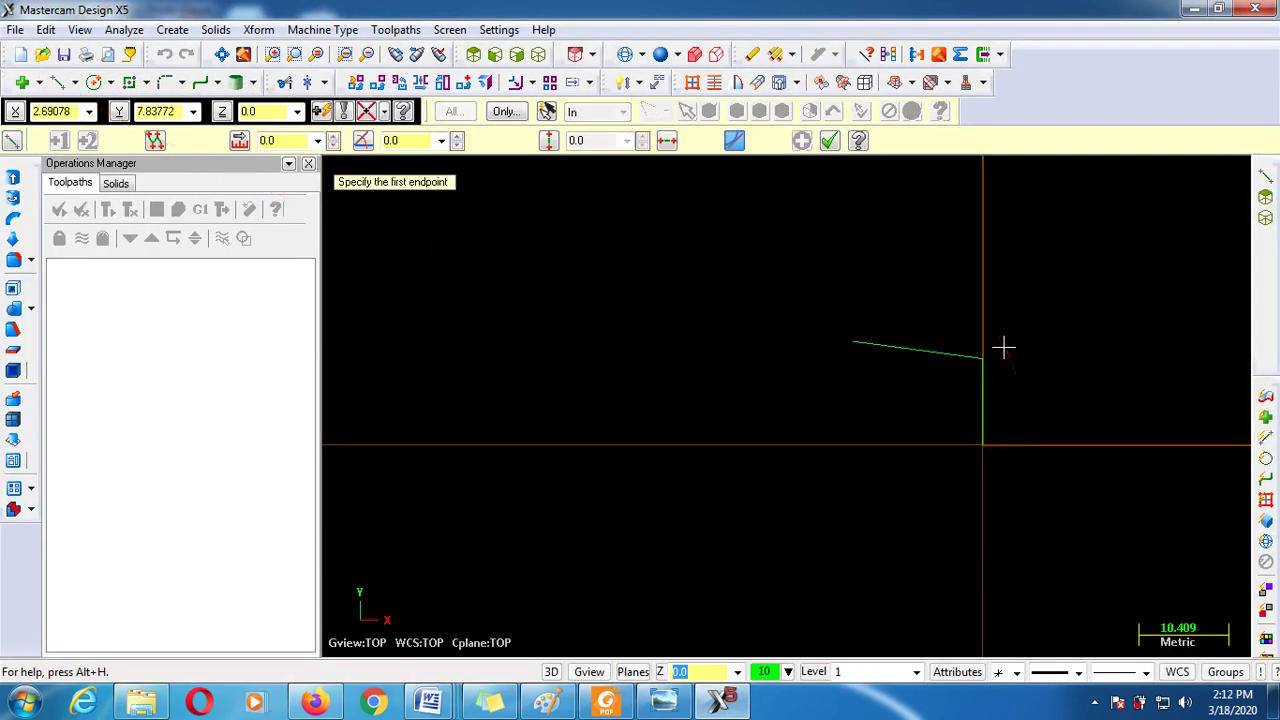
pyautogui.scroll(4, 1003, 346)
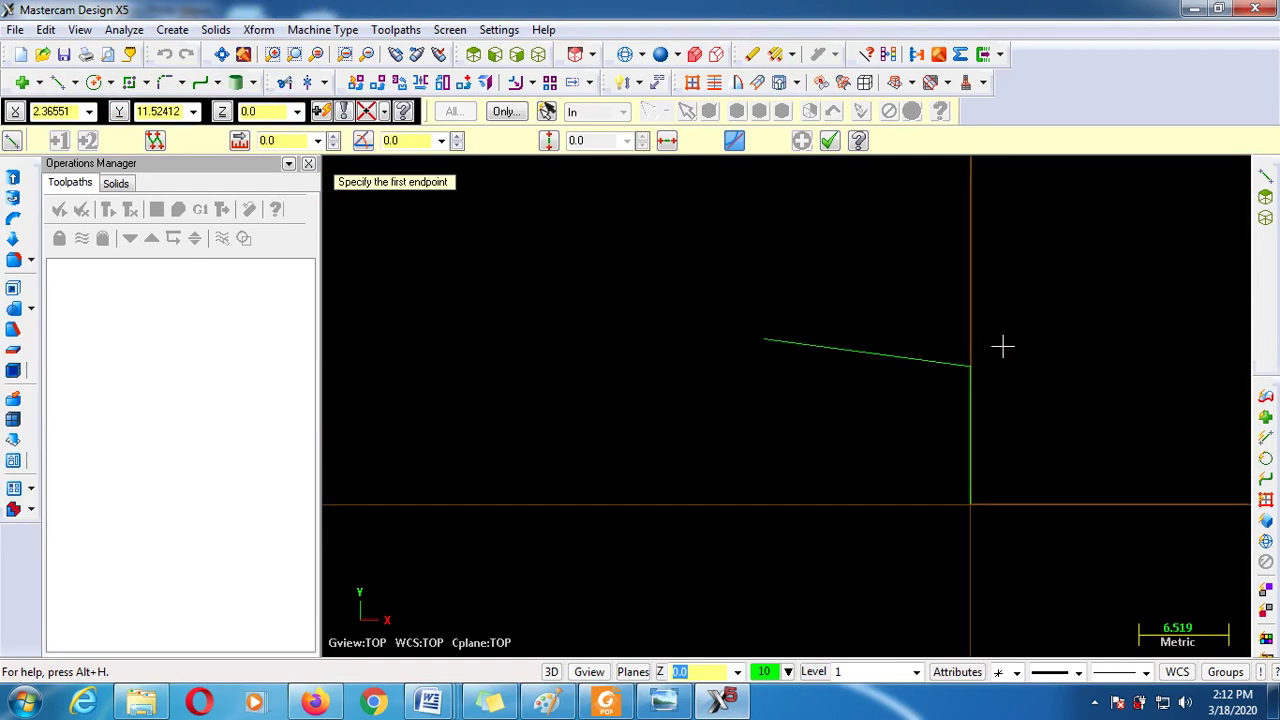
pyautogui.scroll(3, 1040, 504)
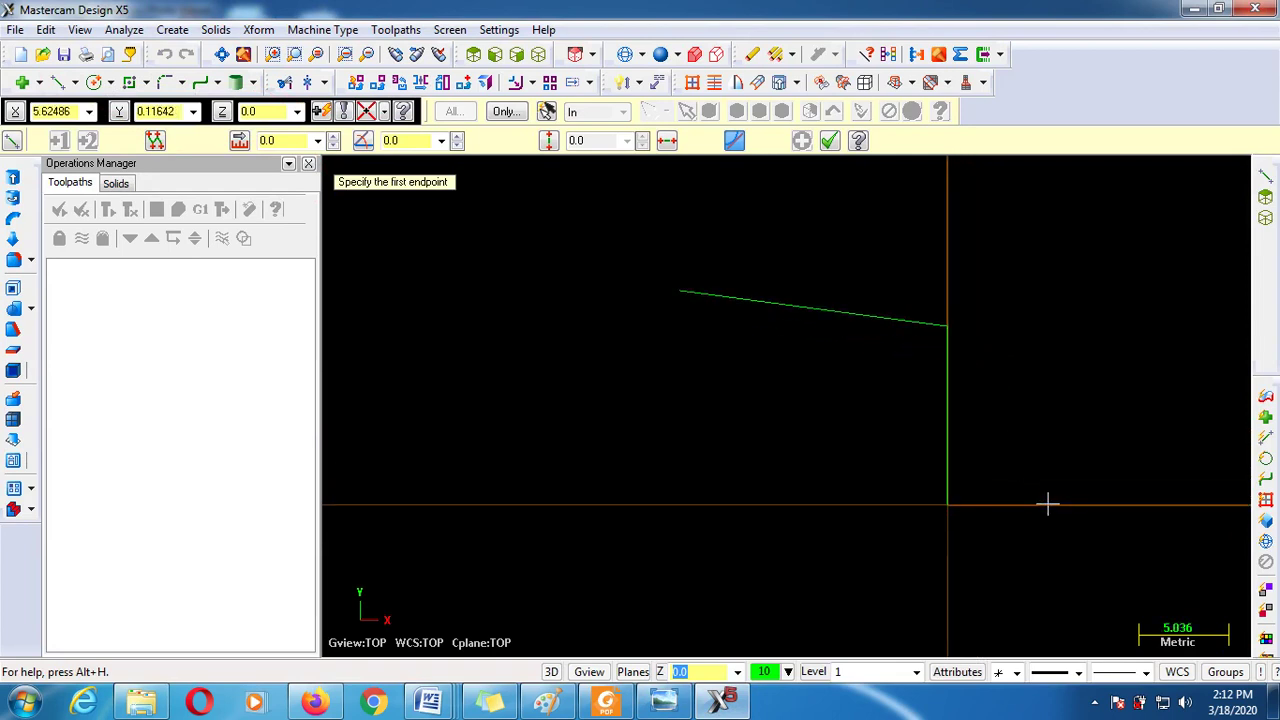
pyautogui.scroll(1, 835, 288)
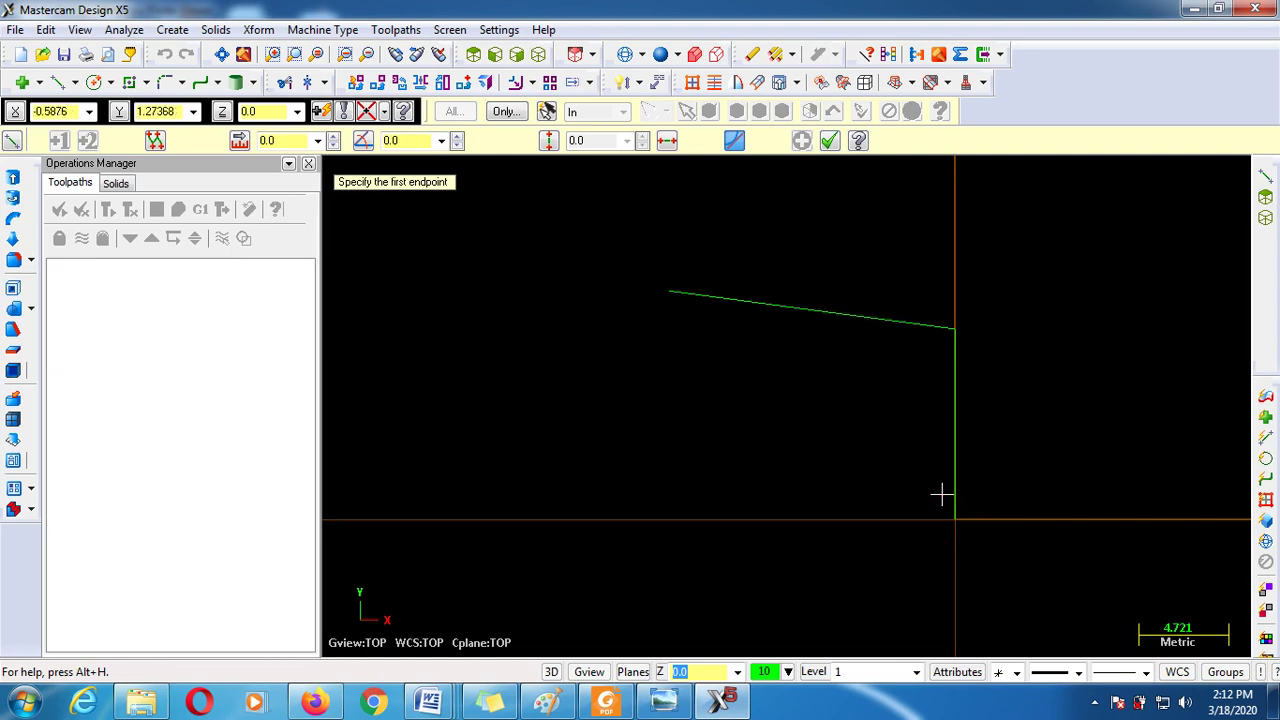
pyautogui.scroll(-3, 1110, 455)
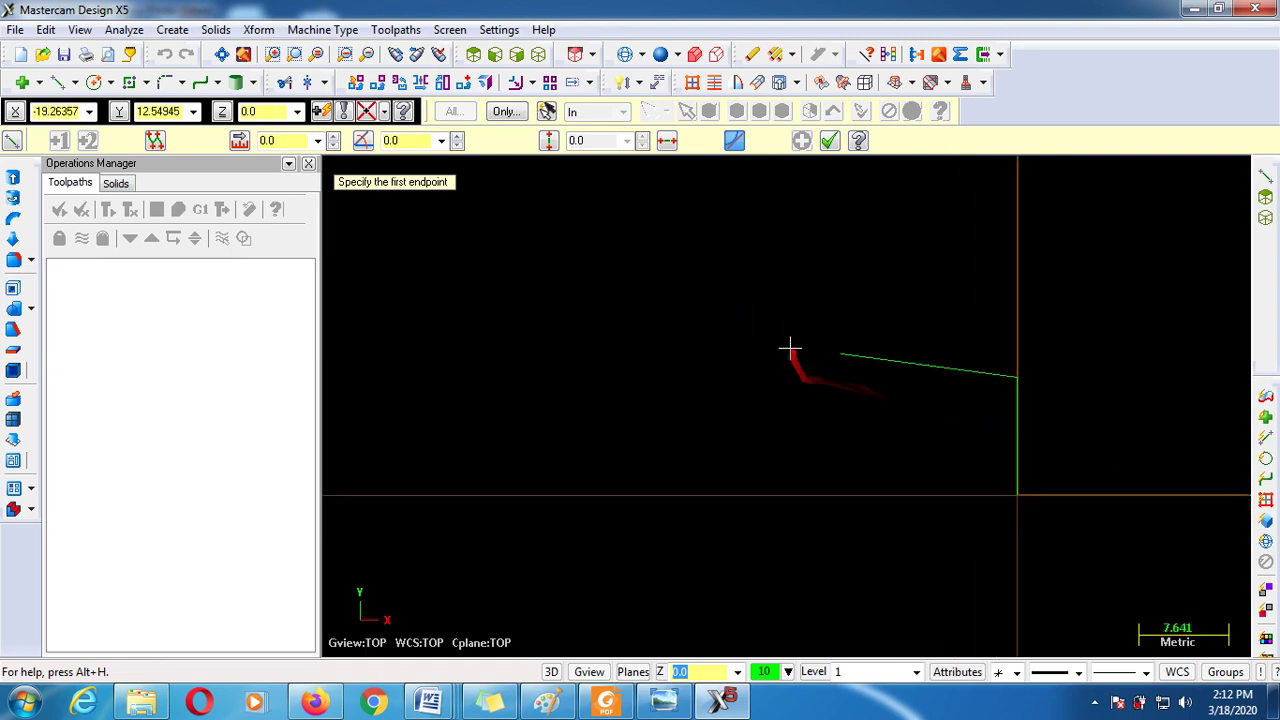
pyautogui.scroll(1, 788, 346)
pyautogui.scroll(1, 790, 350)
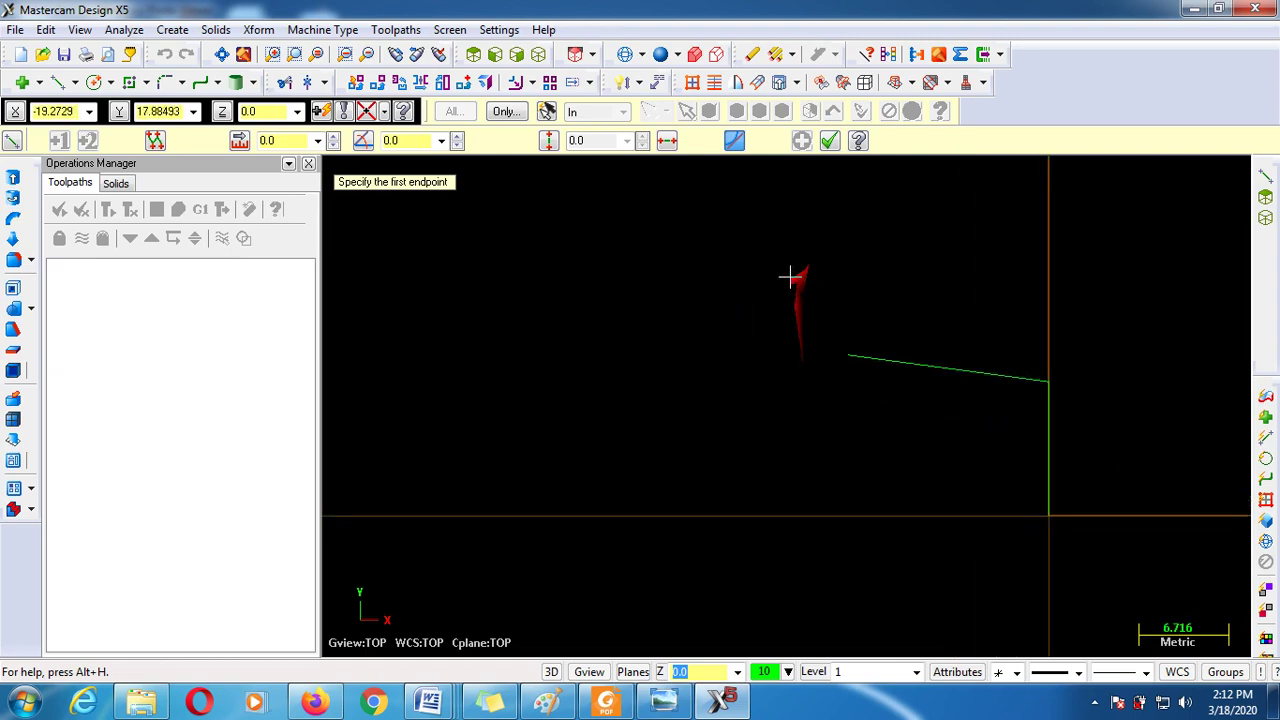
pyautogui.click(847, 356)
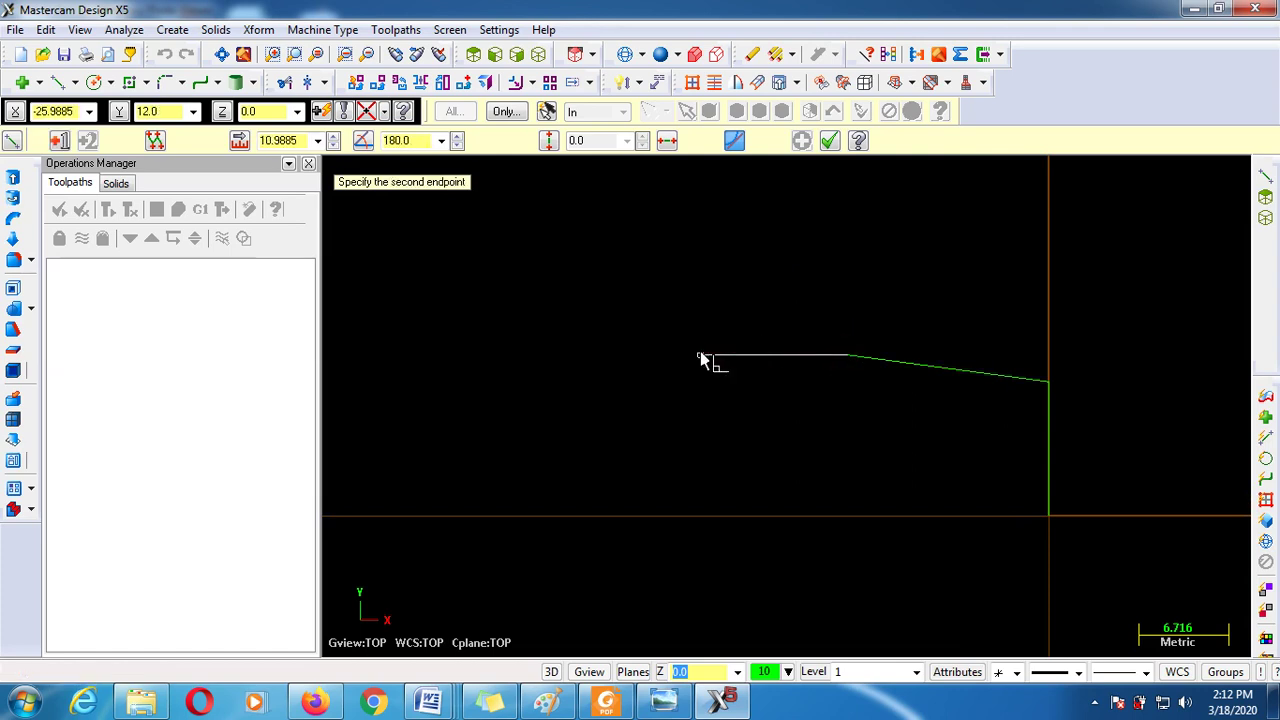
pyautogui.write('x')
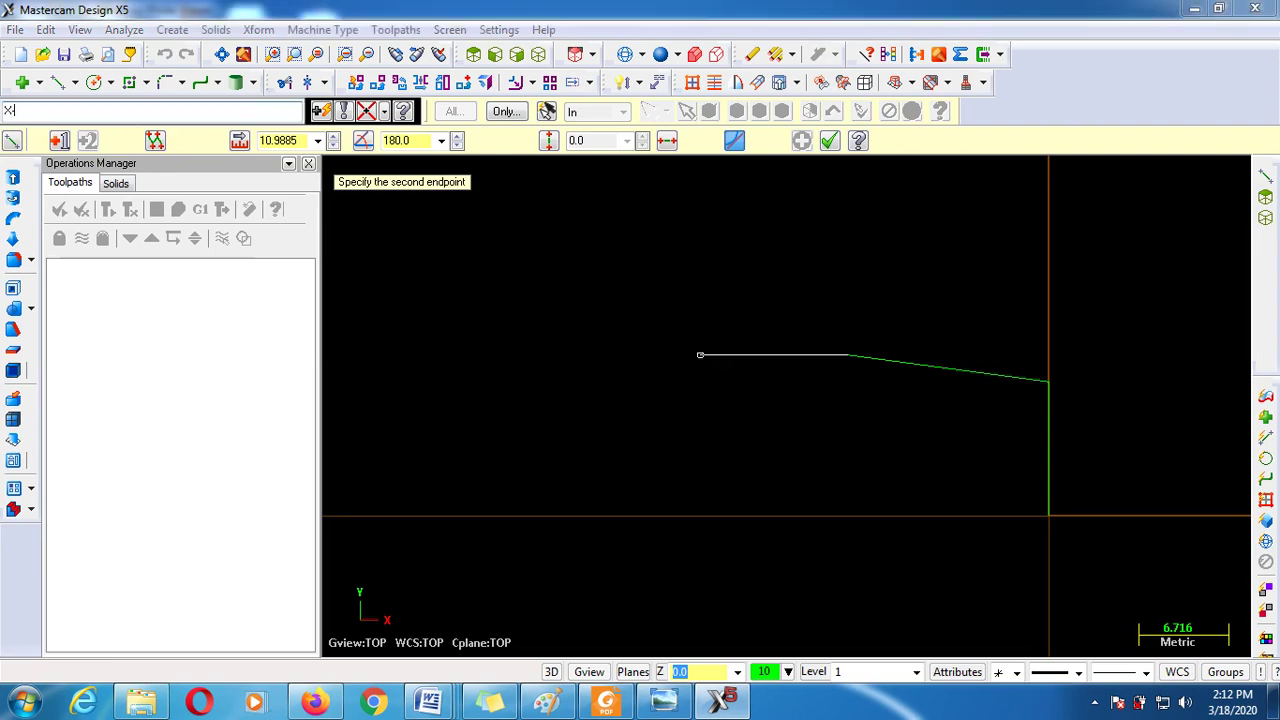
pyautogui.write('-25')
pyautogui.press('Return')
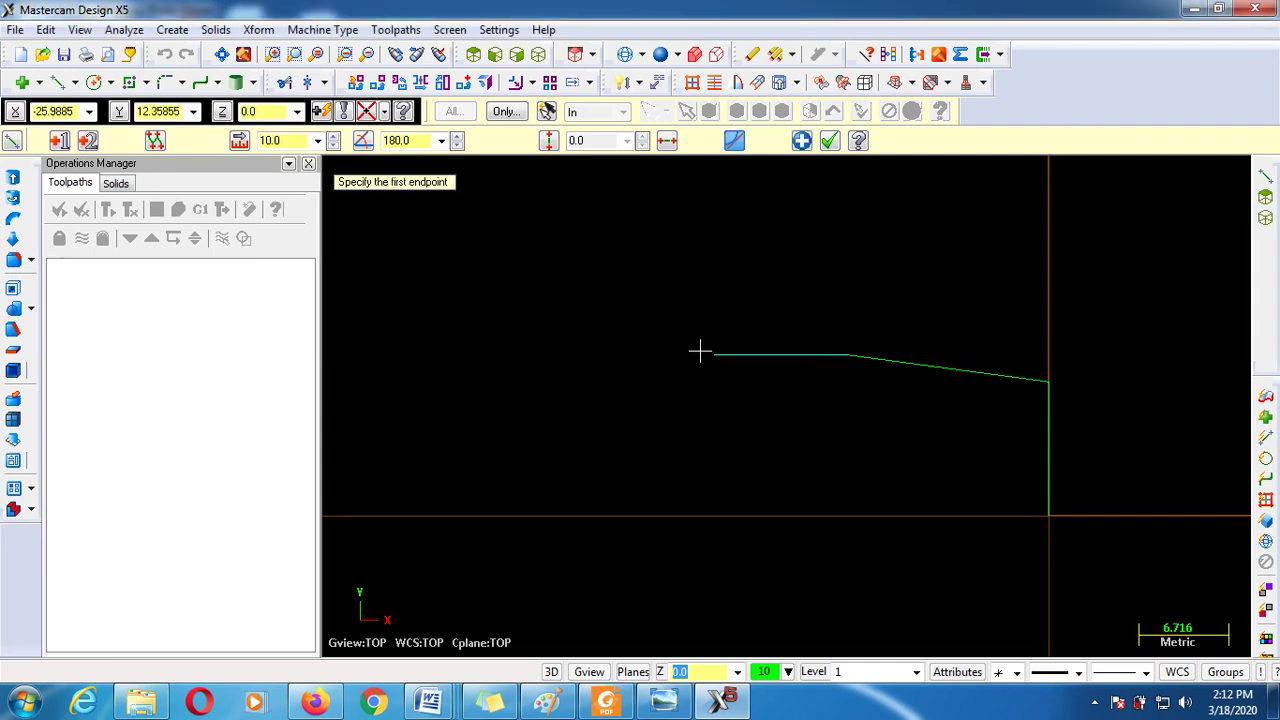
# Check the shoulder diameter in the drawing and draw a vertical line from the straight section's end up to Y17
pyautogui.click(668, 702)
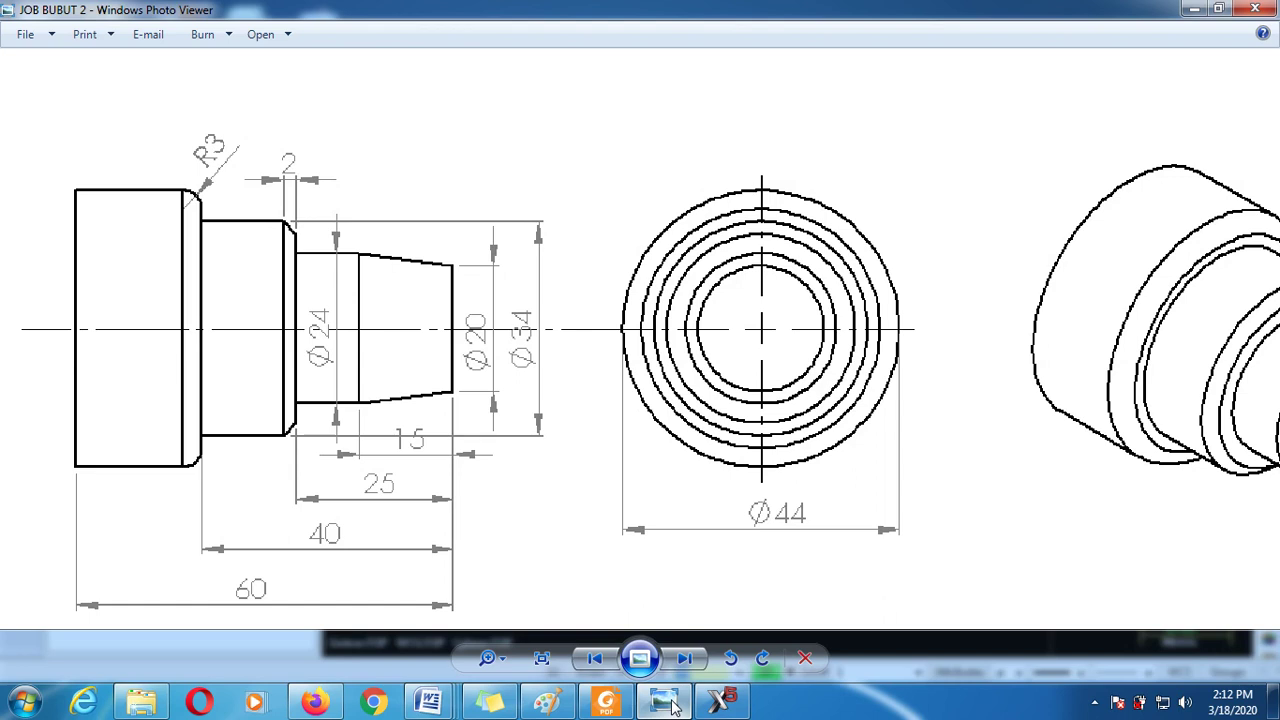
pyautogui.click(720, 702)
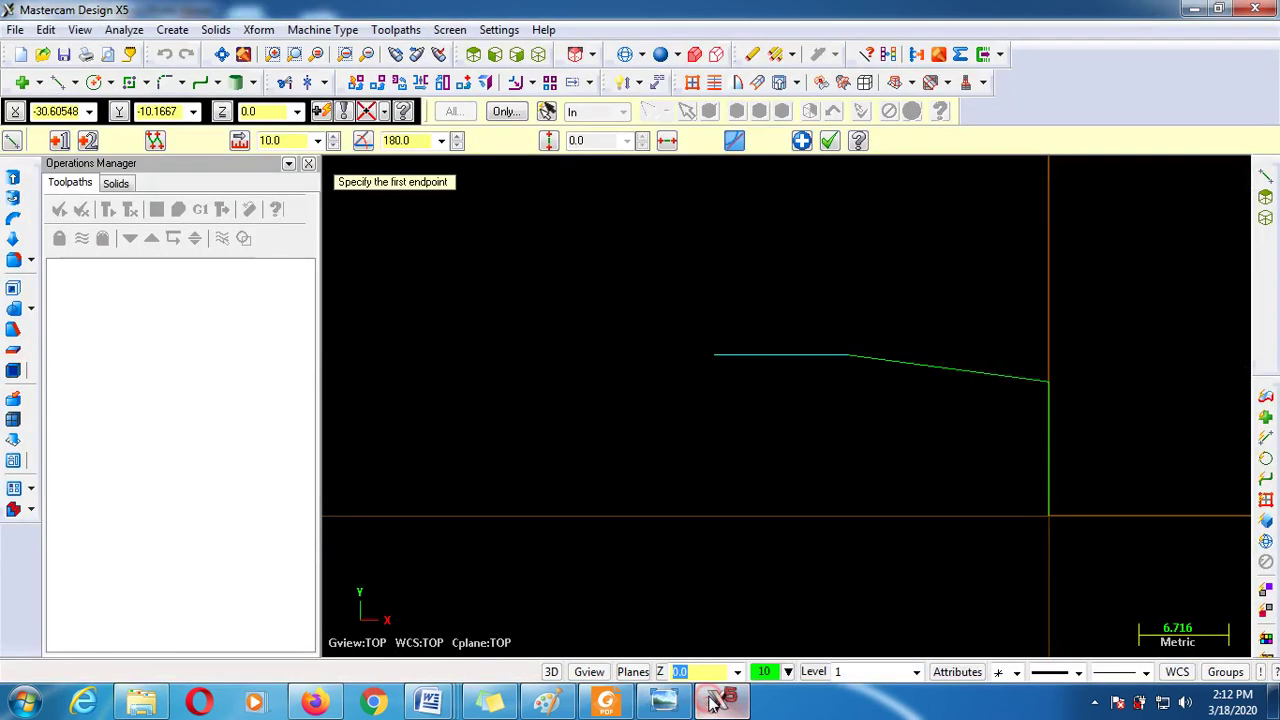
pyautogui.click(713, 354)
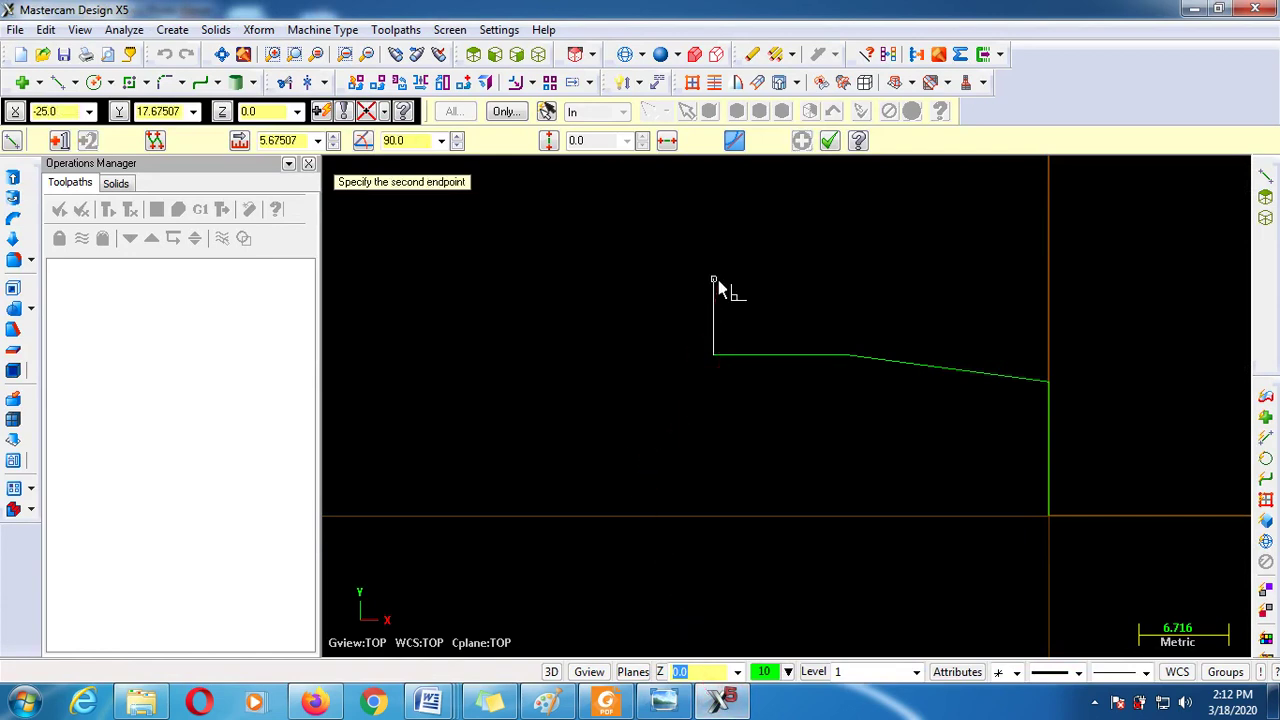
pyautogui.write('Y17')
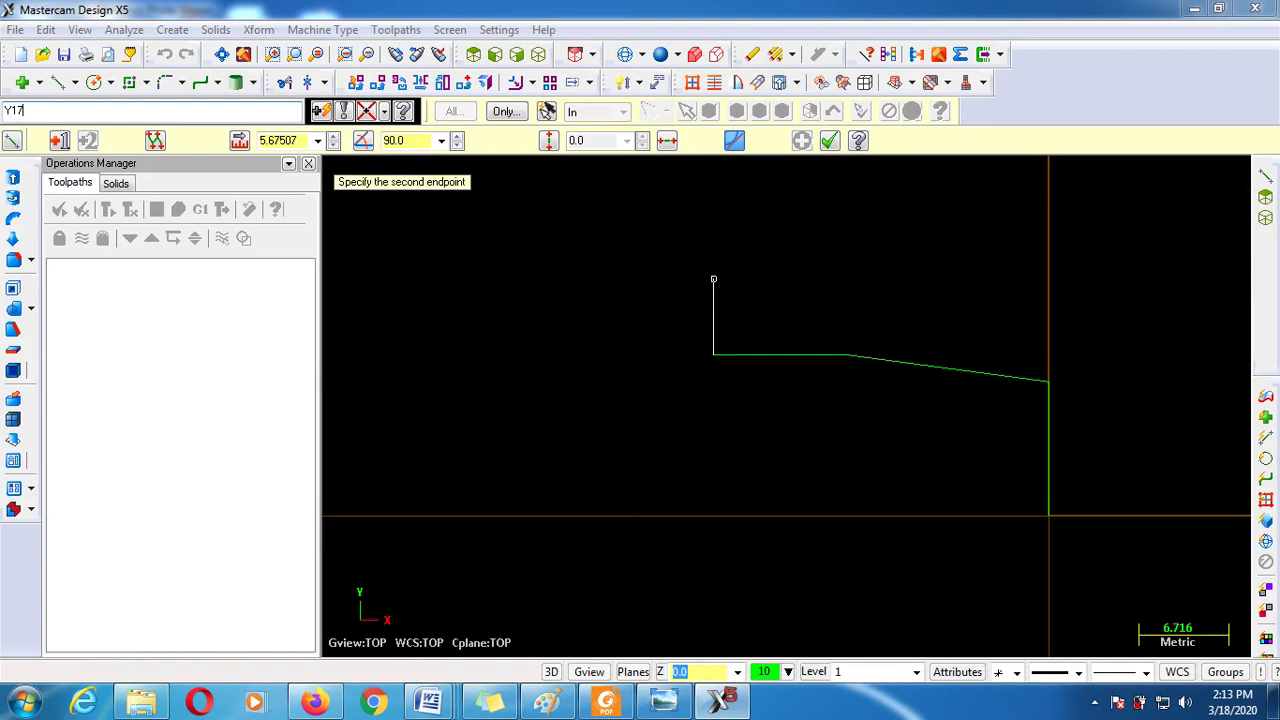
pyautogui.press('Return')
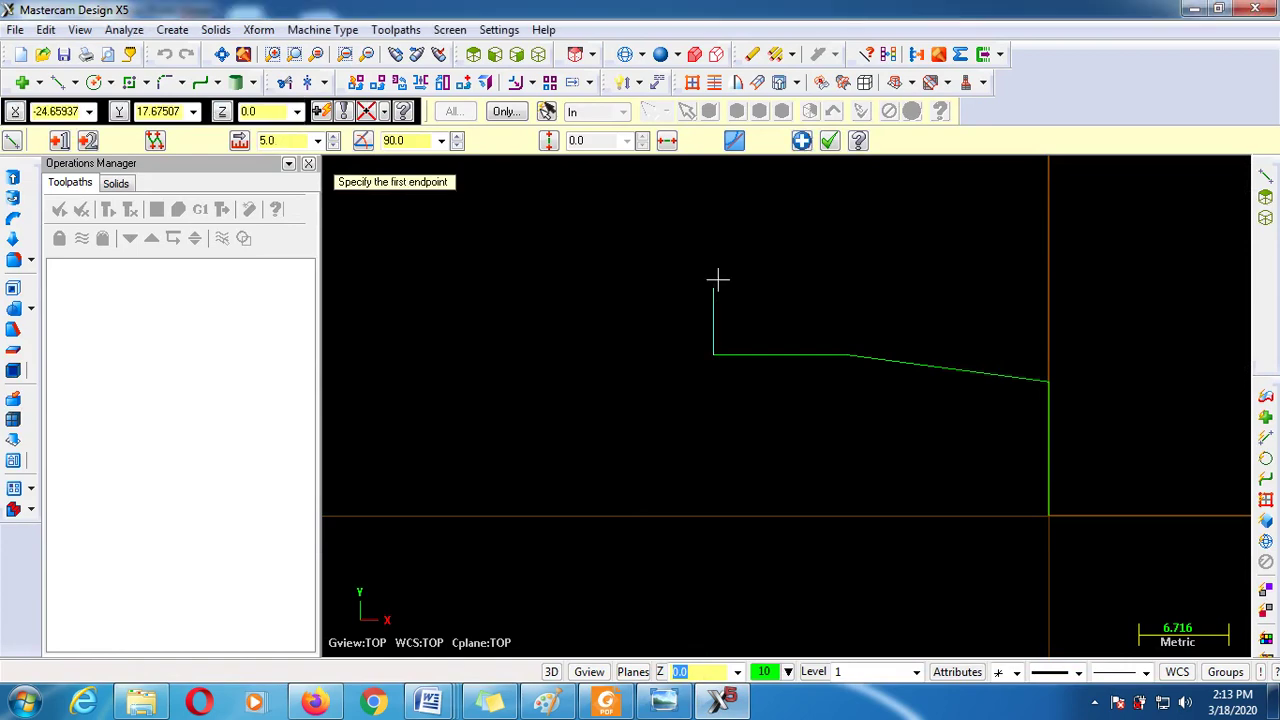
# Check the Ø34 section's end position in the drawing and draw a horizontal line from the shoulder's upper end to X-40
pyautogui.click(665, 702)
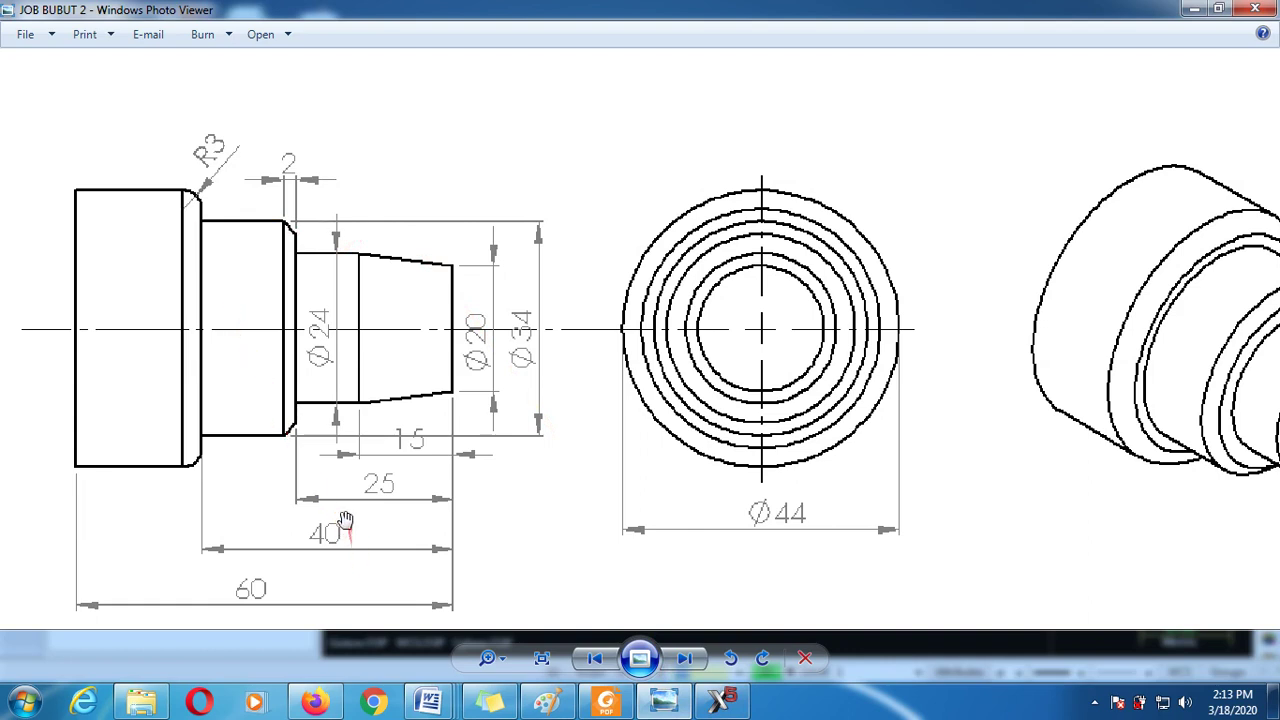
pyautogui.click(718, 701)
pyautogui.click(713, 288)
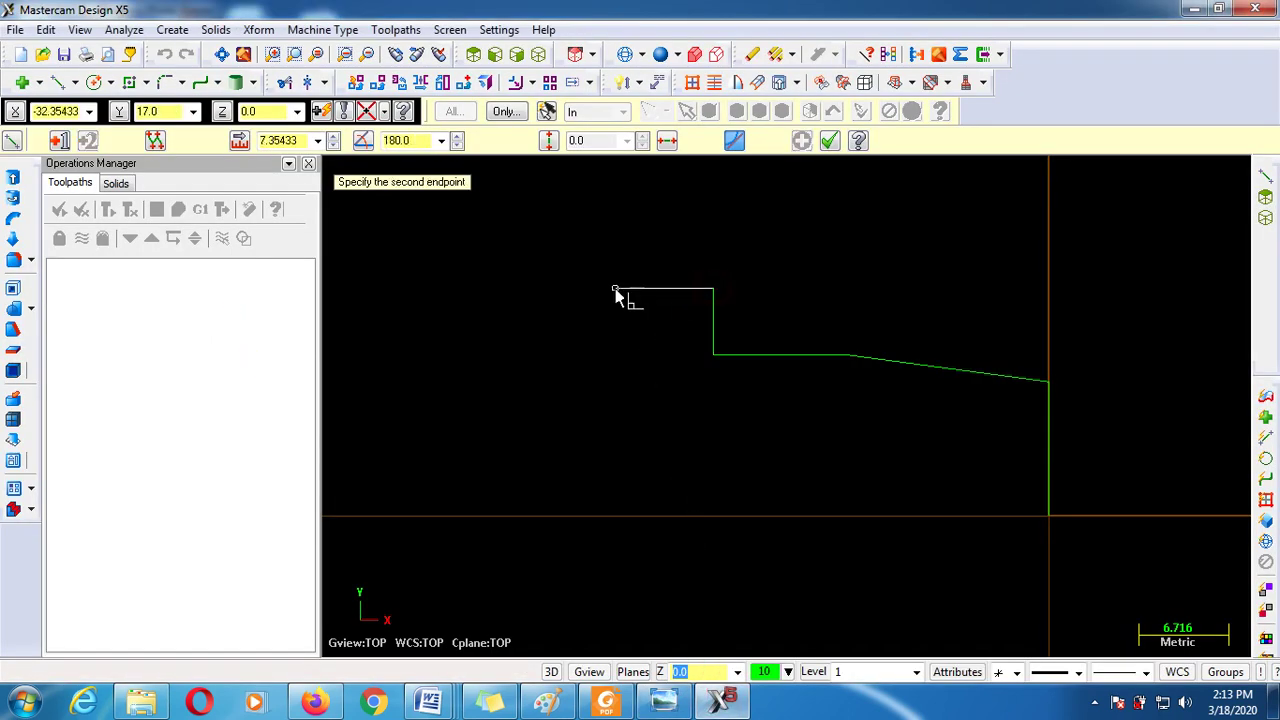
pyautogui.write('X')
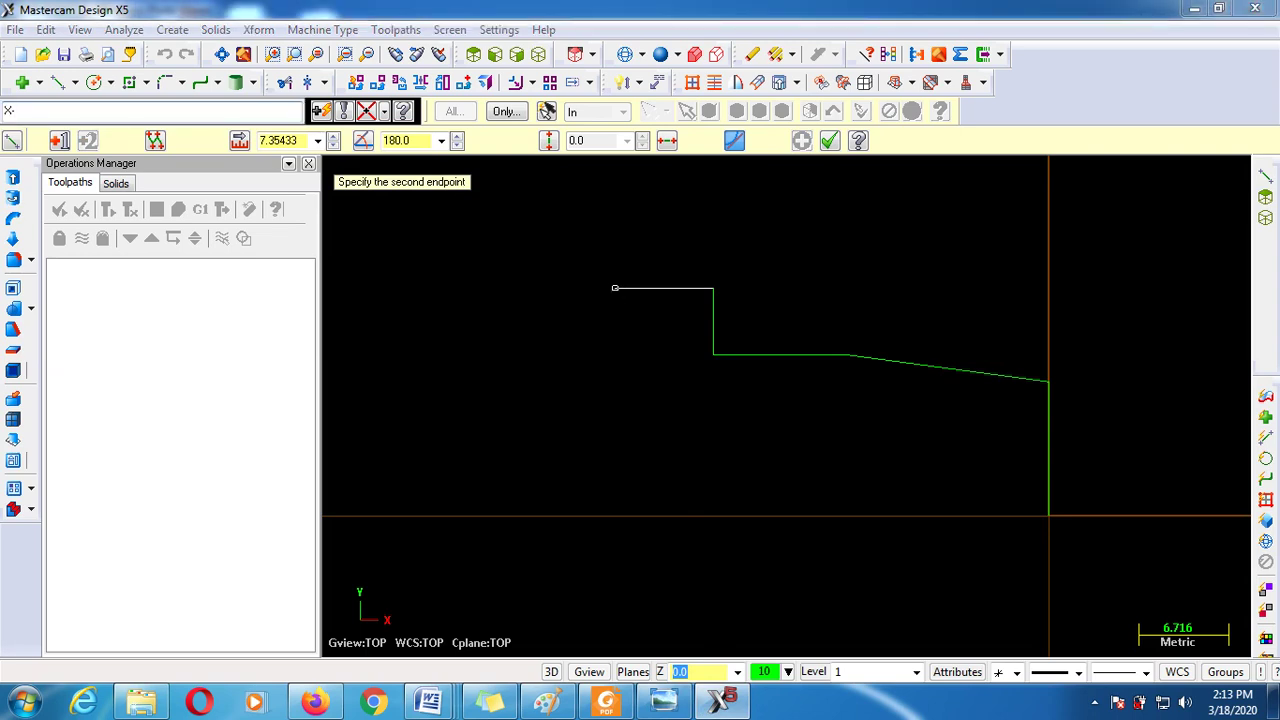
pyautogui.write('-40')
pyautogui.press('Return')
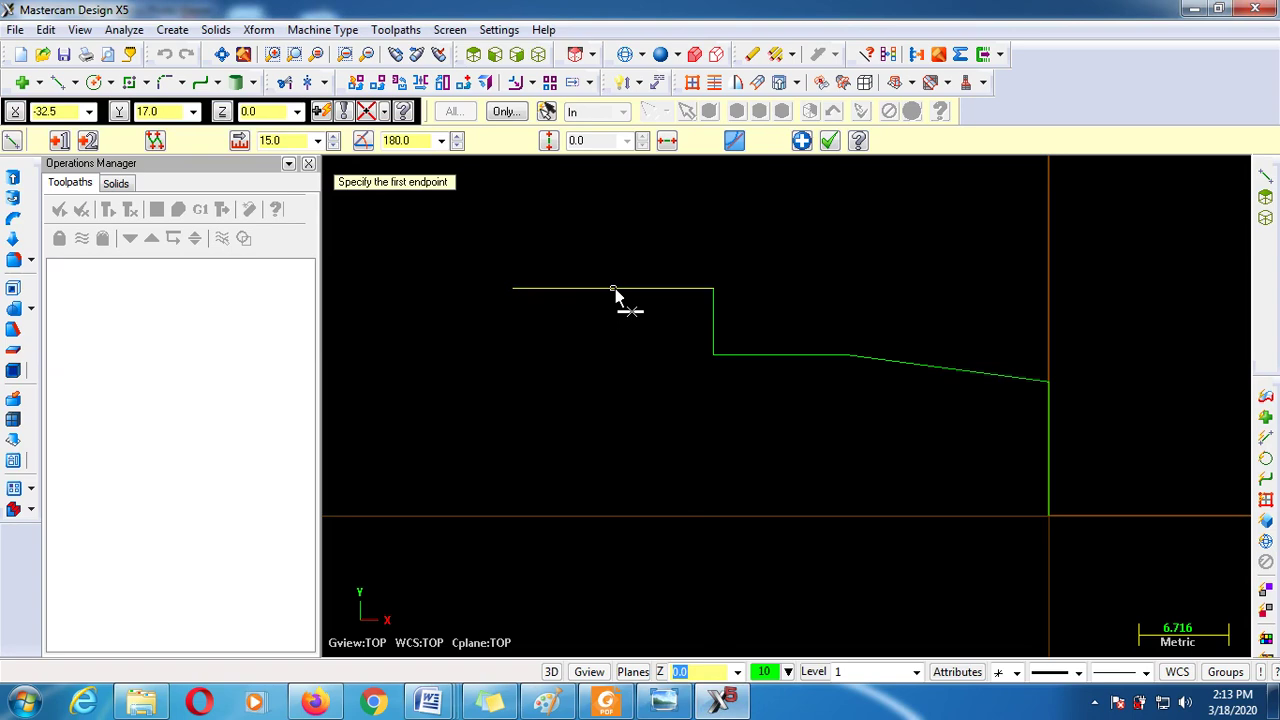
# Check the largest diameter in the drawing and draw a vertical line from the Ø34 section's outer end up to Y22
pyautogui.scroll(-2, 985, 414)
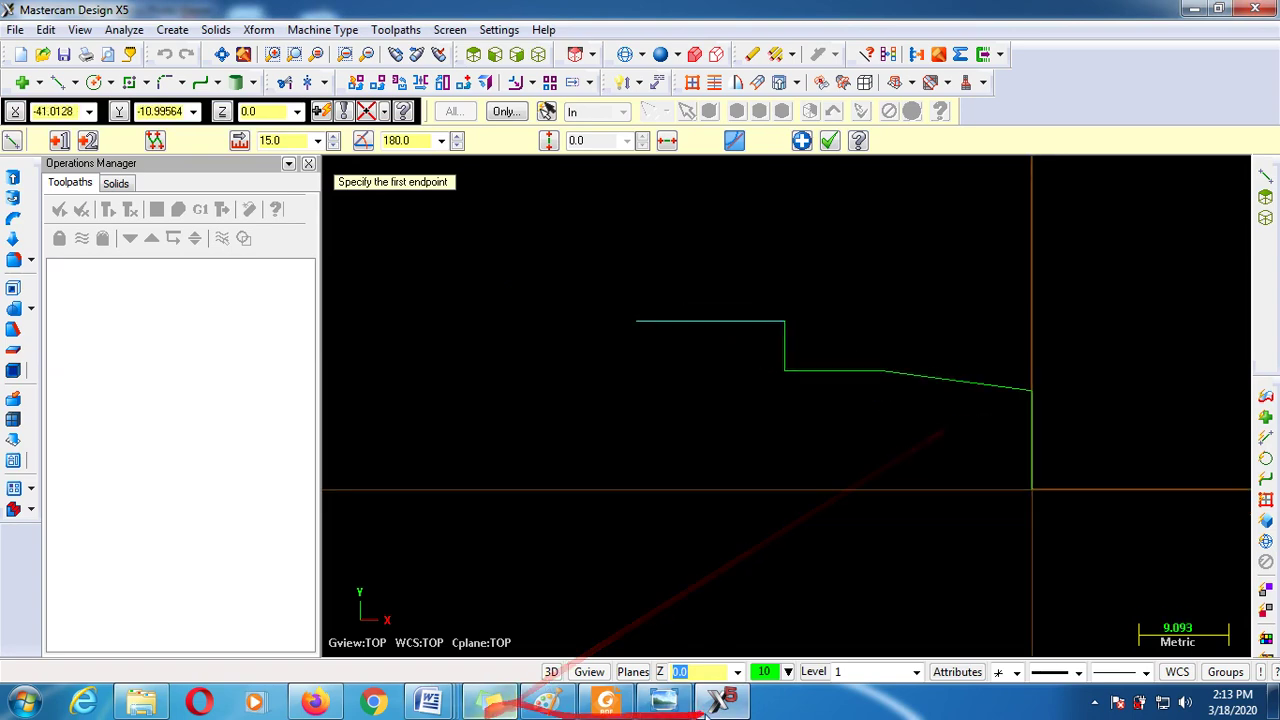
pyautogui.click(663, 700)
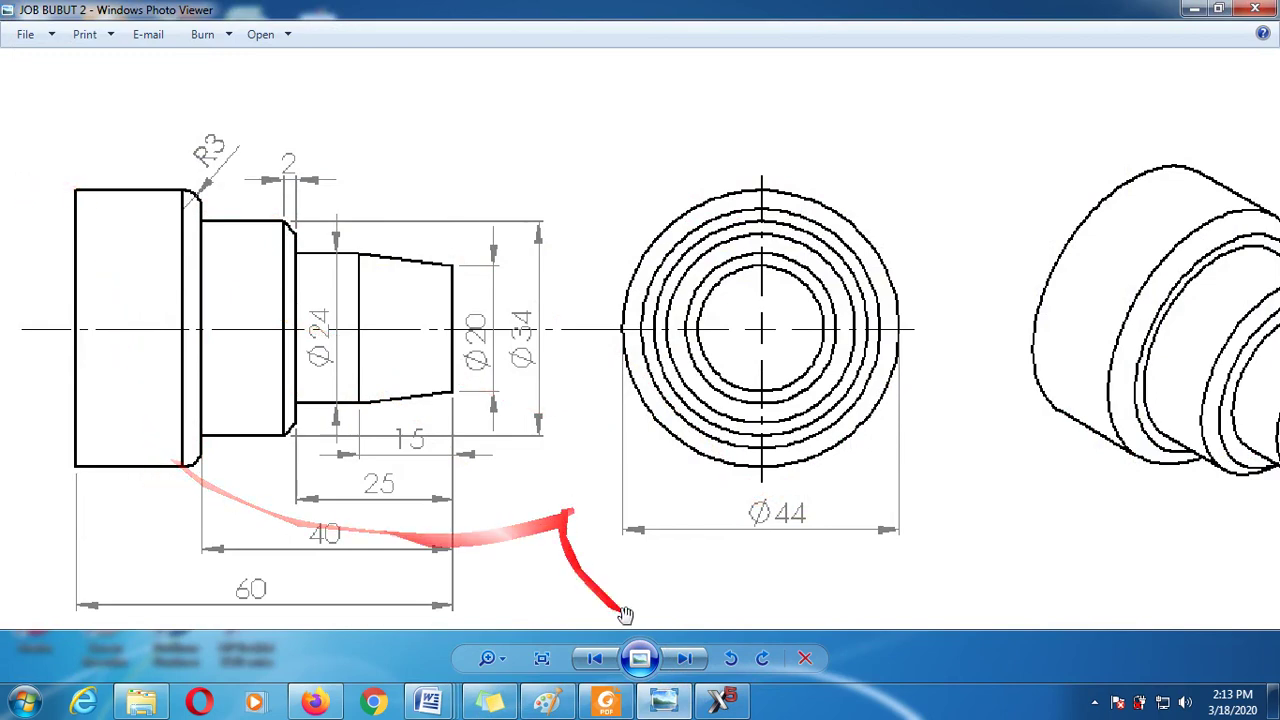
pyautogui.click(722, 703)
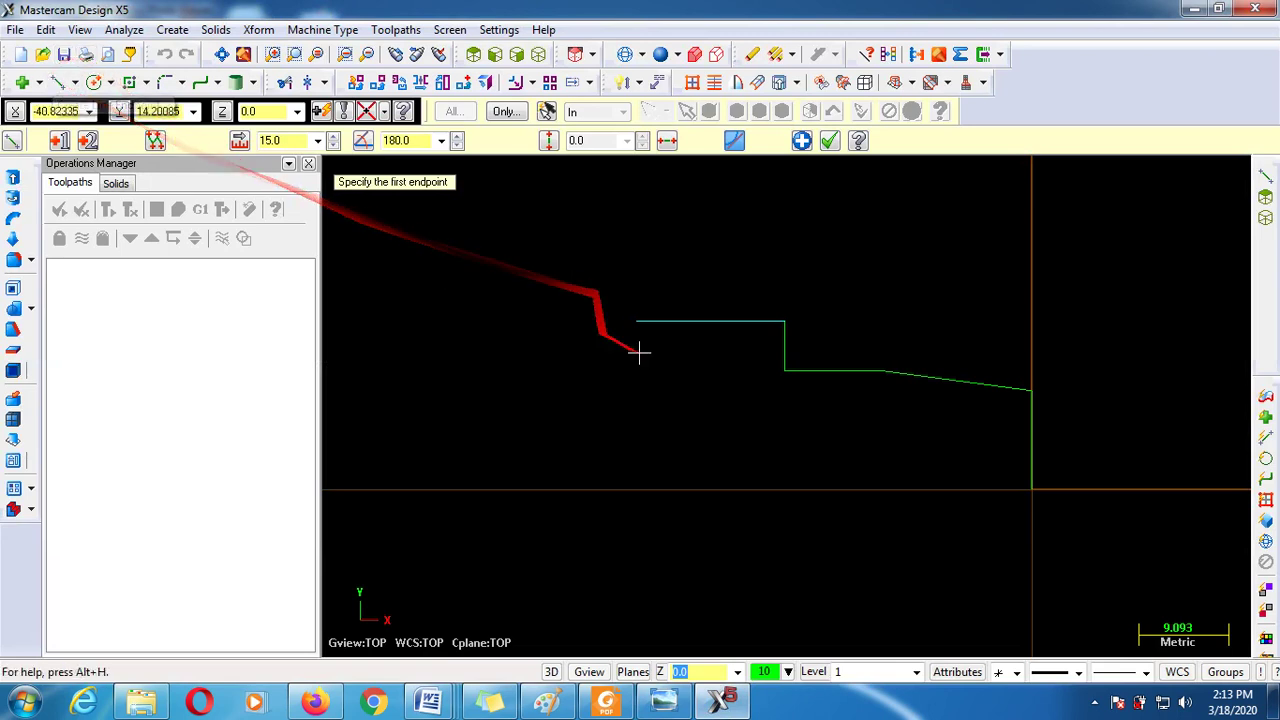
pyautogui.click(636, 321)
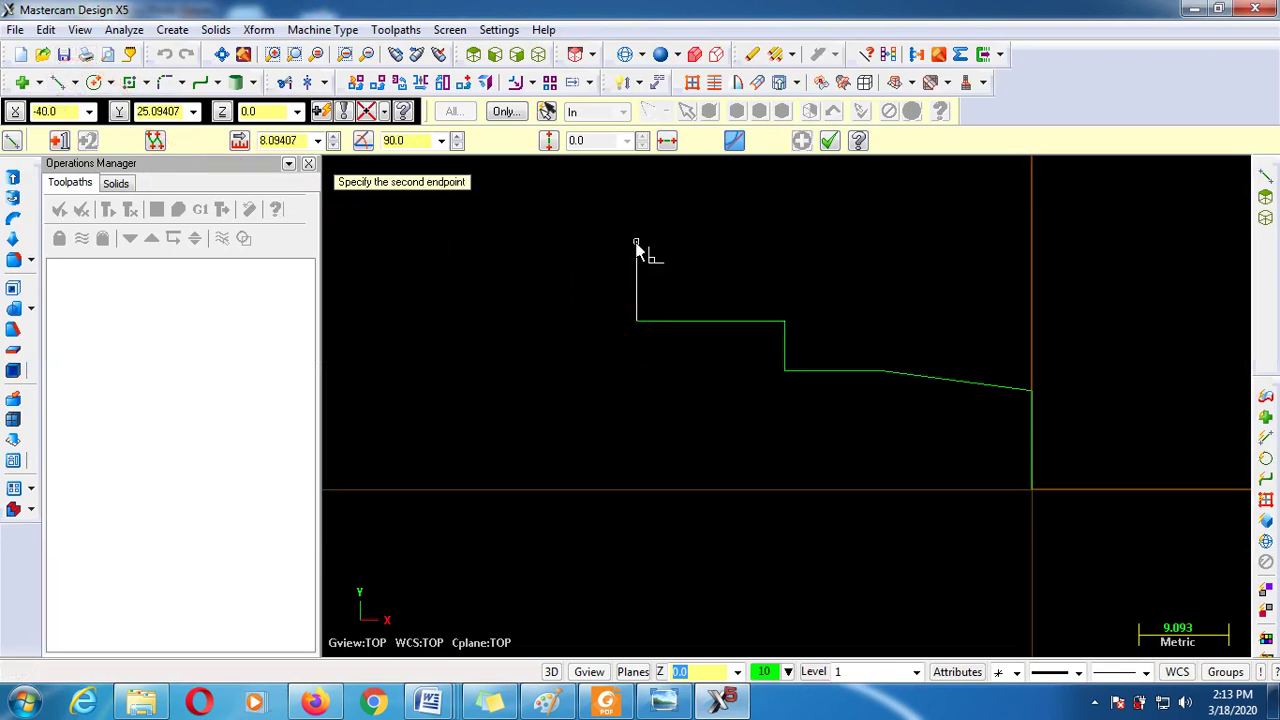
pyautogui.write('Y22')
pyautogui.press('Return')
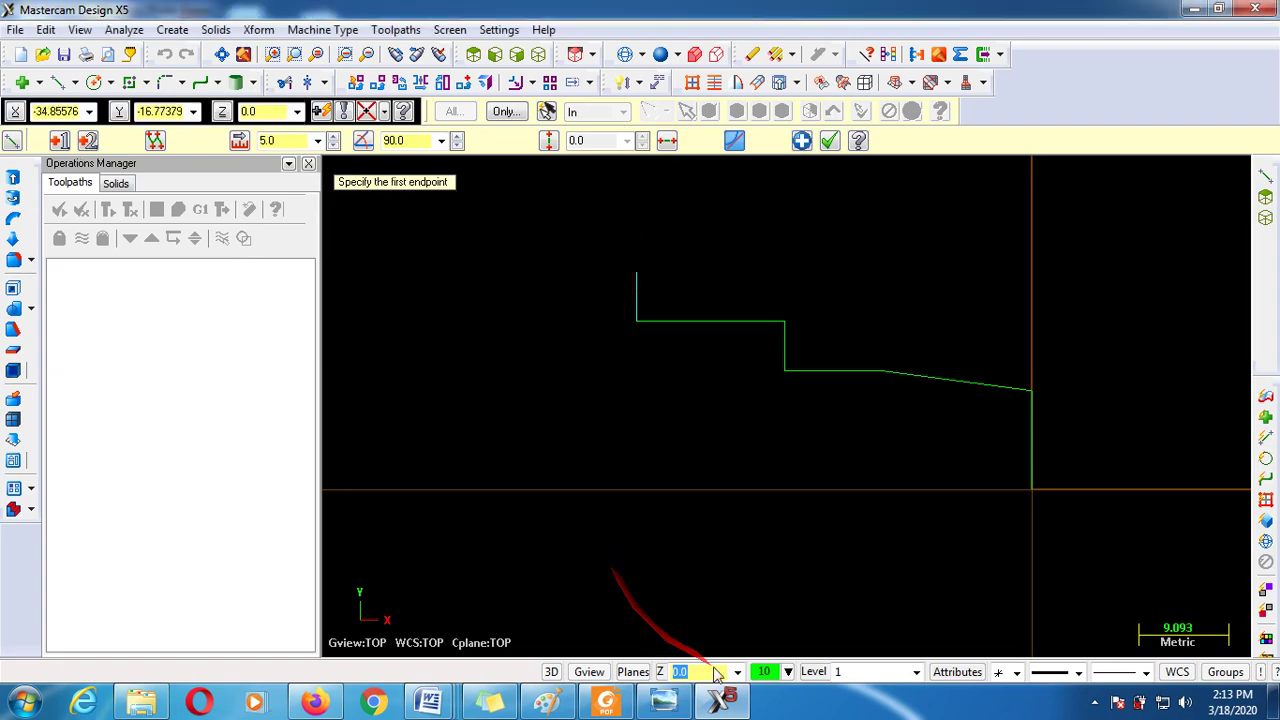
# Check the overall length in the drawing and draw a horizontal line from the second shoulder's upper end to X-60
pyautogui.click(718, 703)
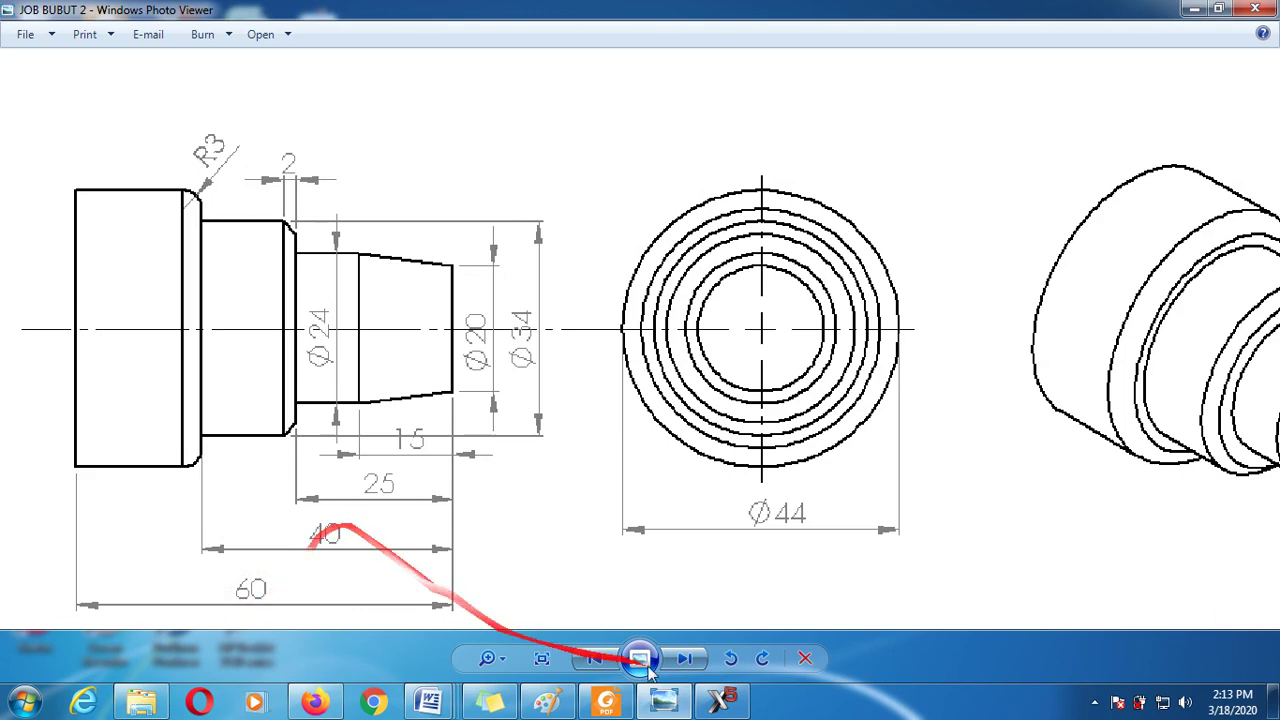
pyautogui.click(724, 703)
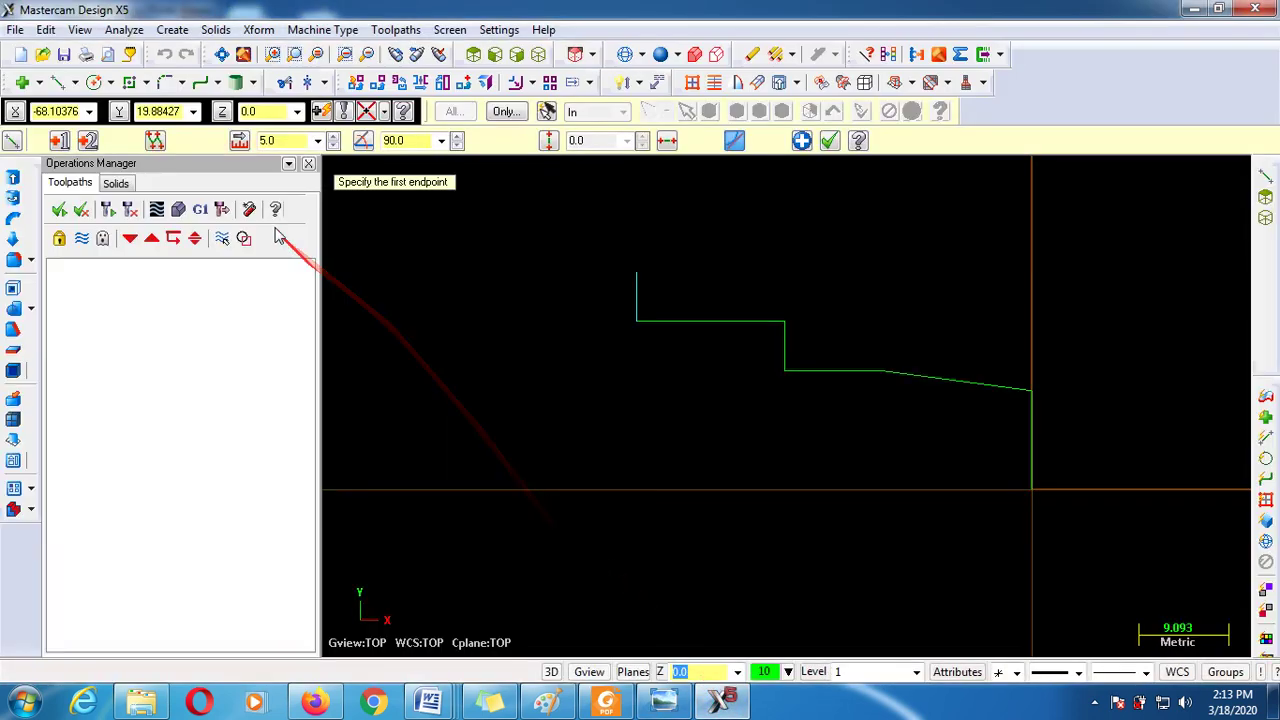
pyautogui.click(636, 272)
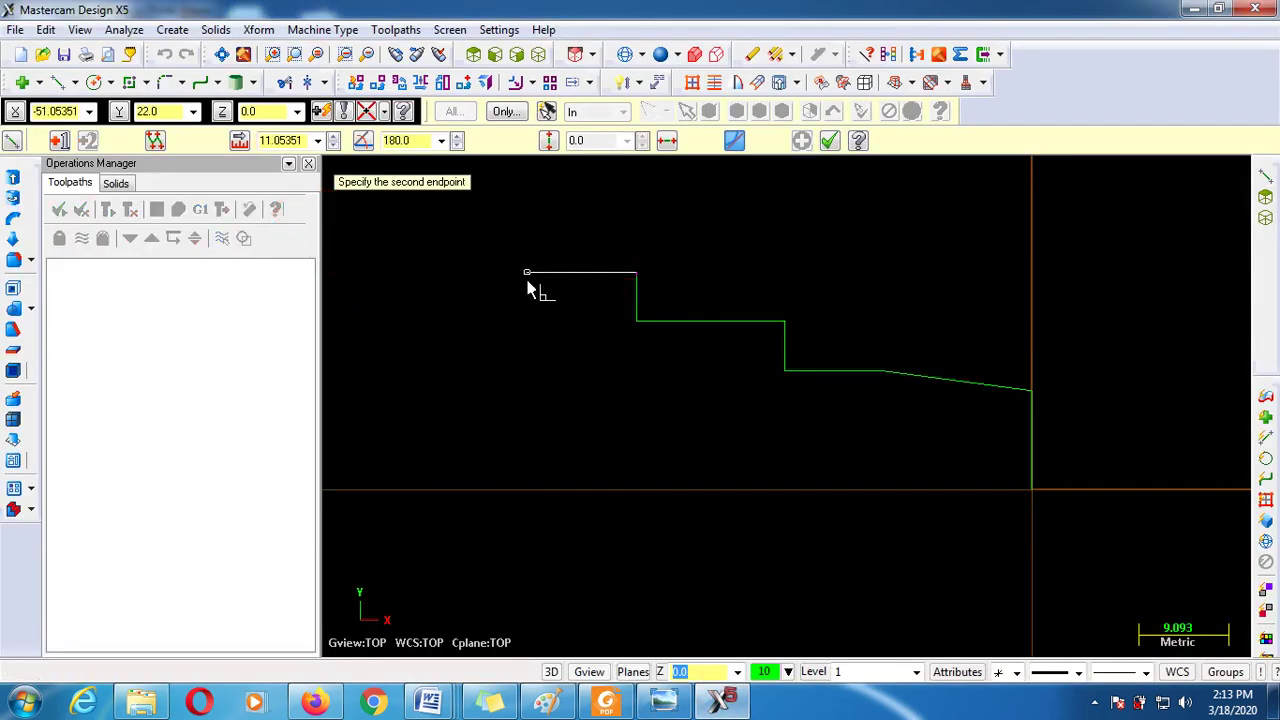
pyautogui.write('x')
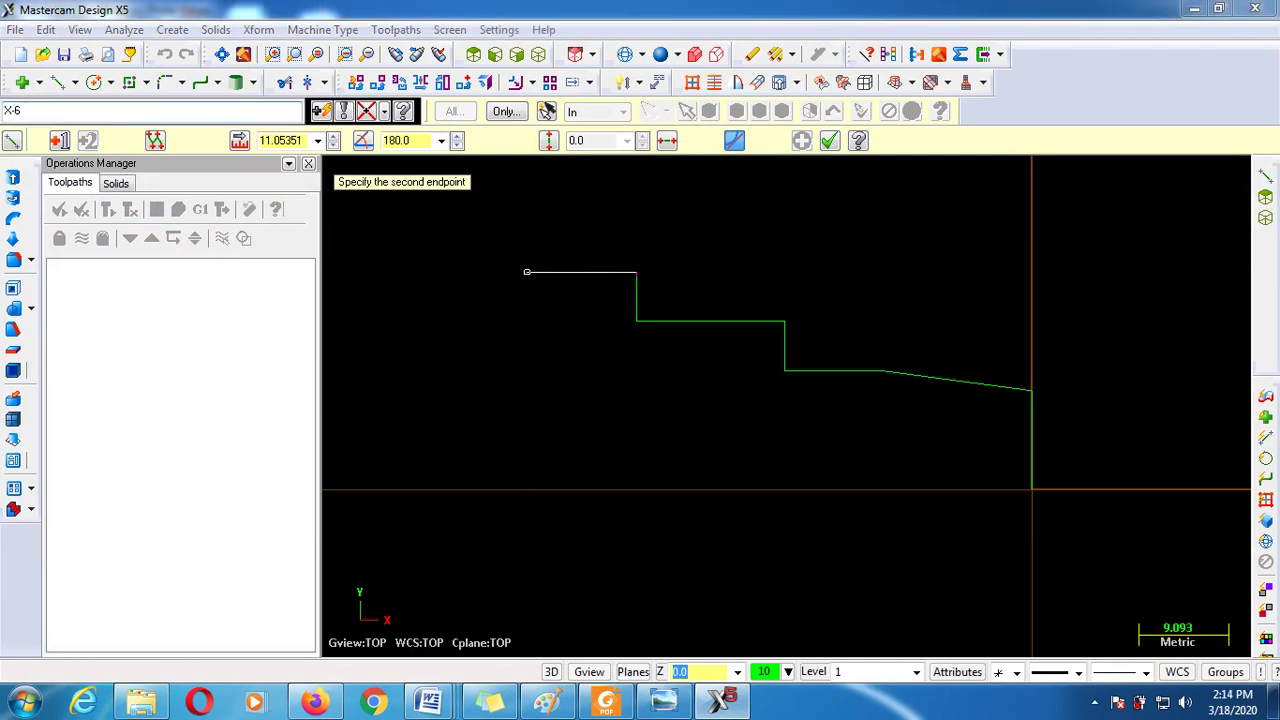
pyautogui.write('-60')
pyautogui.press('Return')
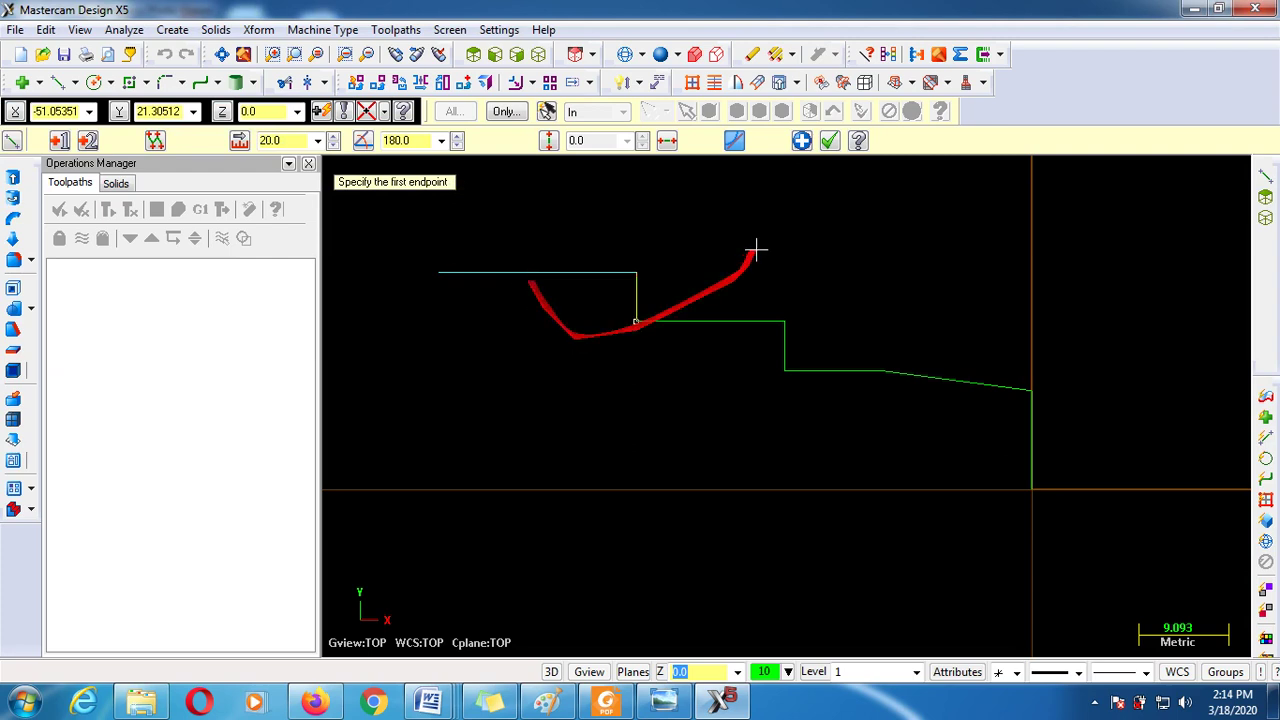
pyautogui.click(829, 141)
pyautogui.scroll(-5, 943, 380)
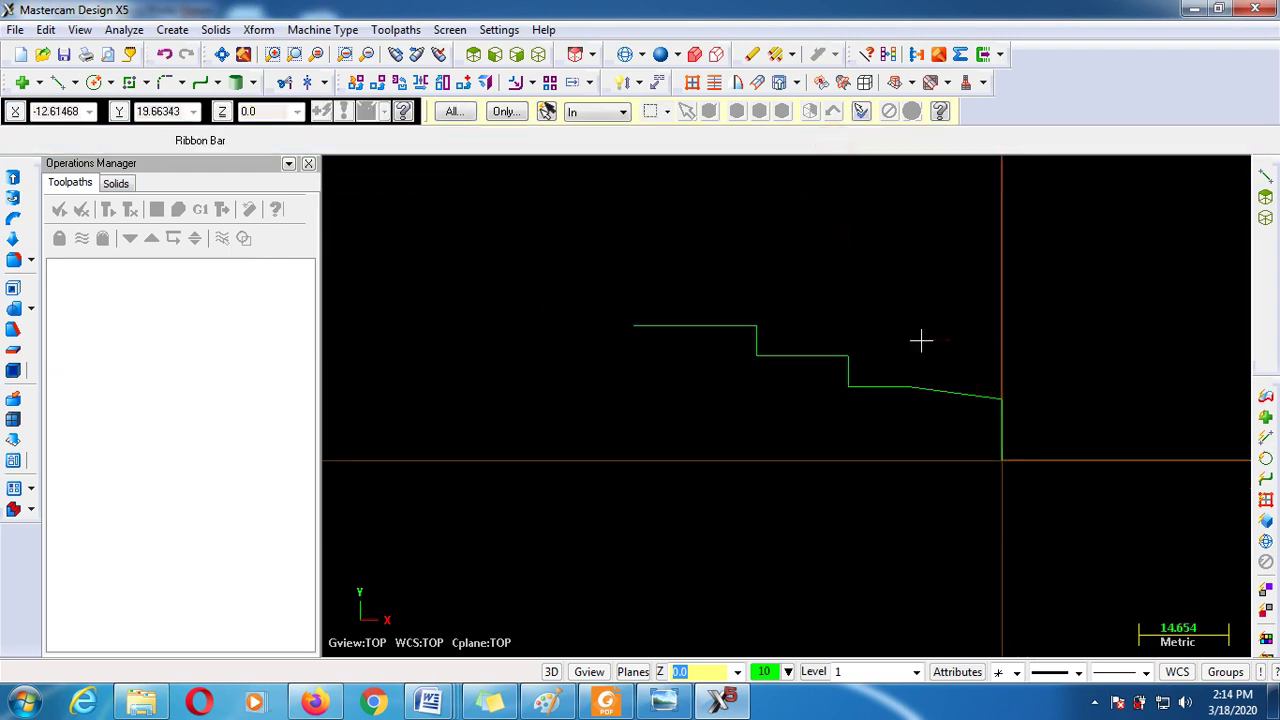
# Draw a vertical endpoint line from the Ø44 section's outer end down to Y0 to form the rear face
pyautogui.click(58, 84)
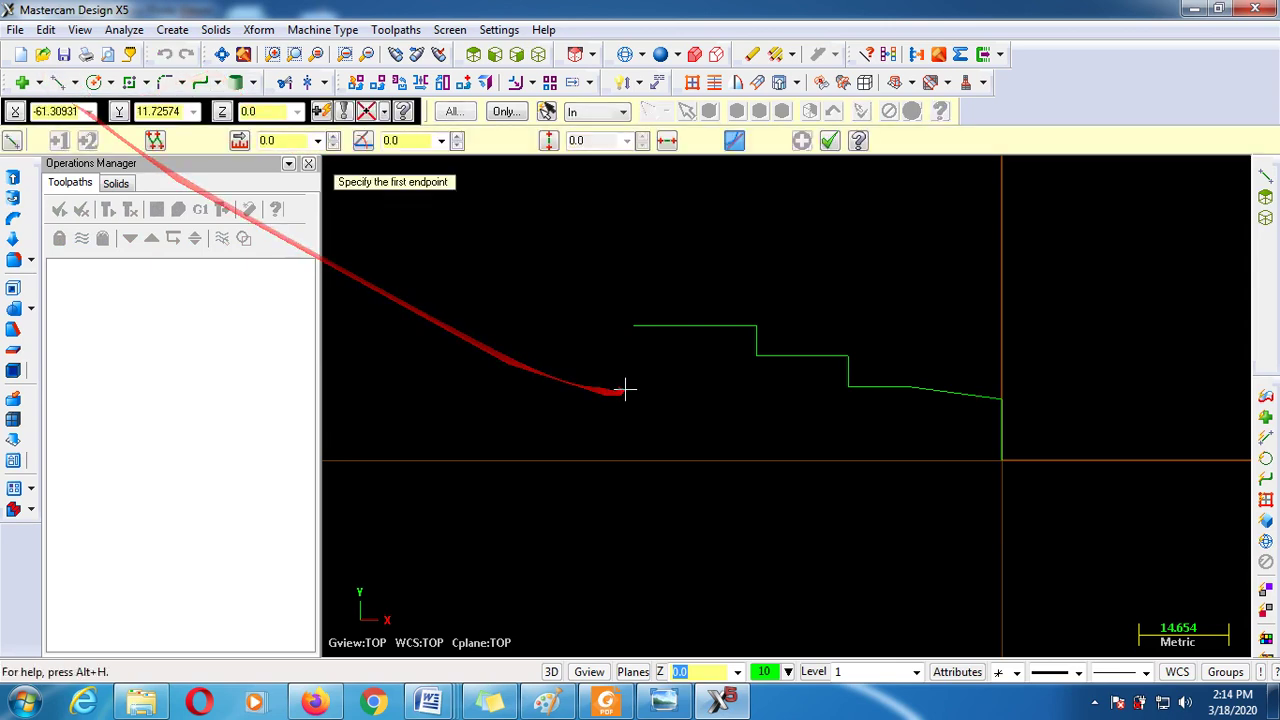
pyautogui.click(633, 327)
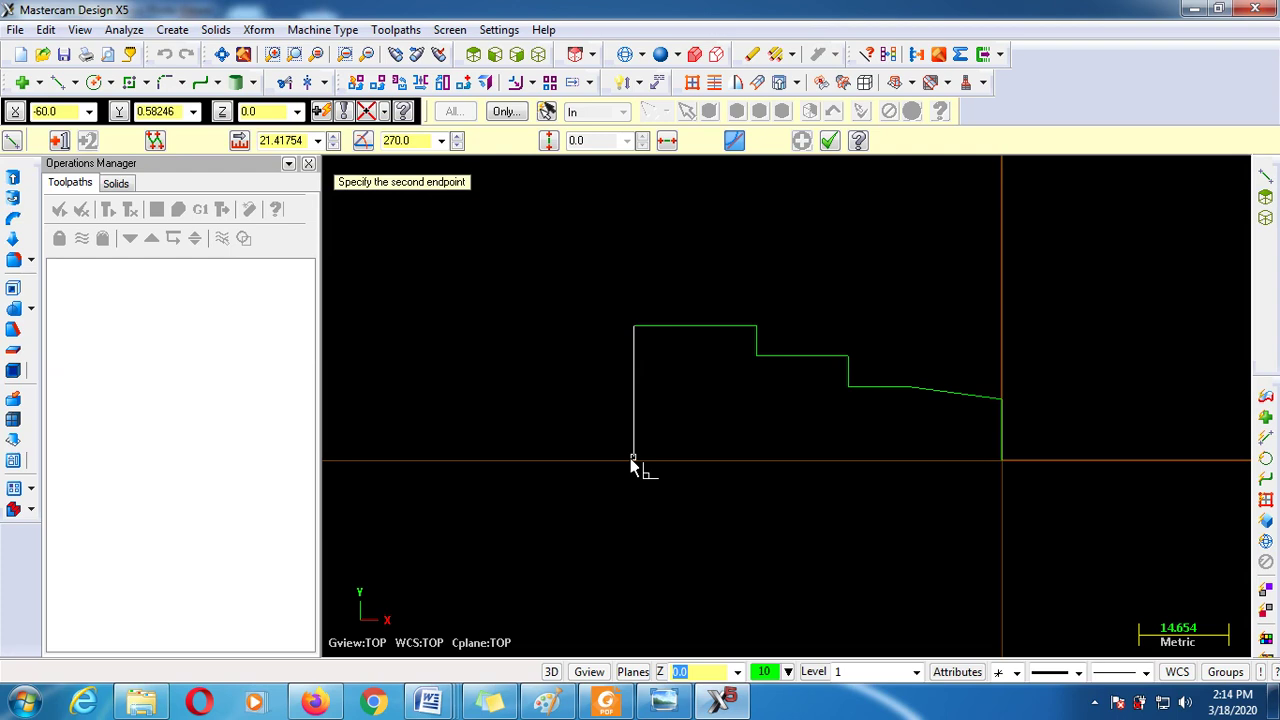
pyautogui.write('Y0')
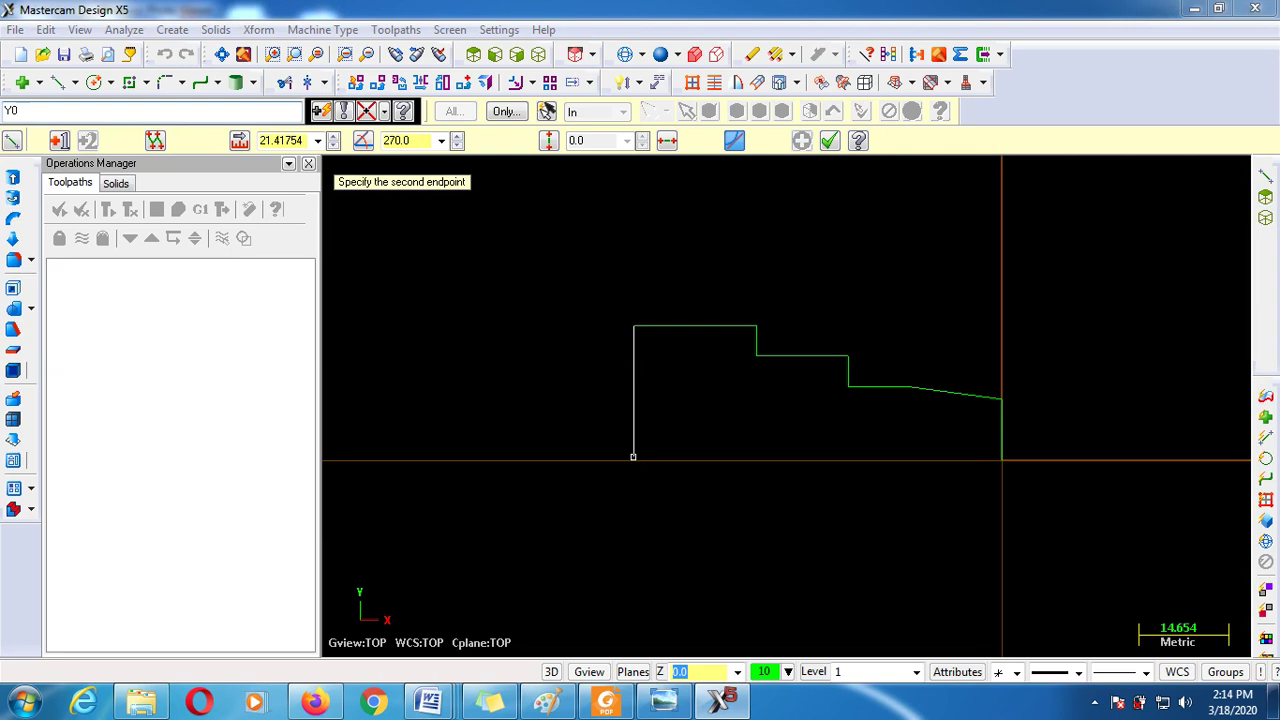
pyautogui.press('Return')
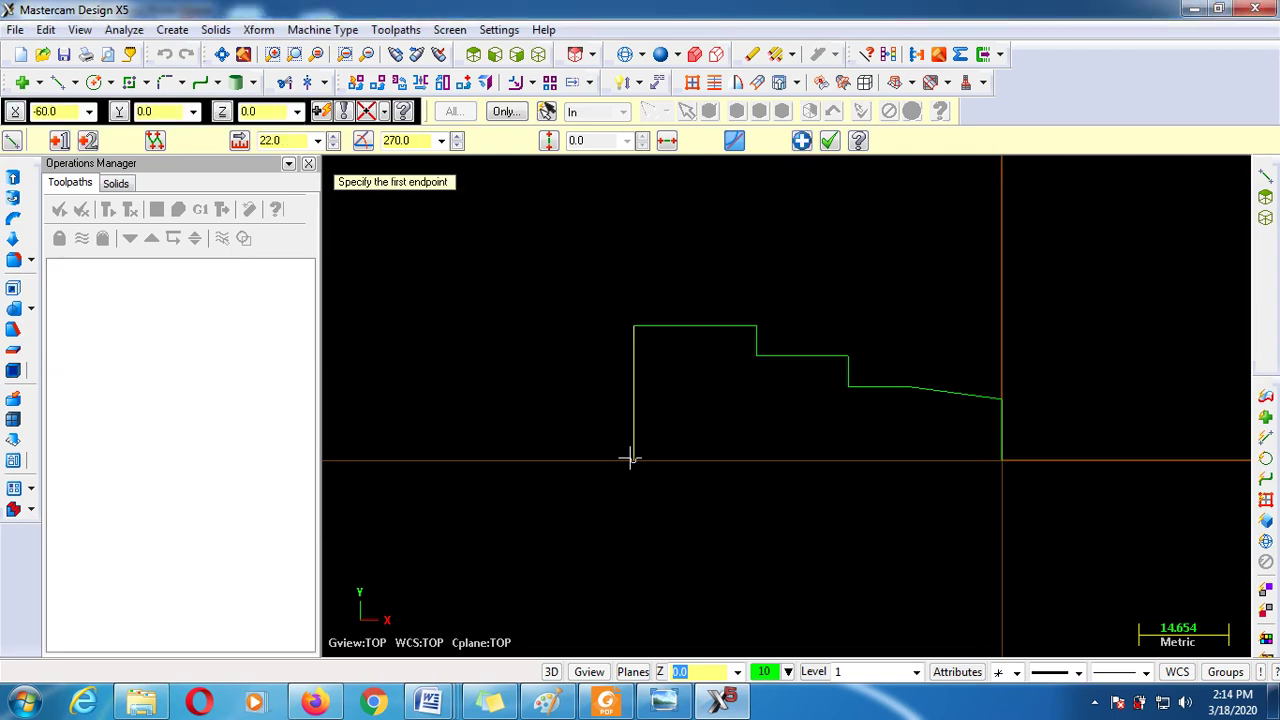
pyautogui.click(829, 140)
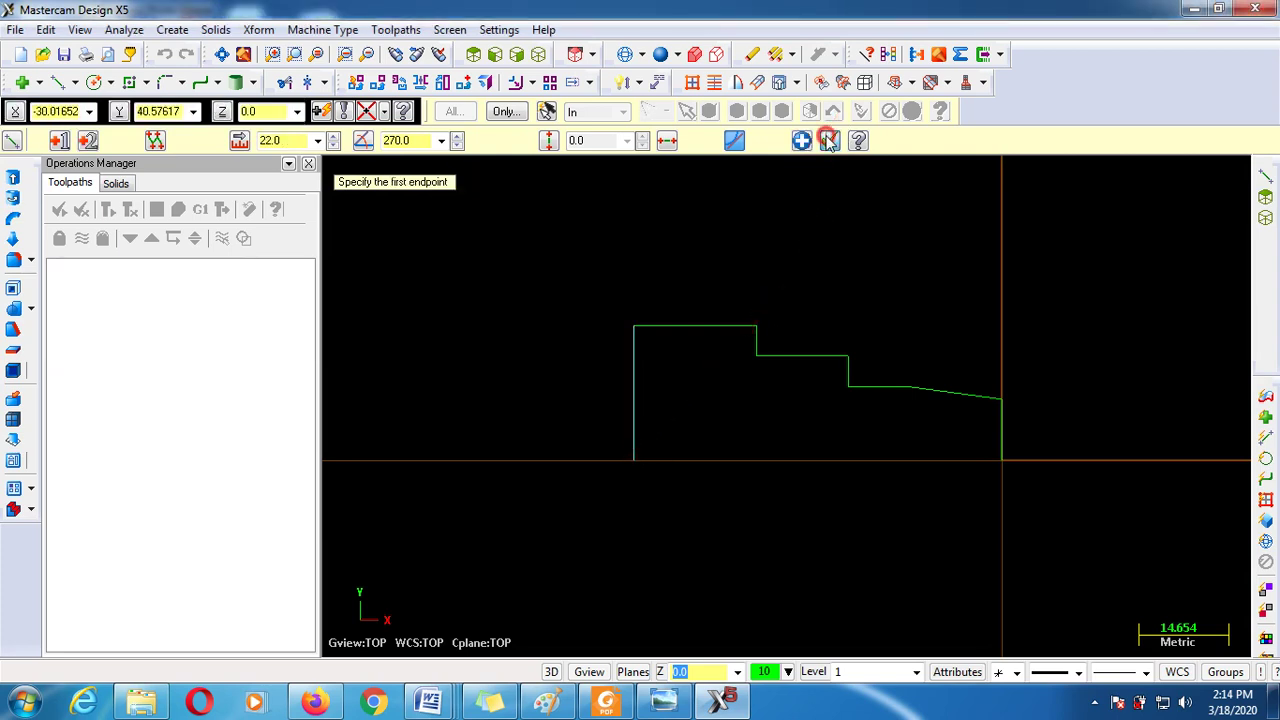
# Compare the drawn stepped profile with the dimensions in the JOB BUBUT 2 drawing and return to Mastercam
pyautogui.click(670, 702)
pyautogui.click(670, 702)
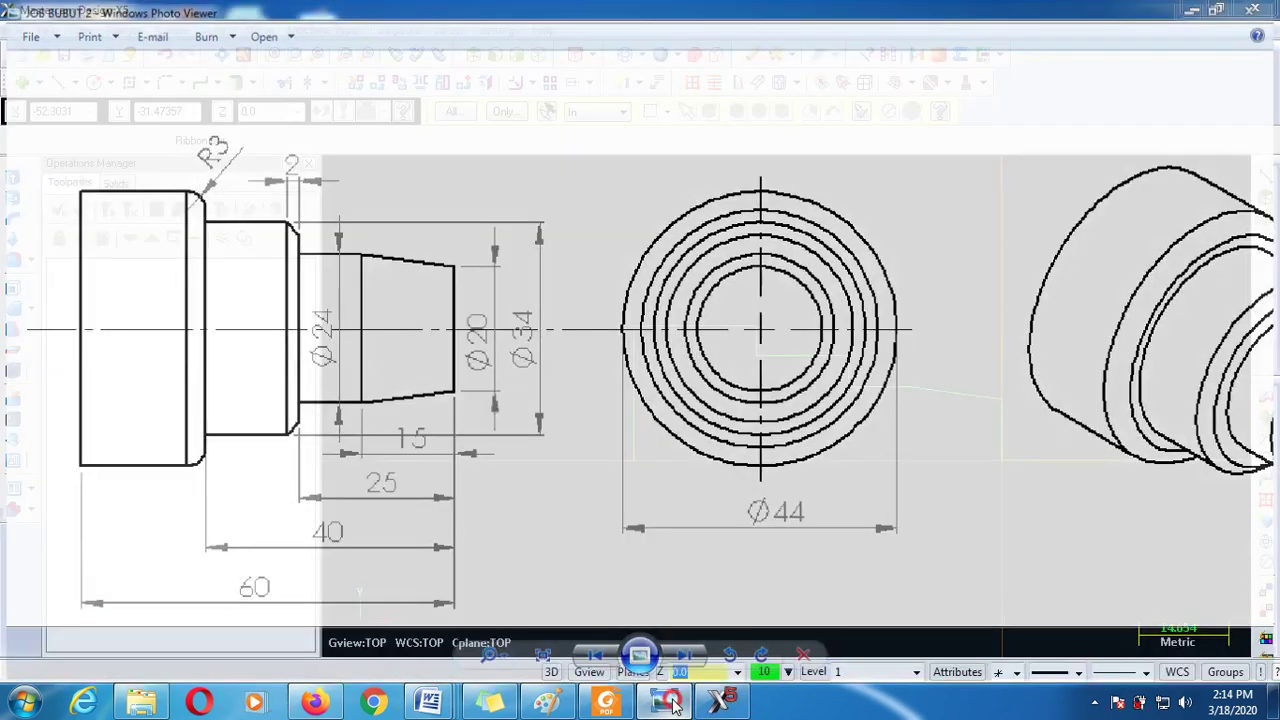
pyautogui.scroll(-1, 800, 330)
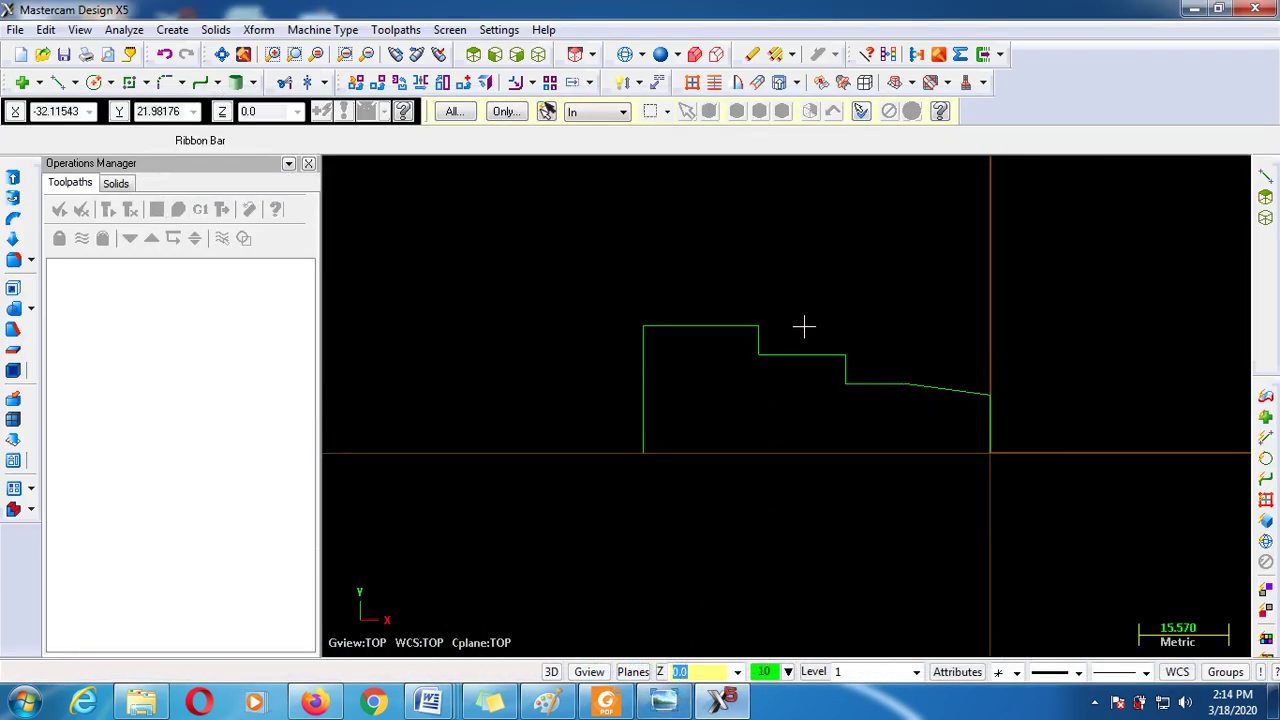
pyautogui.scroll(2, 803, 326)
pyautogui.scroll(1, 540, 294)
pyautogui.scroll(1, 597, 331)
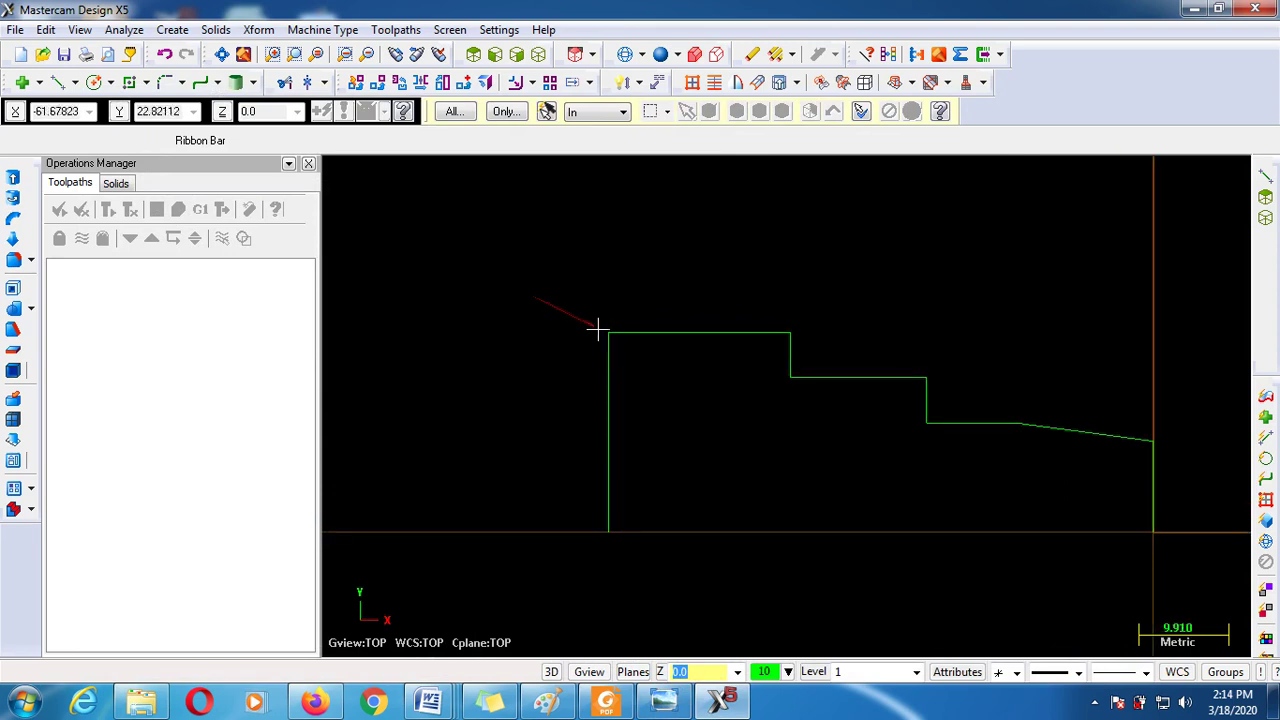
pyautogui.scroll(1, 600, 331)
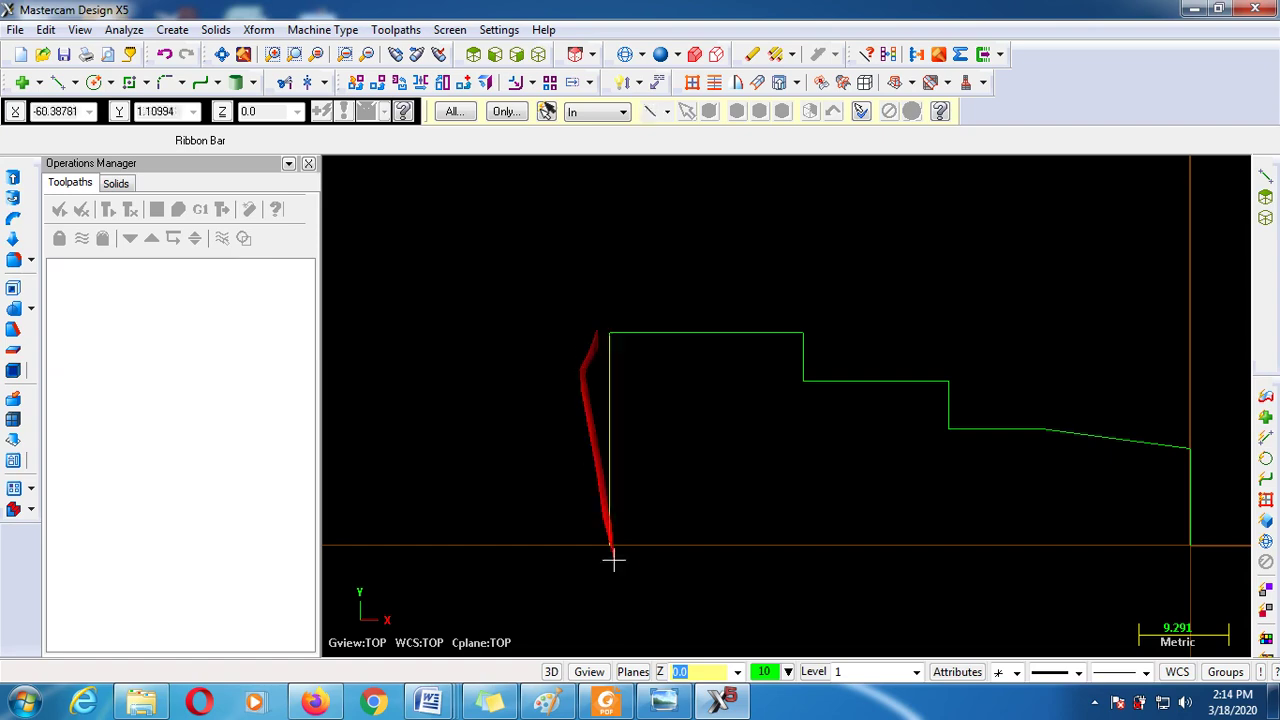
pyautogui.click(663, 700)
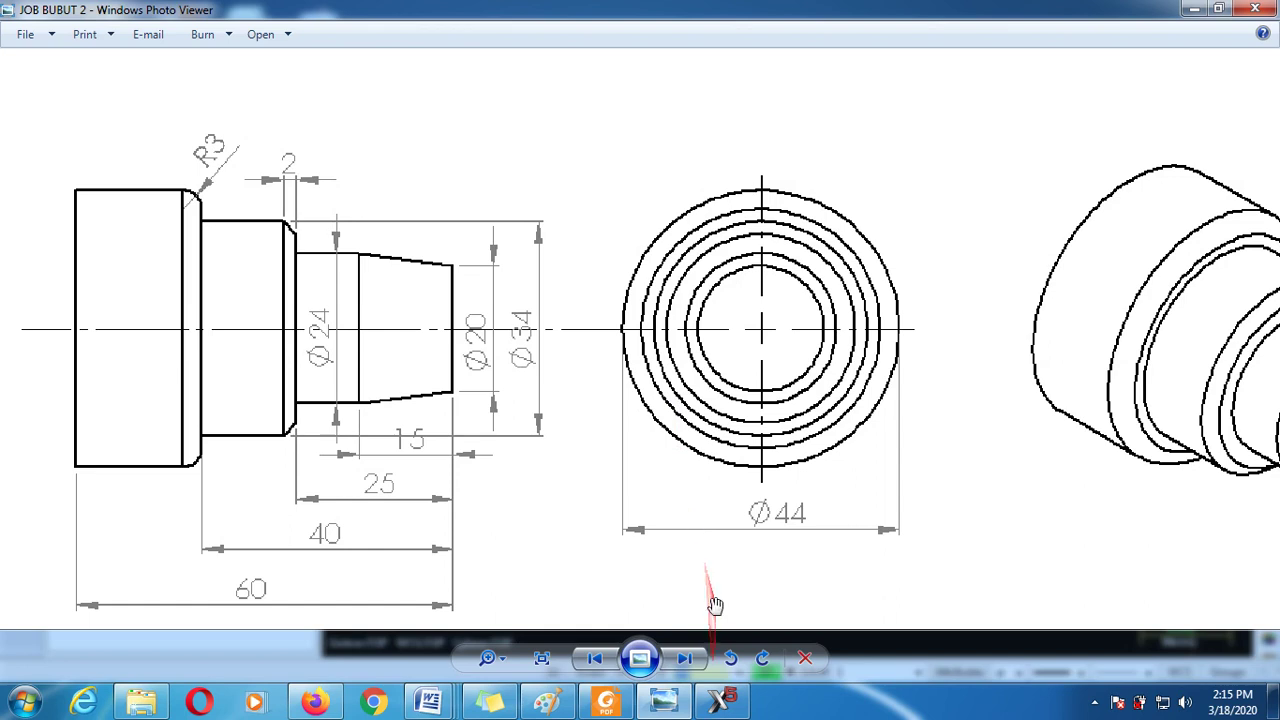
pyautogui.click(720, 700)
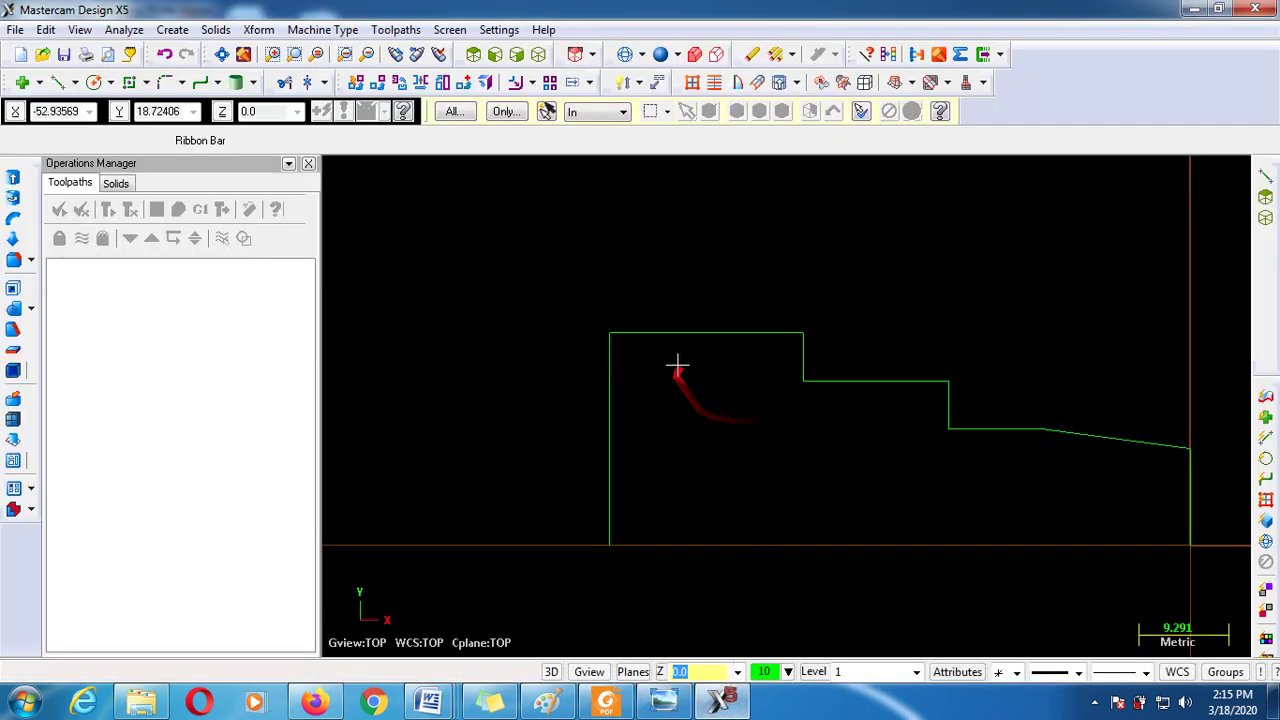
pyautogui.scroll(-2, 608, 328)
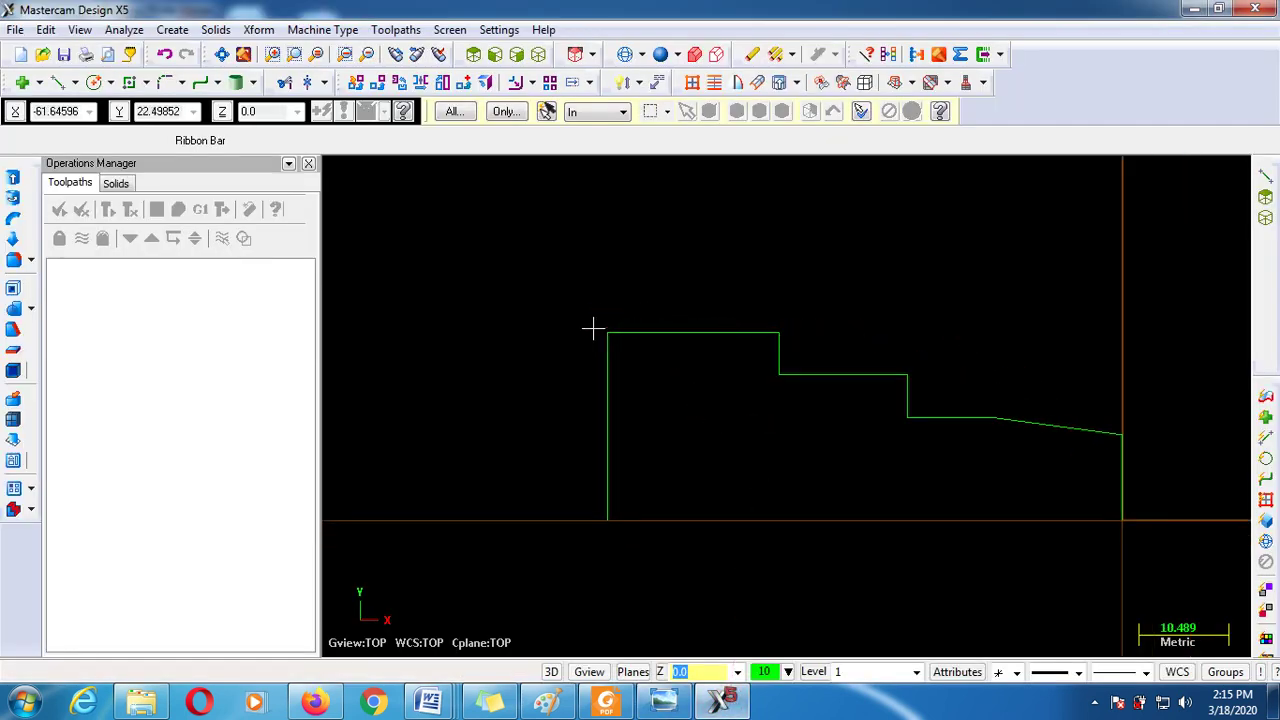
# Add a vertical dimension between the rear face line's two endpoints, placing its text outside the profile
pyautogui.click(637, 84)
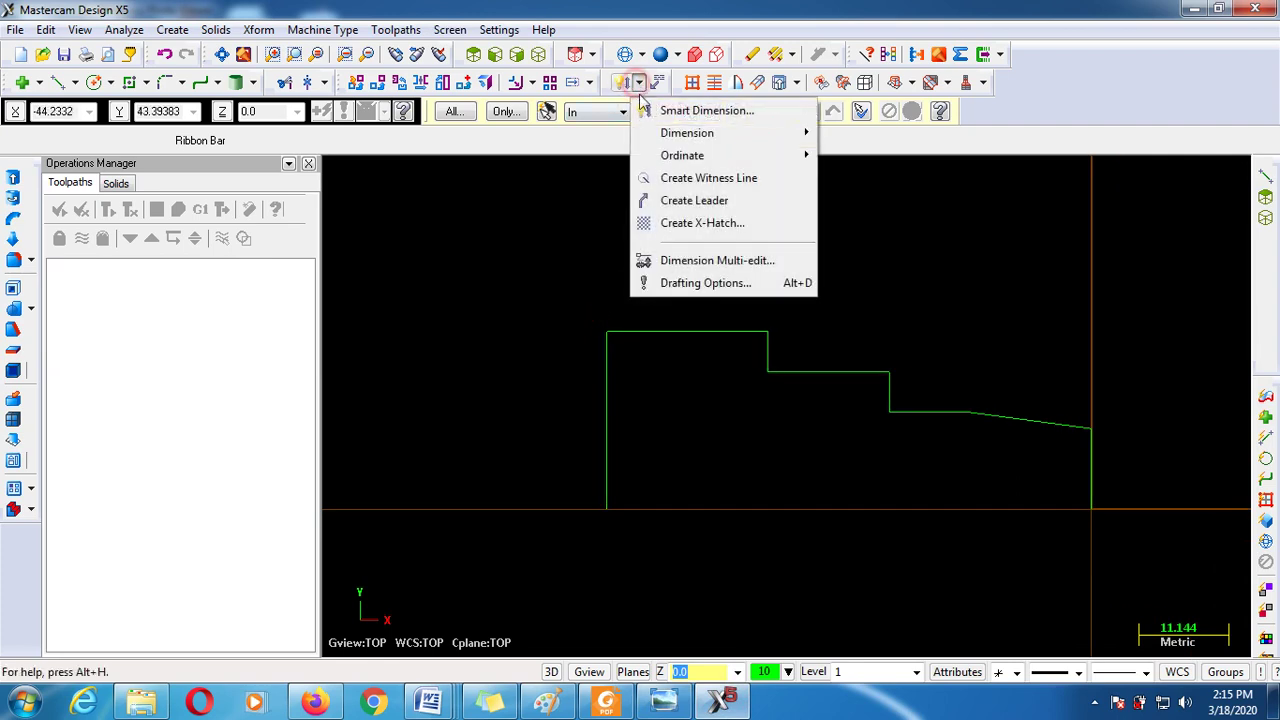
pyautogui.moveTo(694, 132)
pyautogui.click(856, 140)
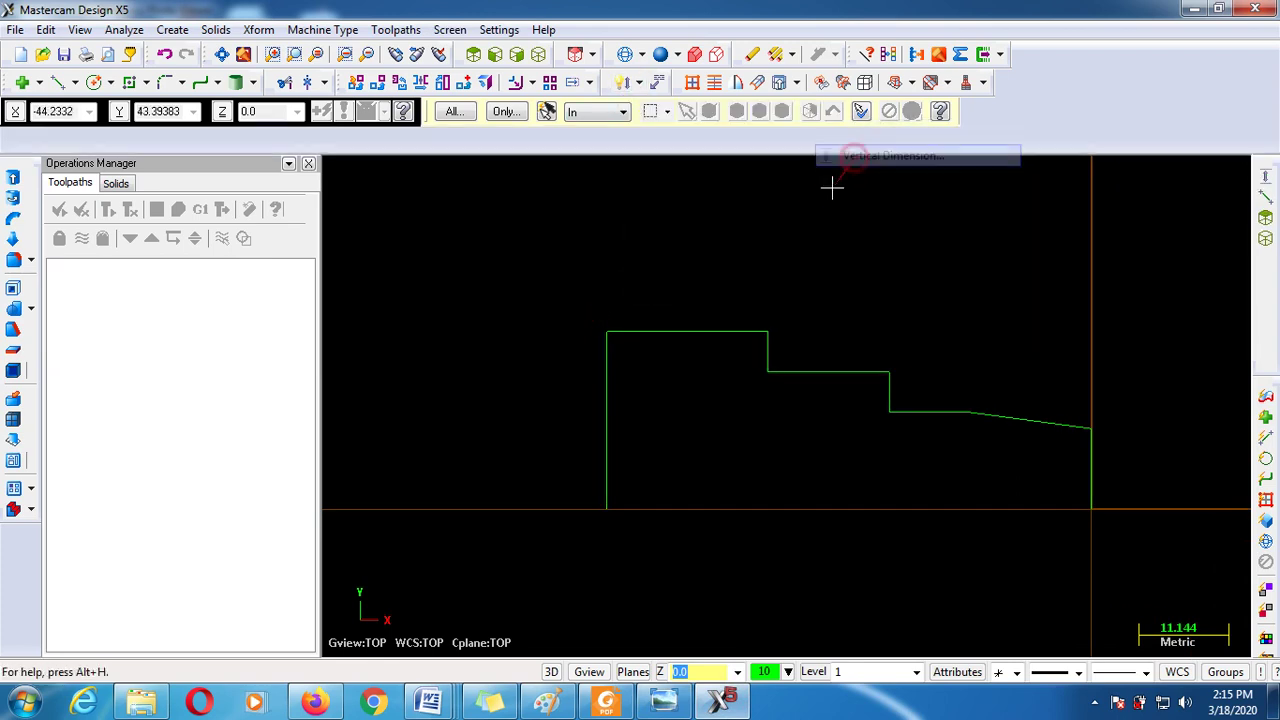
pyautogui.click(613, 336)
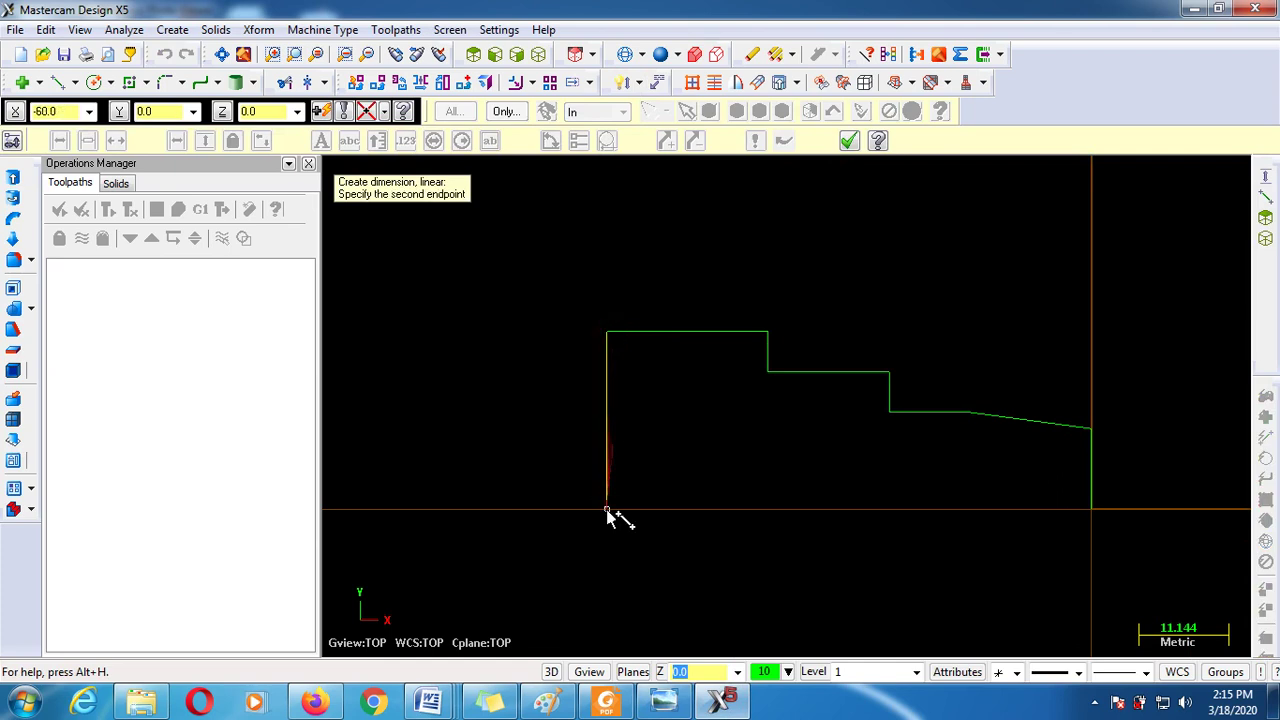
pyautogui.click(607, 508)
pyautogui.scroll(-1, 543, 485)
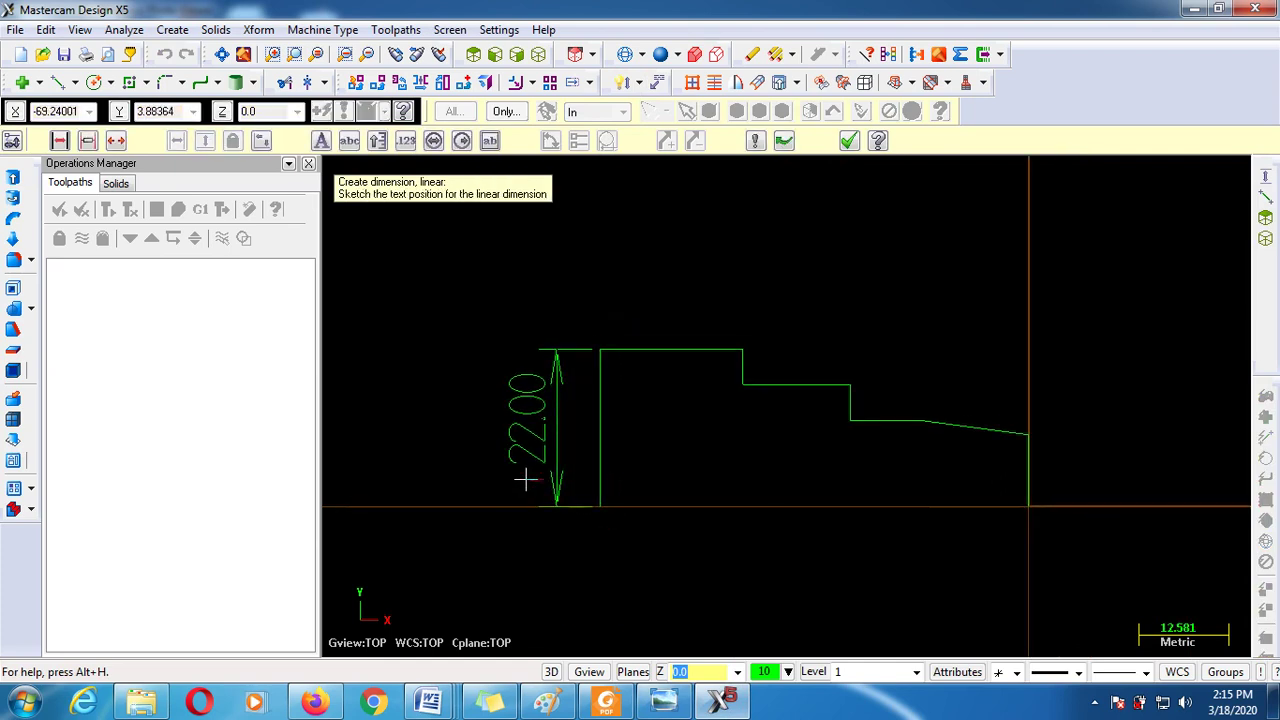
pyautogui.click(506, 477)
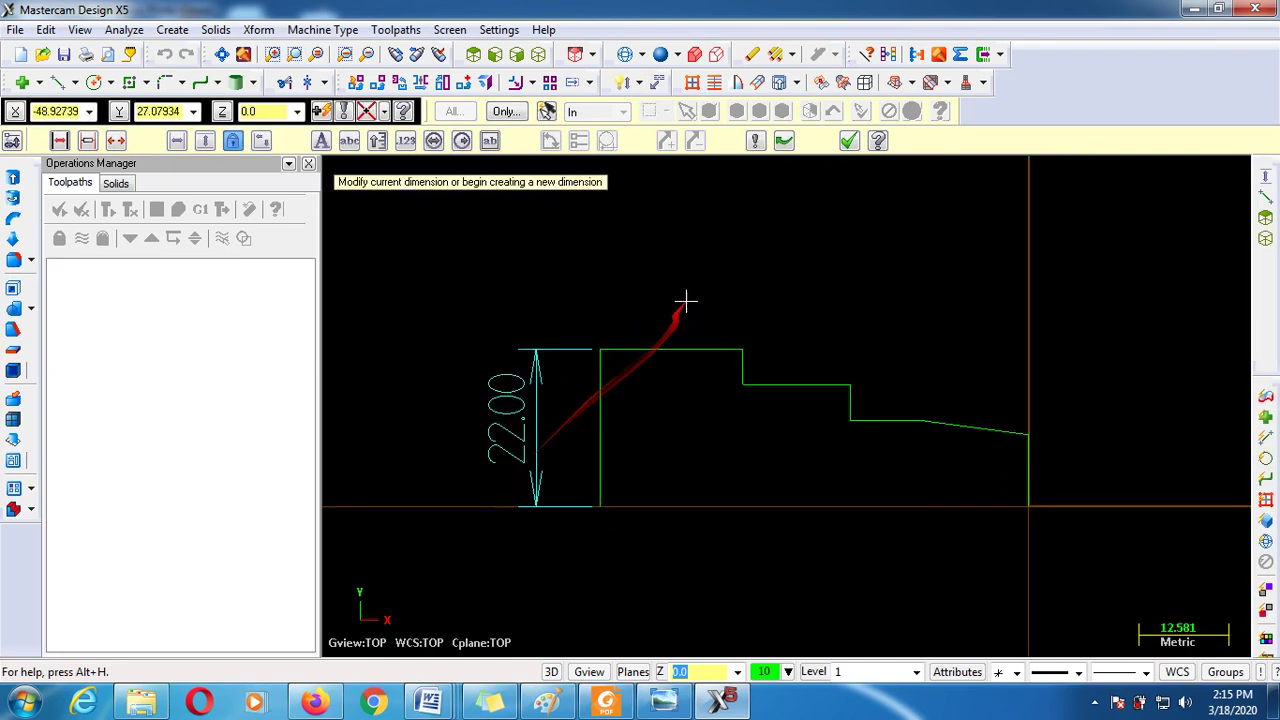
pyautogui.click(848, 140)
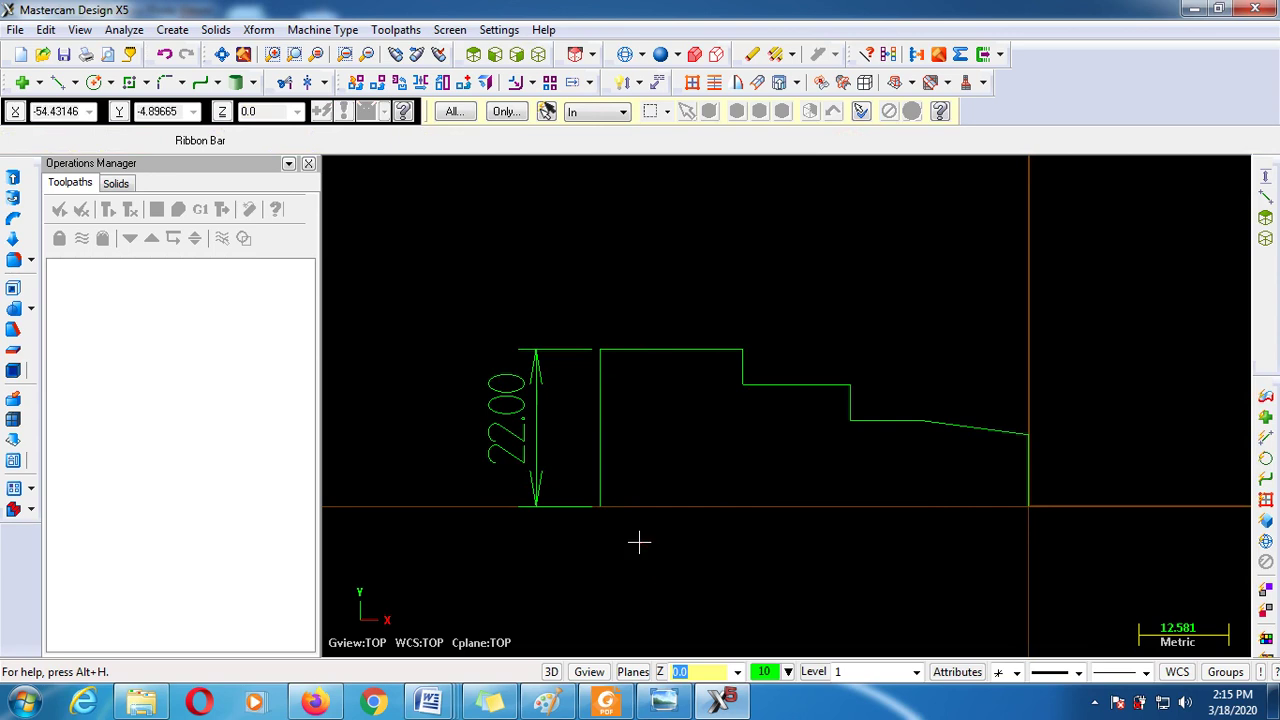
# Delete the vertical dimension beside the rear face line
pyautogui.click(540, 390)
pyautogui.press('Delete')
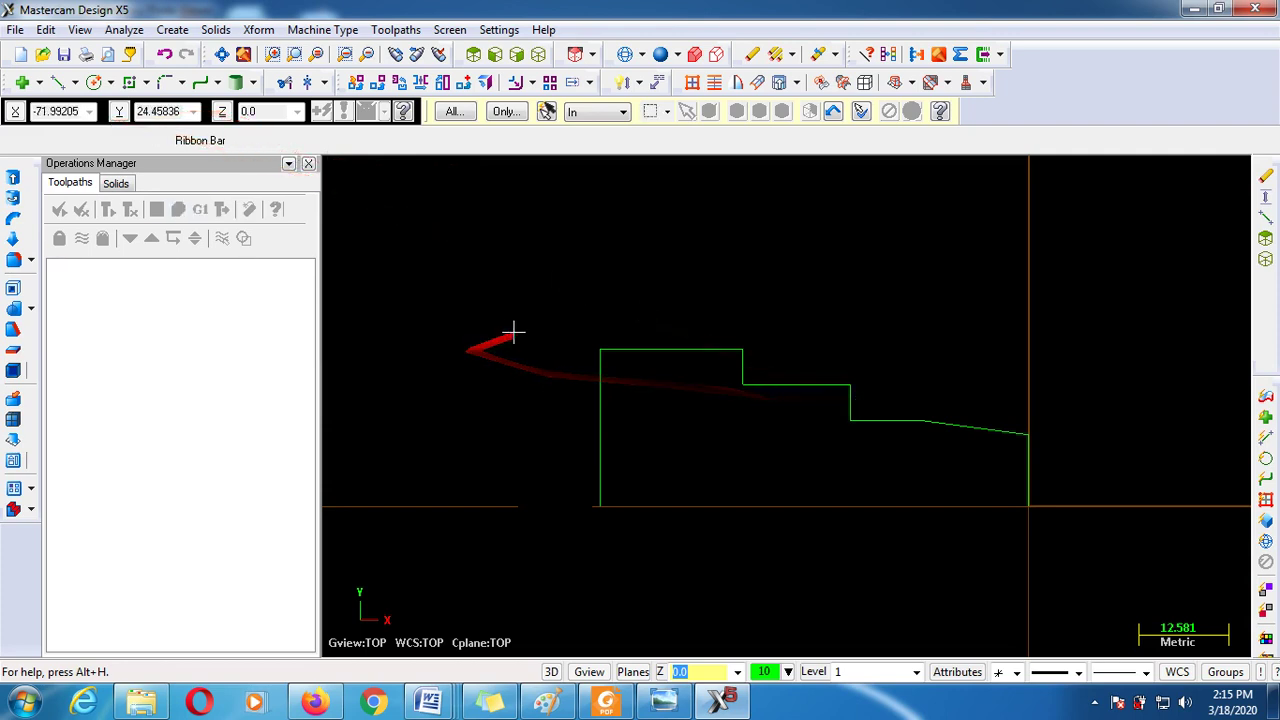
pyautogui.scroll(4, 574, 337)
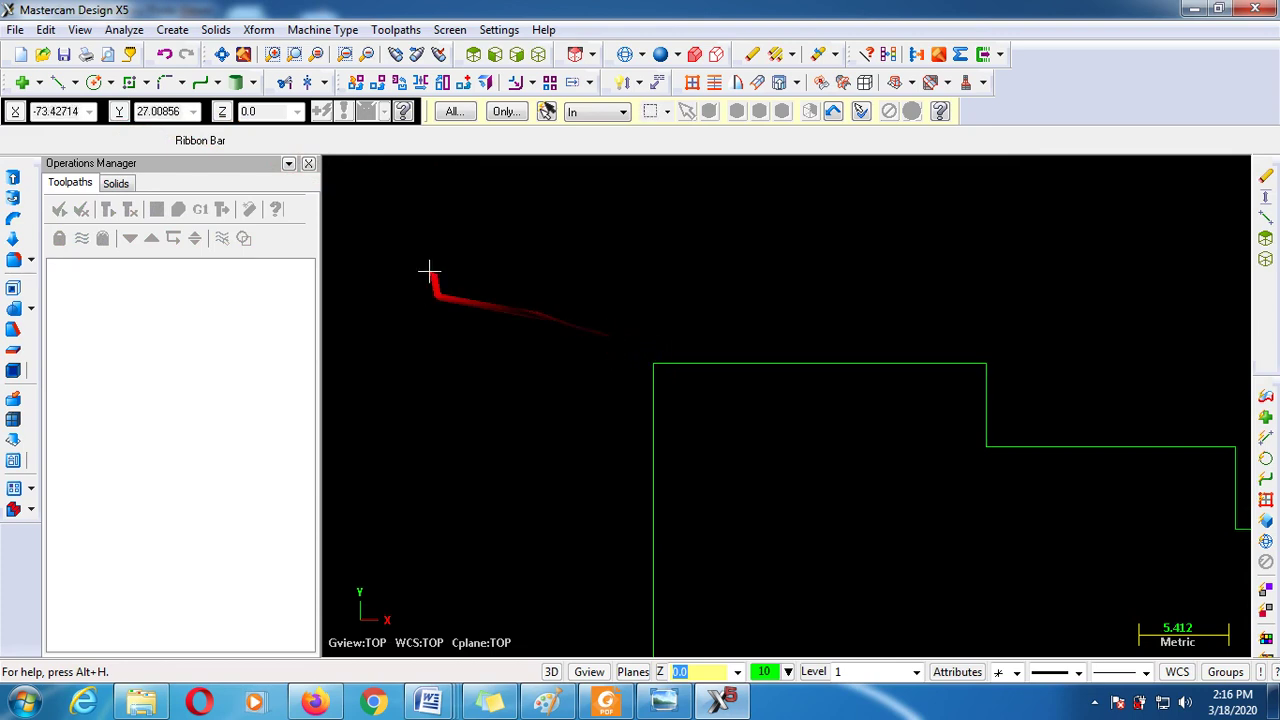
# Draw a horizontal endpoint line from the rear face's upper corner outward to X-64
pyautogui.click(57, 84)
pyautogui.click(651, 364)
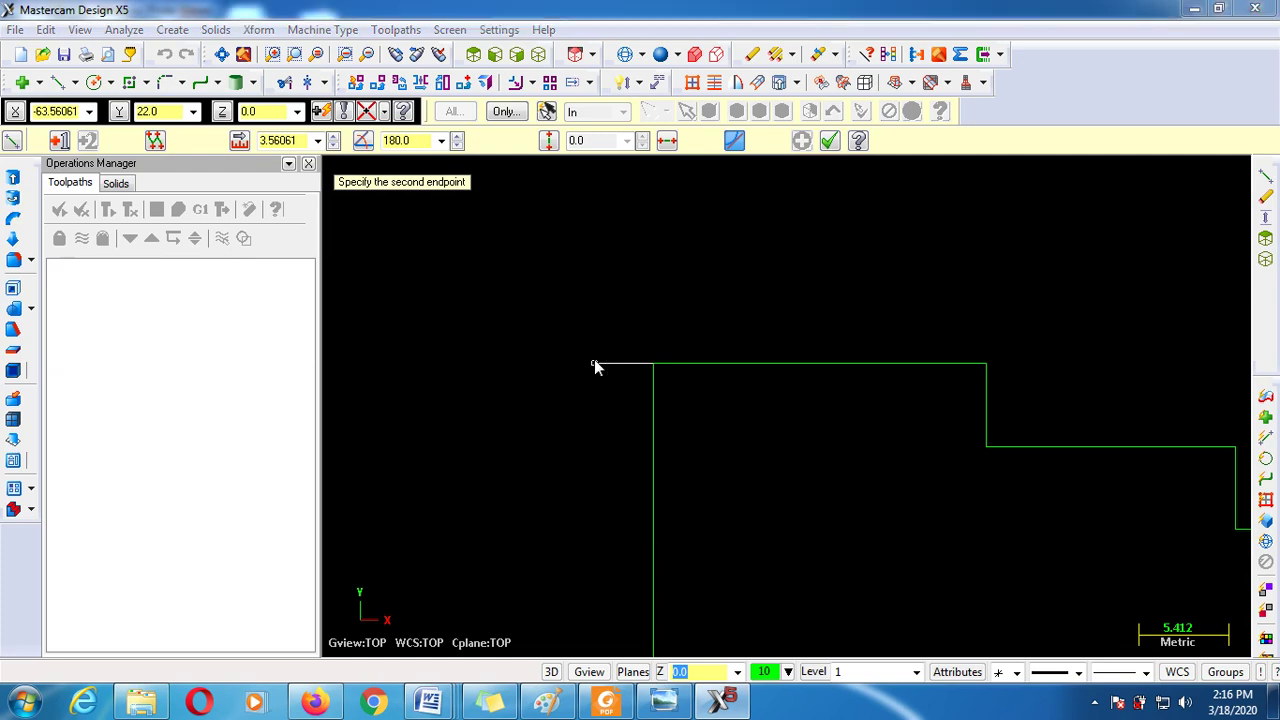
pyautogui.press('space')
pyautogui.write('X-')
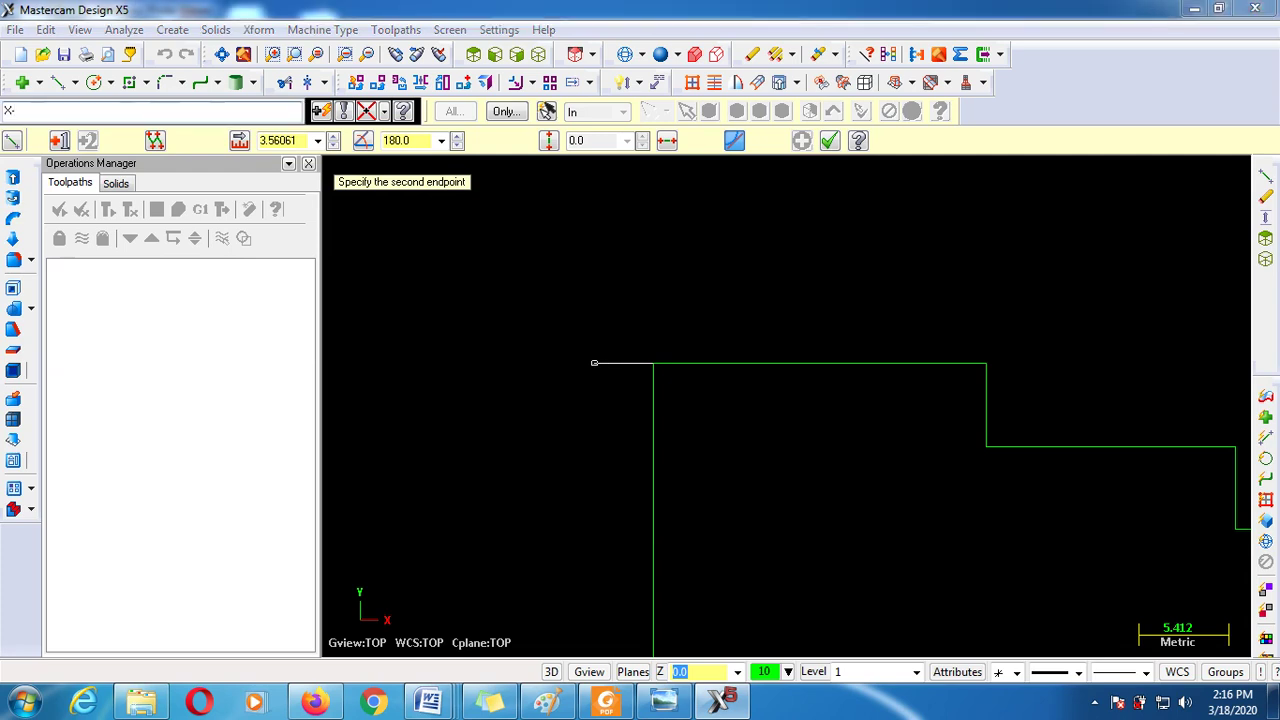
pyautogui.write('64')
pyautogui.press('Return')
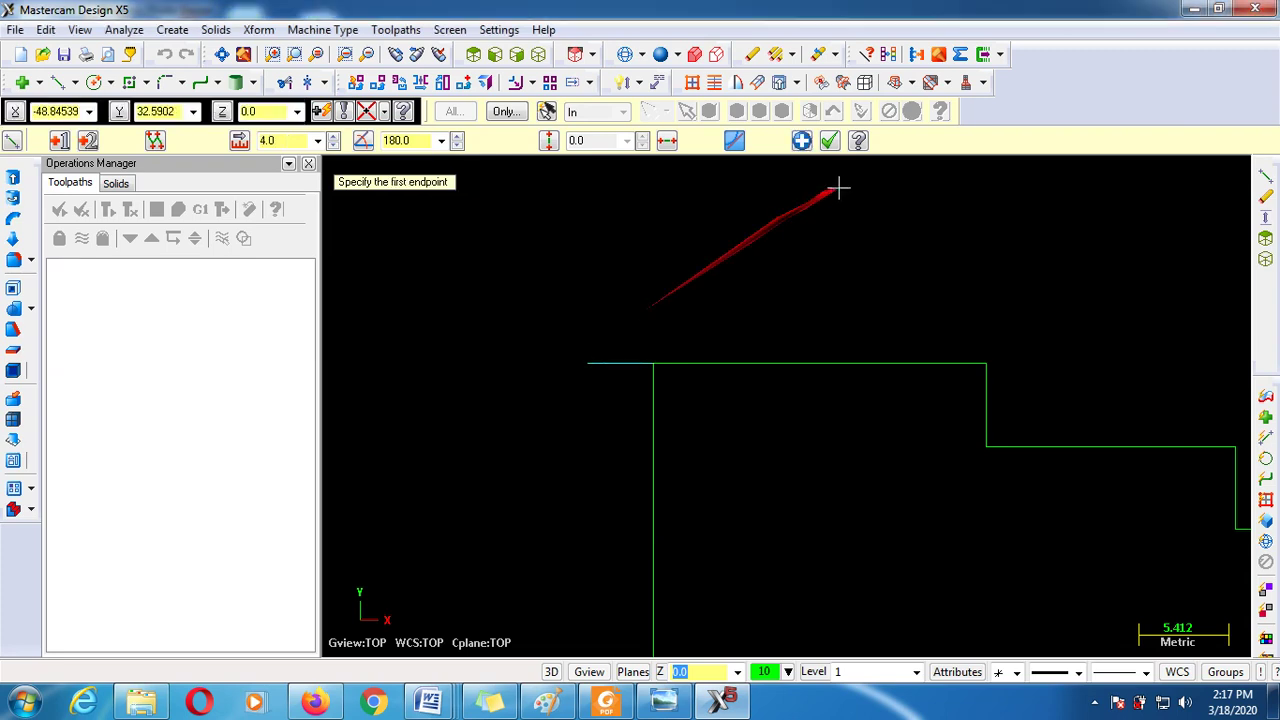
pyautogui.click(829, 140)
# Draw a vertical endpoint line from the X-64 end of the extension line up to Y50.8/2
pyautogui.scroll(-2, 682, 309)
pyautogui.scroll(-2, 602, 428)
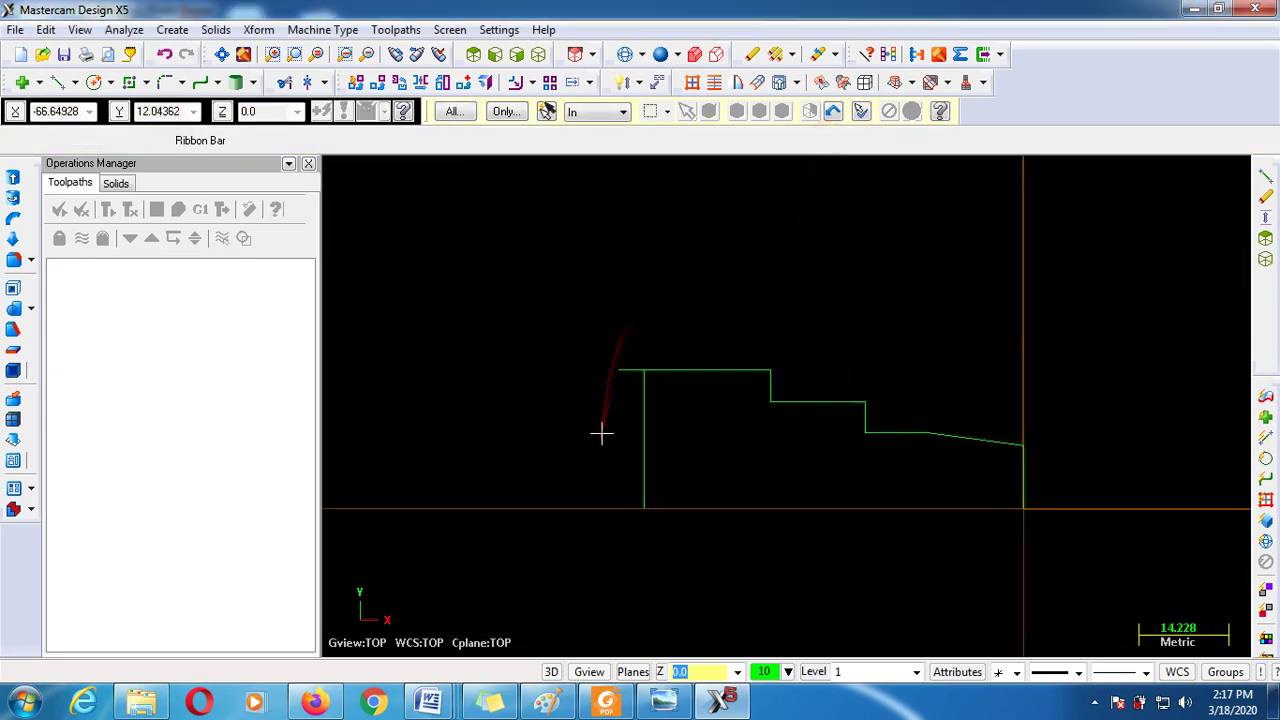
pyautogui.click(60, 82)
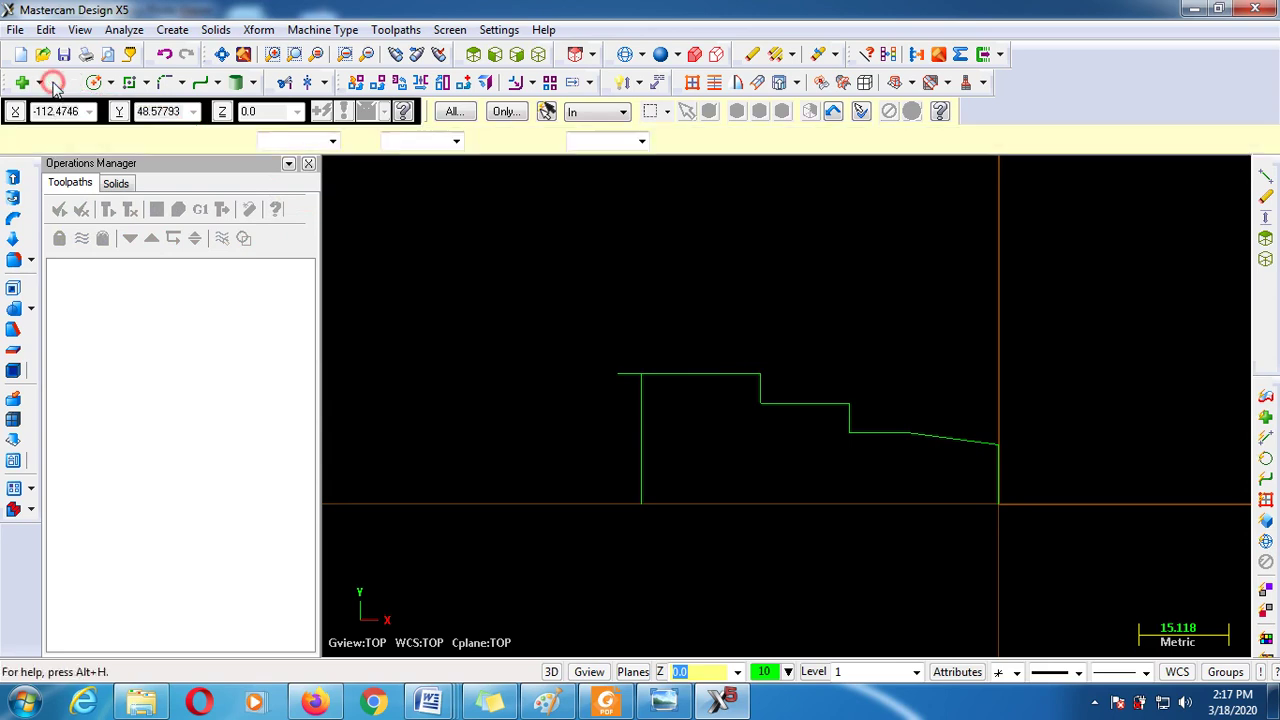
pyautogui.scroll(2, 634, 307)
pyautogui.scroll(1, 634, 332)
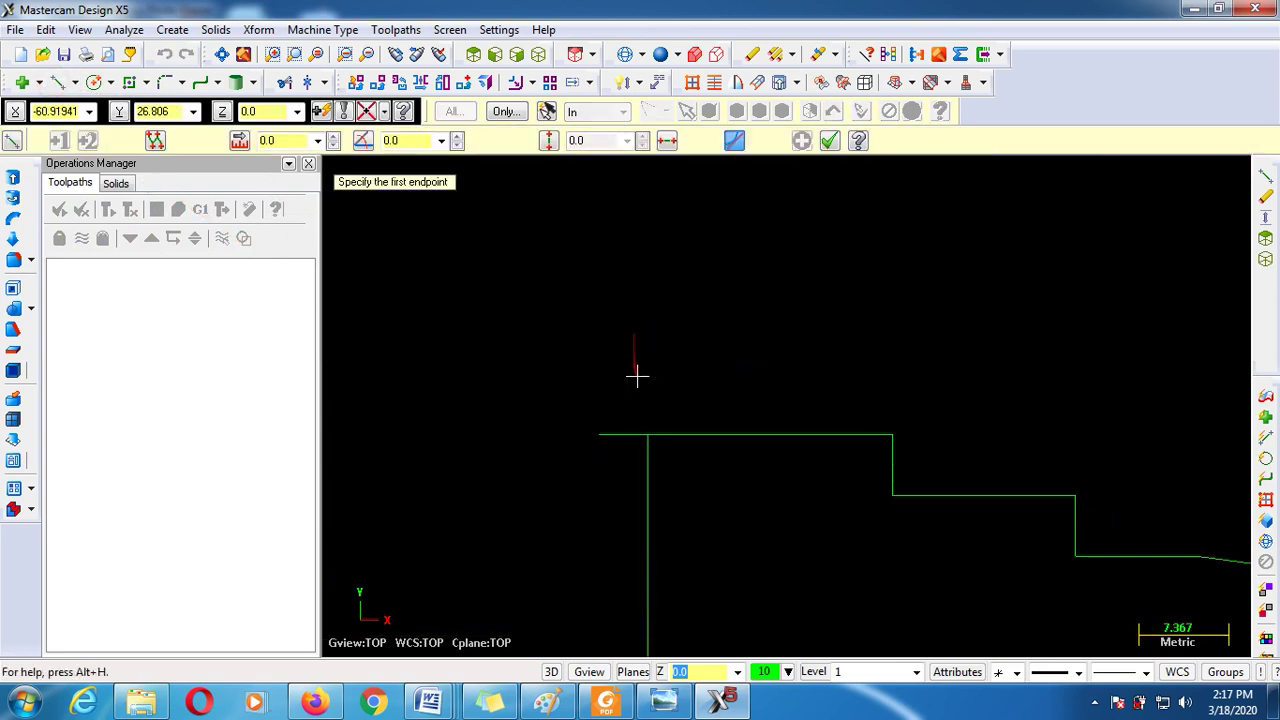
pyautogui.click(599, 435)
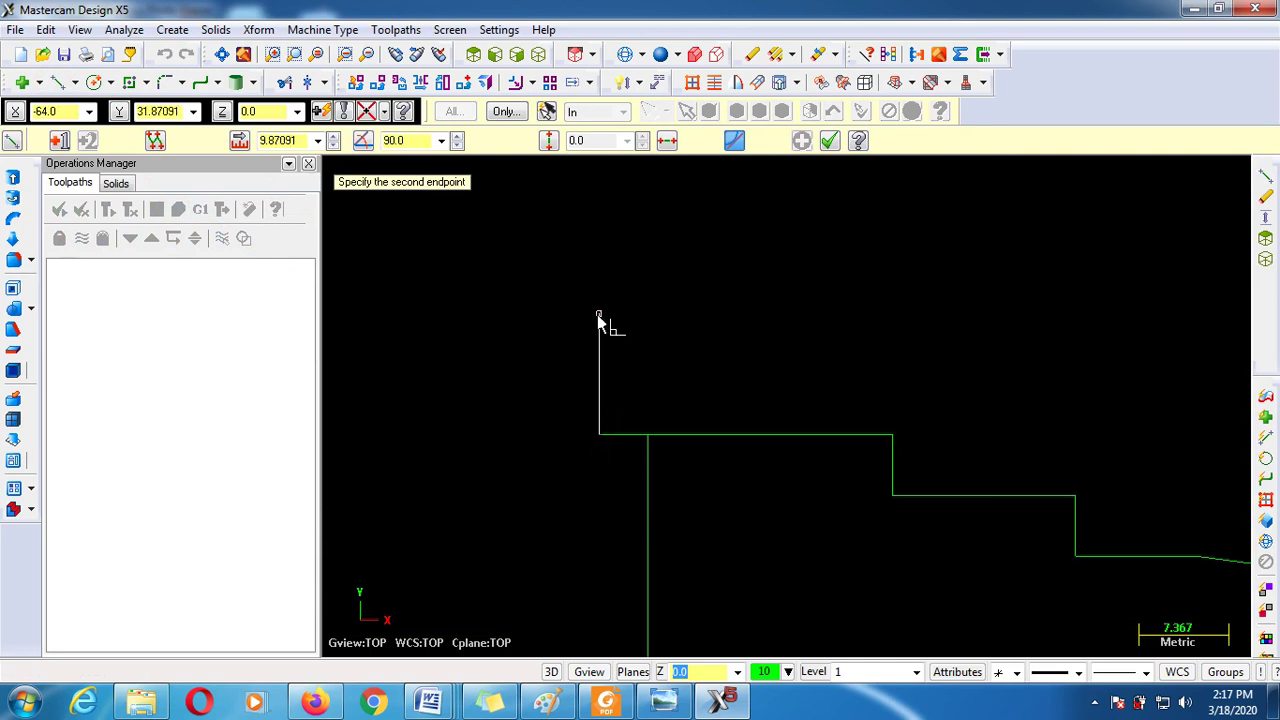
pyautogui.press('space')
pyautogui.write('Y')
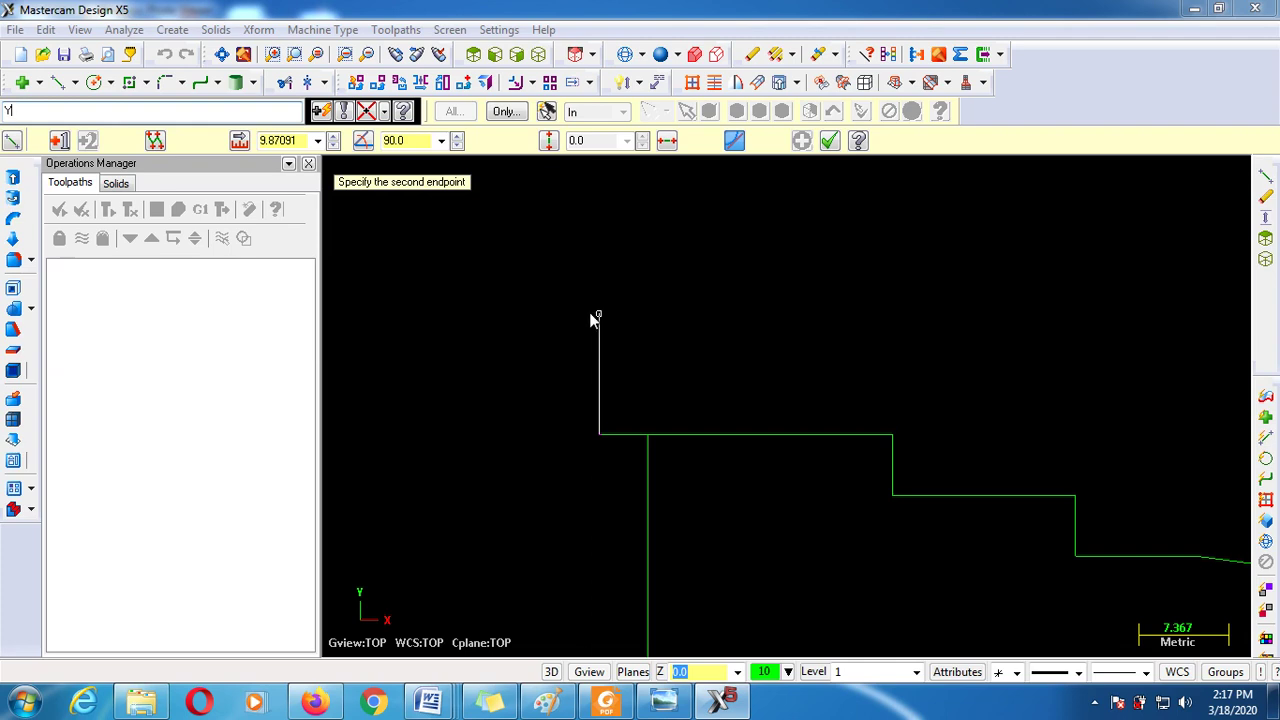
pyautogui.write('50.8/2')
pyautogui.press('Return')
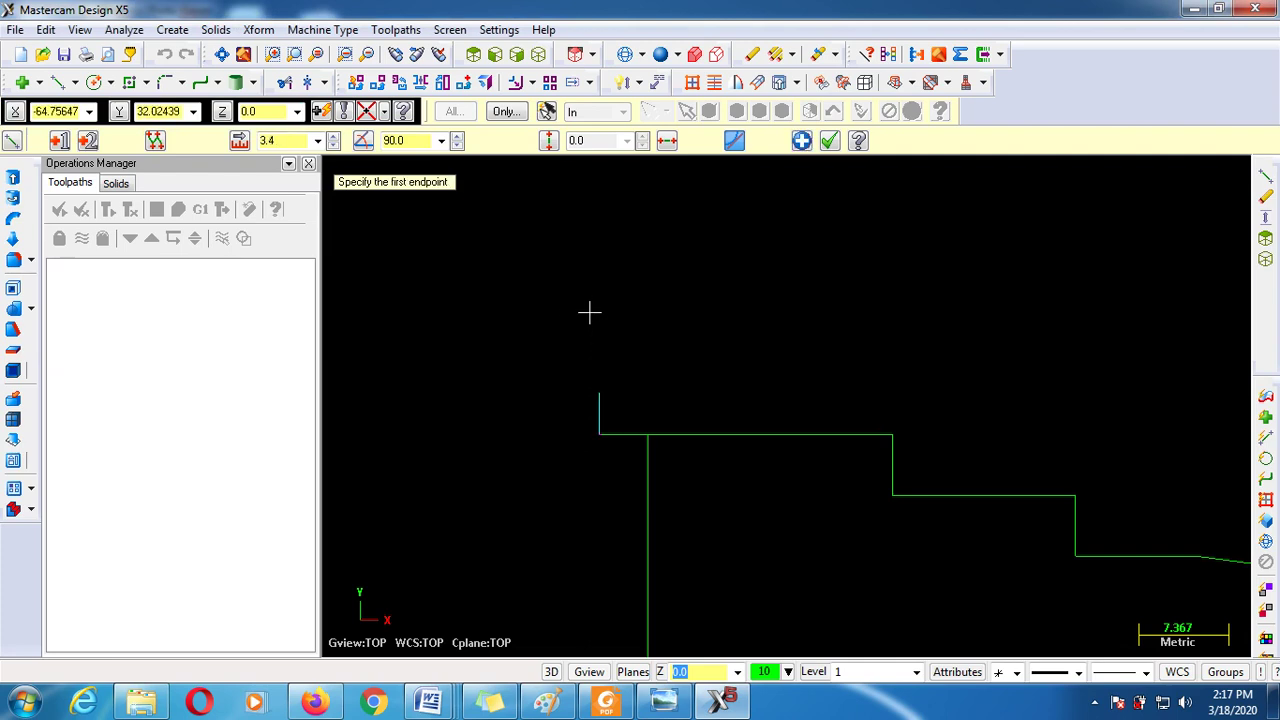
pyautogui.click(829, 140)
# Inspect the extended profile, check the chamfer and fillet sizes in the JOB BUBUT 2 drawing, and return to Mastercam
pyautogui.scroll(-4, 623, 380)
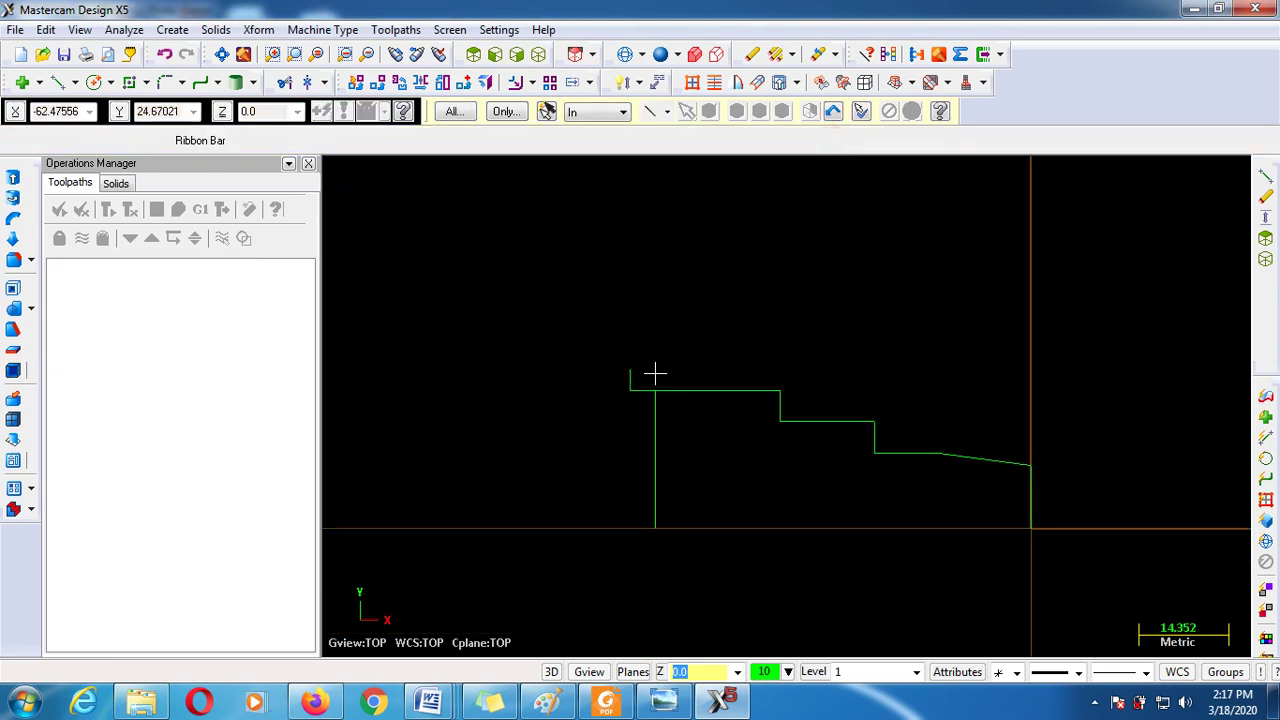
pyautogui.scroll(6, 640, 354)
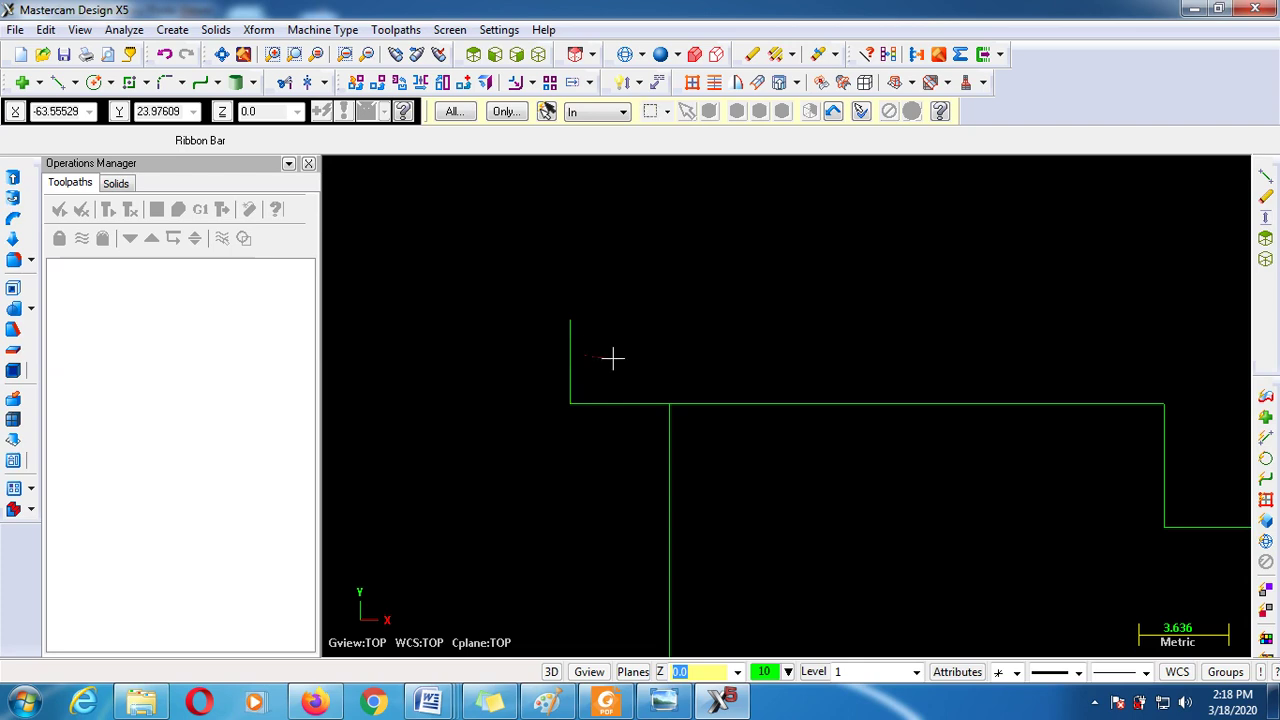
pyautogui.scroll(-5, 572, 352)
pyautogui.scroll(-3, 543, 353)
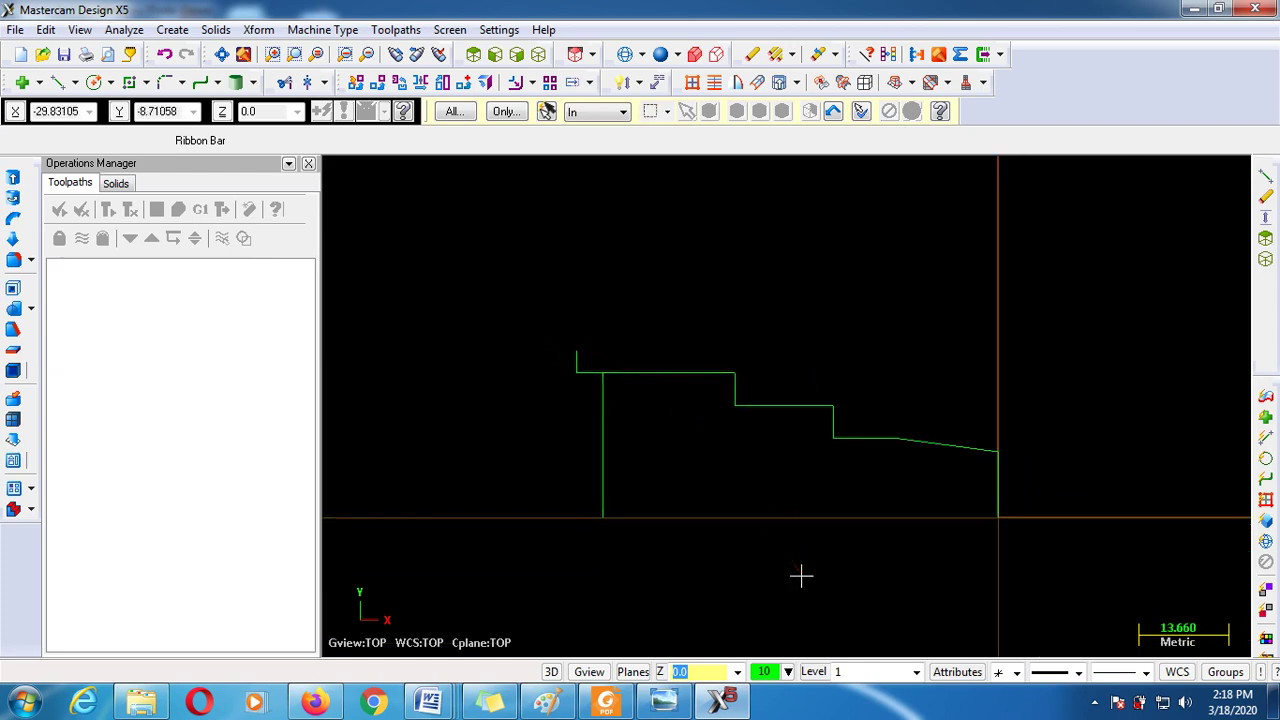
pyautogui.scroll(1, 803, 574)
pyautogui.scroll(1, 893, 523)
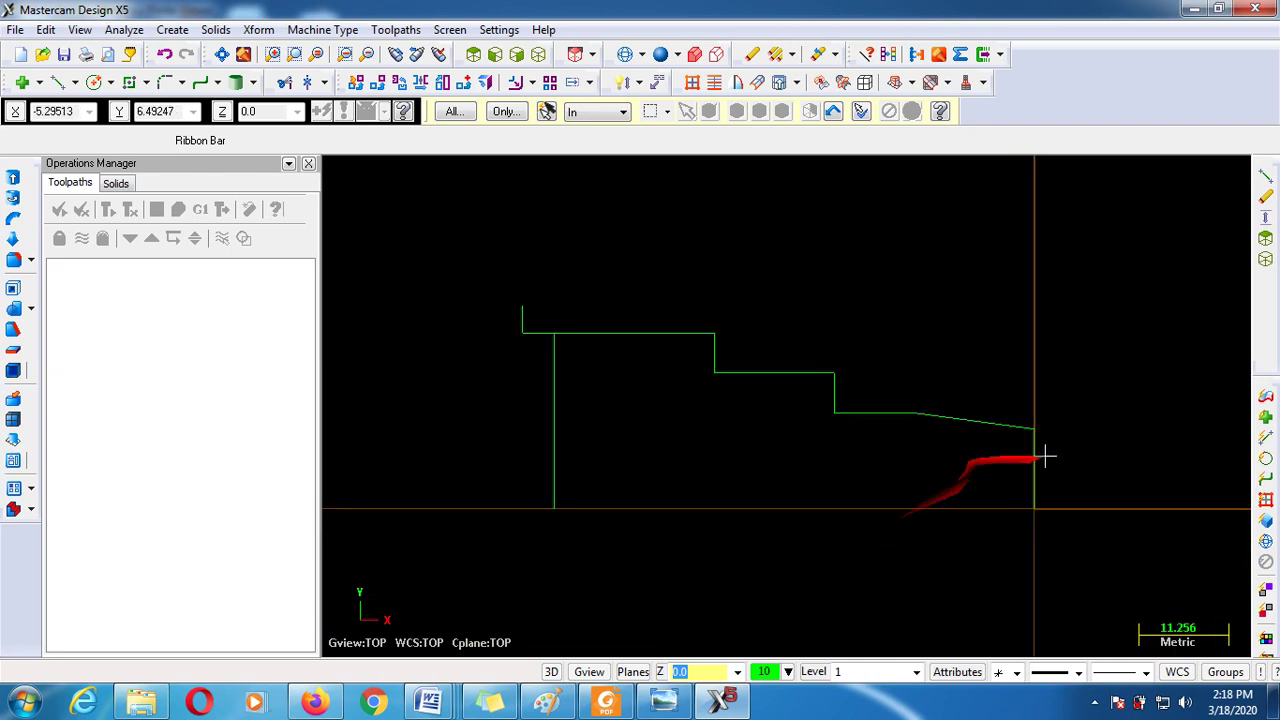
pyautogui.scroll(1, 1060, 455)
pyautogui.scroll(1, 1034, 497)
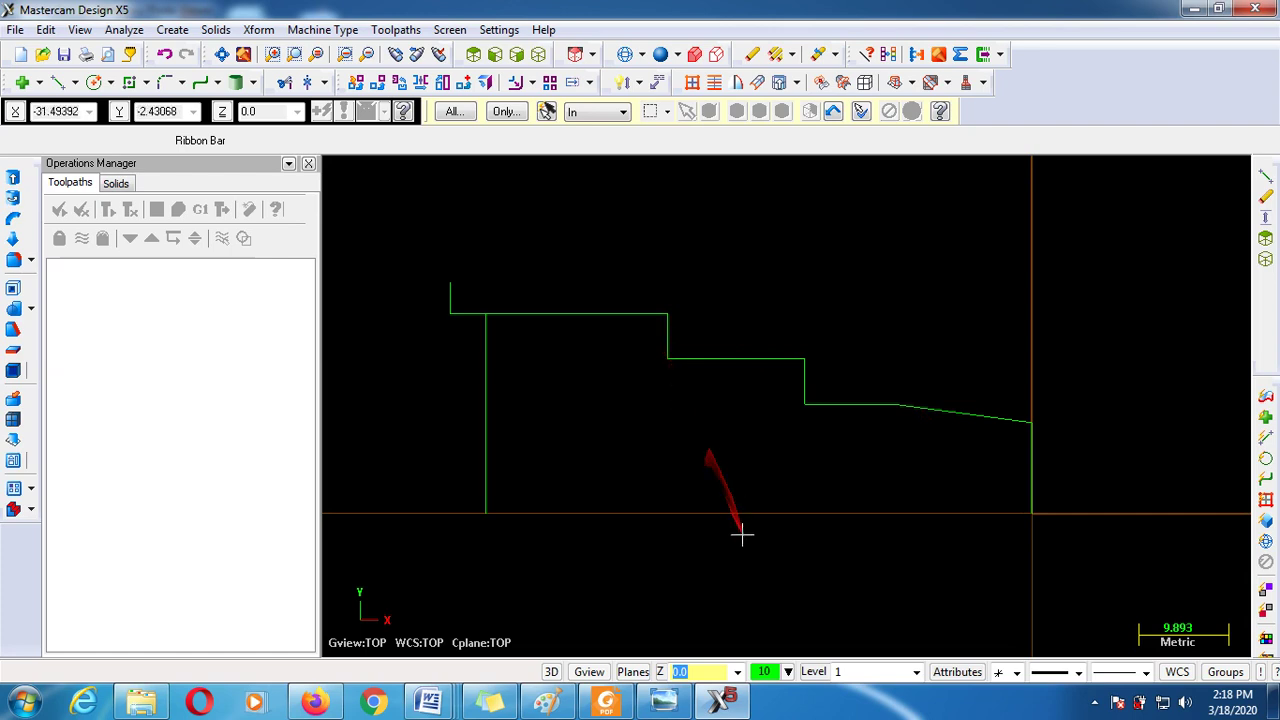
pyautogui.click(663, 700)
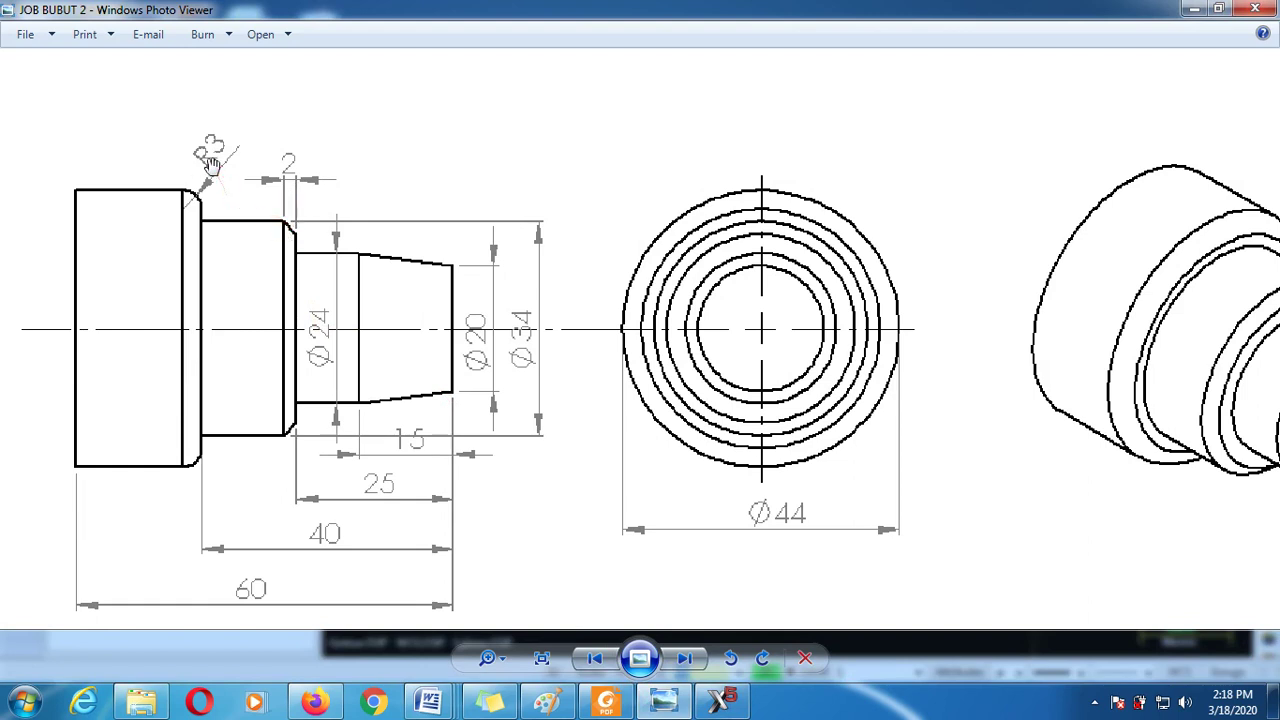
pyautogui.click(722, 700)
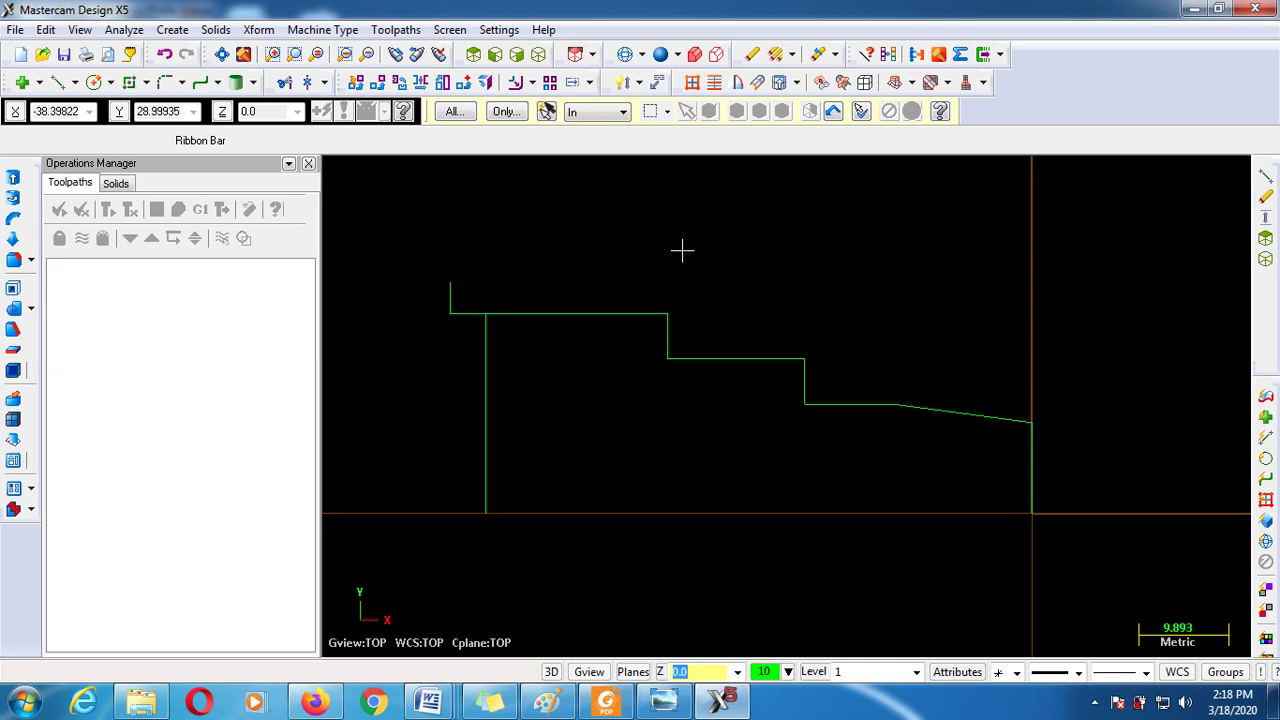
# Chamfer the outer corner of the Ø34 section using the 1 Distance method with a distance of 2 mm
pyautogui.click(181, 83)
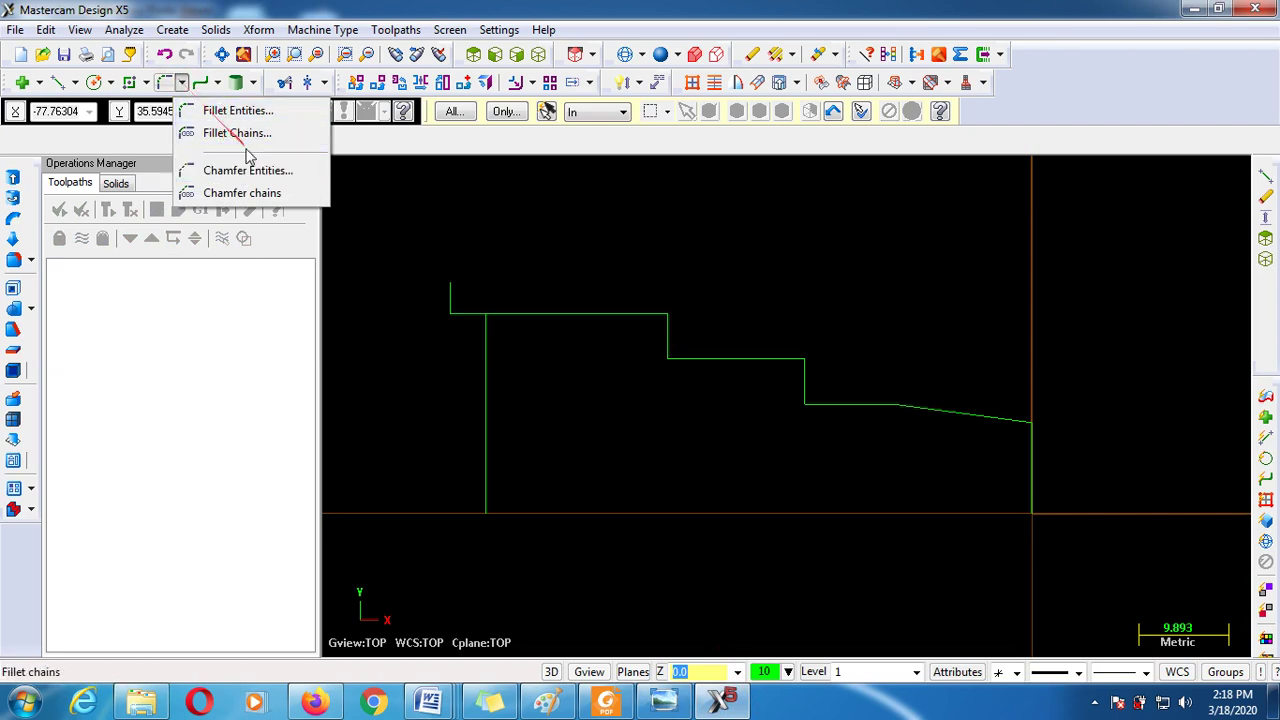
pyautogui.click(297, 176)
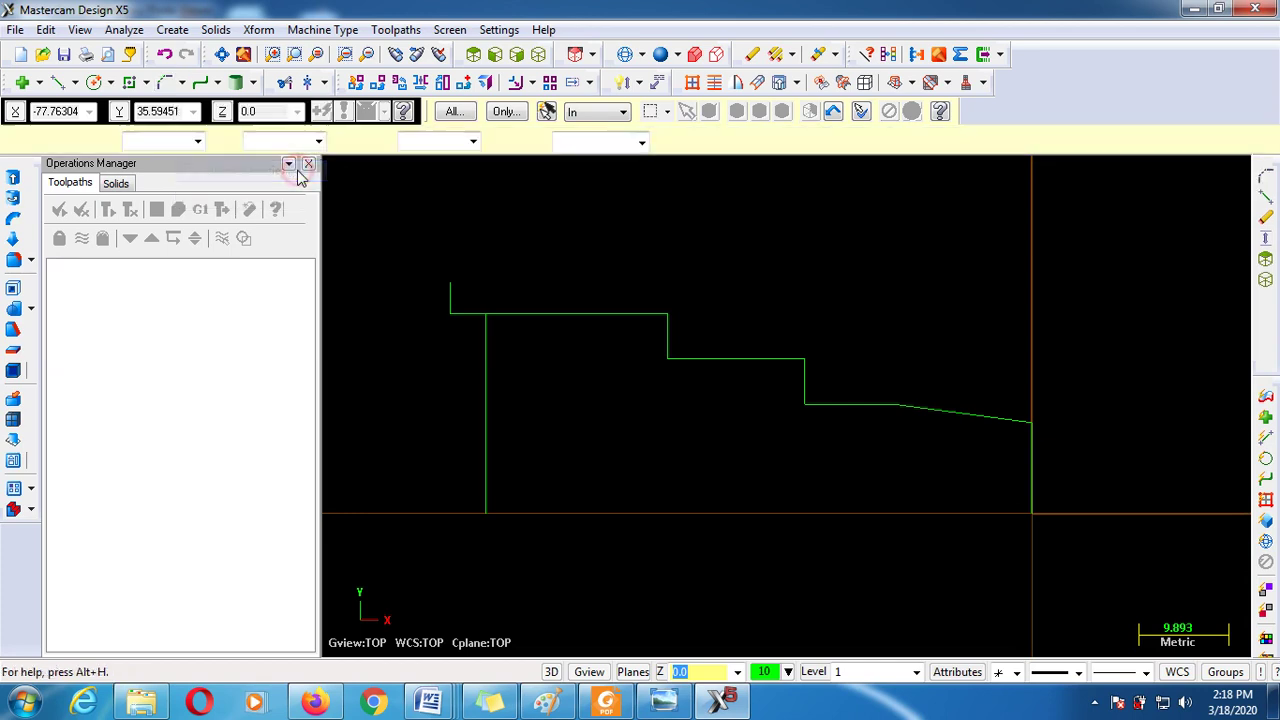
pyautogui.doubleClick(150, 142)
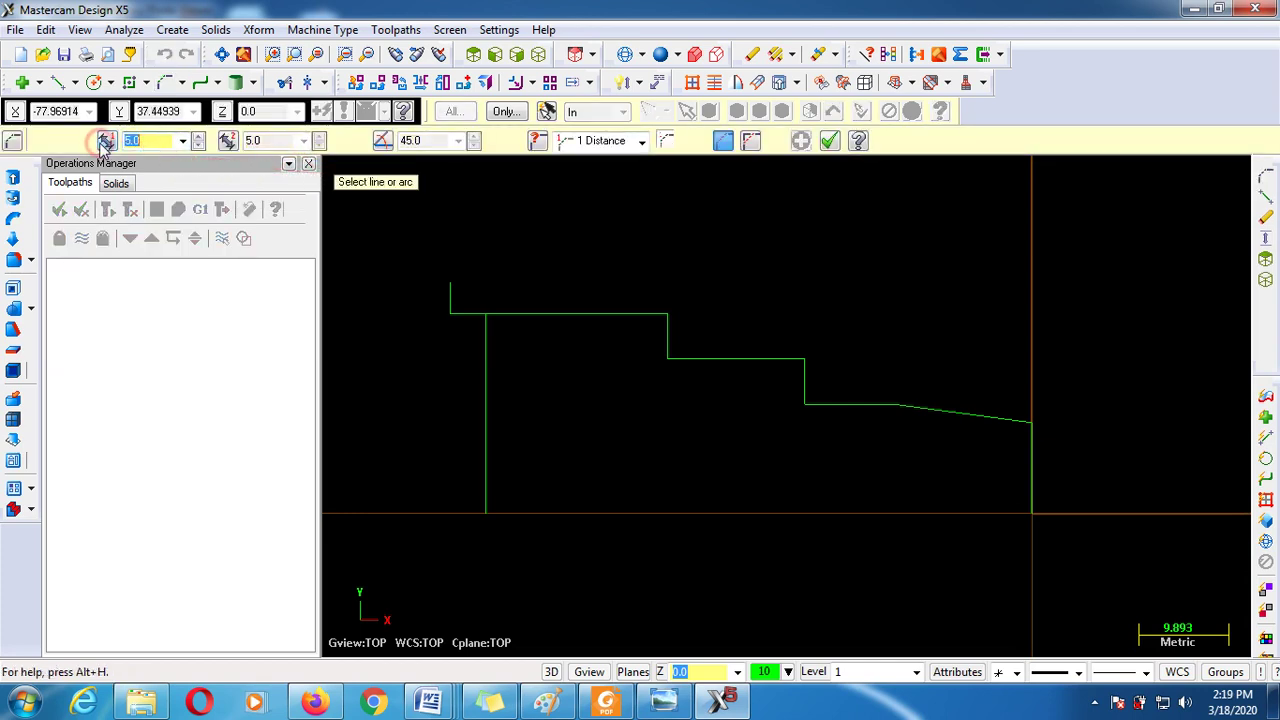
pyautogui.write('2')
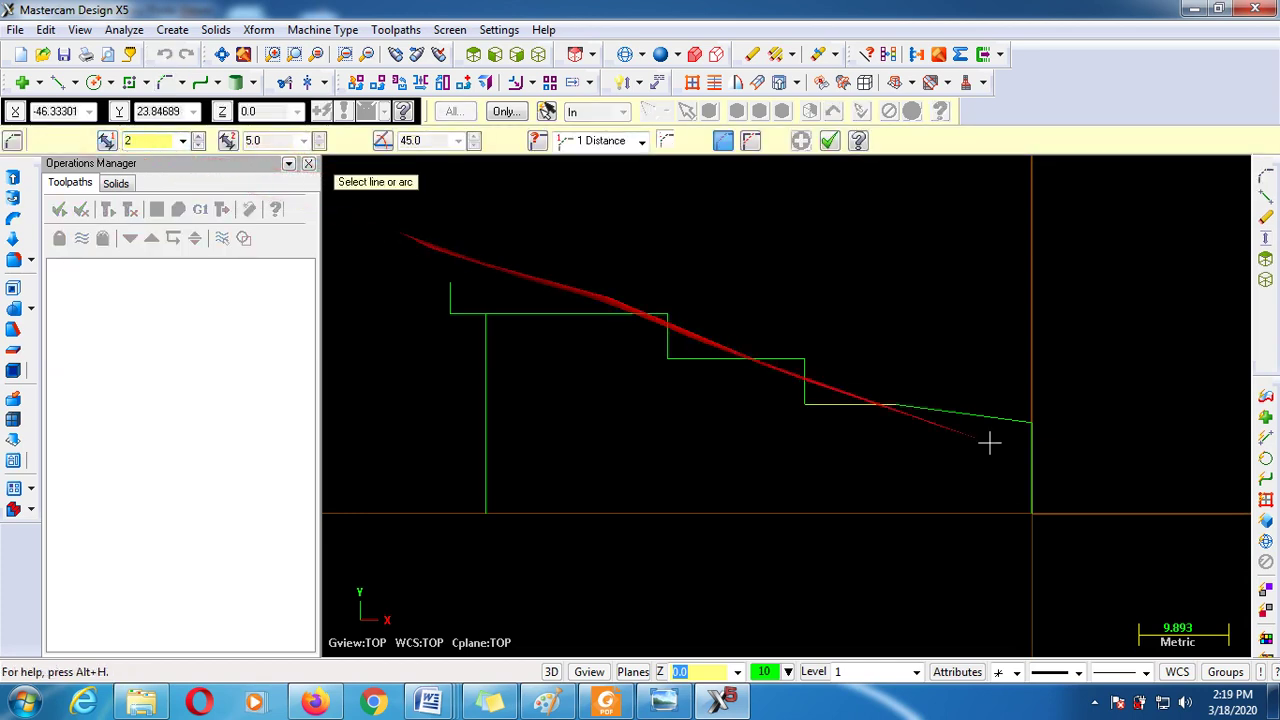
pyautogui.click(807, 373)
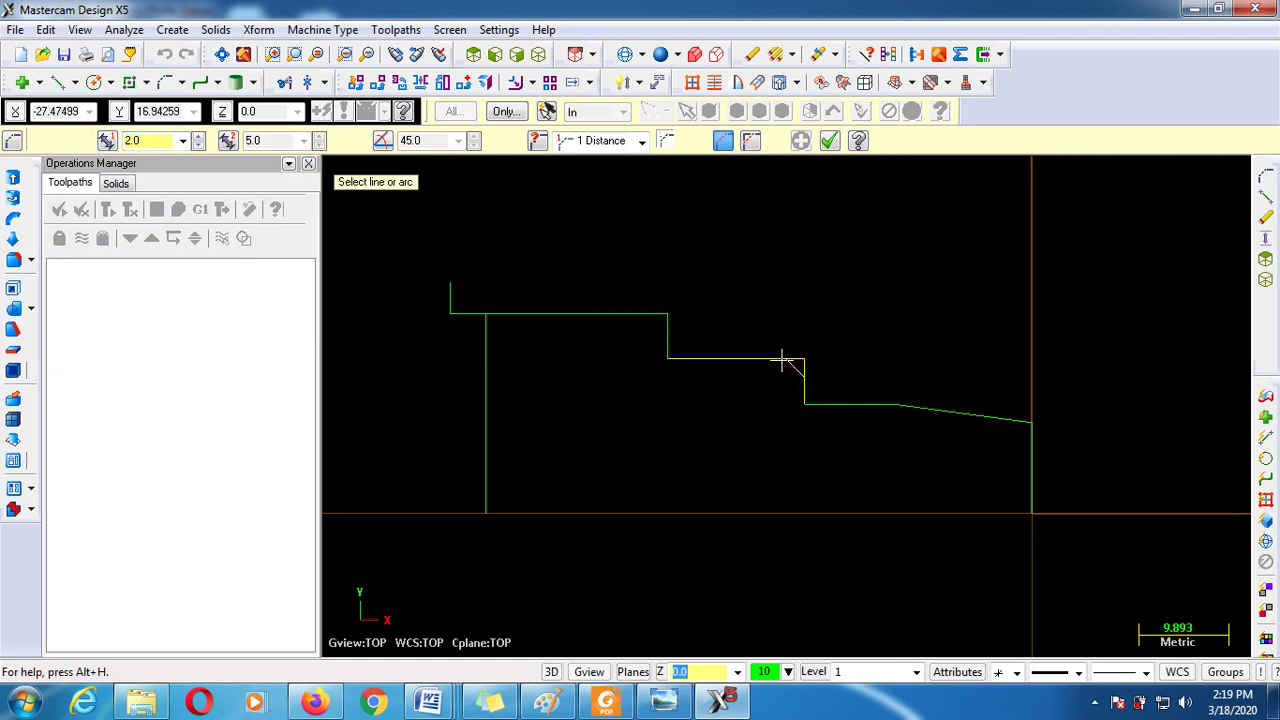
pyautogui.click(781, 358)
pyautogui.click(829, 141)
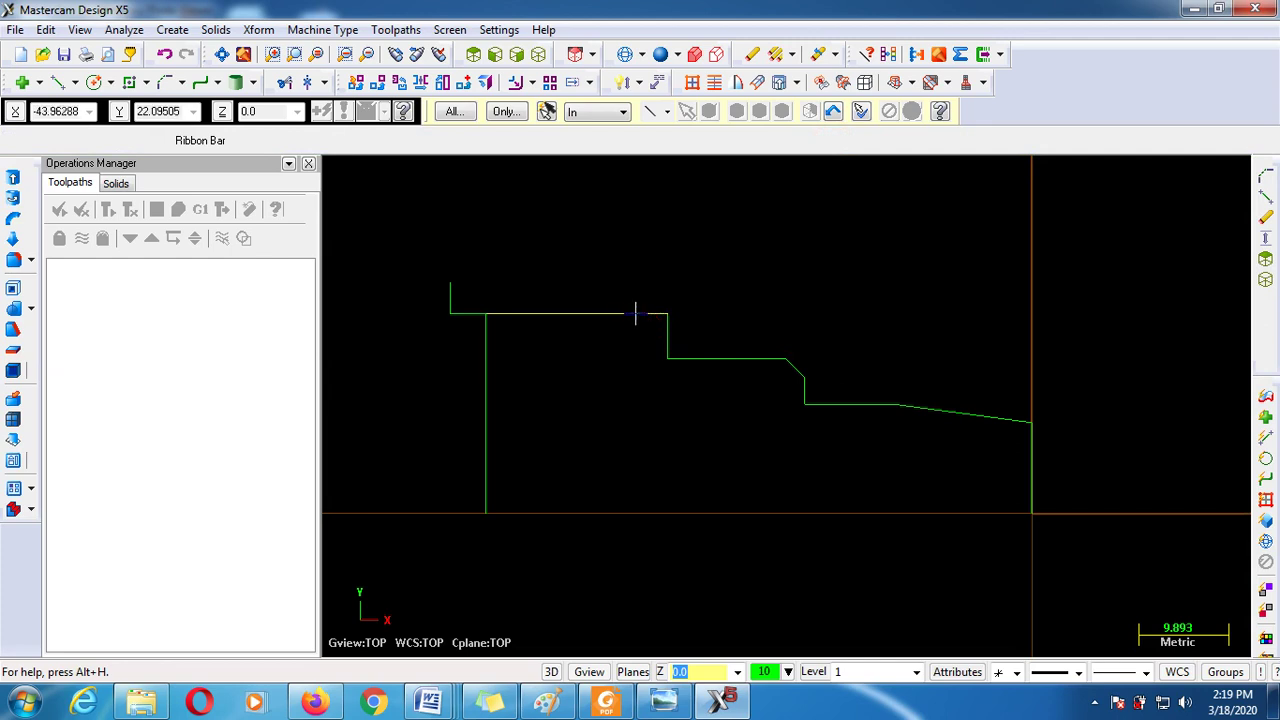
# Fillet the outer corner between the Ø44 section and its step face with a 3 mm radius
pyautogui.click(182, 82)
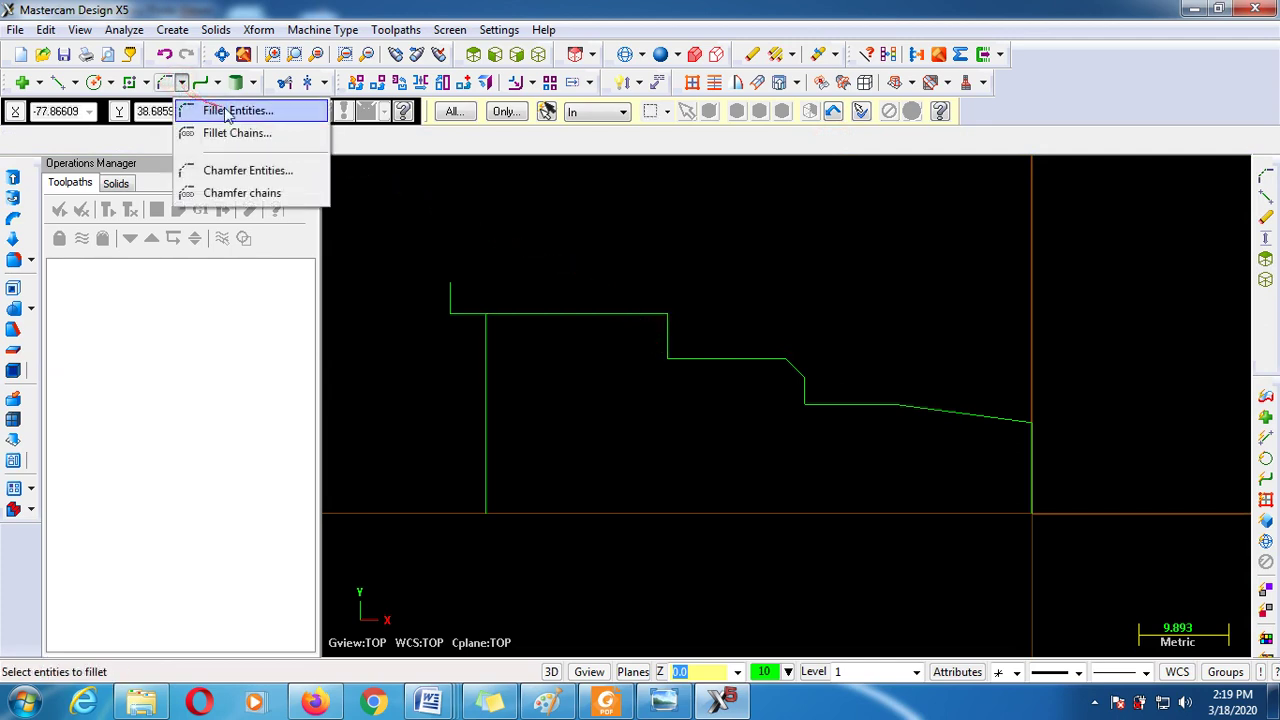
pyautogui.click(285, 112)
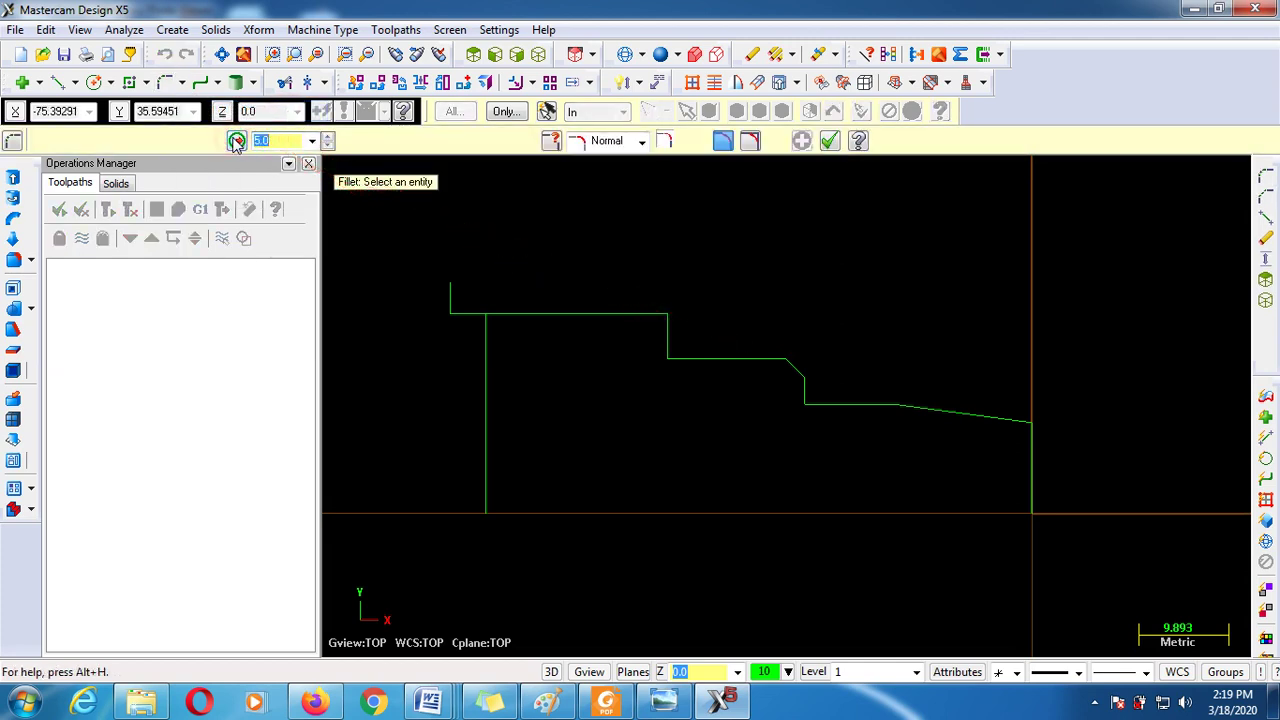
pyautogui.write('3')
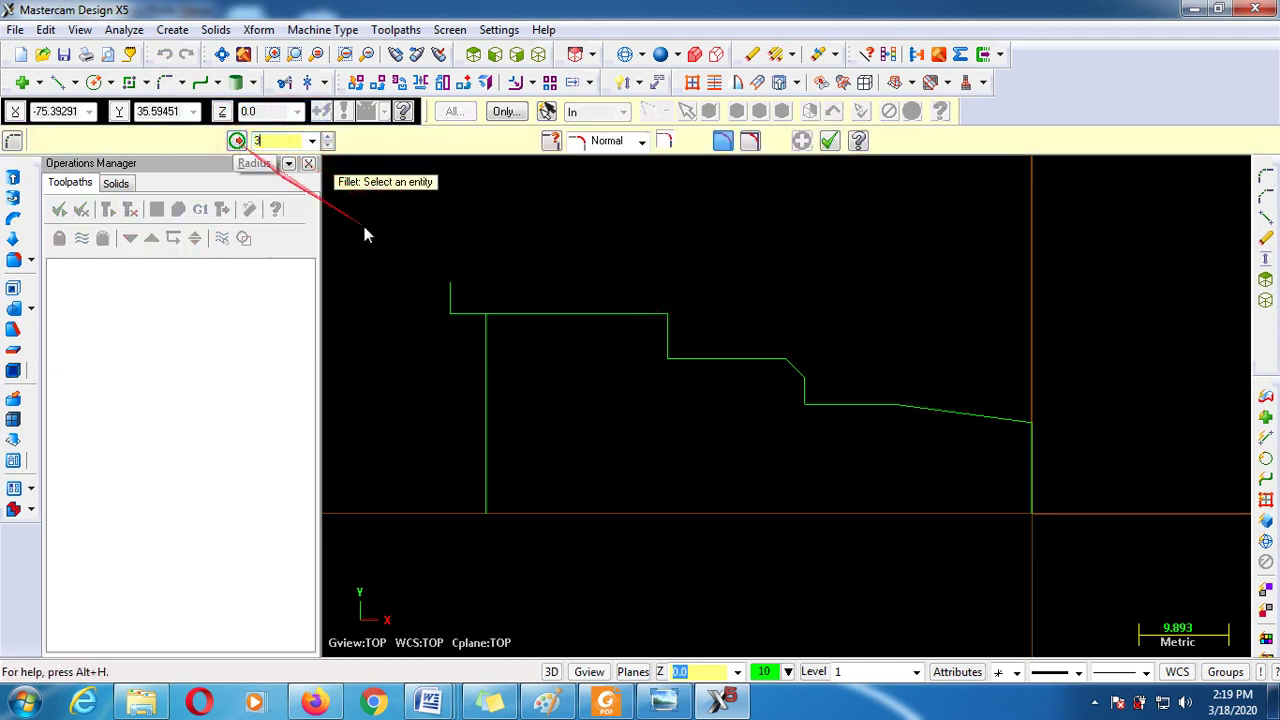
pyautogui.click(668, 331)
pyautogui.click(631, 314)
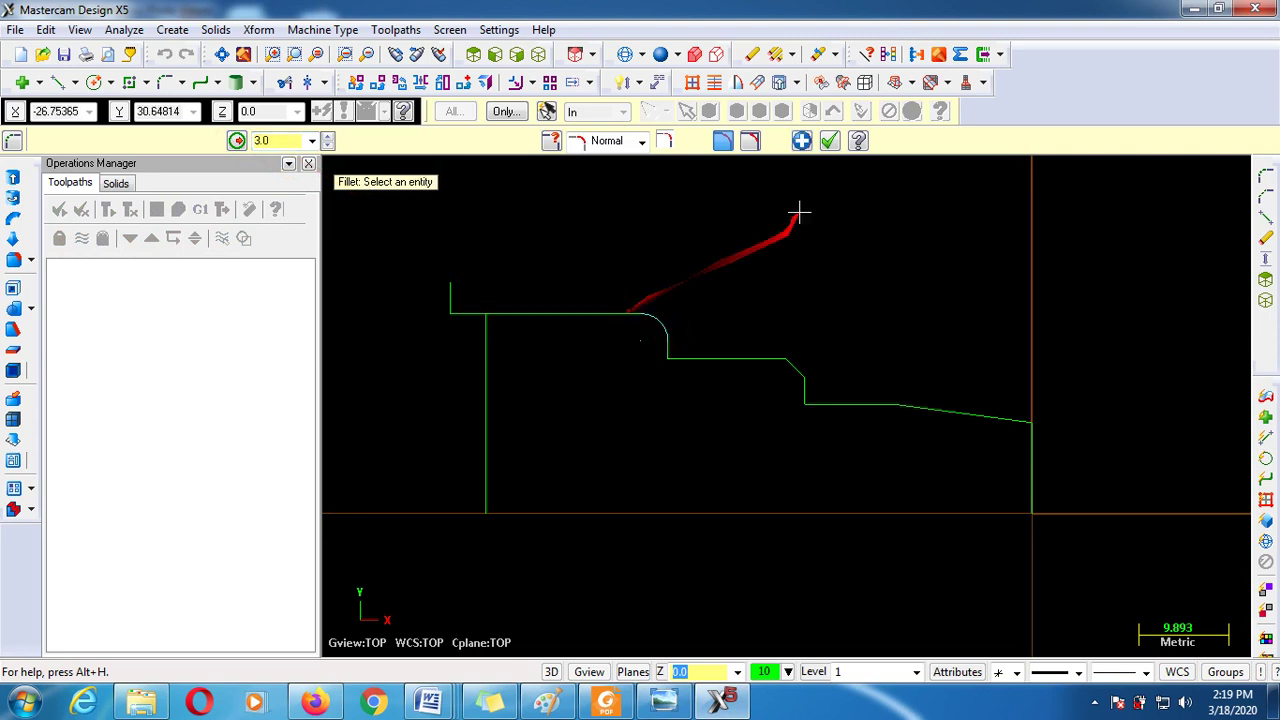
pyautogui.click(829, 141)
# Compare the chamfered and filleted profile with the JOB BUBUT 2 drawing and return to Mastercam
pyautogui.scroll(-4, 727, 390)
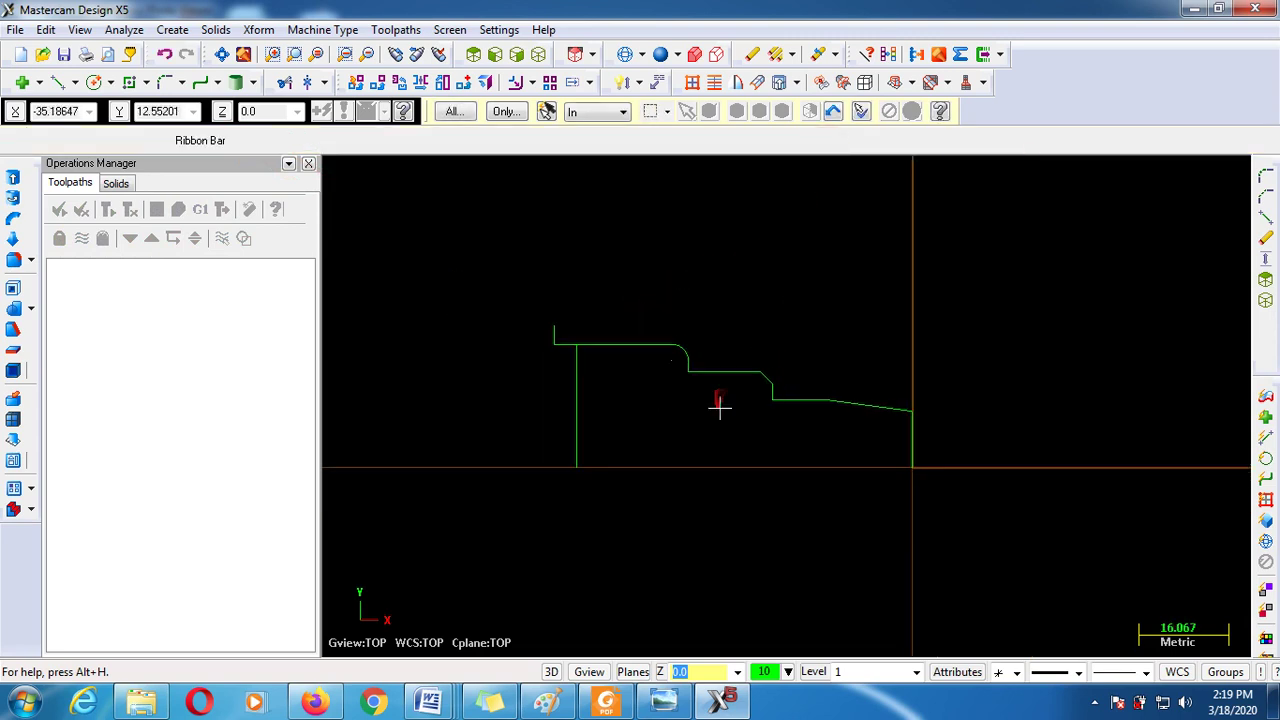
pyautogui.scroll(3, 894, 440)
pyautogui.scroll(2, 483, 385)
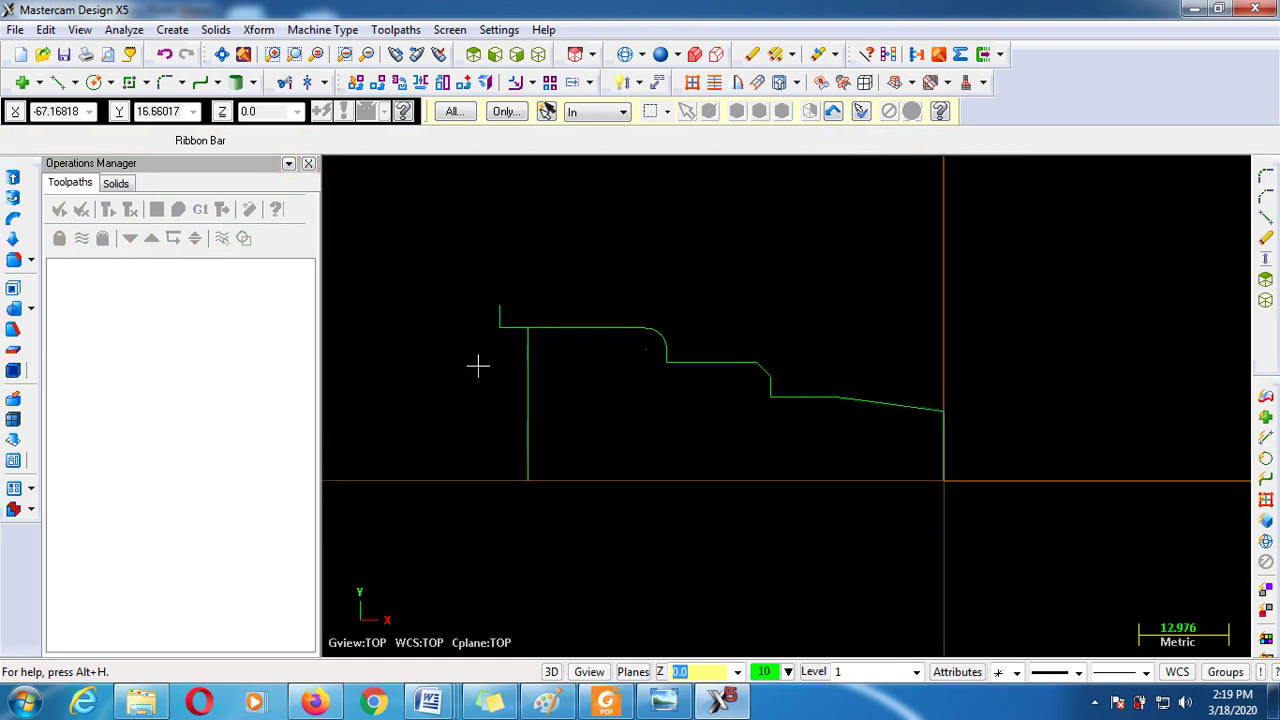
pyautogui.scroll(1, 537, 277)
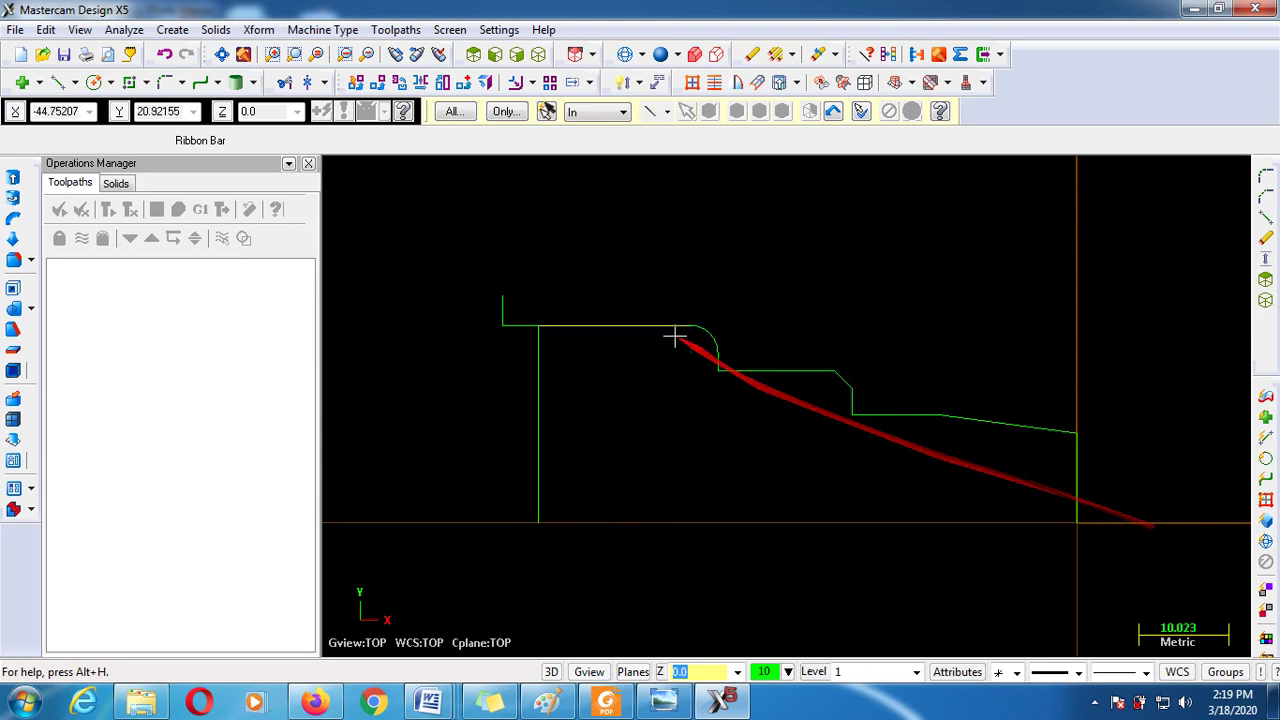
pyautogui.scroll(-1, 594, 560)
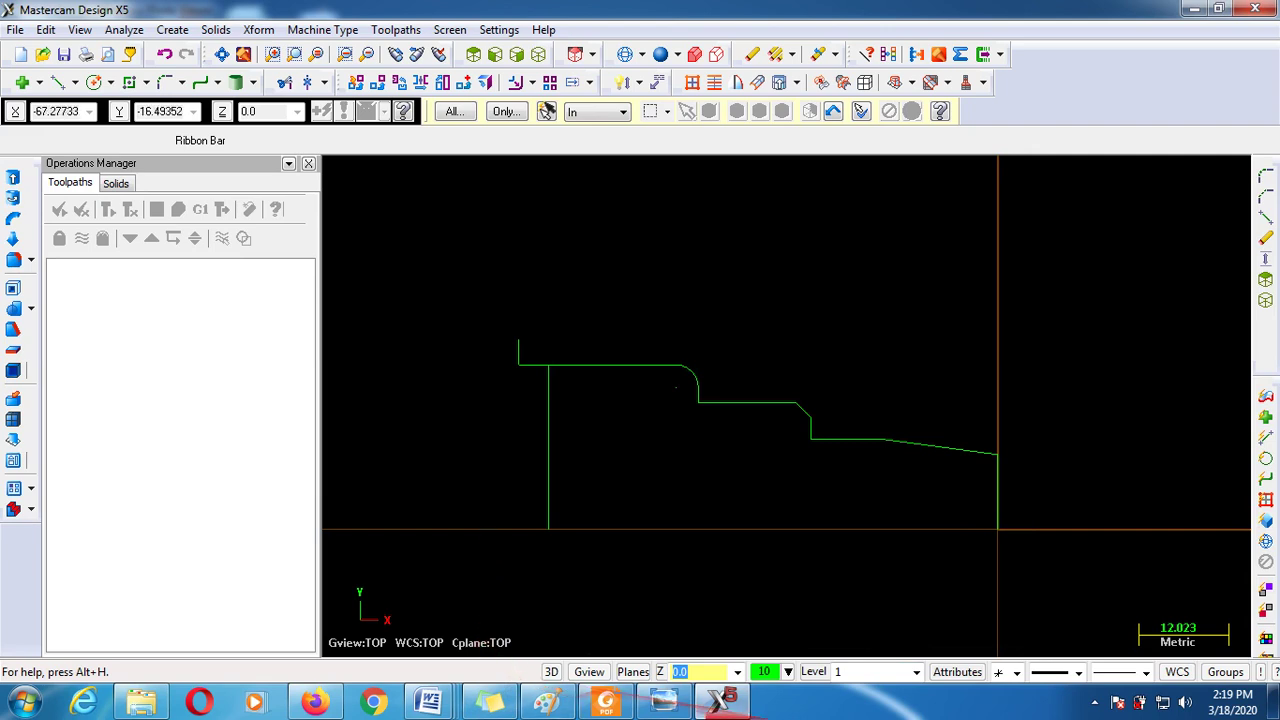
pyautogui.click(663, 703)
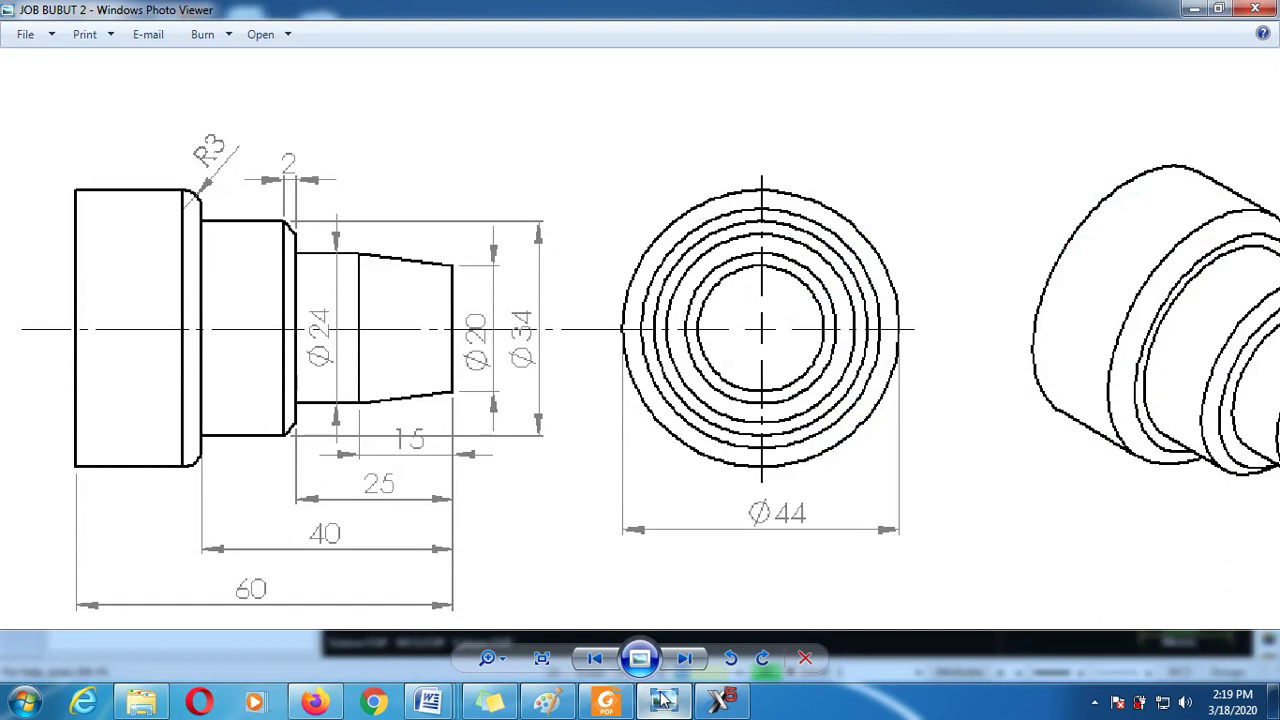
pyautogui.click(720, 700)
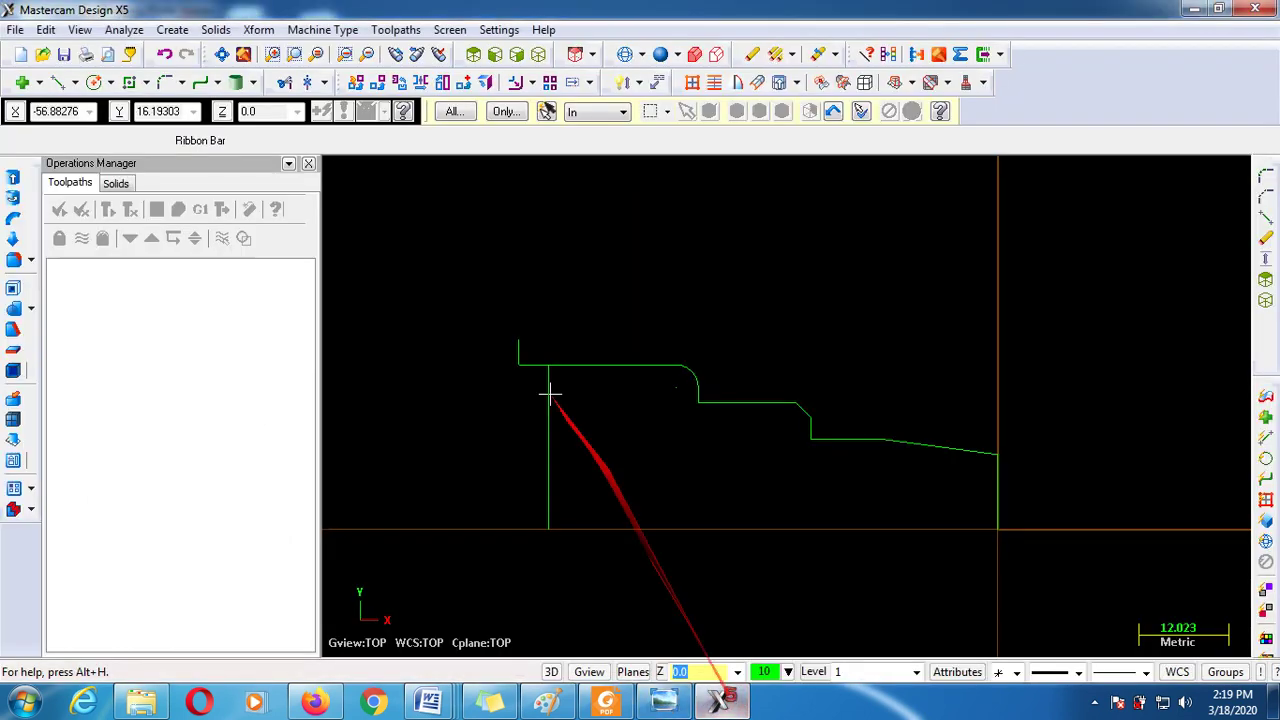
pyautogui.click(518, 340)
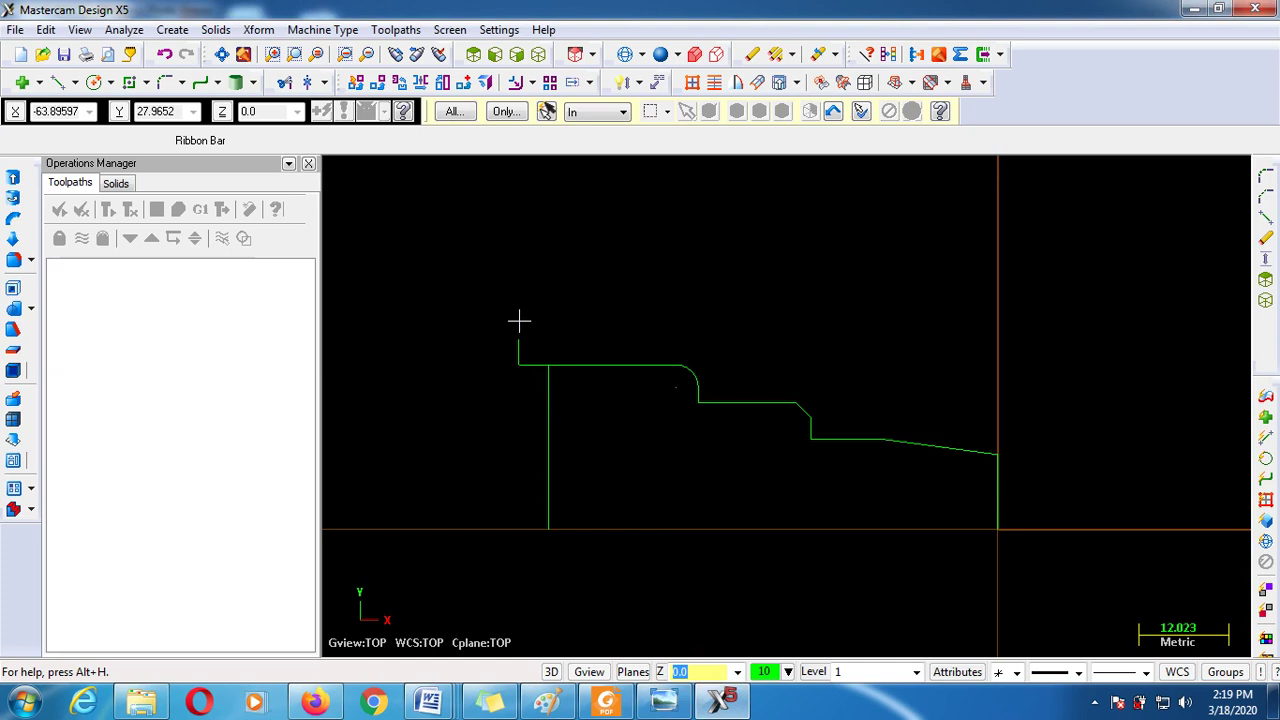
# Set the machine type to the default lathe to create a machine group for the part
pyautogui.click(323, 32)
pyautogui.moveTo(344, 76)
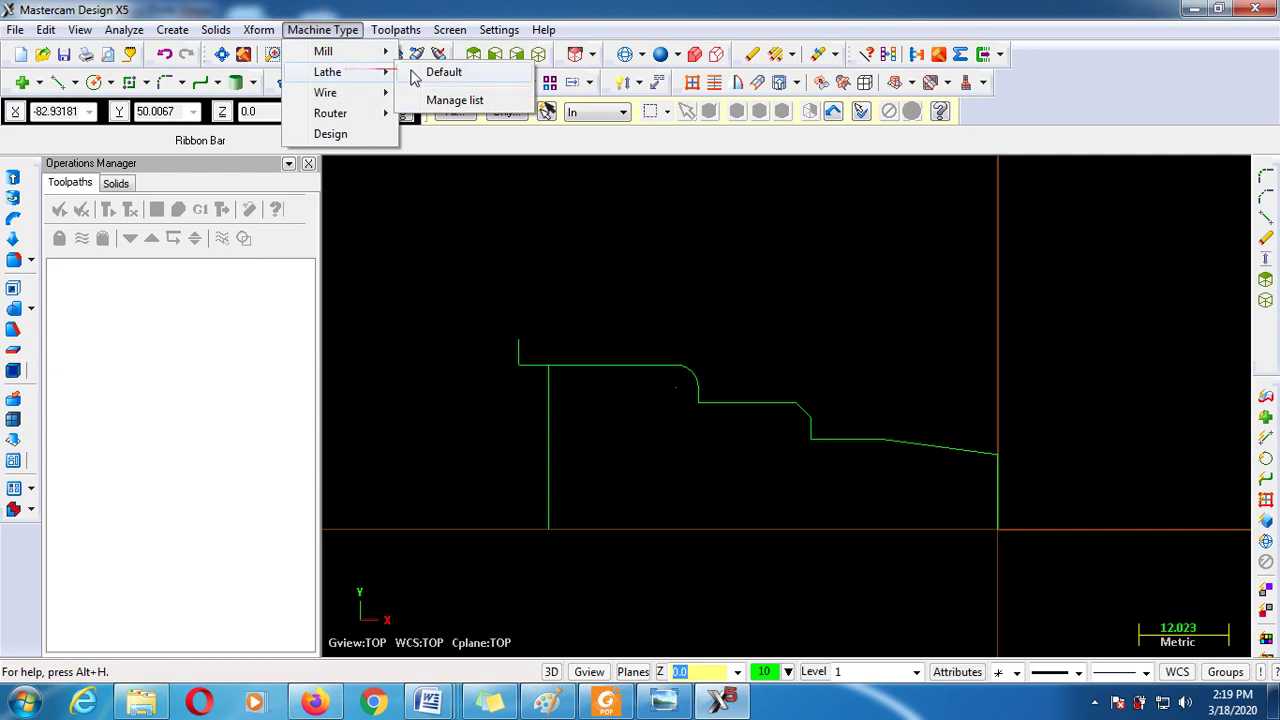
pyautogui.click(483, 75)
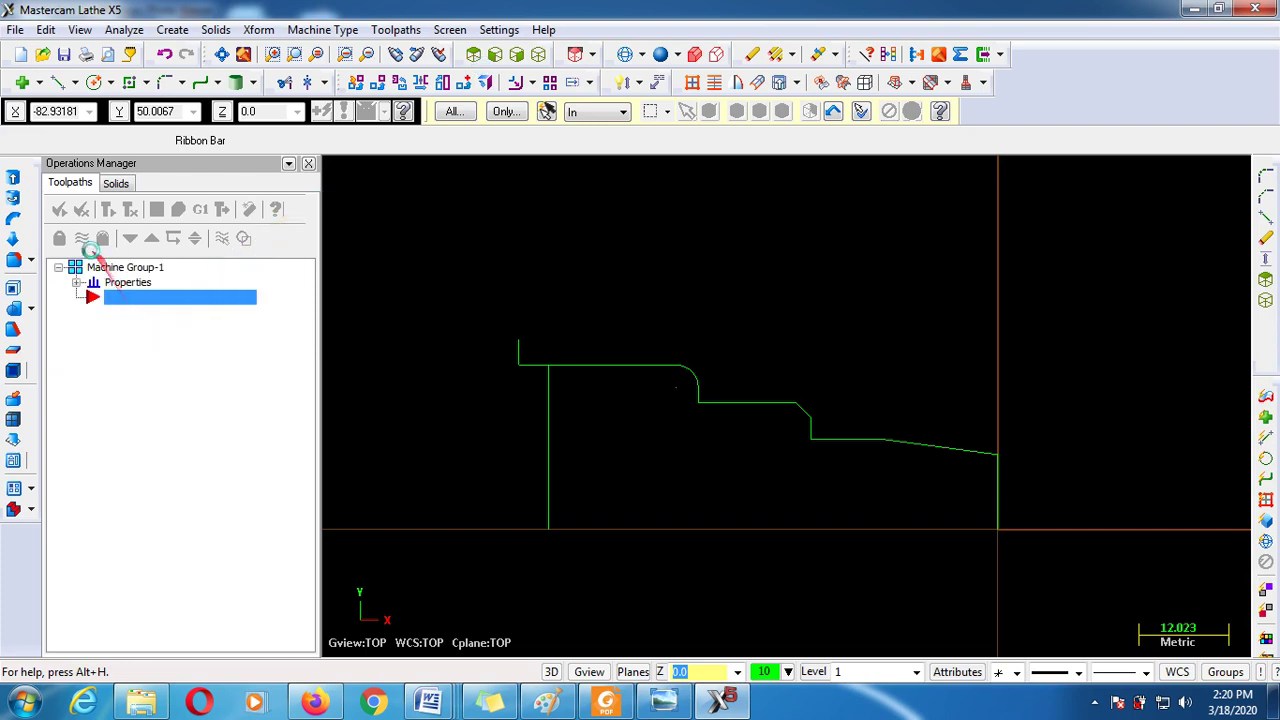
# Rename the machine group as LATIHAN 1
pyautogui.click(135, 271)
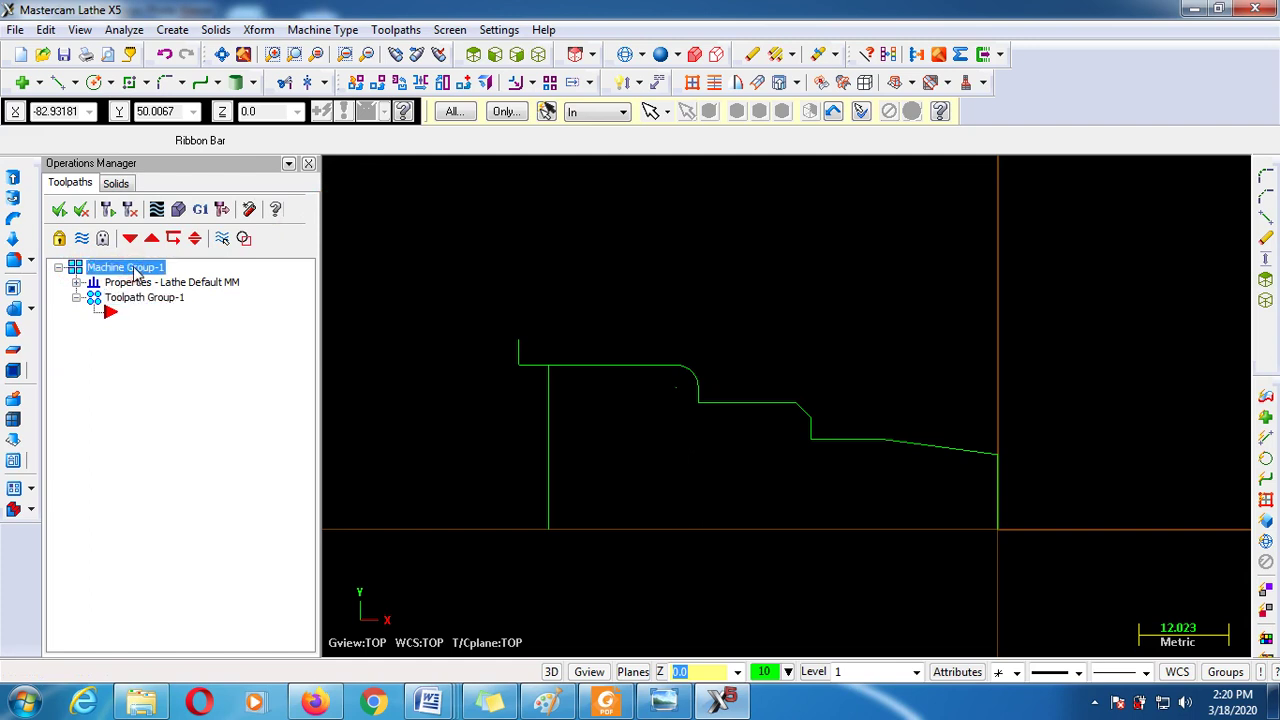
pyautogui.click(135, 271)
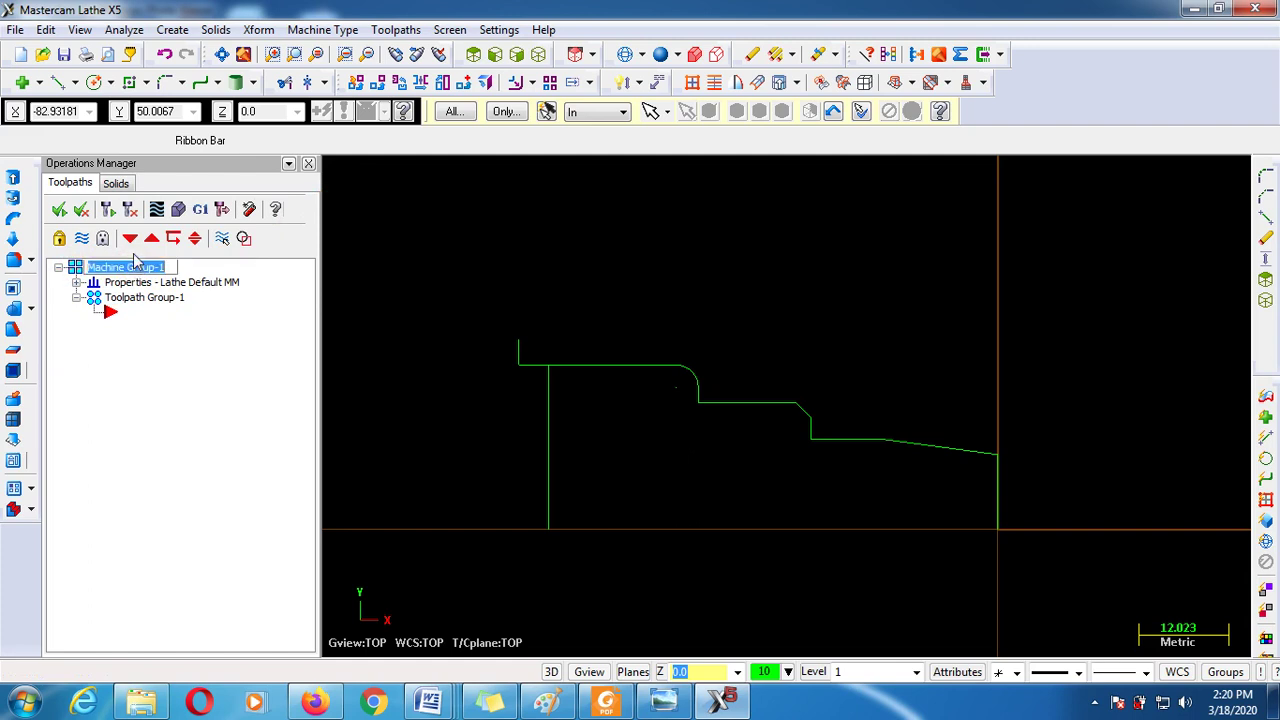
pyautogui.write('LATIHAN')
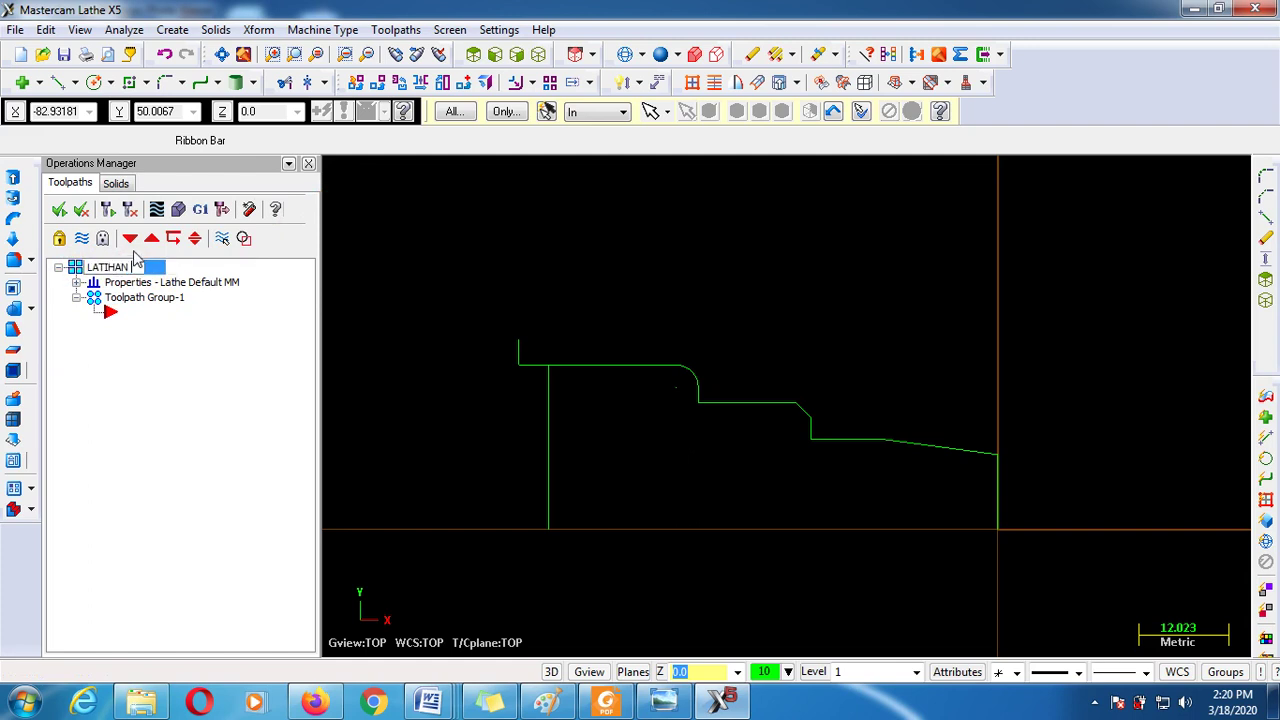
pyautogui.press('Return')
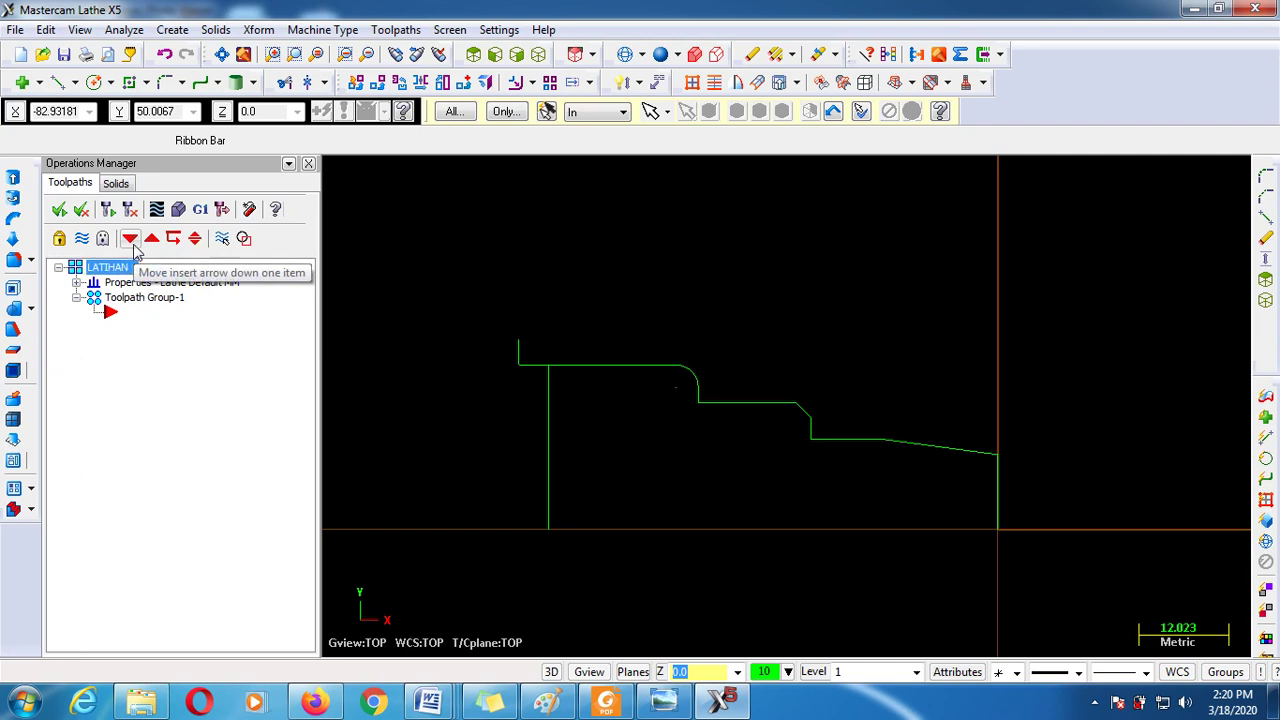
pyautogui.click(172, 392)
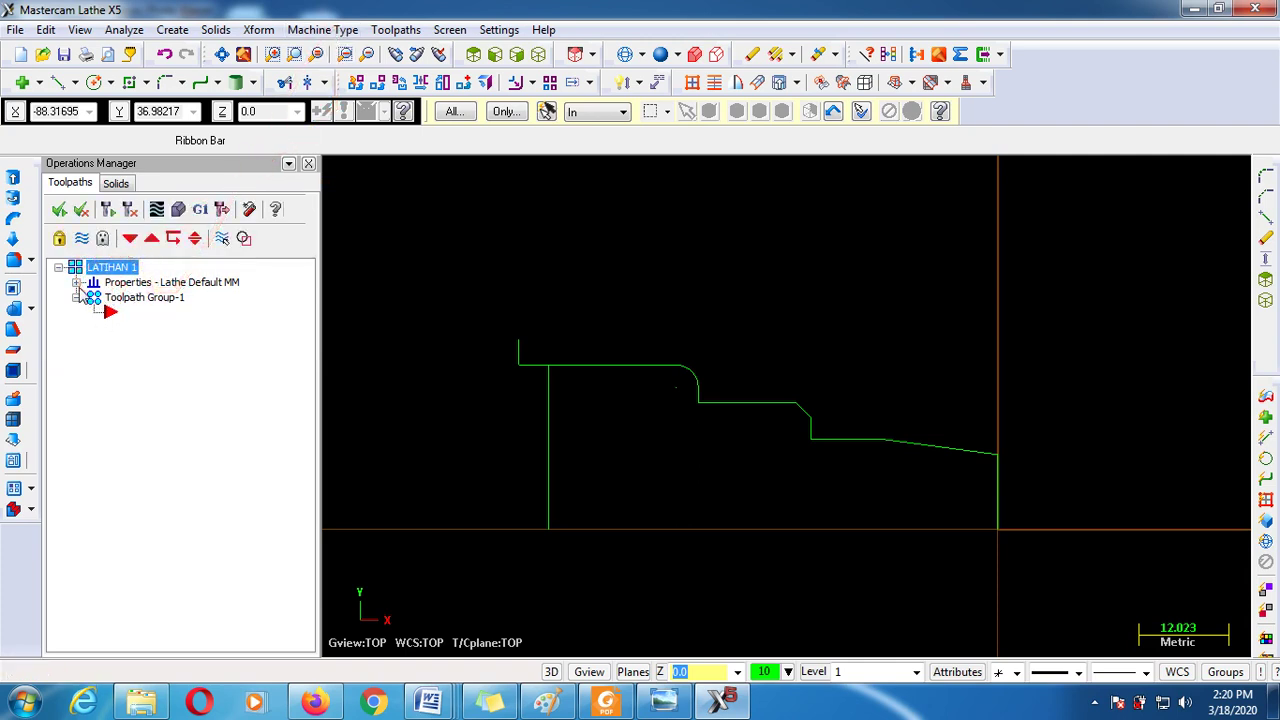
# Open the left-spindle stock definition in the stock setup and set a cylinder outer diameter of 50.8 mm with no inner diameter
pyautogui.click(77, 283)
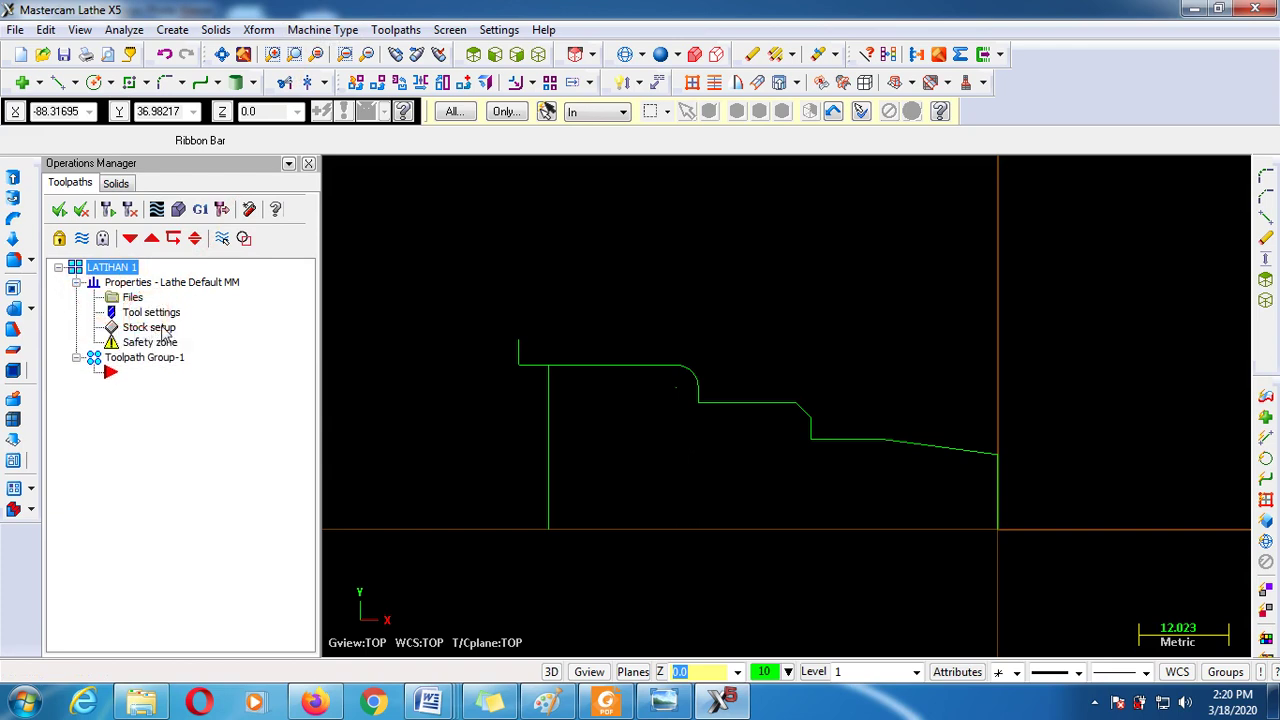
pyautogui.click(161, 328)
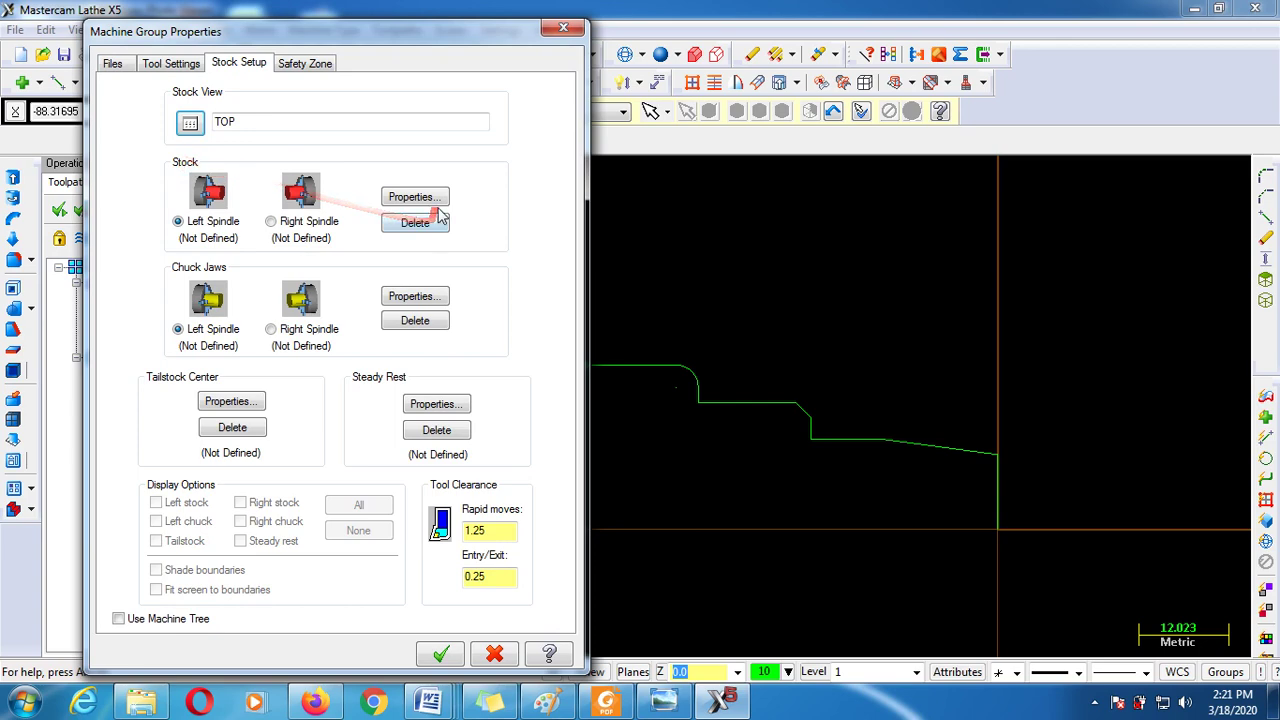
pyautogui.click(414, 197)
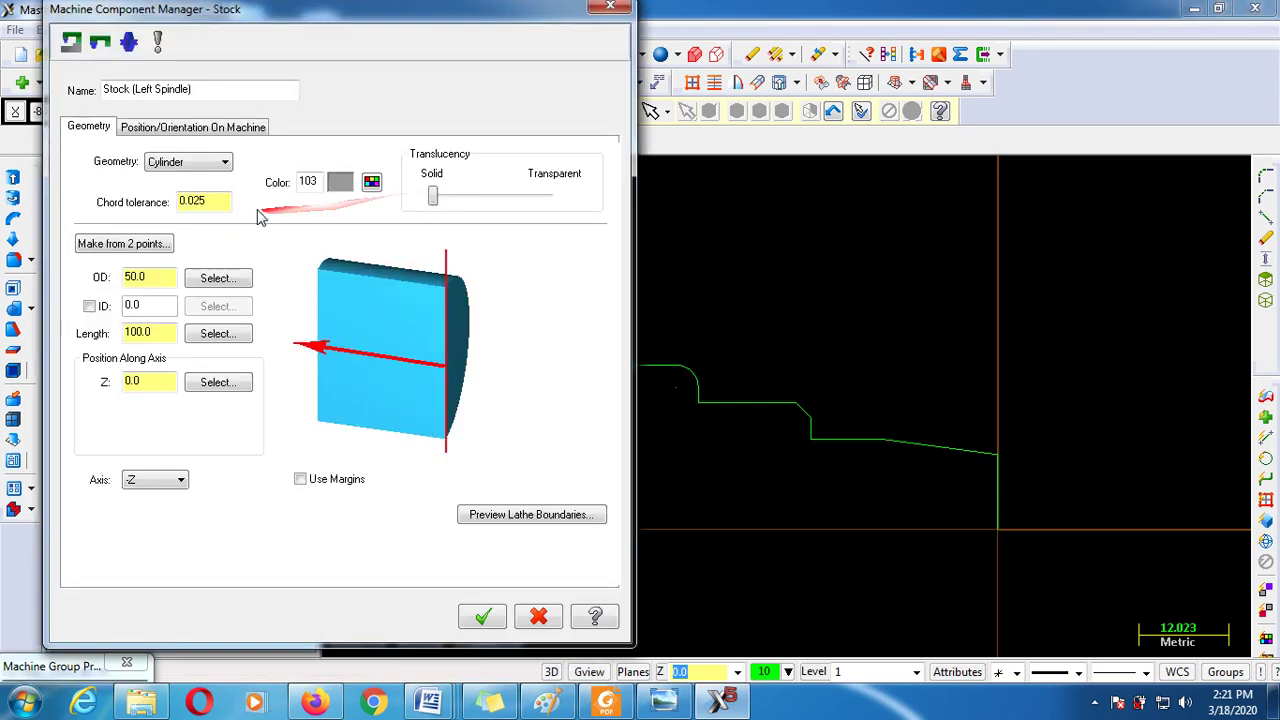
pyautogui.moveTo(110, 260)
pyautogui.mouseDown()
pyautogui.moveTo(118, 100)
pyautogui.moveTo(352, 262)
pyautogui.moveTo(66, 230)
pyautogui.moveTo(129, 205)
pyautogui.moveTo(155, 248)
pyautogui.moveTo(248, 272)
pyautogui.moveTo(180, 205)
pyautogui.moveTo(15, 585)
pyautogui.moveTo(125, 395)
pyautogui.moveTo(170, 272)
pyautogui.mouseUp()
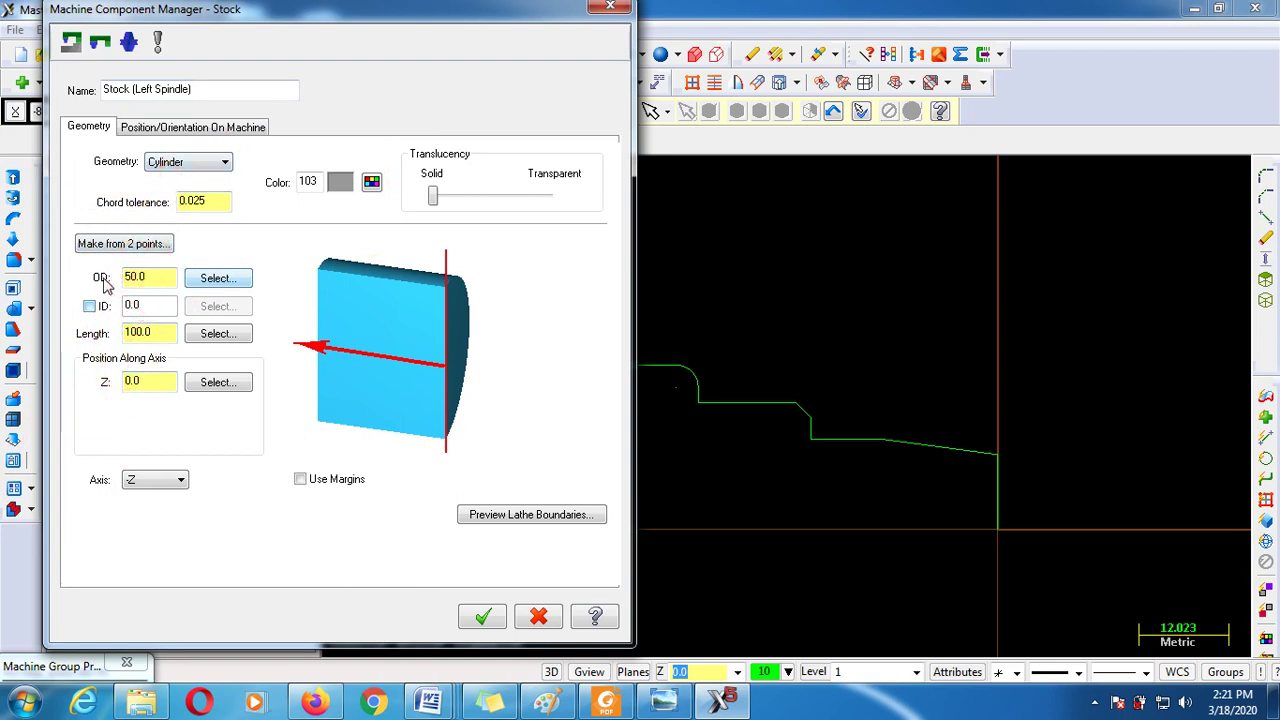
pyautogui.doubleClick(136, 277)
pyautogui.moveTo(136, 277)
pyautogui.mouseDown()
pyautogui.moveTo(100, 280)
pyautogui.moveTo(305, 343)
pyautogui.mouseUp()
pyautogui.write('55')
pyautogui.click(89, 306)
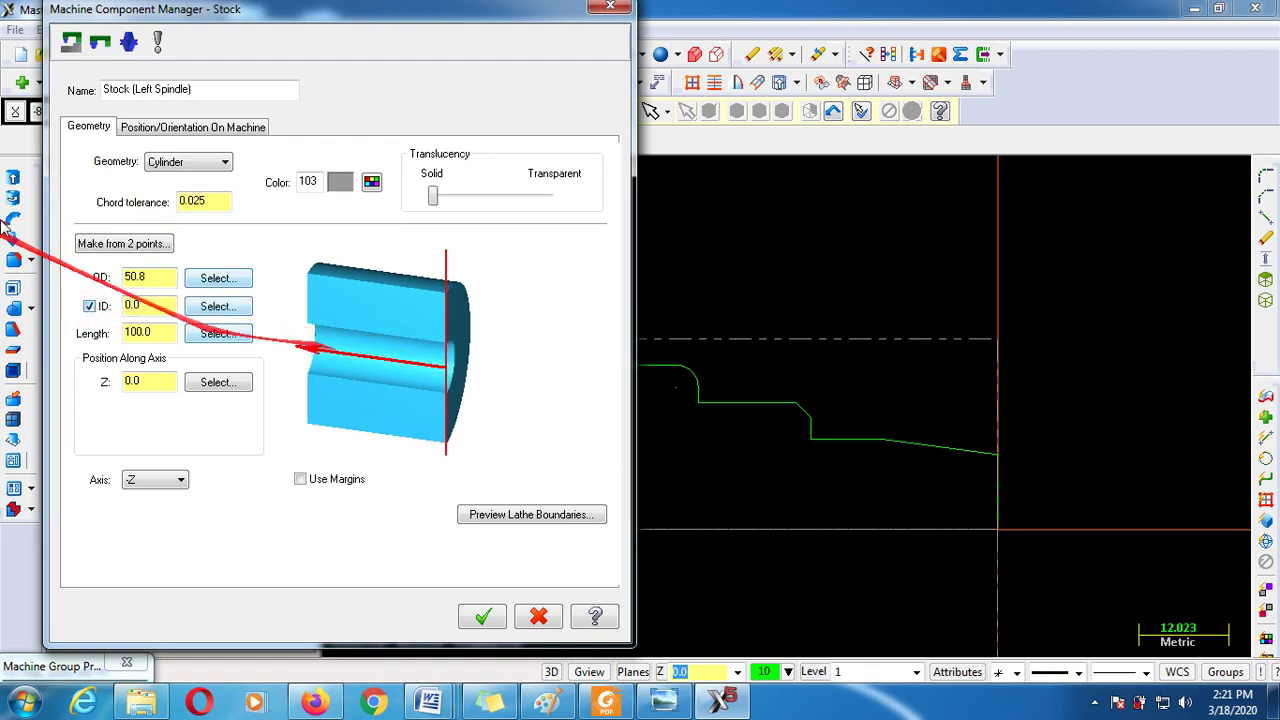
pyautogui.click(89, 307)
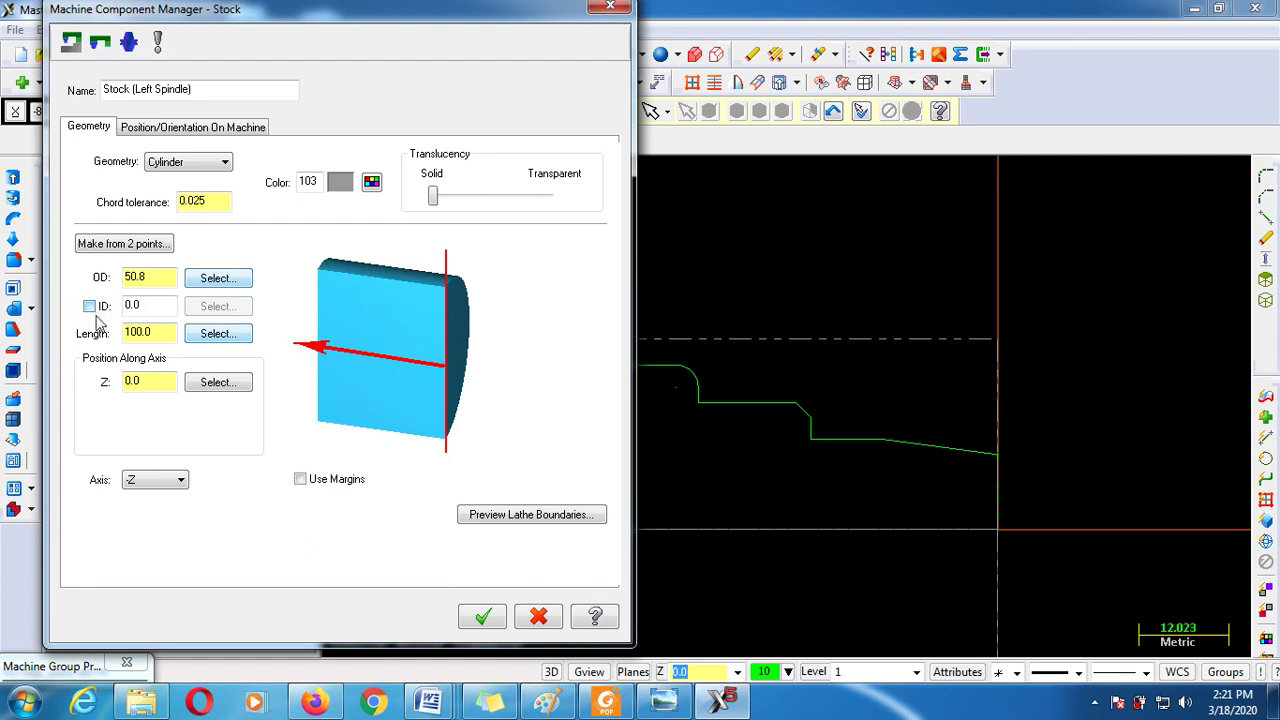
pyautogui.moveTo(98, 328); pyautogui.dragTo(229, 381)
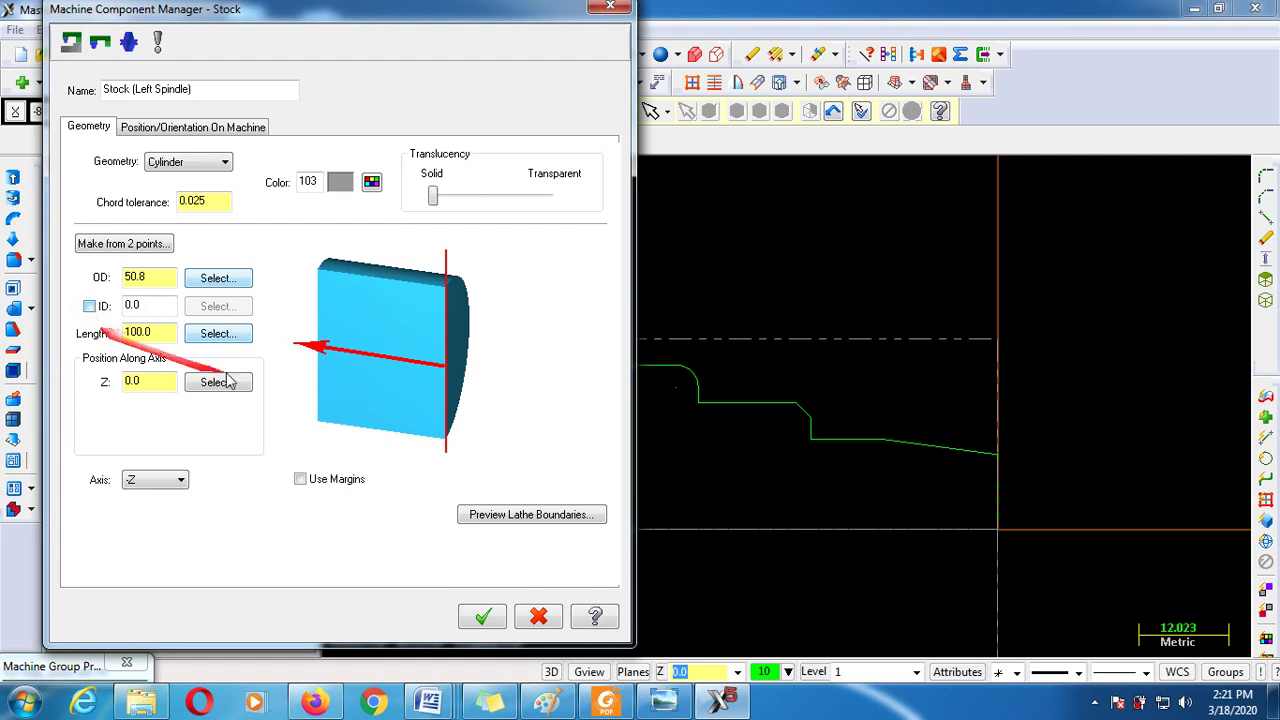
# Place the 100 mm long stock at Z 1 mm along the axis and accept the stock definition
pyautogui.click(137, 333)
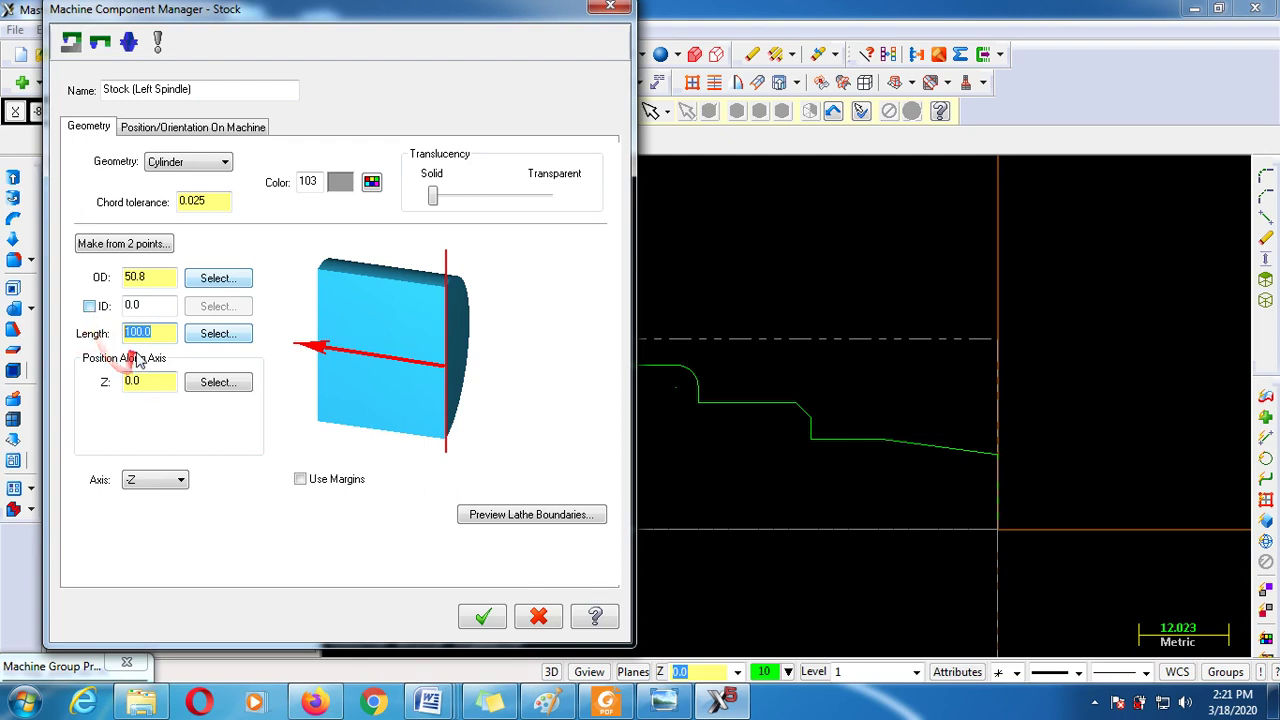
pyautogui.click(158, 332)
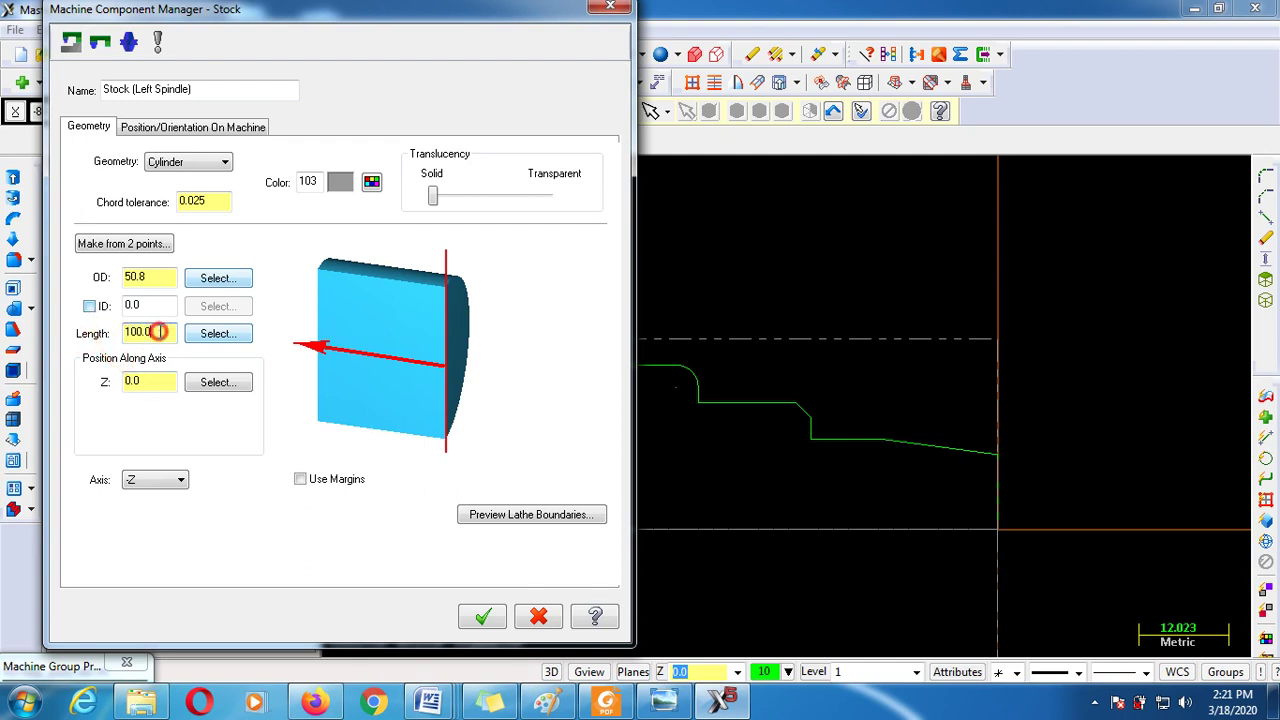
pyautogui.moveTo(159, 332); pyautogui.dragTo(118, 333)
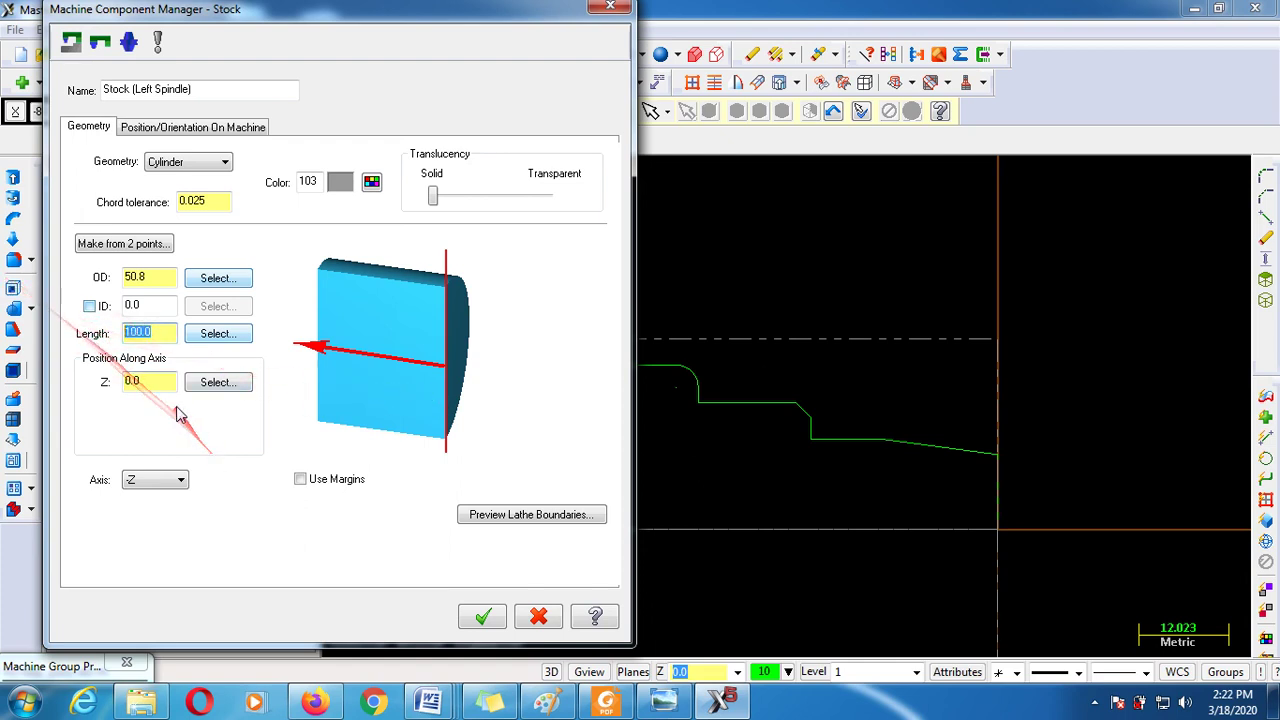
pyautogui.click(158, 382)
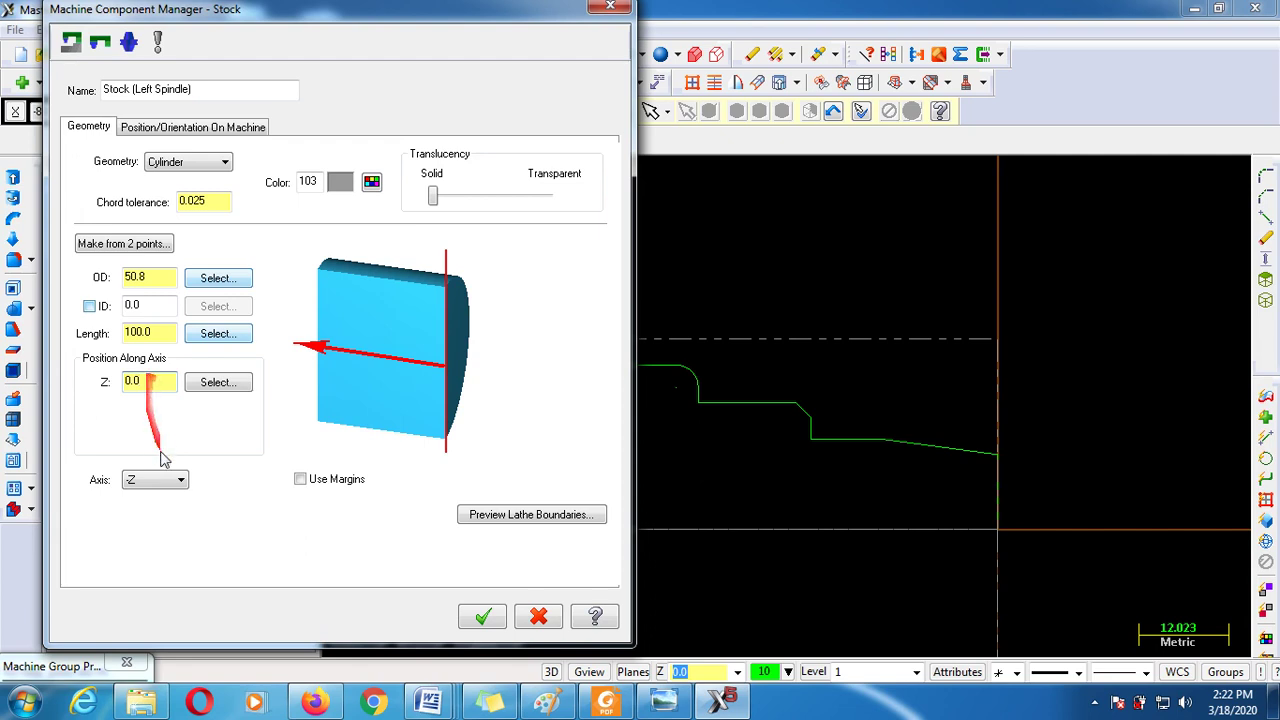
pyautogui.moveTo(158, 381); pyautogui.dragTo(103, 386)
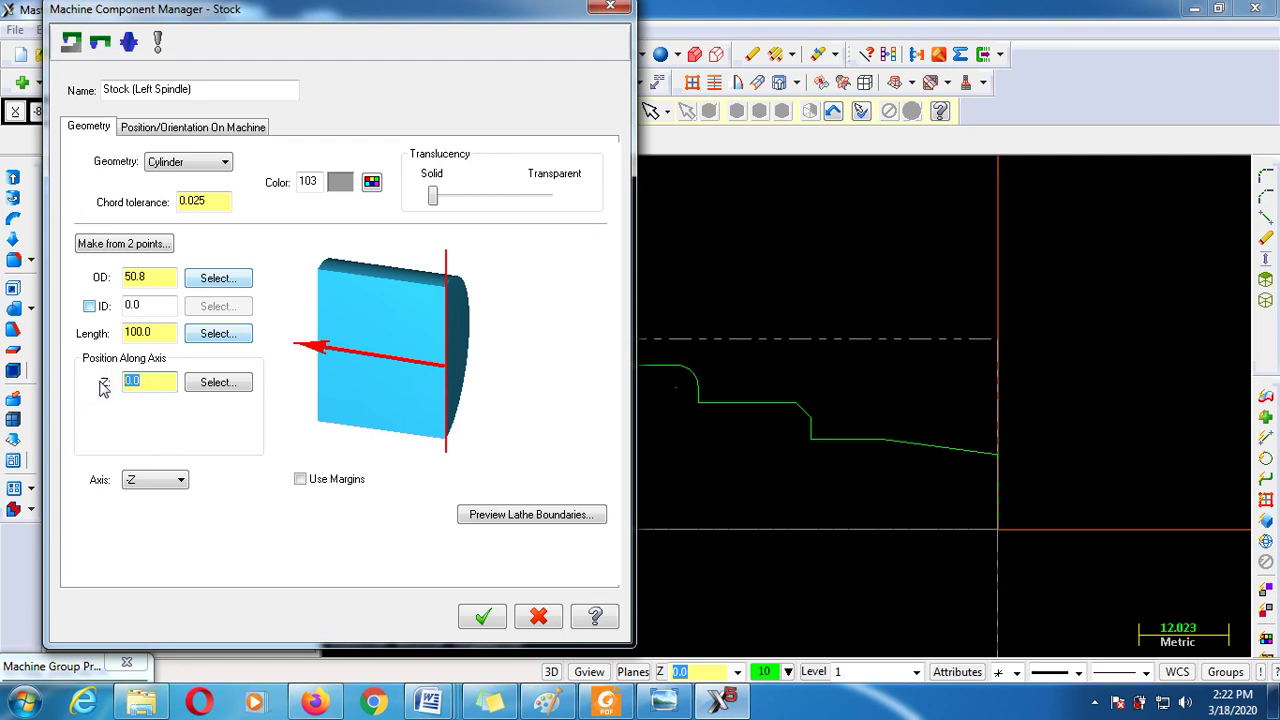
pyautogui.write('2')
pyautogui.press('BackSpace')
pyautogui.write('1')
pyautogui.click(484, 617)
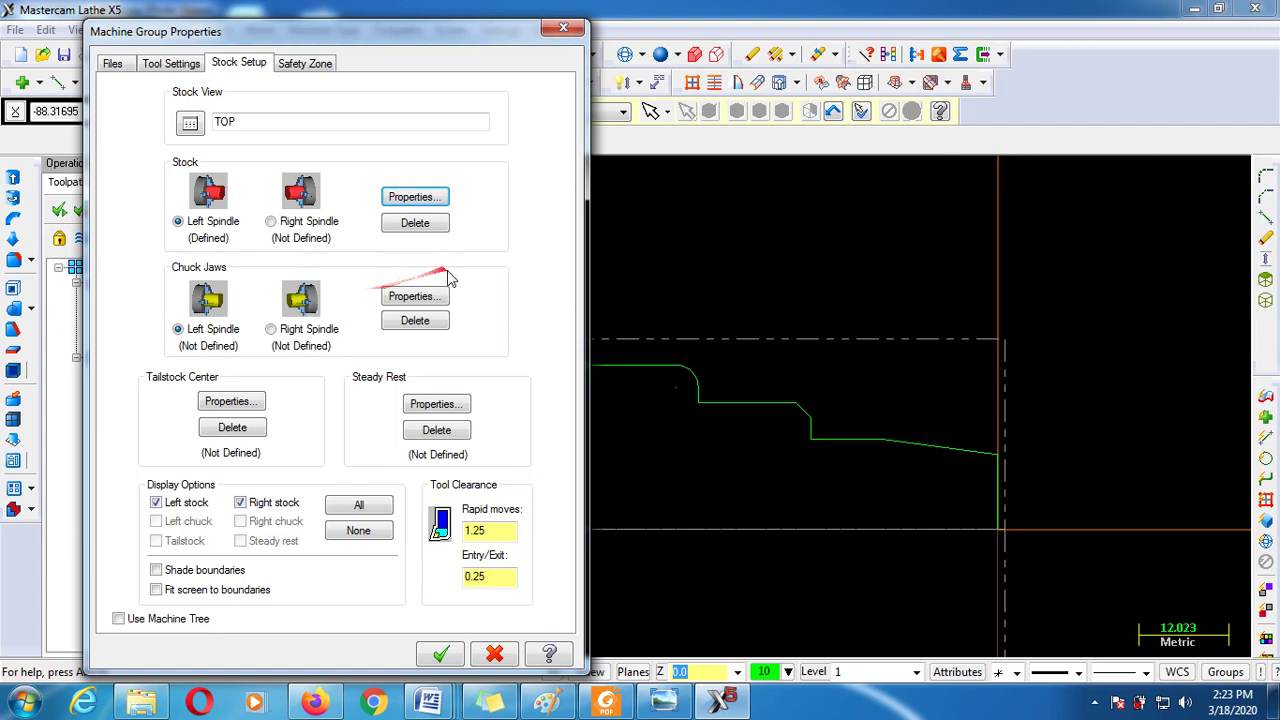
# Define the left-spindle chuck jaws with the OD #1 clamping method at diameter 50.8 mm and Z -74 mm, and accept the machine group properties
pyautogui.click(424, 296)
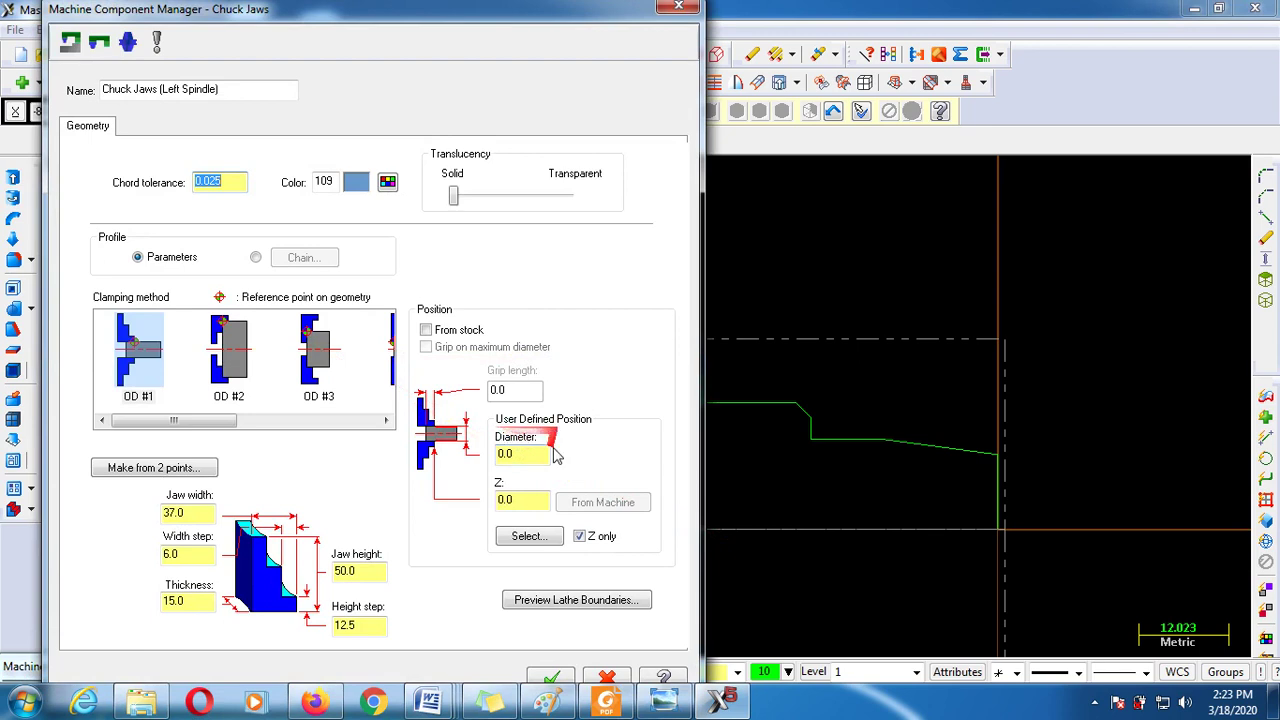
pyautogui.click(506, 454)
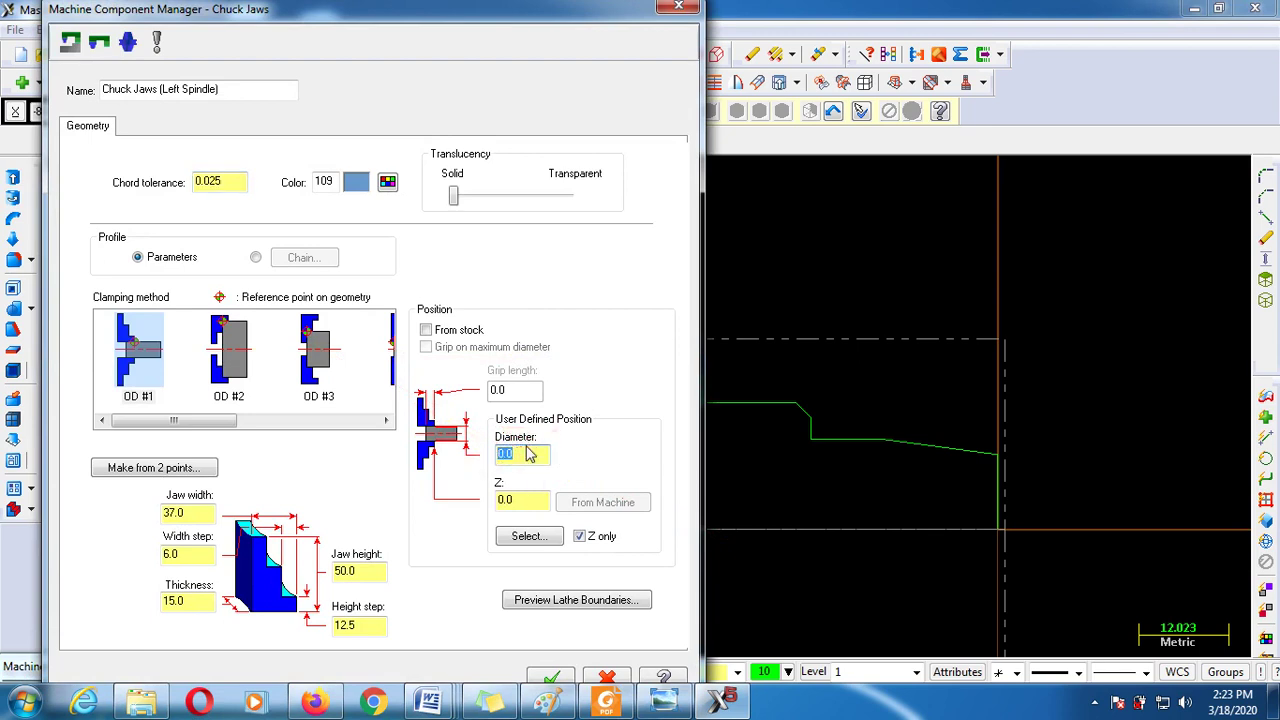
pyautogui.write('50.8')
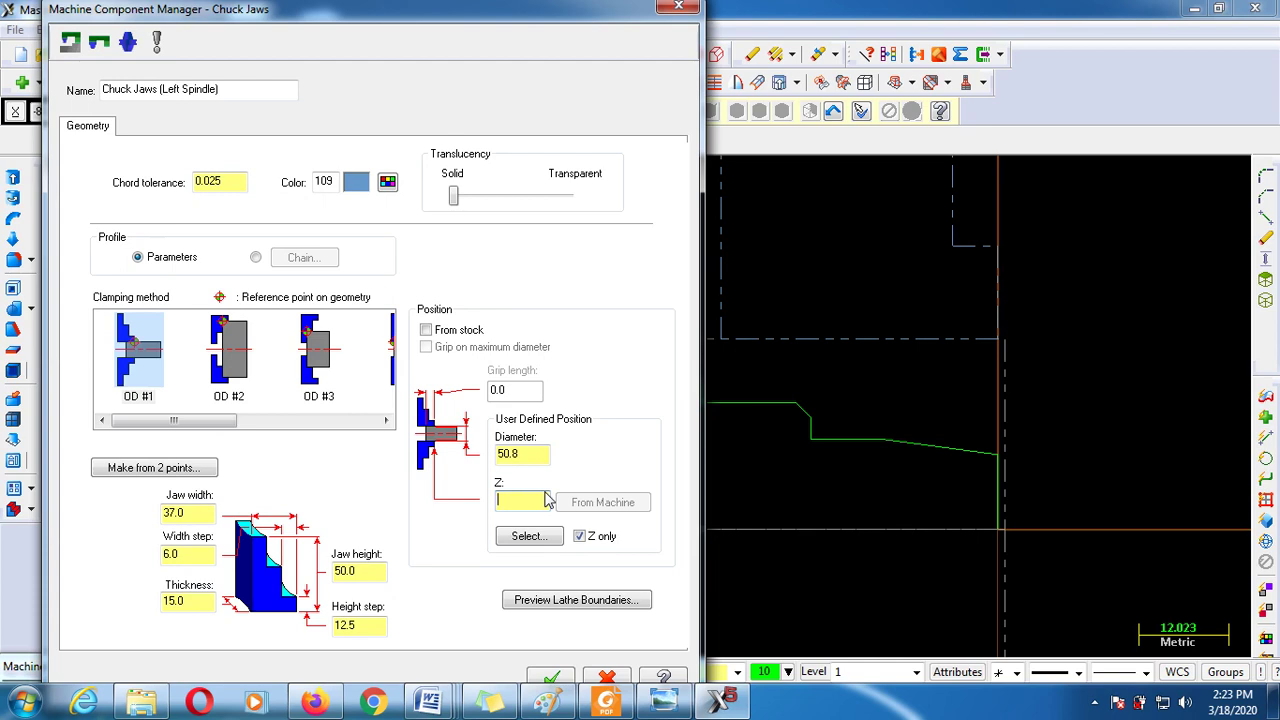
pyautogui.click(548, 500)
pyautogui.write('-74')
pyautogui.click(553, 679)
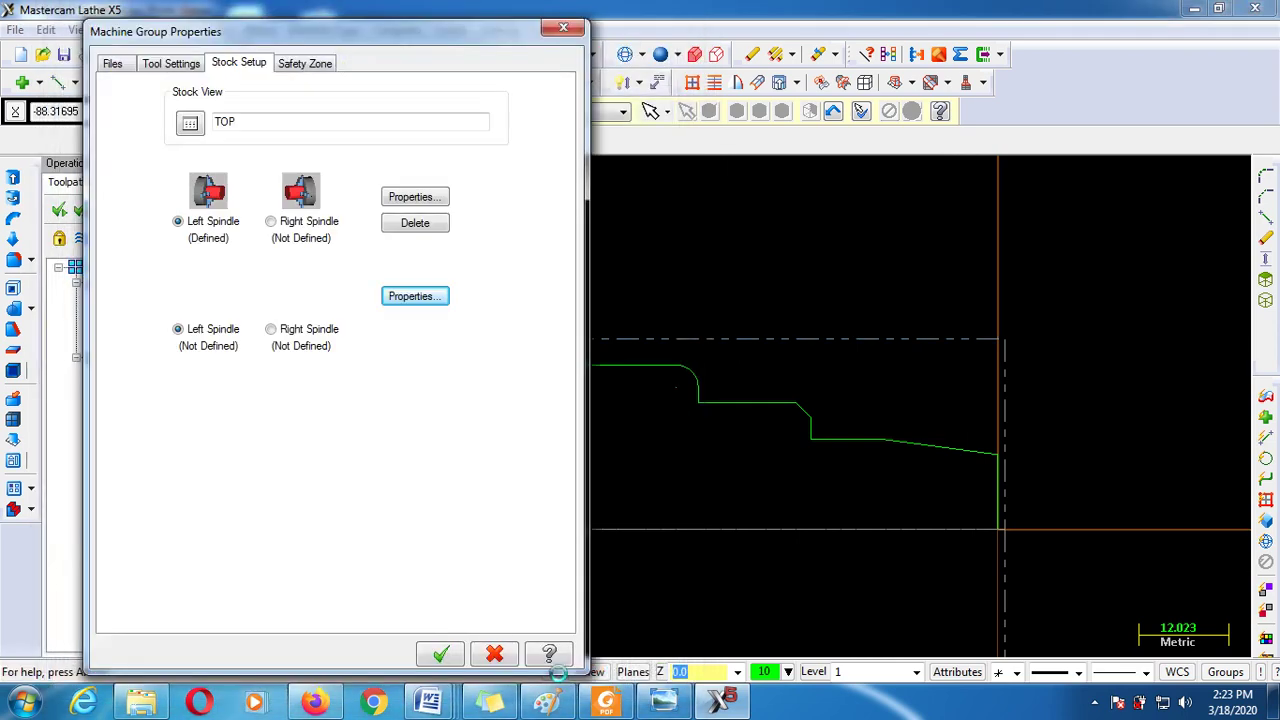
pyautogui.click(441, 655)
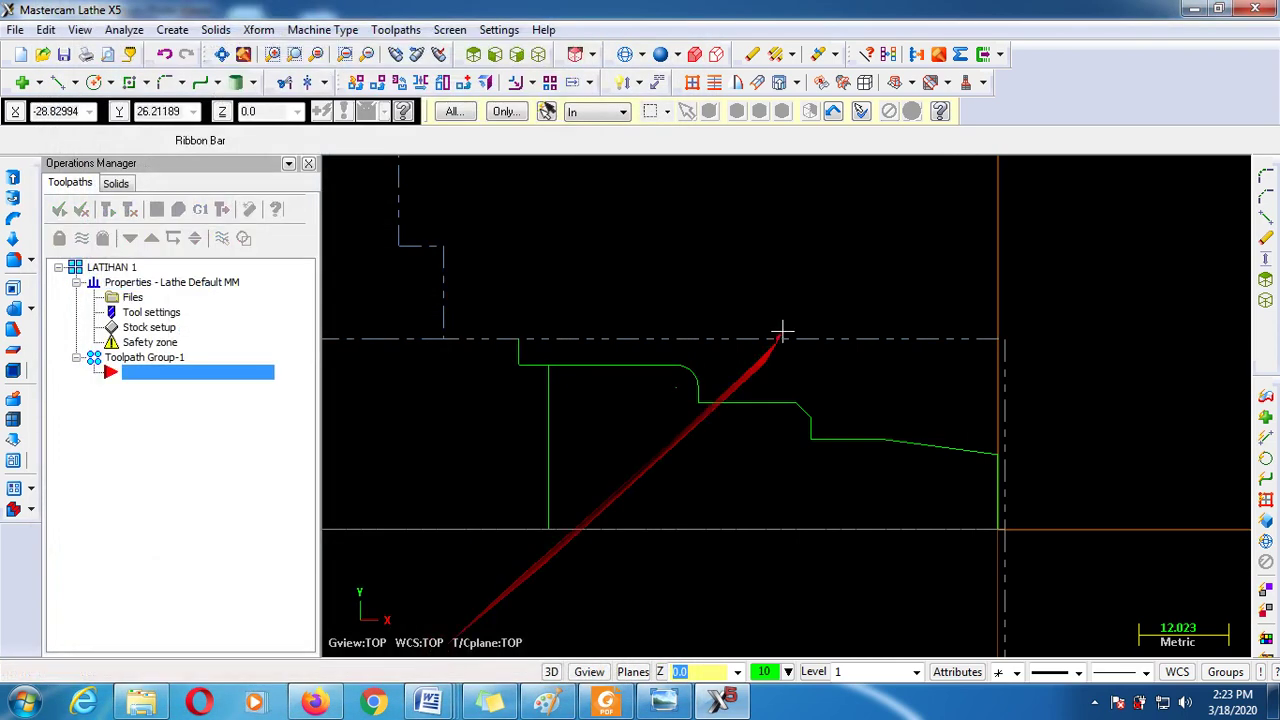
# Examine the stock and chuck jaw boundaries around the part profile
pyautogui.scroll(-3, 786, 338)
pyautogui.scroll(-2, 817, 357)
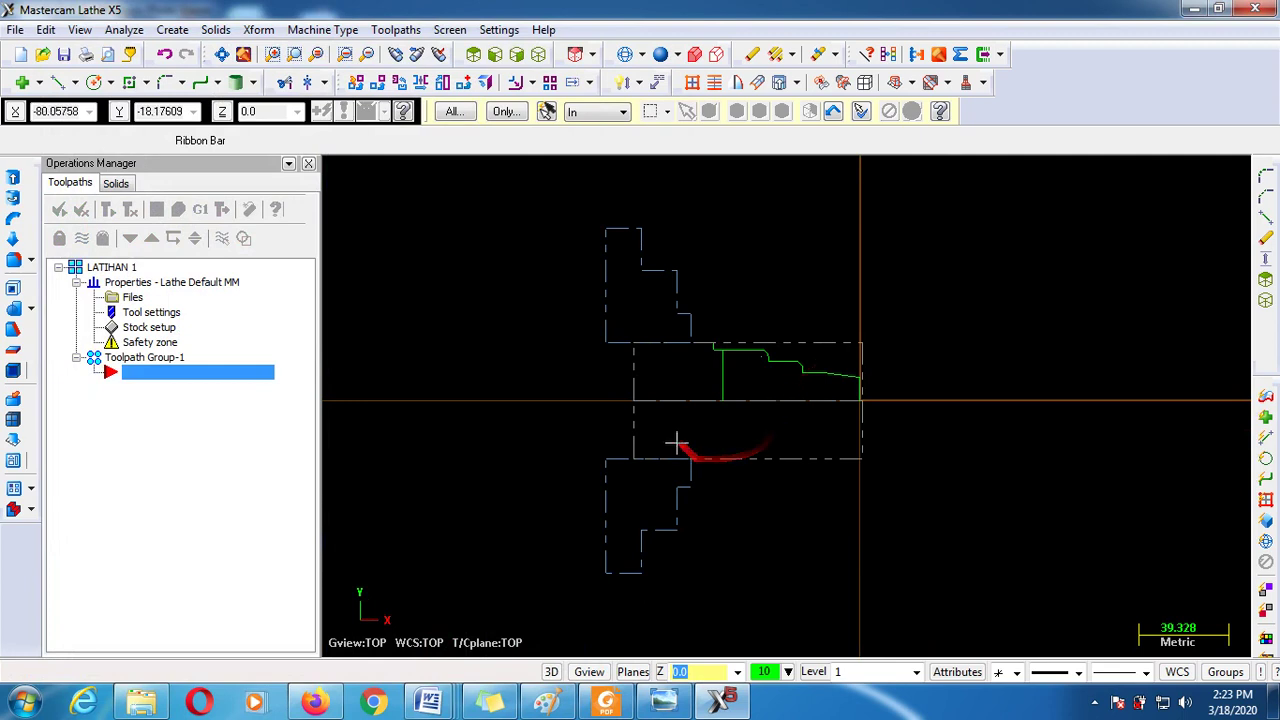
pyautogui.scroll(1, 677, 443)
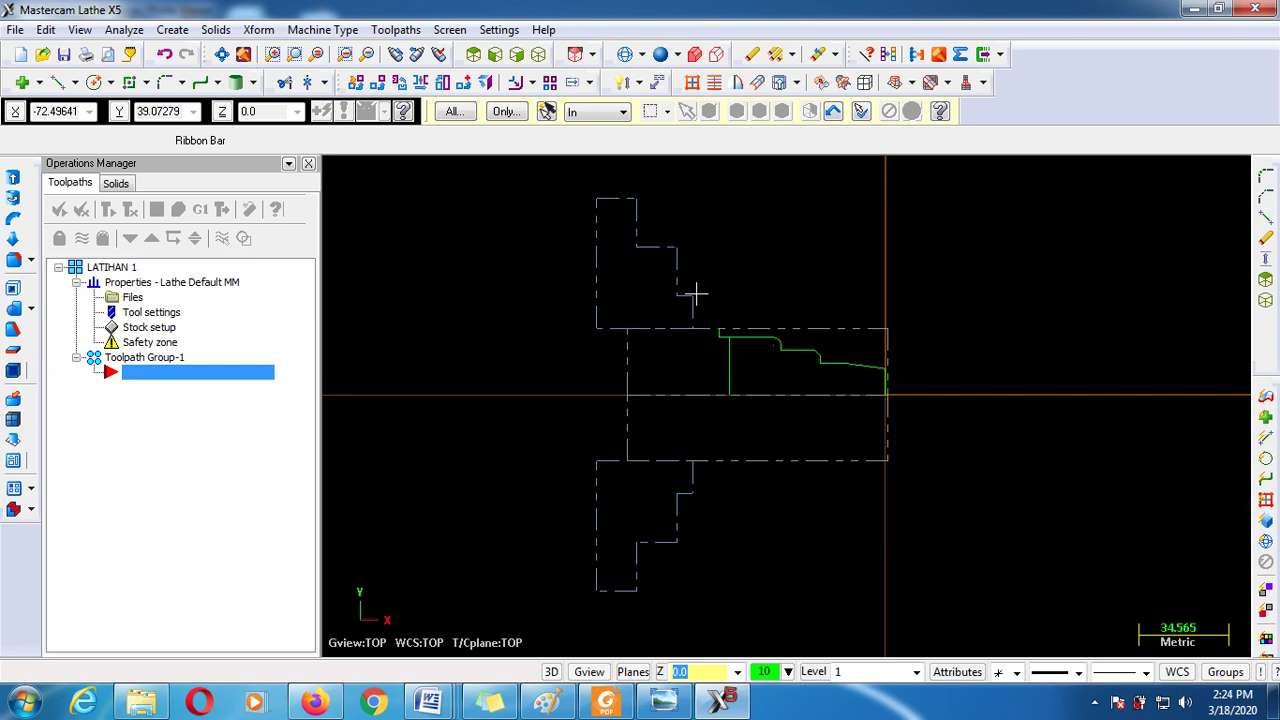
pyautogui.scroll(3, 694, 320)
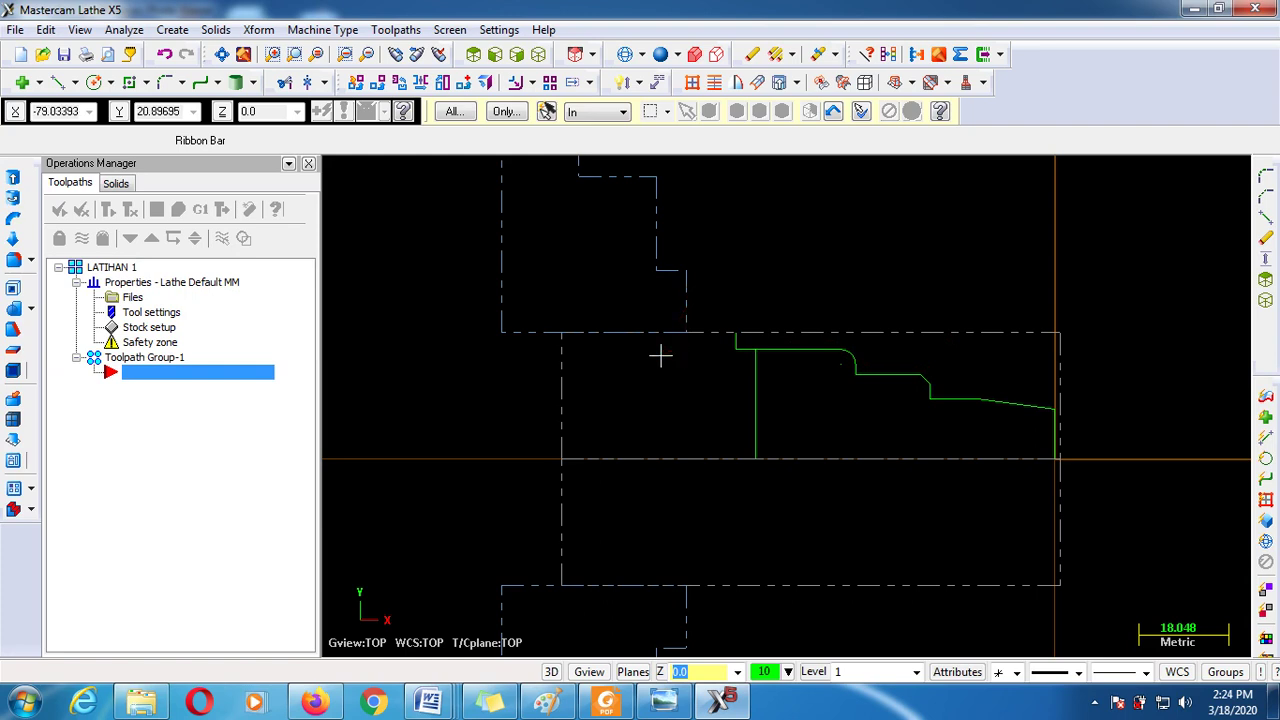
pyautogui.scroll(-5, 660, 355)
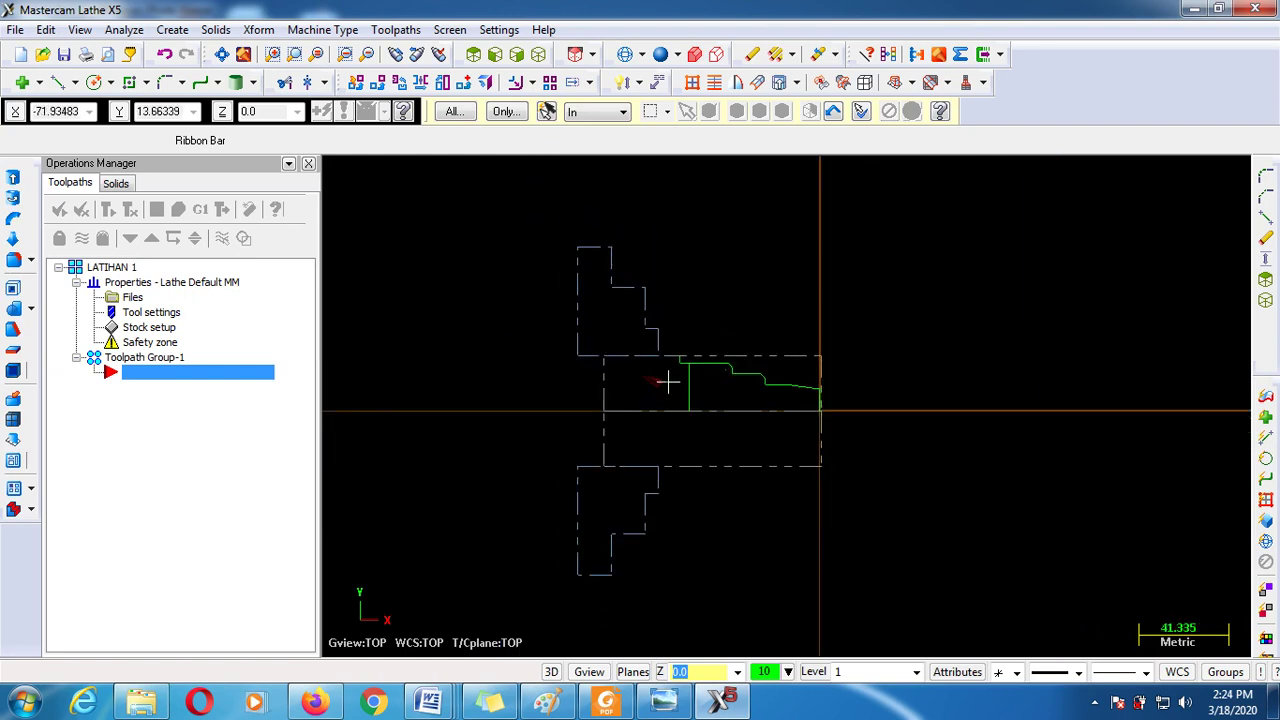
pyautogui.scroll(2, 556, 451)
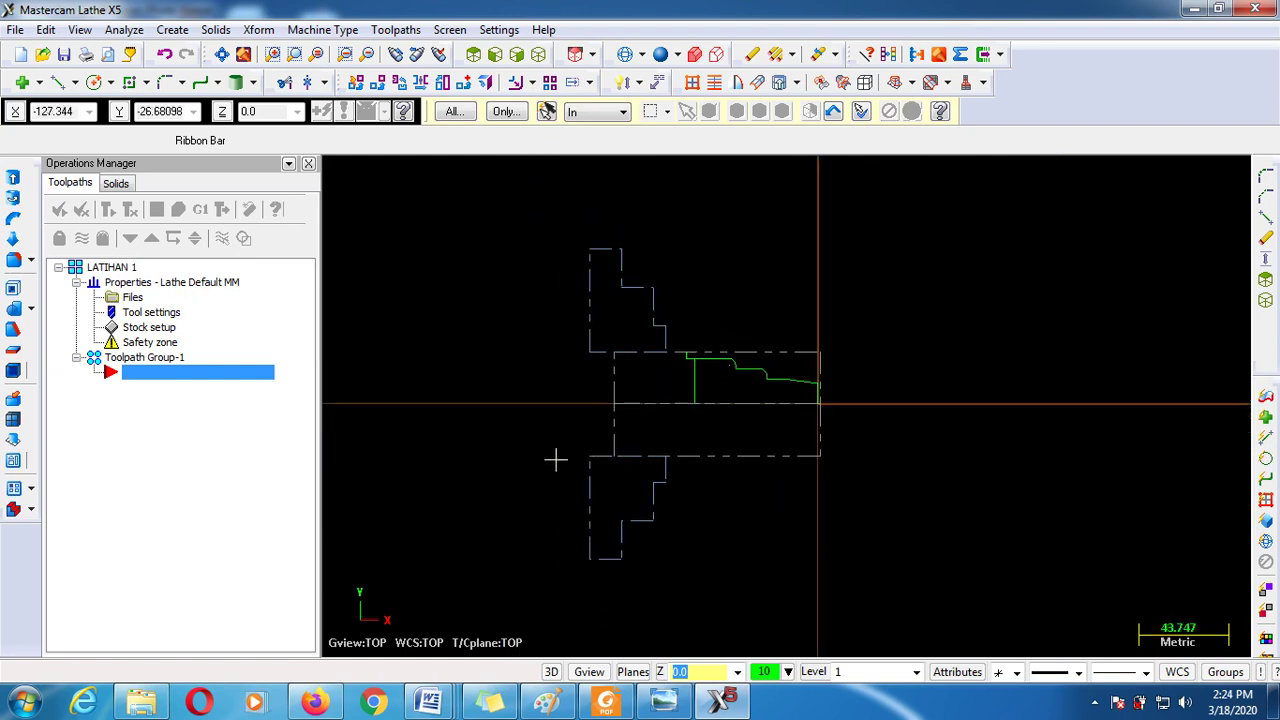
pyautogui.scroll(1, 719, 295)
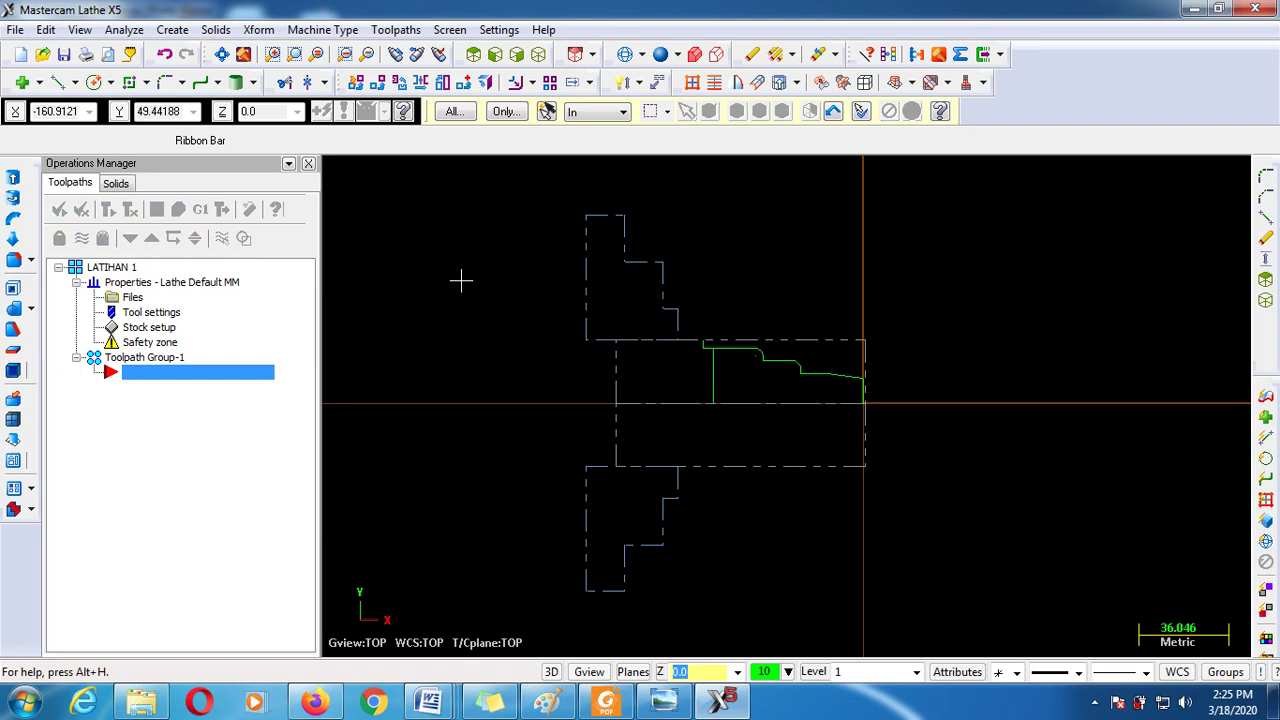
# Start a lathe Face toolpath, accept the NC file name, and choose the T0101 R0.8 OD Rough Right 80-degree tool
pyautogui.click(397, 30)
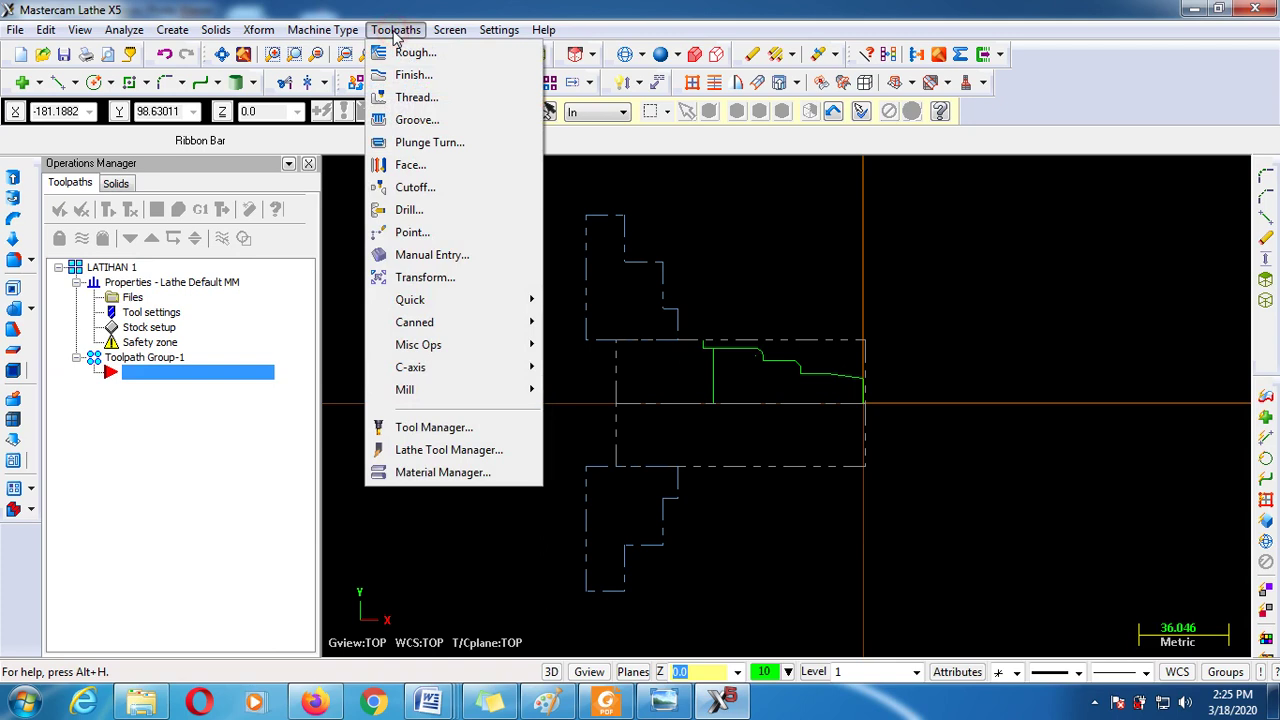
pyautogui.click(427, 170)
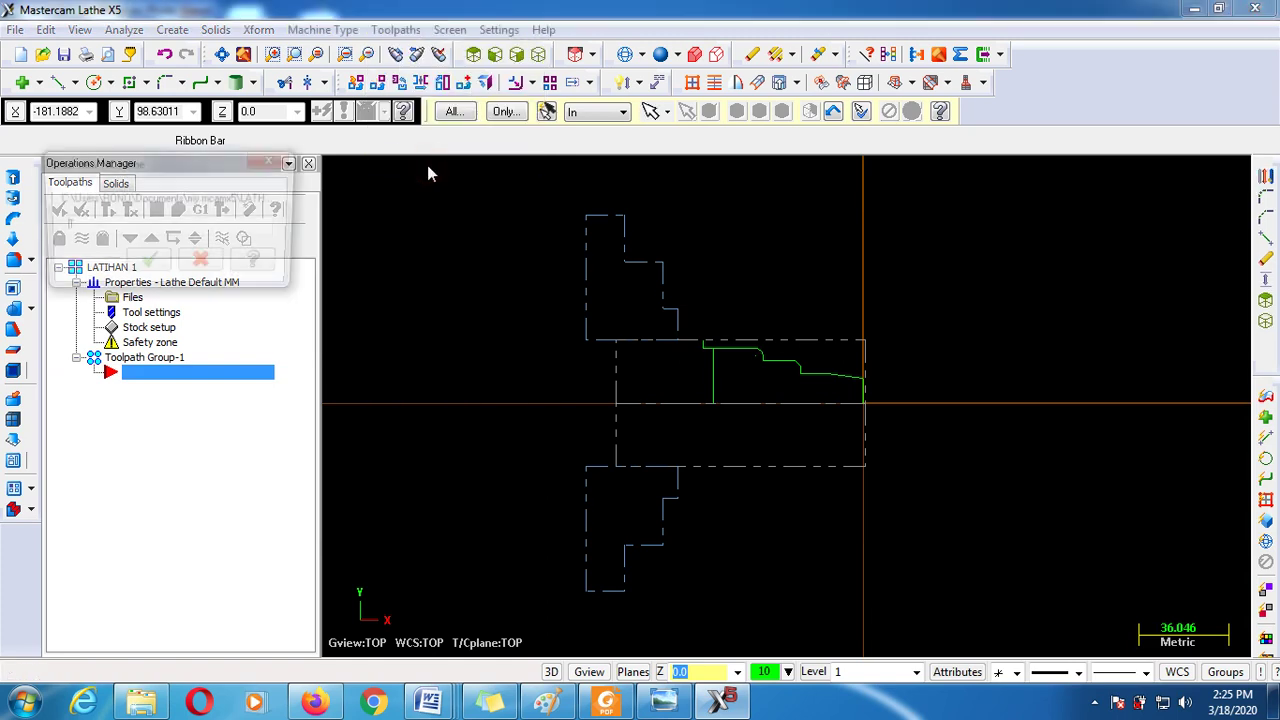
pyautogui.click(150, 263)
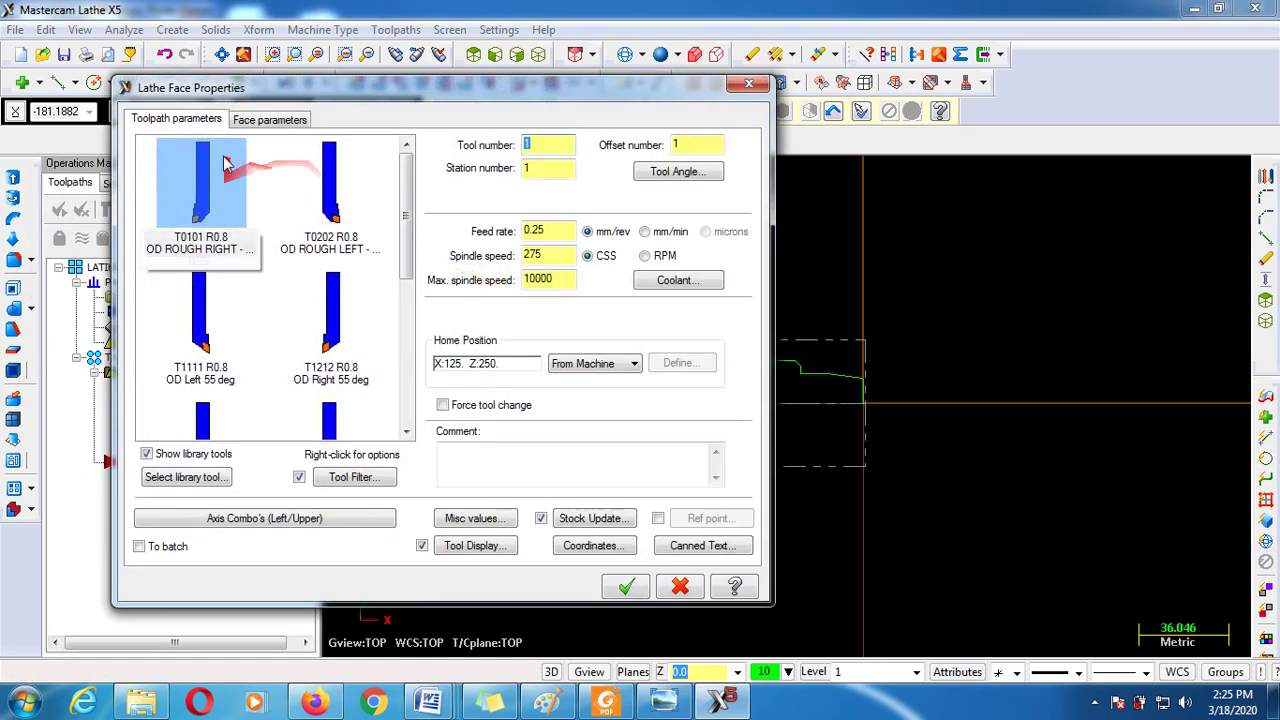
pyautogui.moveTo(442, 92); pyautogui.dragTo(648, 118)
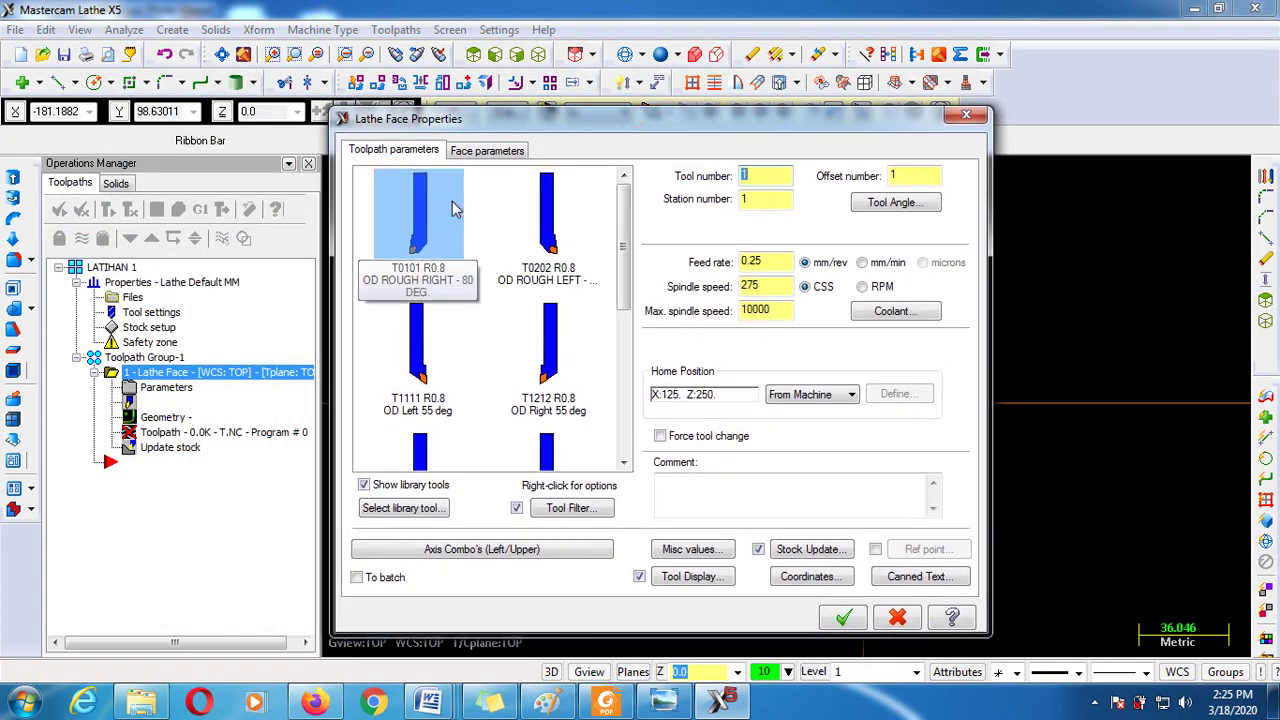
pyautogui.moveTo(455, 208)
pyautogui.click(397, 229)
pyautogui.moveTo(415, 198)
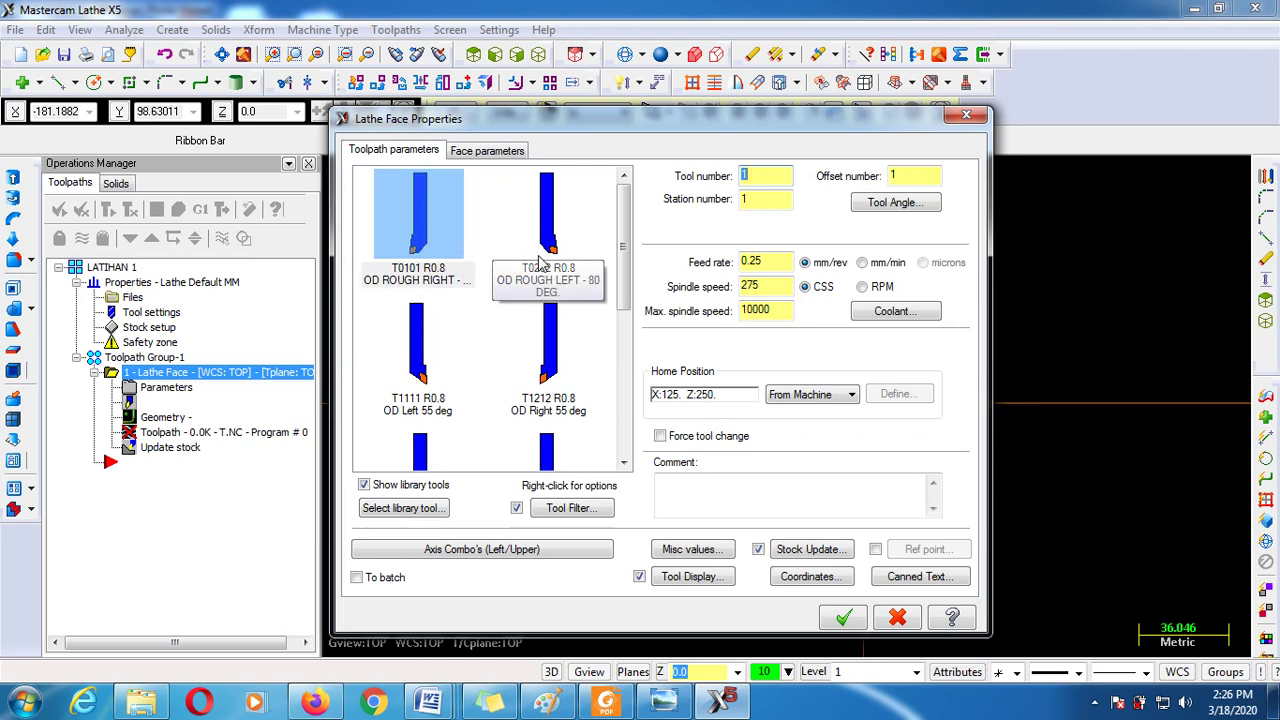
pyautogui.moveTo(540, 262)
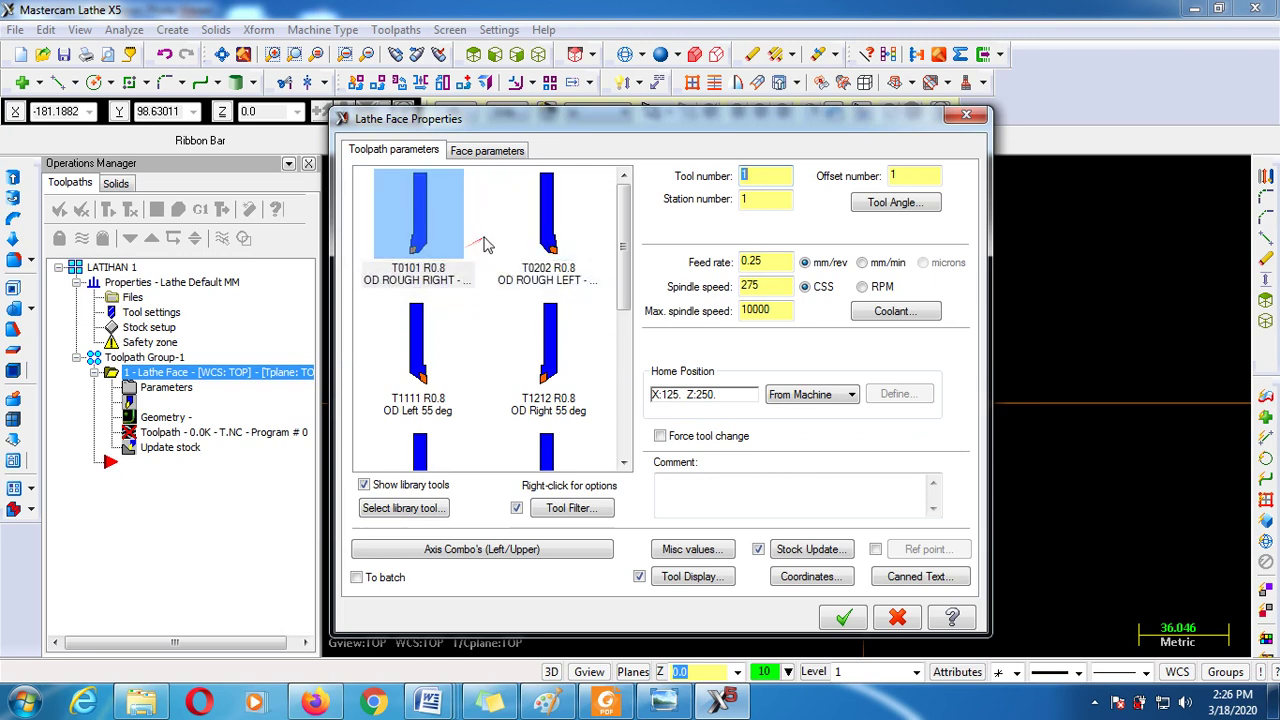
pyautogui.moveTo(484, 245)
pyautogui.moveTo(477, 347)
pyautogui.moveTo(422, 223)
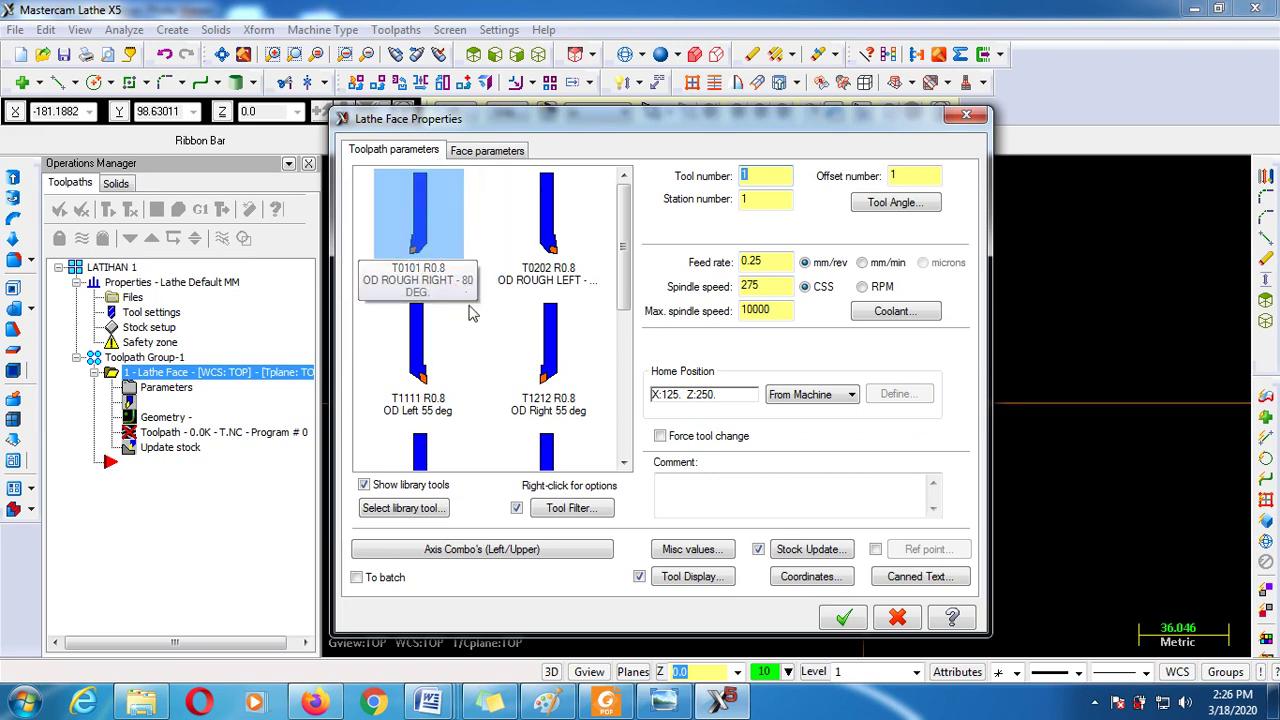
# Edit the selected facing tool, check its holder and insert definitions, choose corner radius 08 for the insert, and accept the tool
pyautogui.rightClick(437, 234)
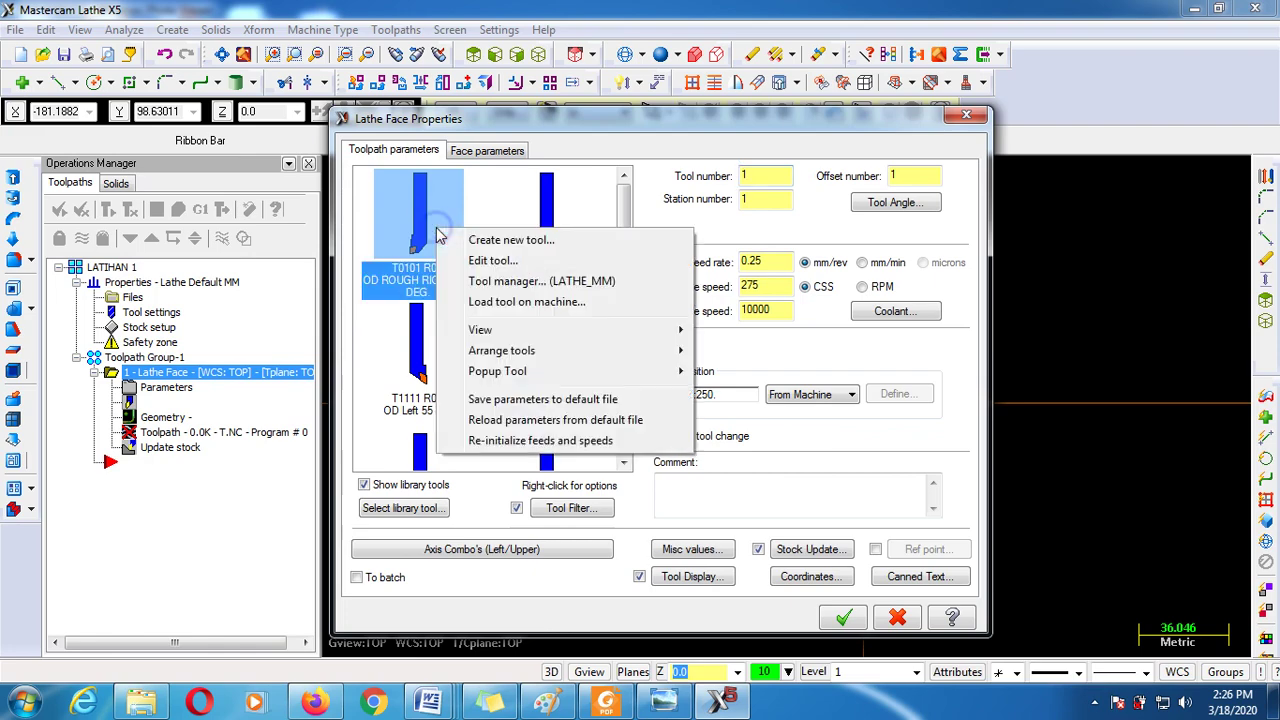
pyautogui.click(494, 261)
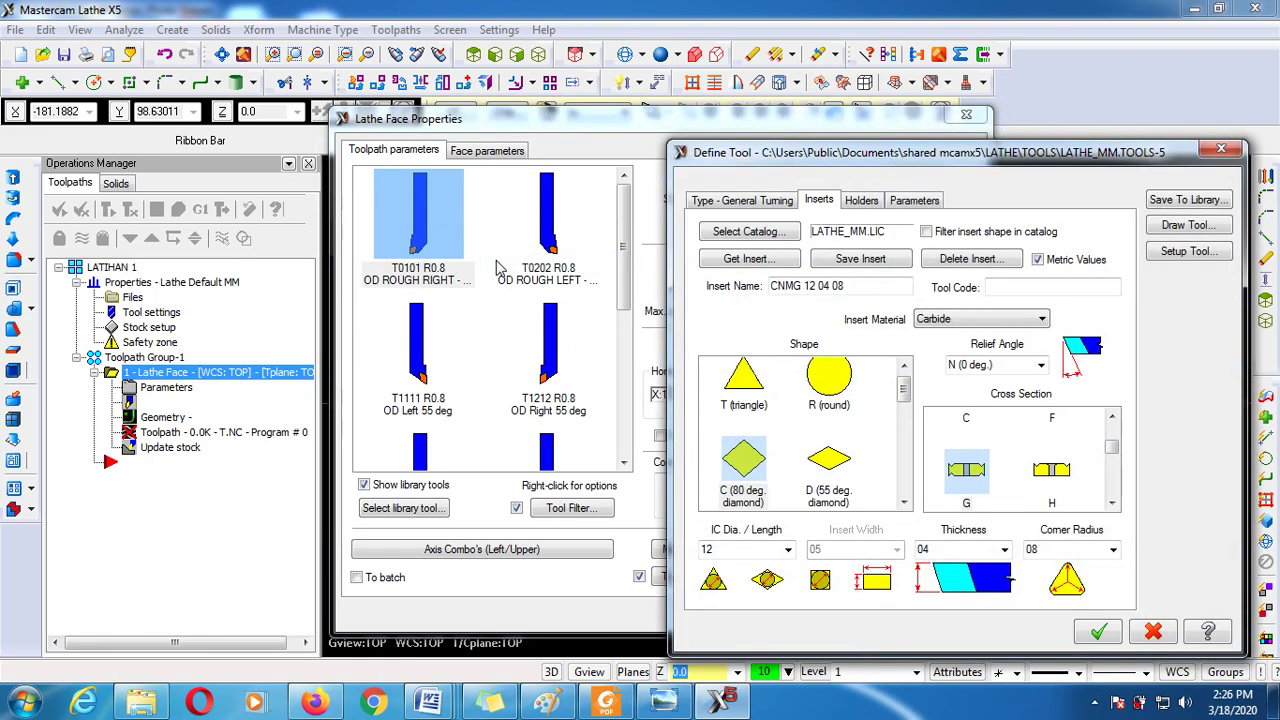
pyautogui.moveTo(905, 152); pyautogui.dragTo(740, 83)
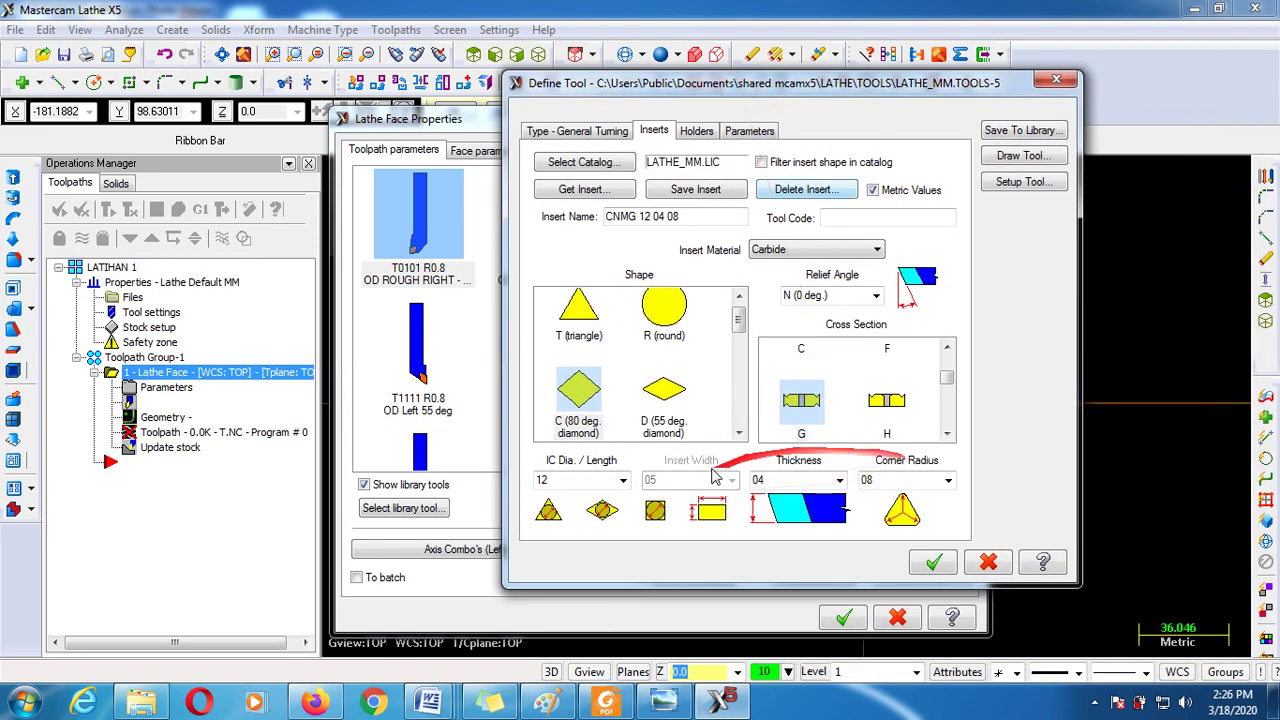
pyautogui.click(697, 133)
pyautogui.click(690, 131)
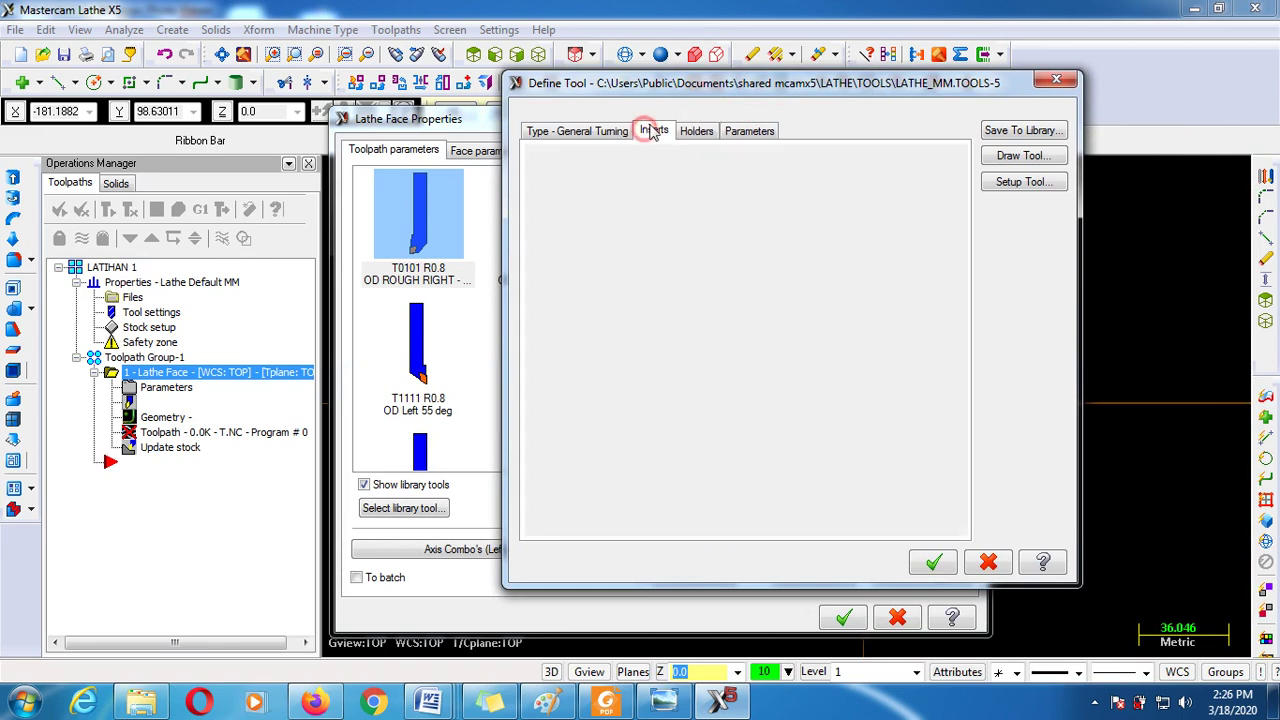
pyautogui.click(697, 132)
pyautogui.click(656, 131)
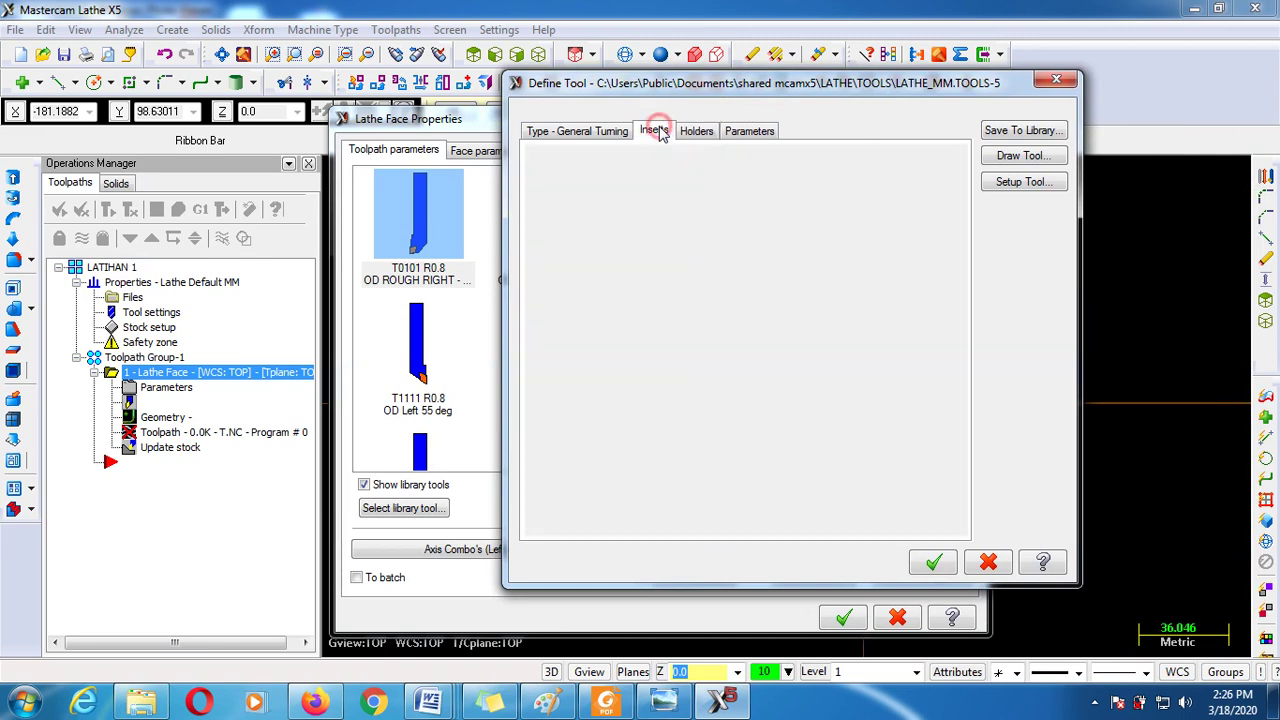
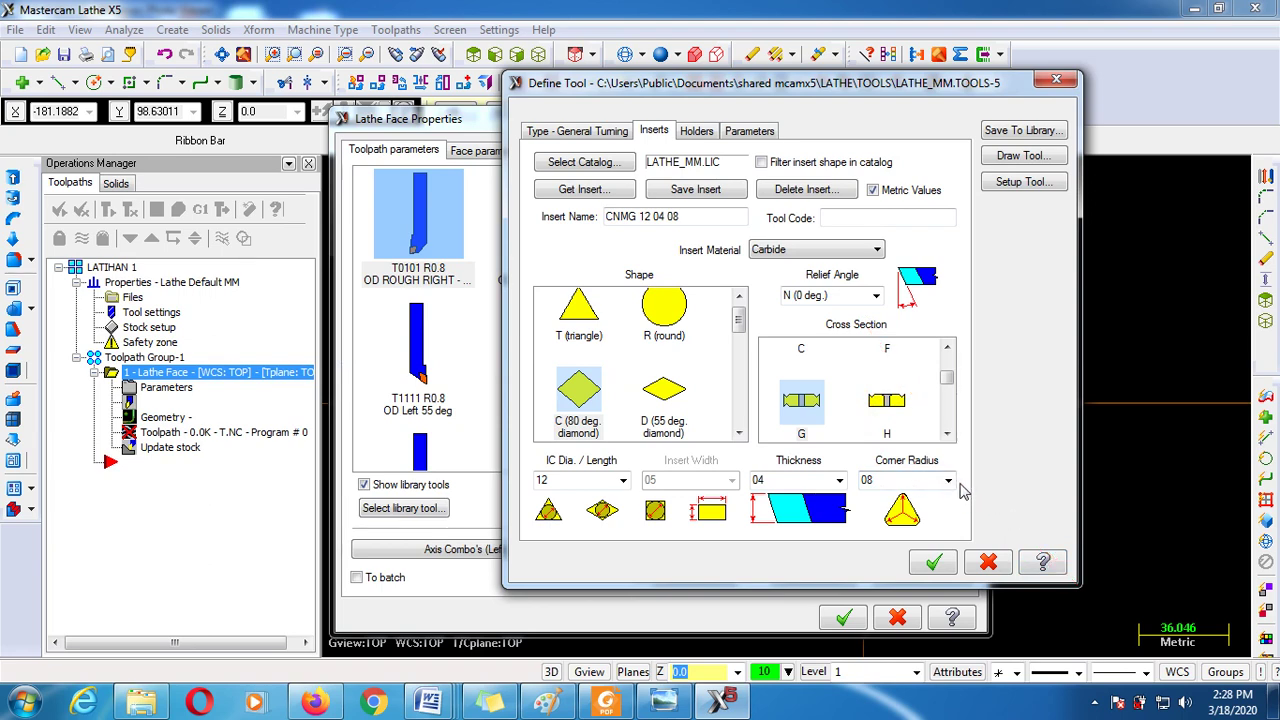
pyautogui.doubleClick(867, 480)
pyautogui.click(948, 480)
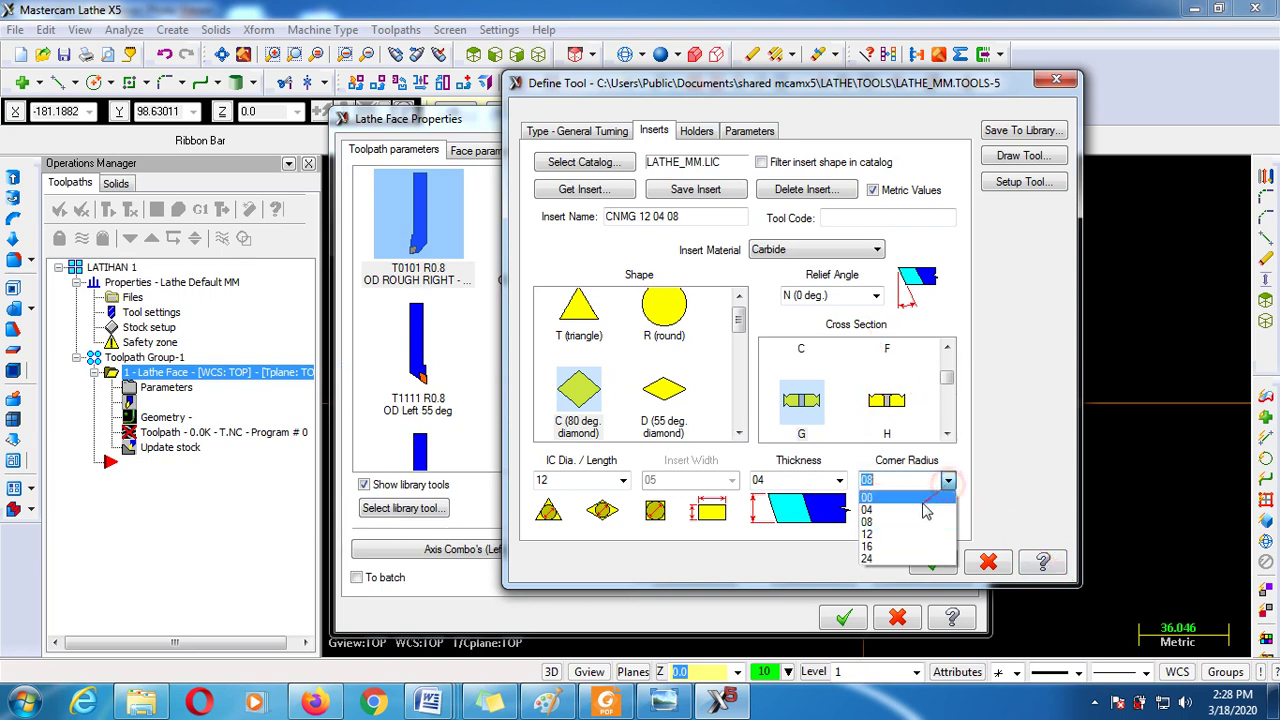
pyautogui.click(877, 522)
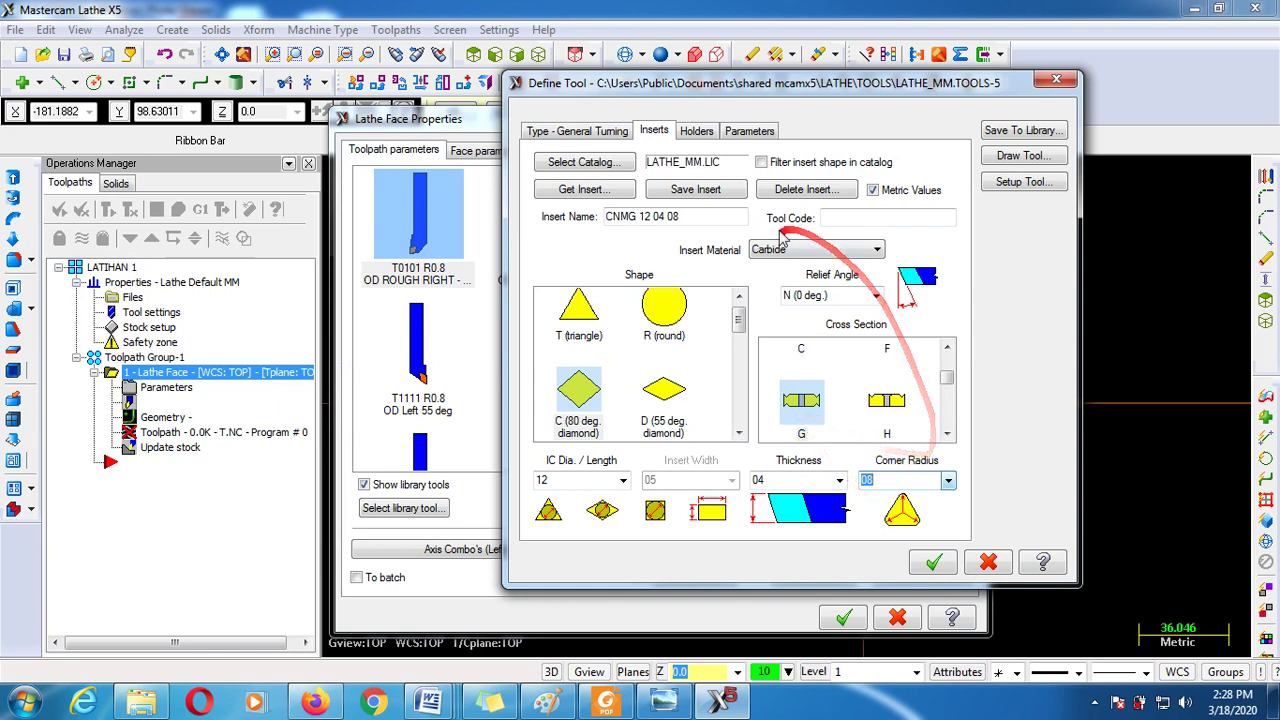
pyautogui.click(935, 563)
pyautogui.click(418, 220)
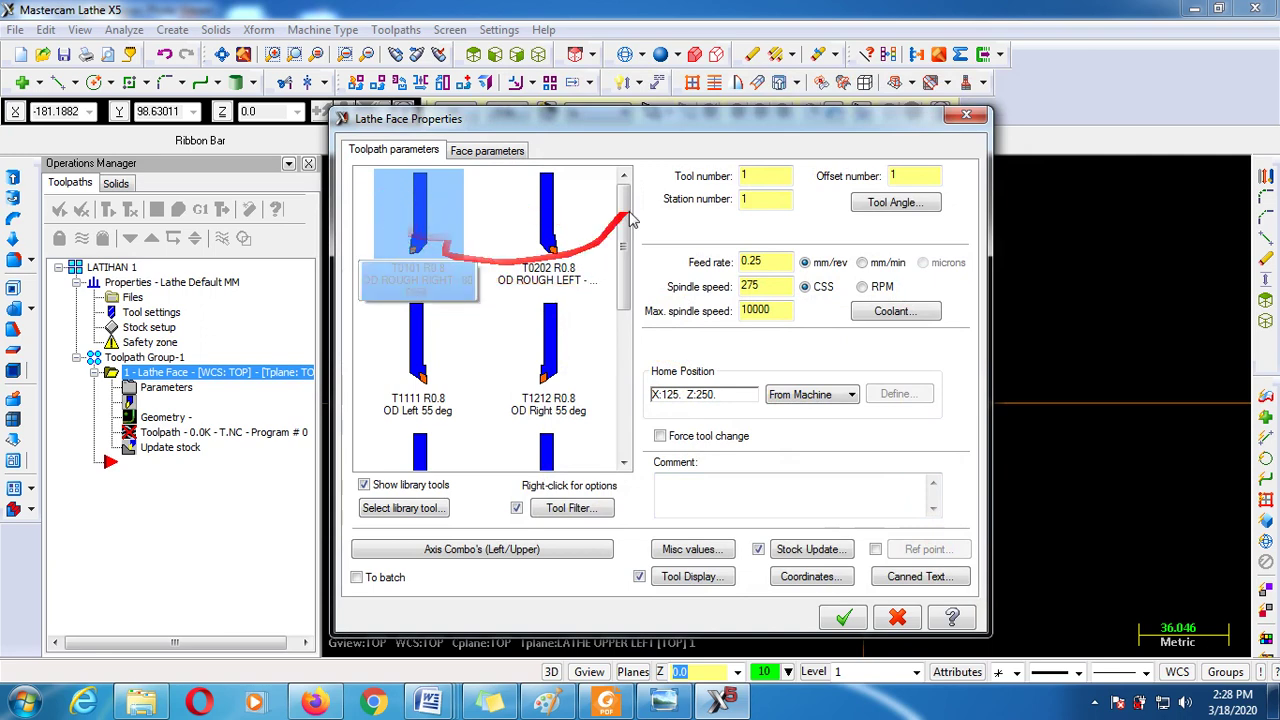
# Review the facing tool's tool number, offset number and station number
pyautogui.click(765, 176)
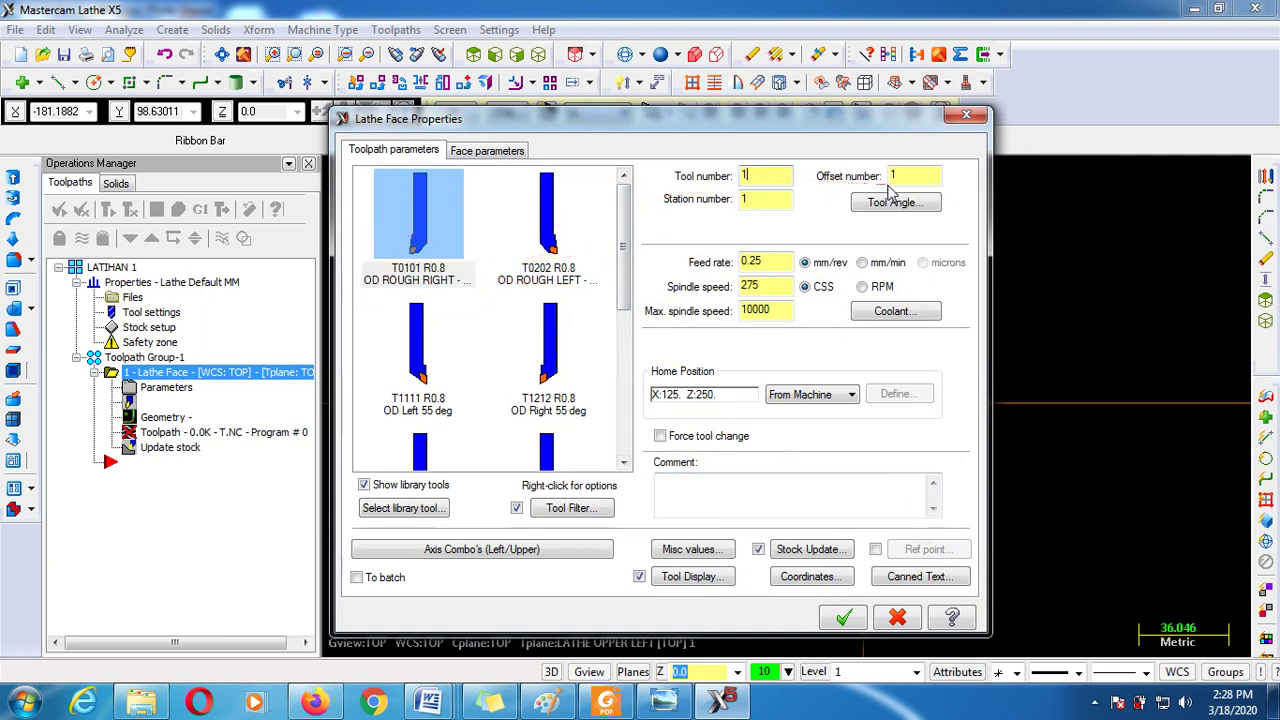
pyautogui.click(771, 198)
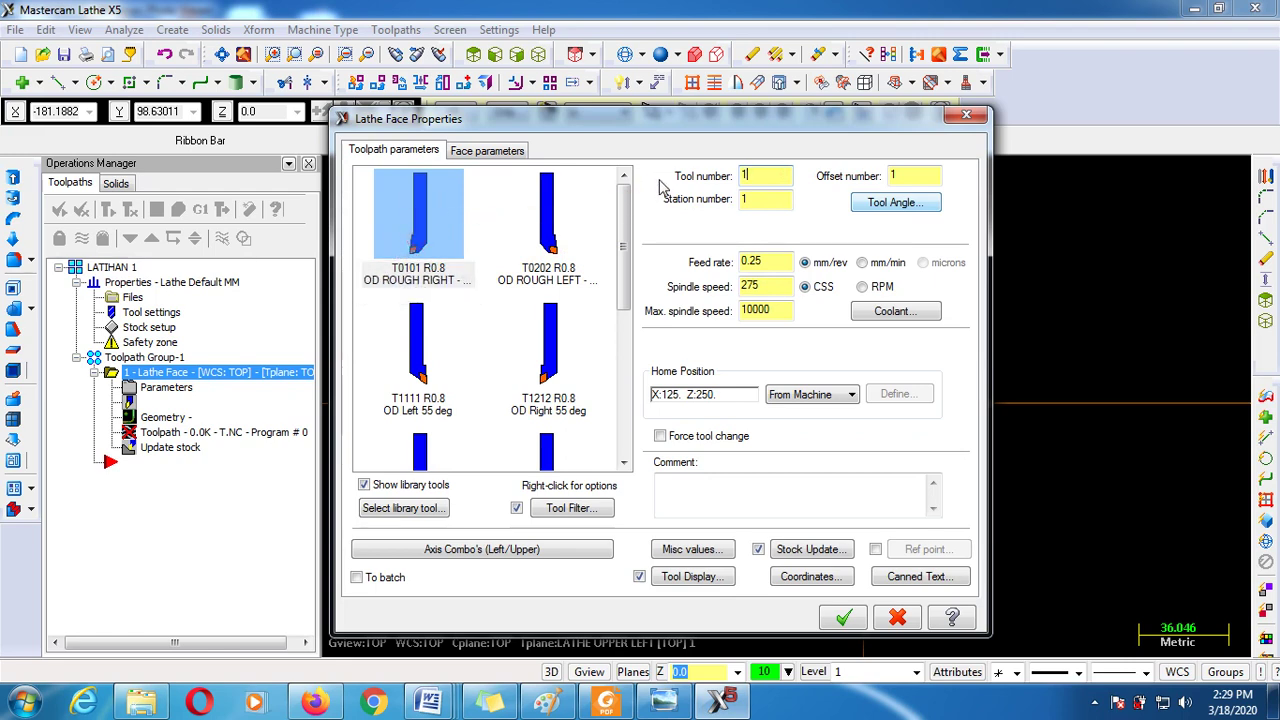
pyautogui.doubleClick(746, 176)
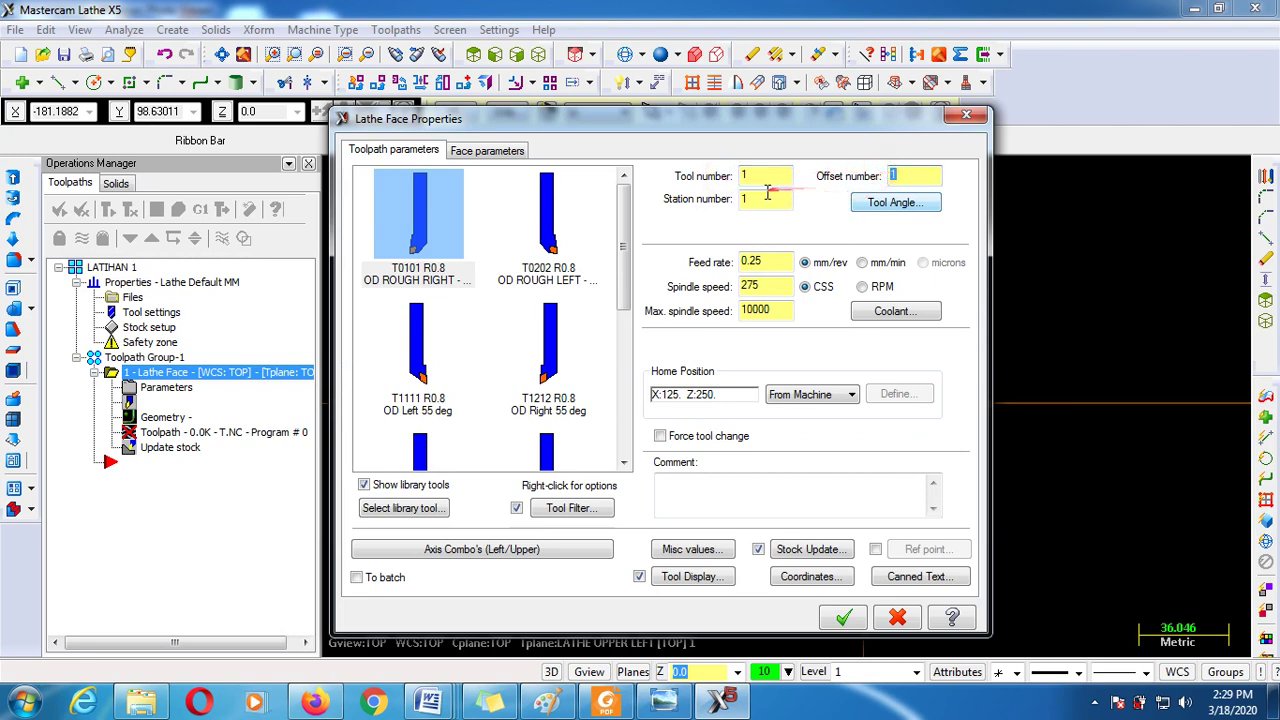
pyautogui.doubleClick(740, 199)
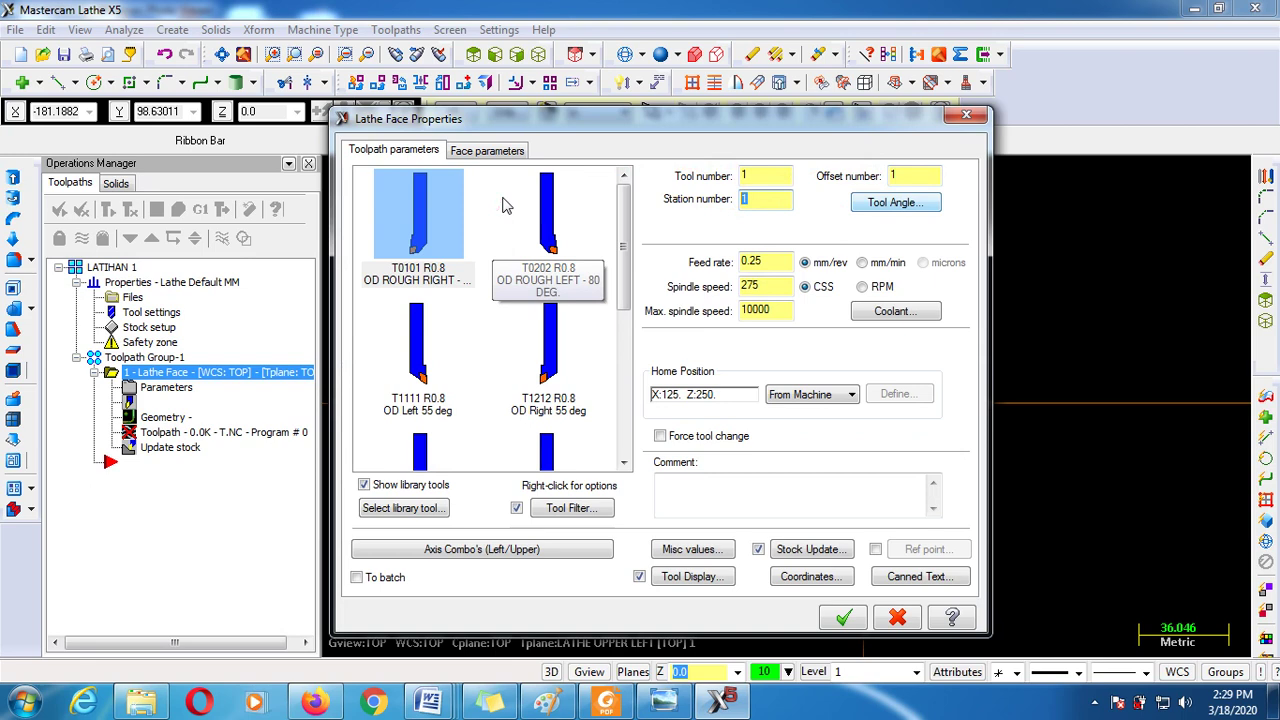
pyautogui.click(757, 177)
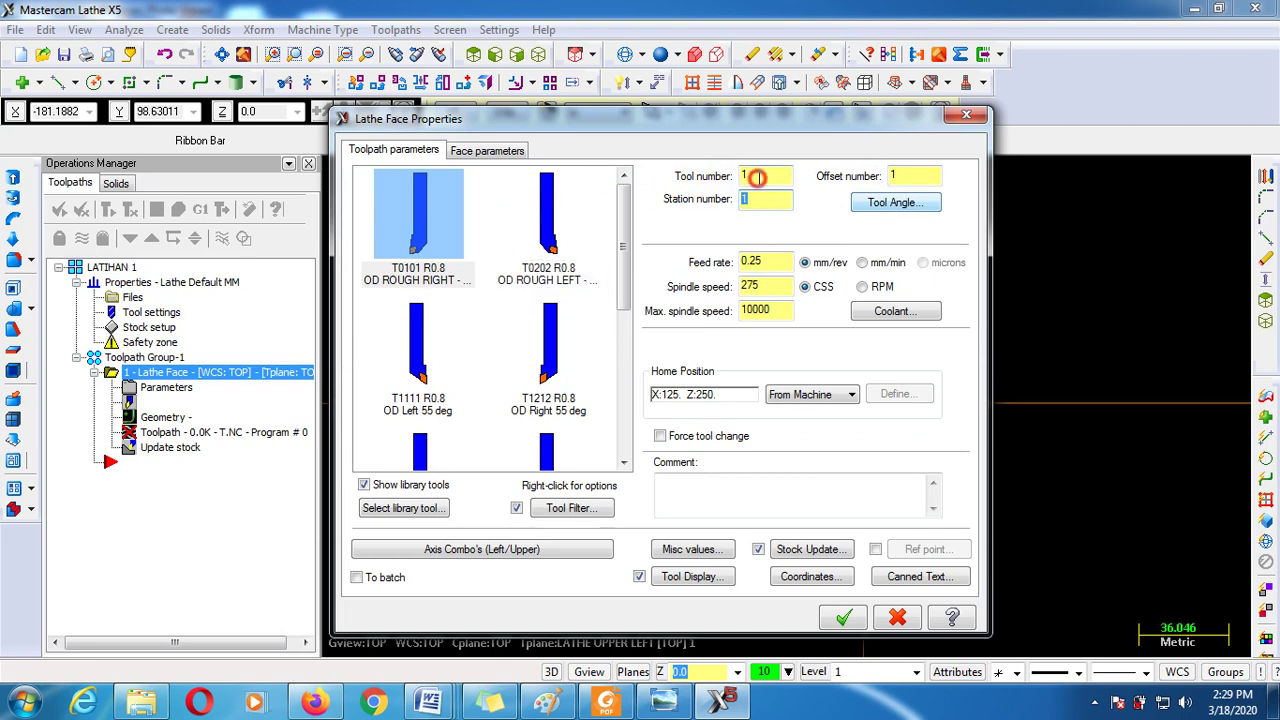
pyautogui.moveTo(757, 177); pyautogui.dragTo(733, 179)
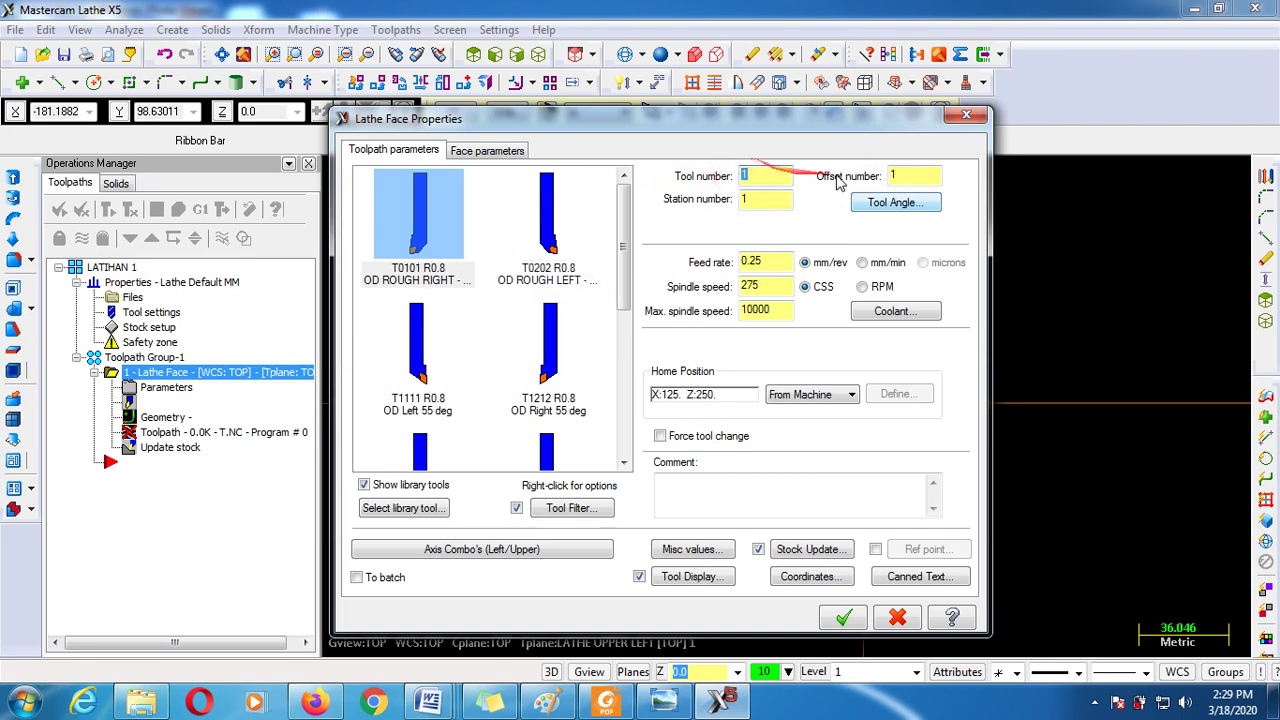
pyautogui.click(768, 175)
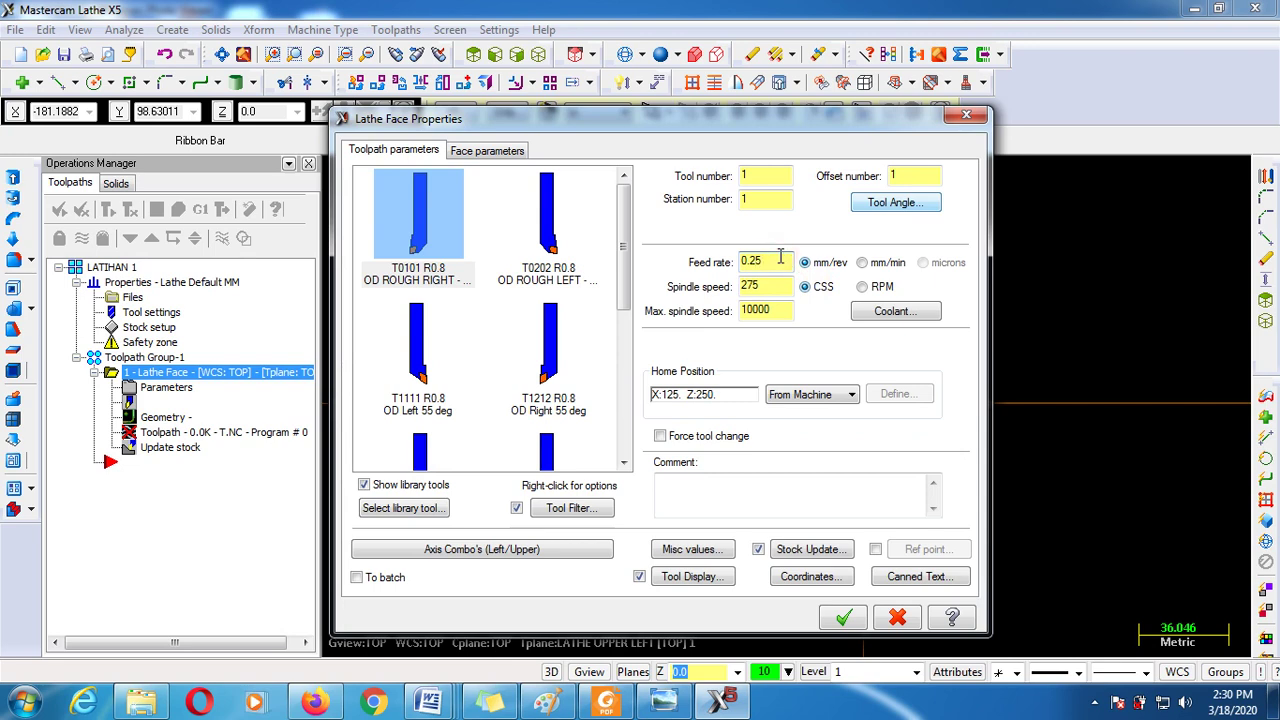
# Set the facing feed rate to 0.15 mm/rev and the spindle speed to 800 in RPM mode
pyautogui.press('BackSpace')
pyautogui.moveTo(742, 287); pyautogui.dragTo(936, 298)
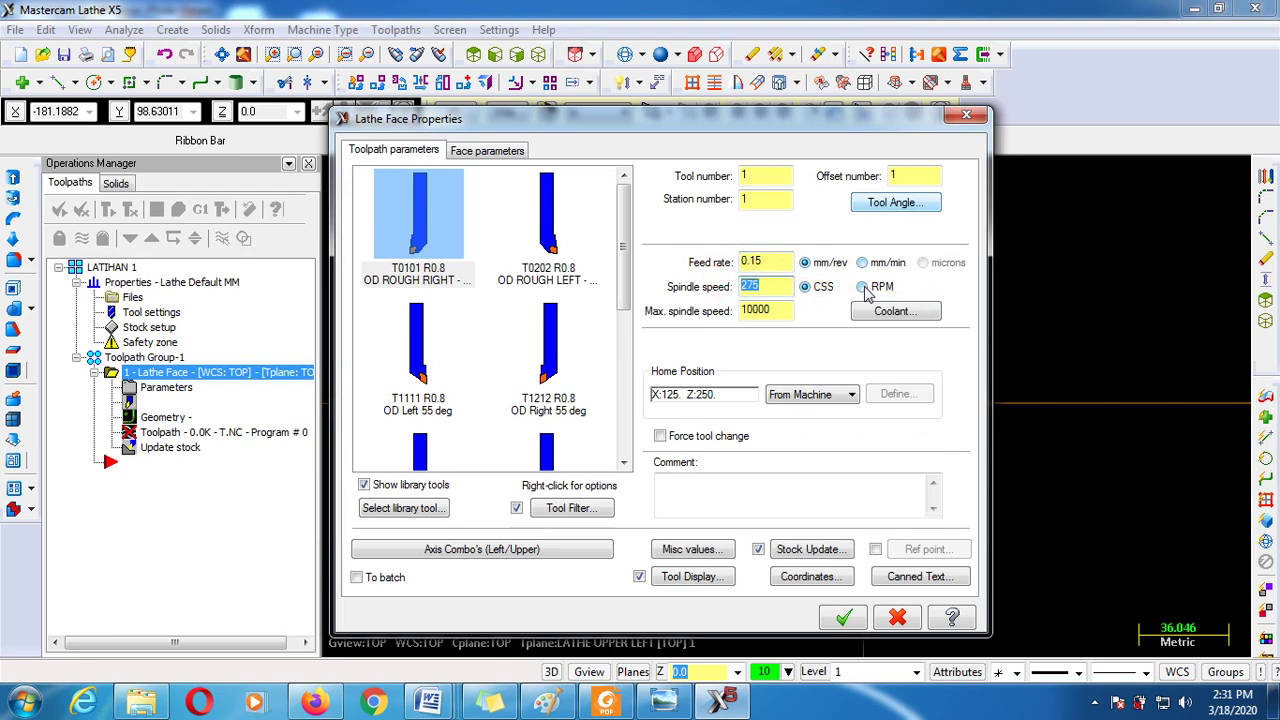
pyautogui.click(862, 287)
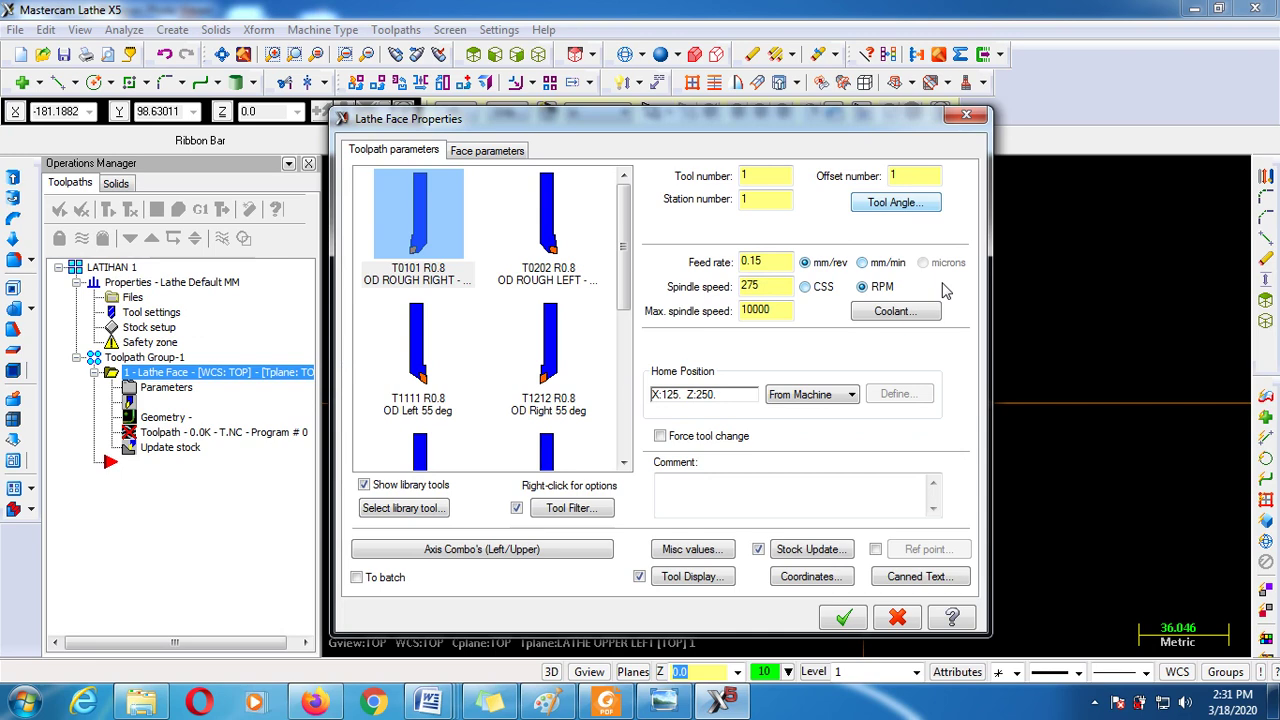
pyautogui.doubleClick(762, 287)
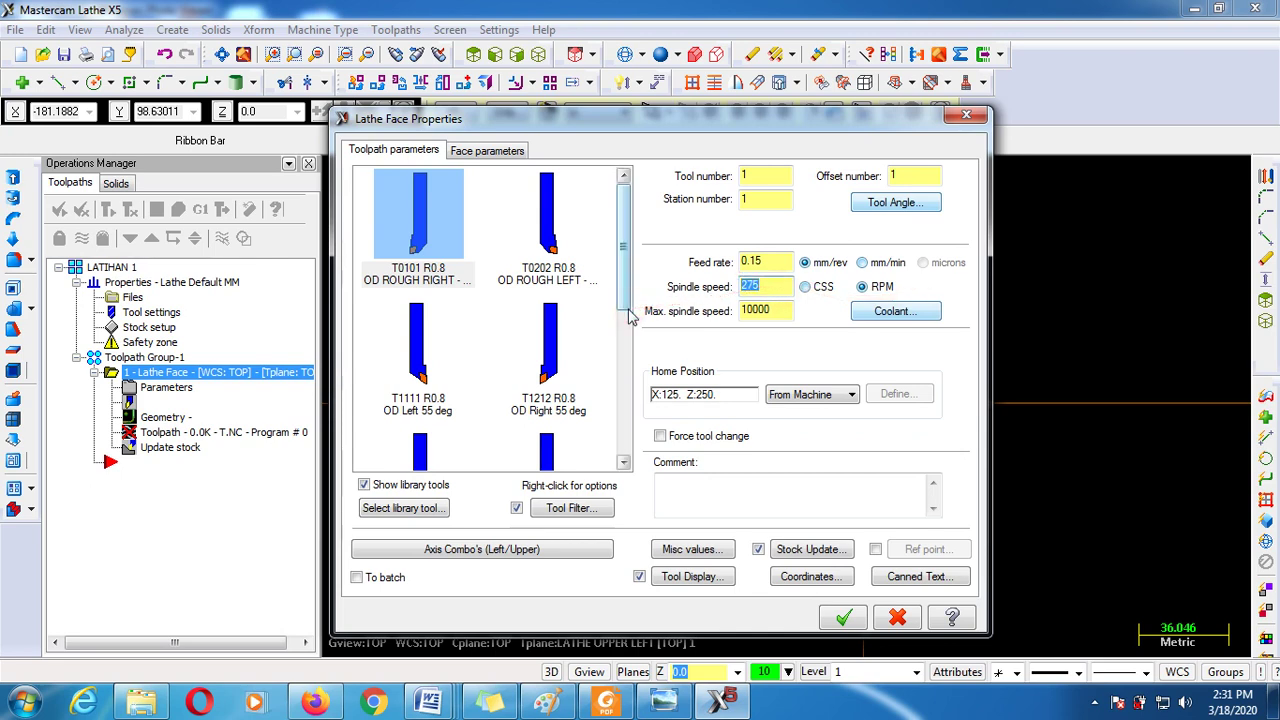
pyautogui.write('800')
pyautogui.click(776, 311)
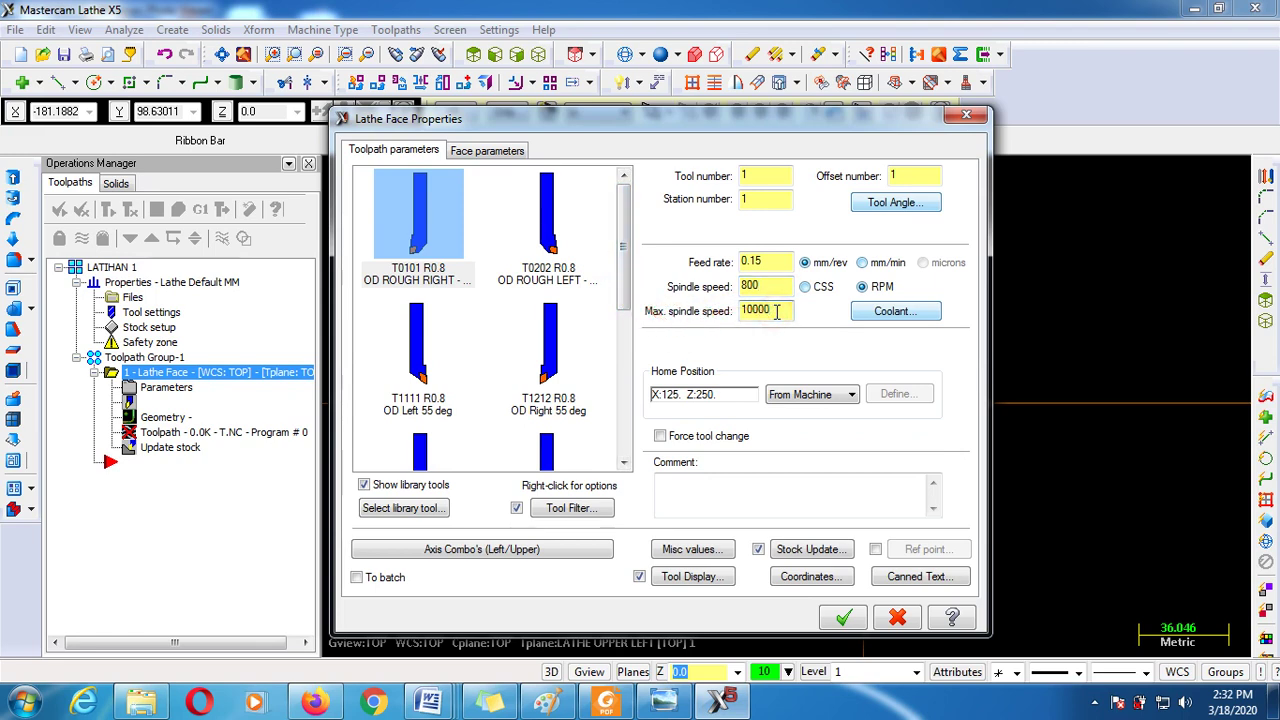
# Turn flood coolant on for the facing operation and accept the coolant settings
pyautogui.click(895, 313)
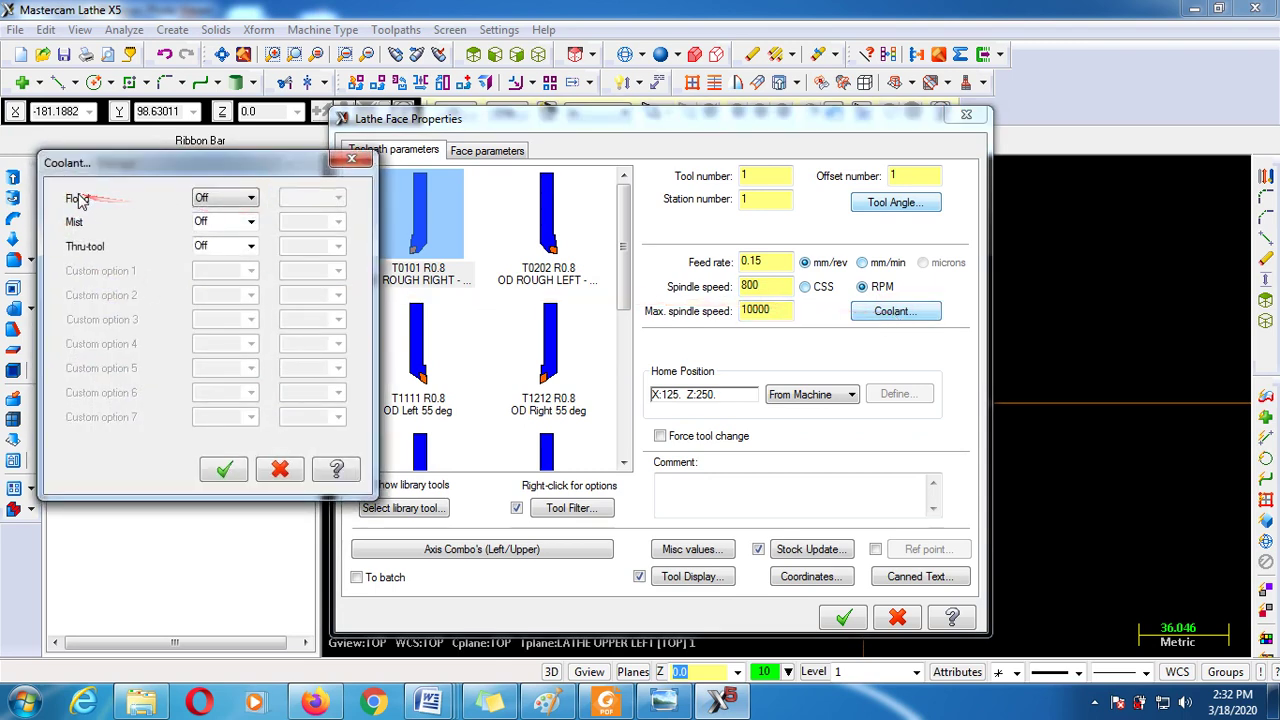
pyautogui.click(250, 198)
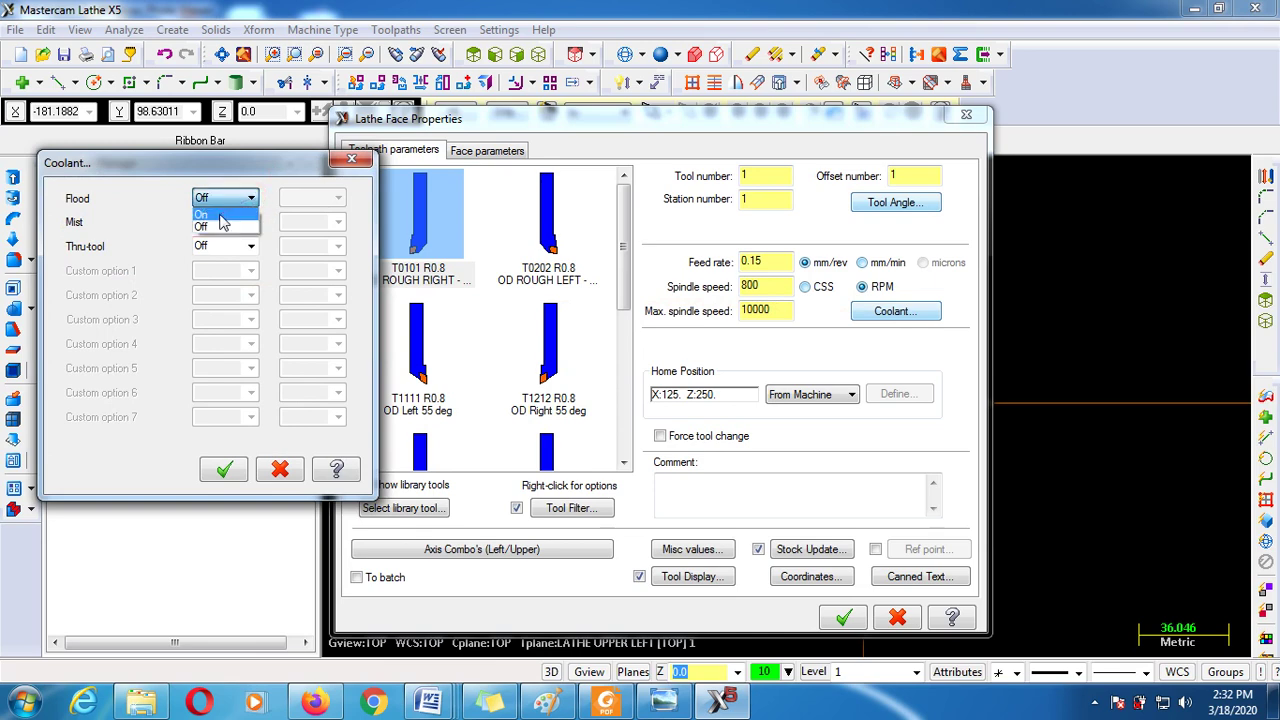
pyautogui.click(221, 215)
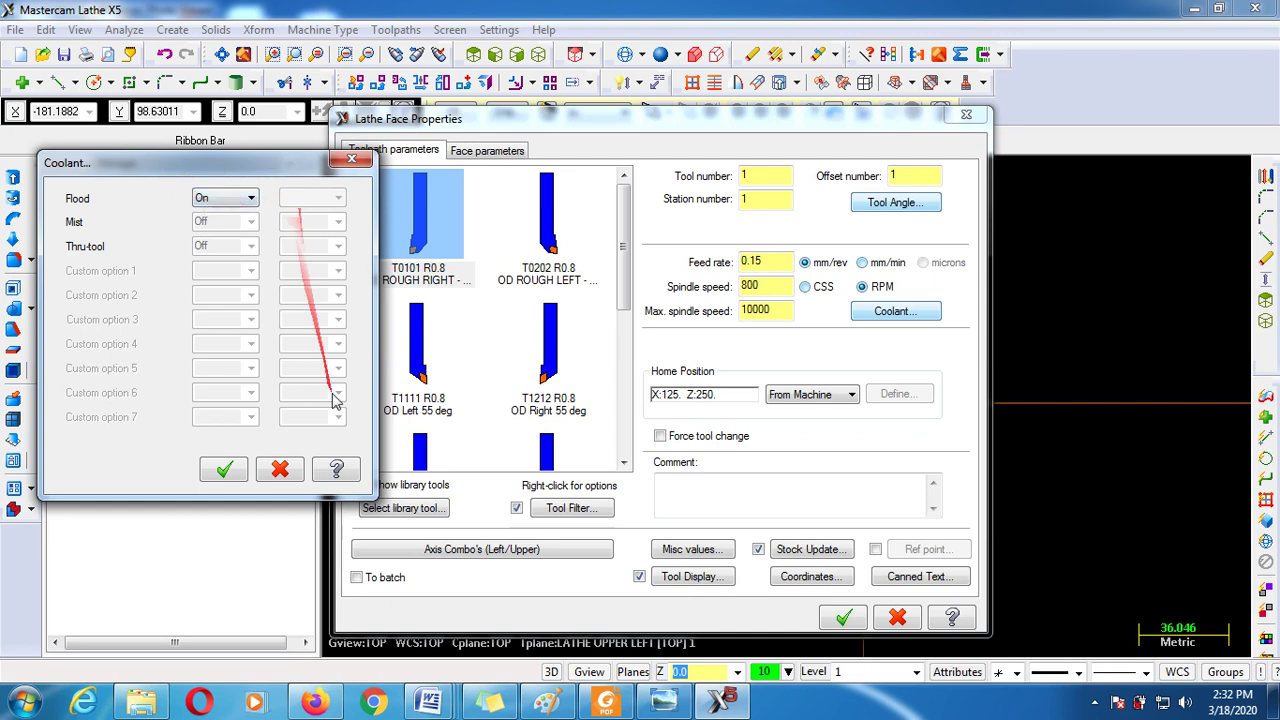
pyautogui.click(224, 469)
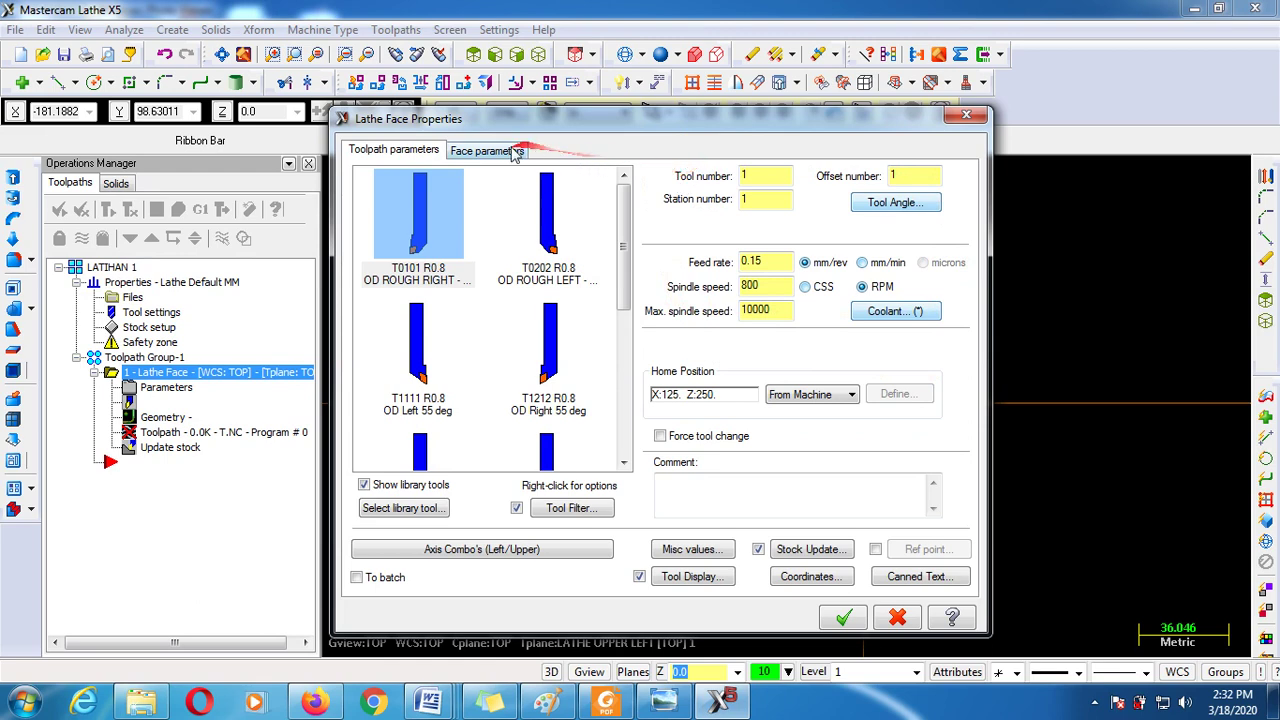
pyautogui.click(480, 151)
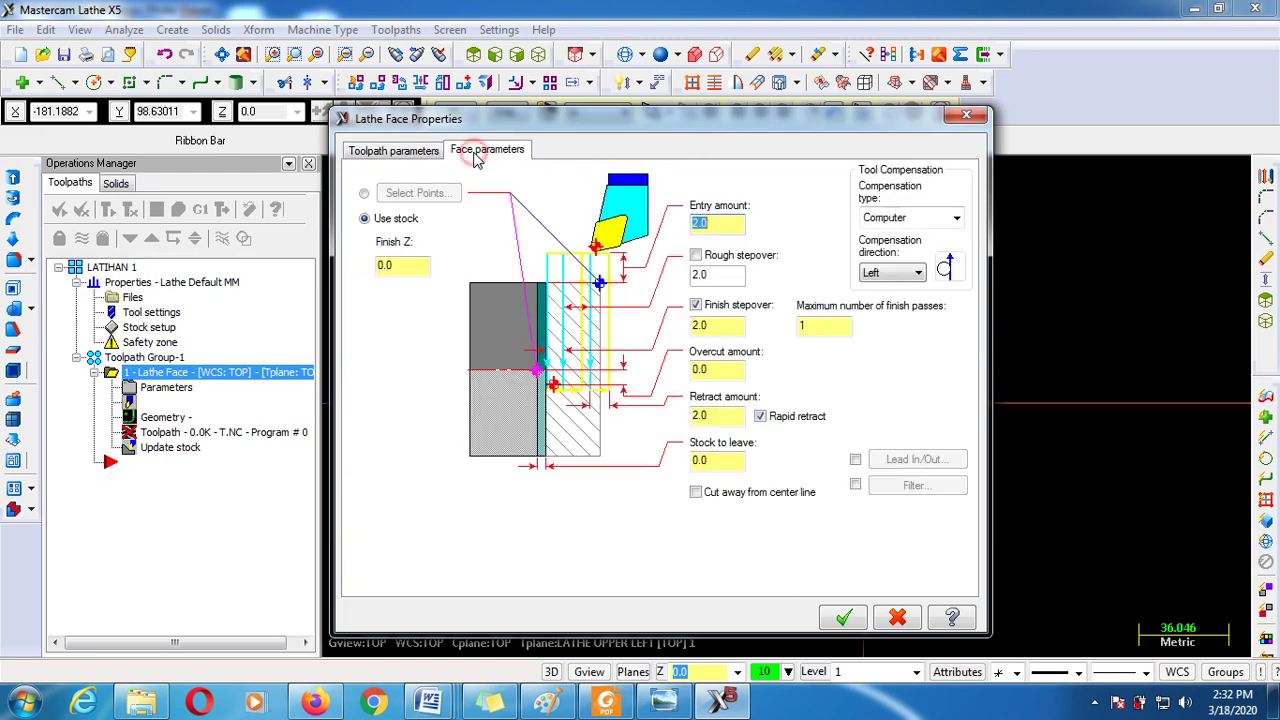
pyautogui.click(385, 151)
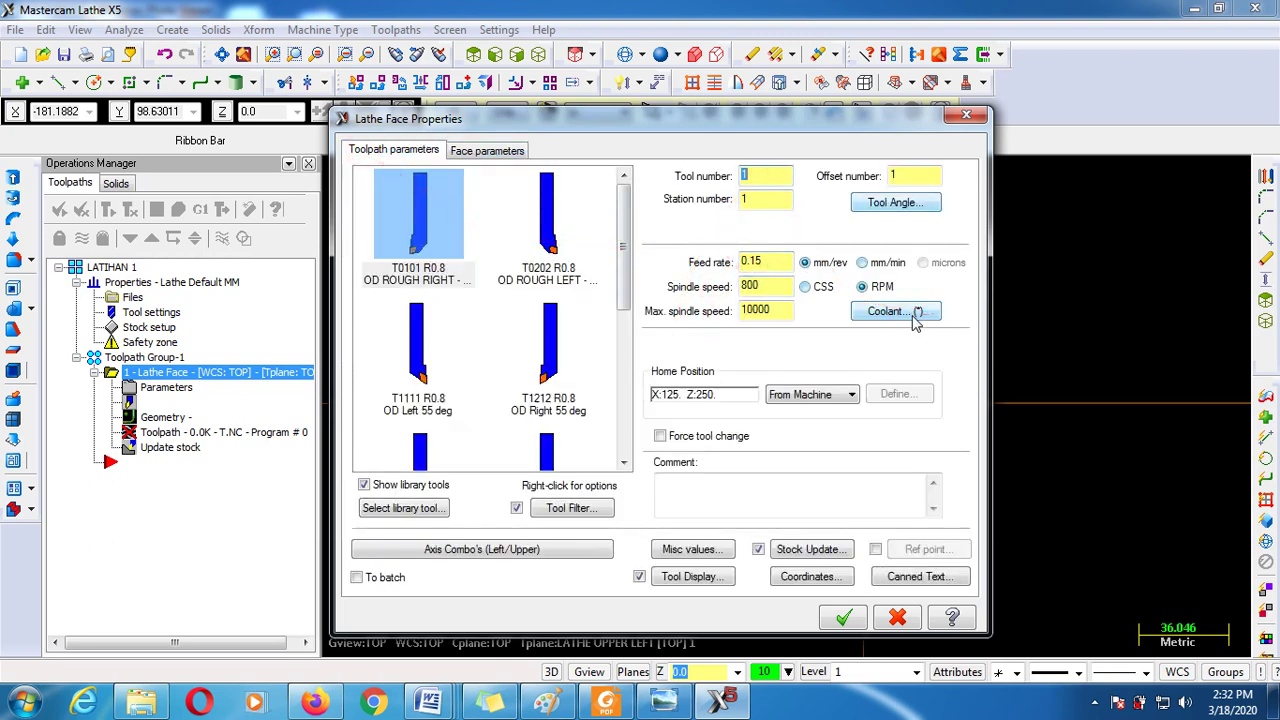
# Enable the facing rough stepover at 0.5, set the finish stepover to 0.2, and accept the face parameters to generate the toolpath
pyautogui.click(485, 151)
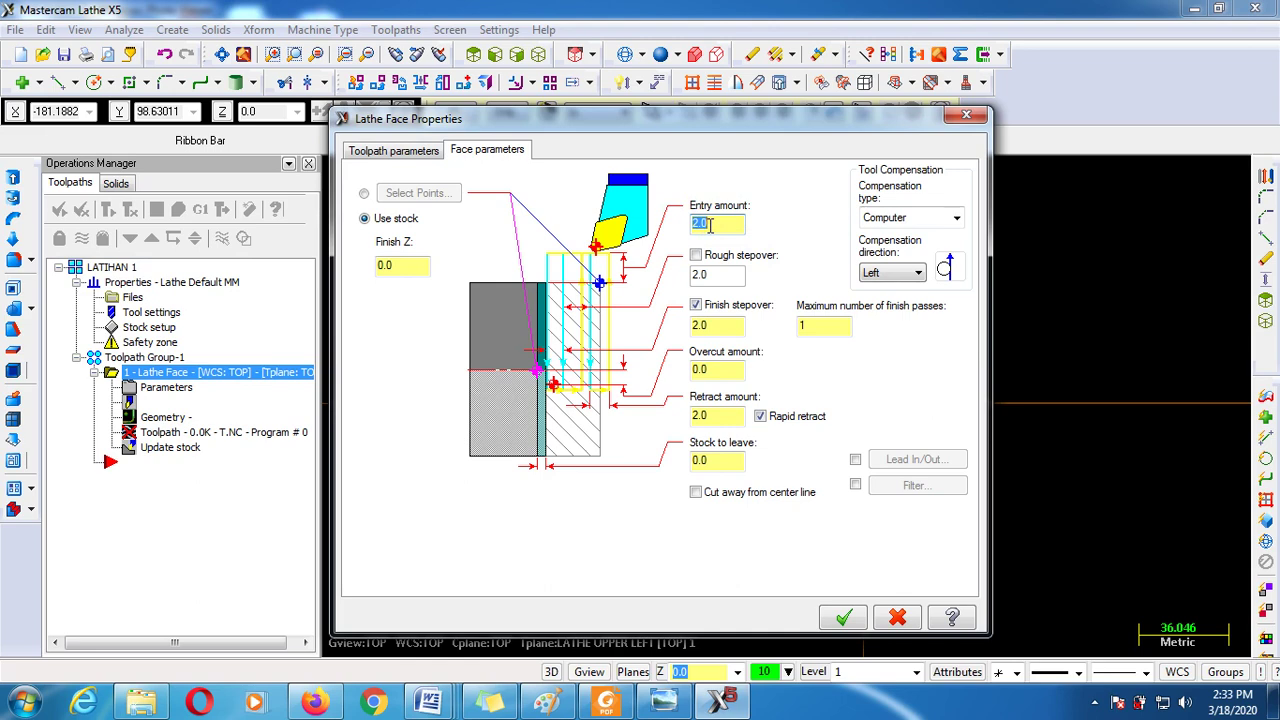
pyautogui.click(717, 223)
pyautogui.click(696, 256)
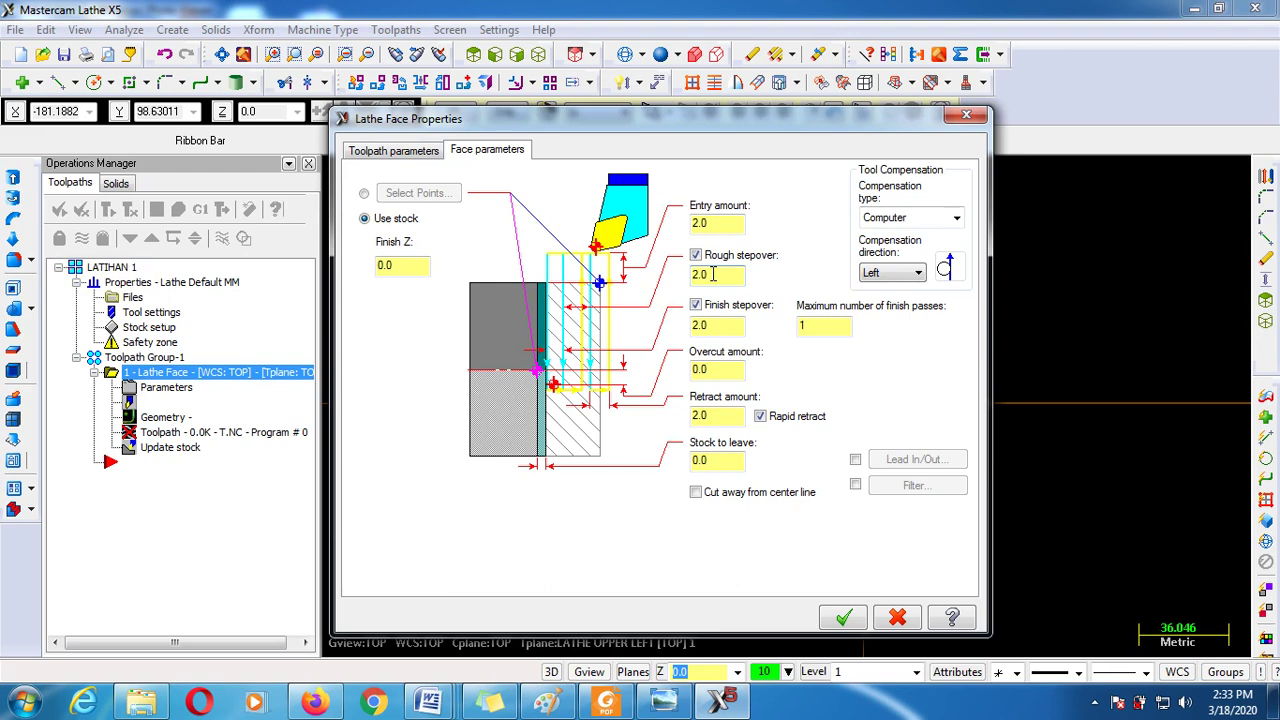
pyautogui.moveTo(712, 273); pyautogui.dragTo(691, 274)
pyautogui.moveTo(731, 321); pyautogui.dragTo(660, 330)
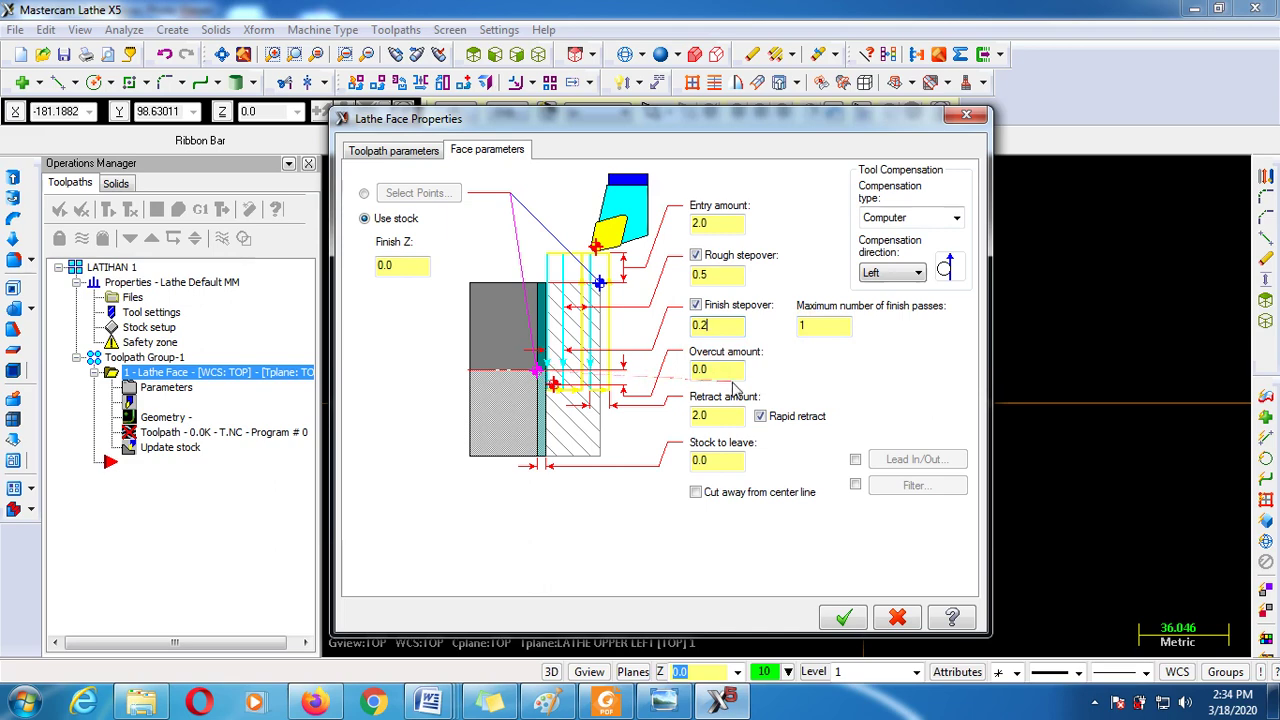
pyautogui.click(723, 416)
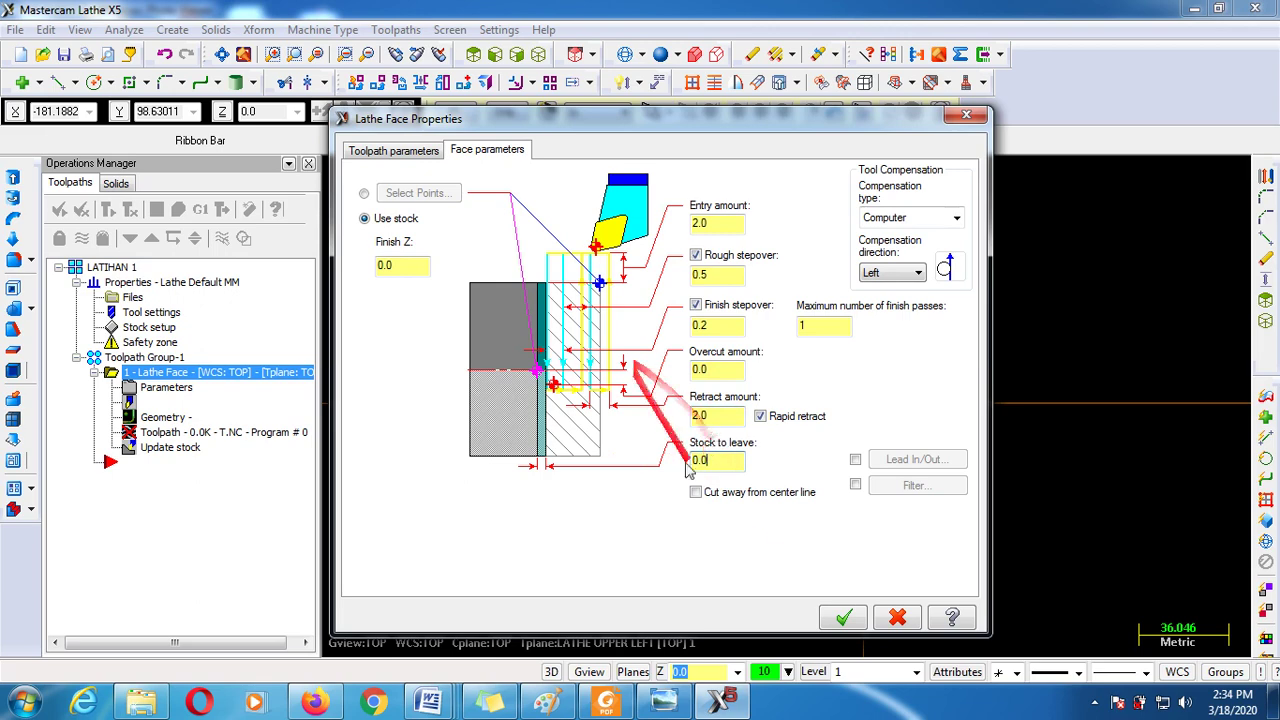
pyautogui.click(843, 617)
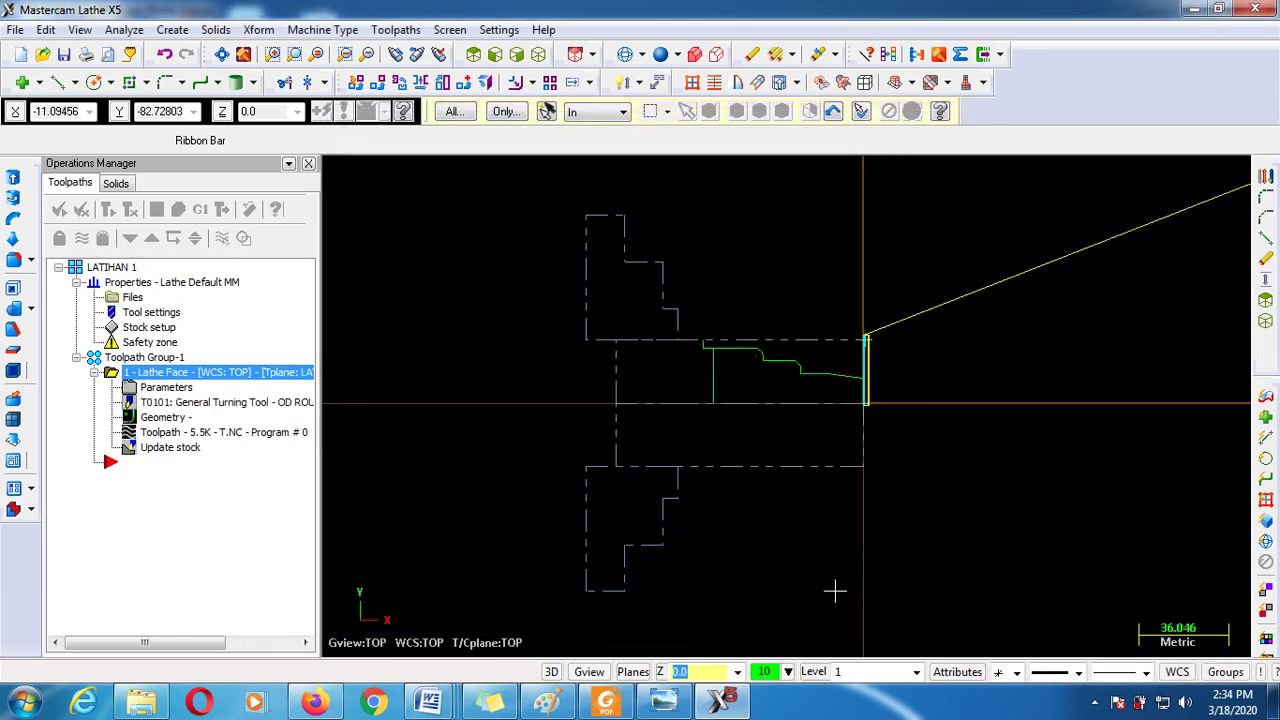
# Backplot the facing operation, play the tool motion along the facing passes, and close the backplot
pyautogui.scroll(5, 903, 357)
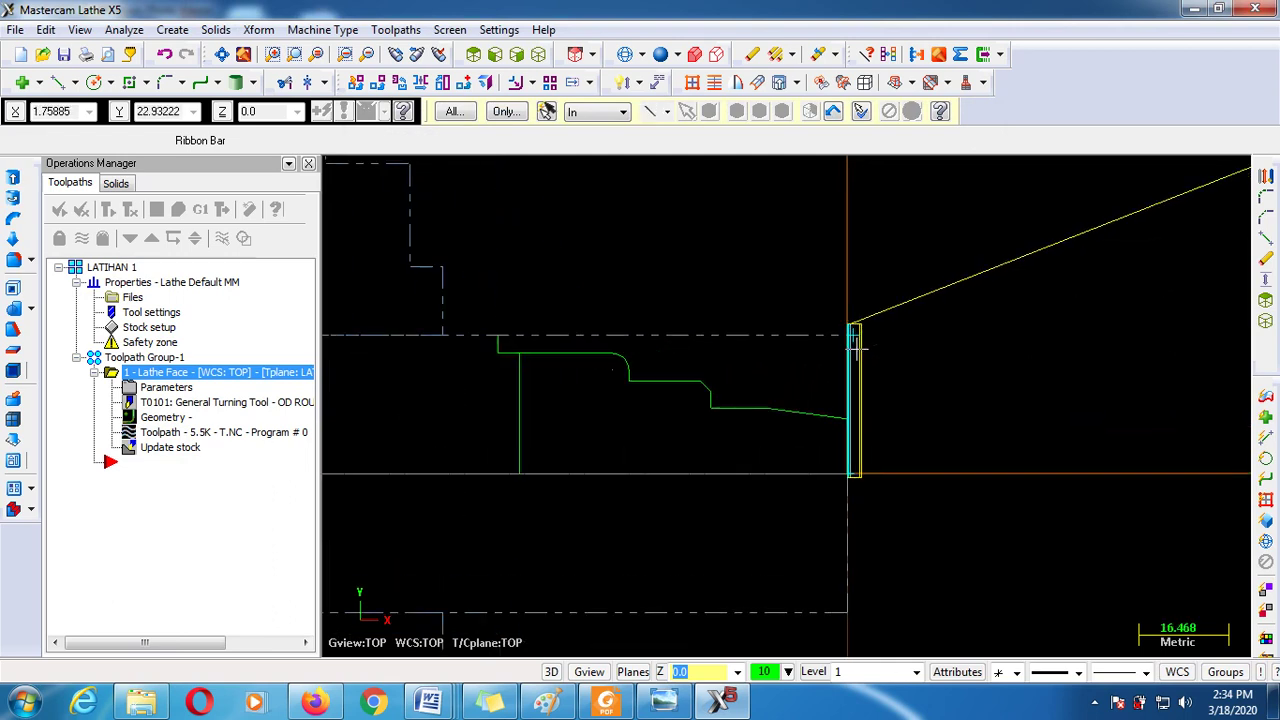
pyautogui.scroll(2, 858, 348)
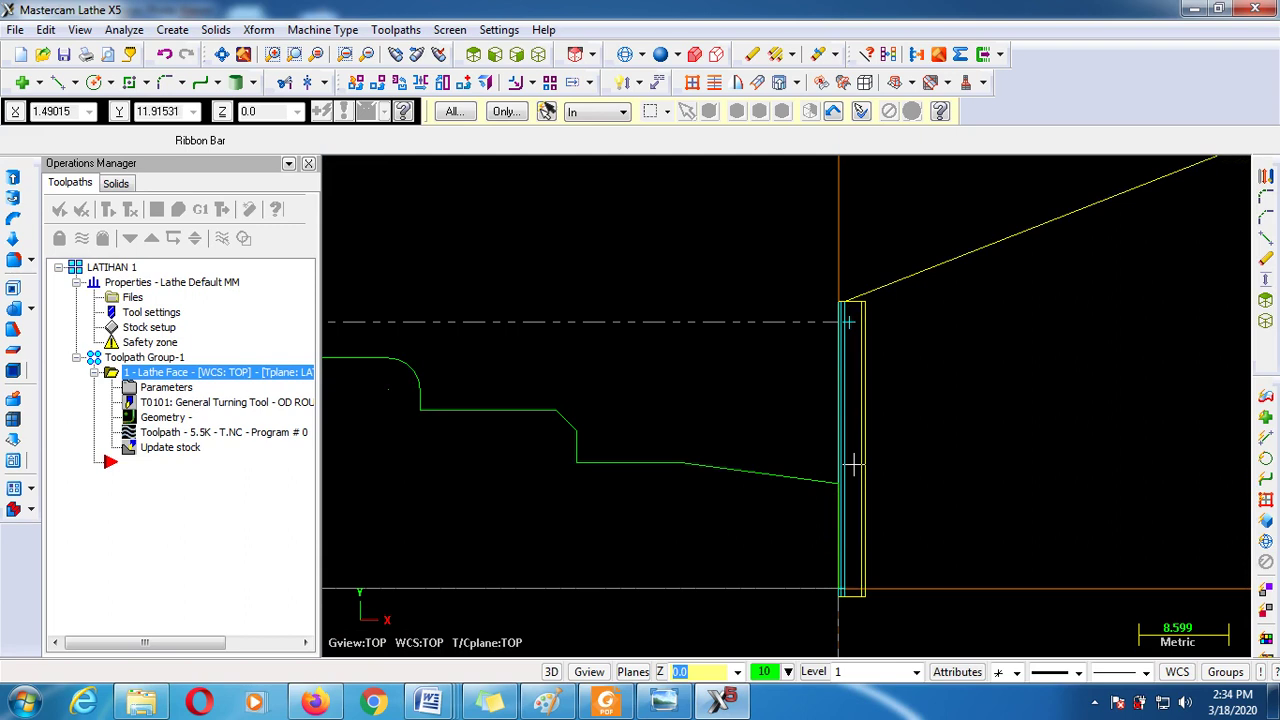
pyautogui.scroll(-5, 734, 517)
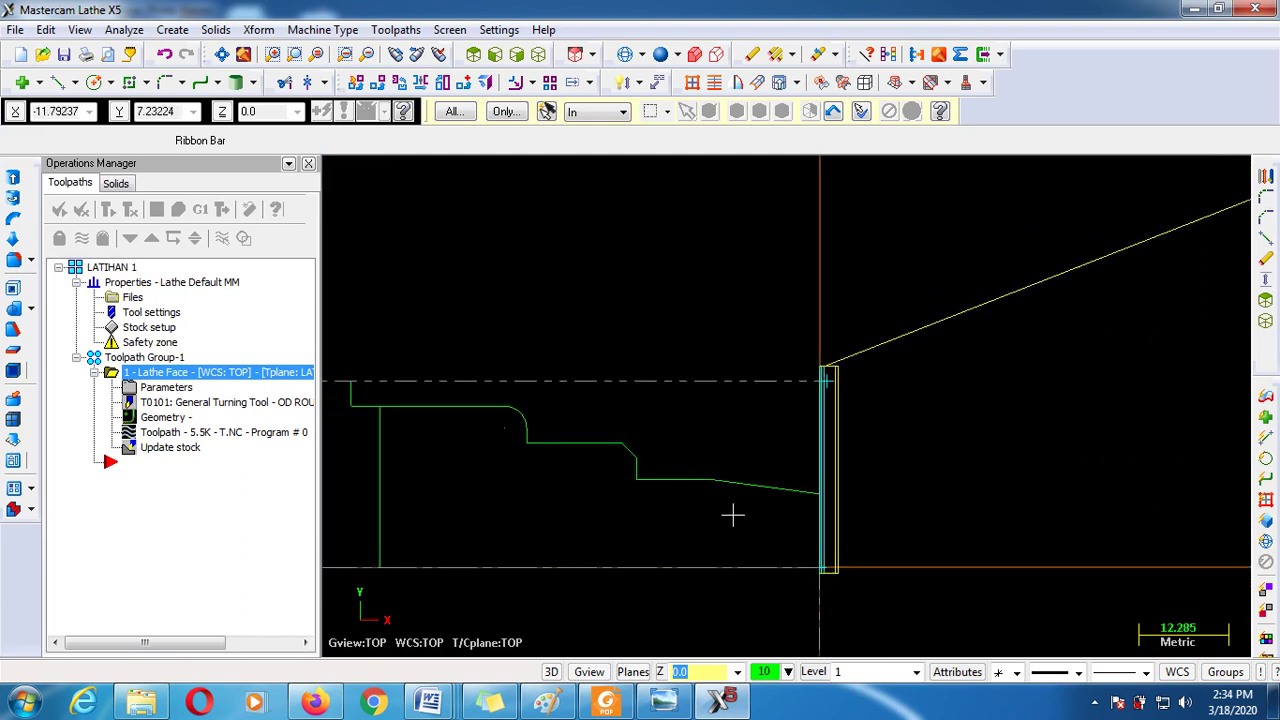
pyautogui.scroll(2, 838, 545)
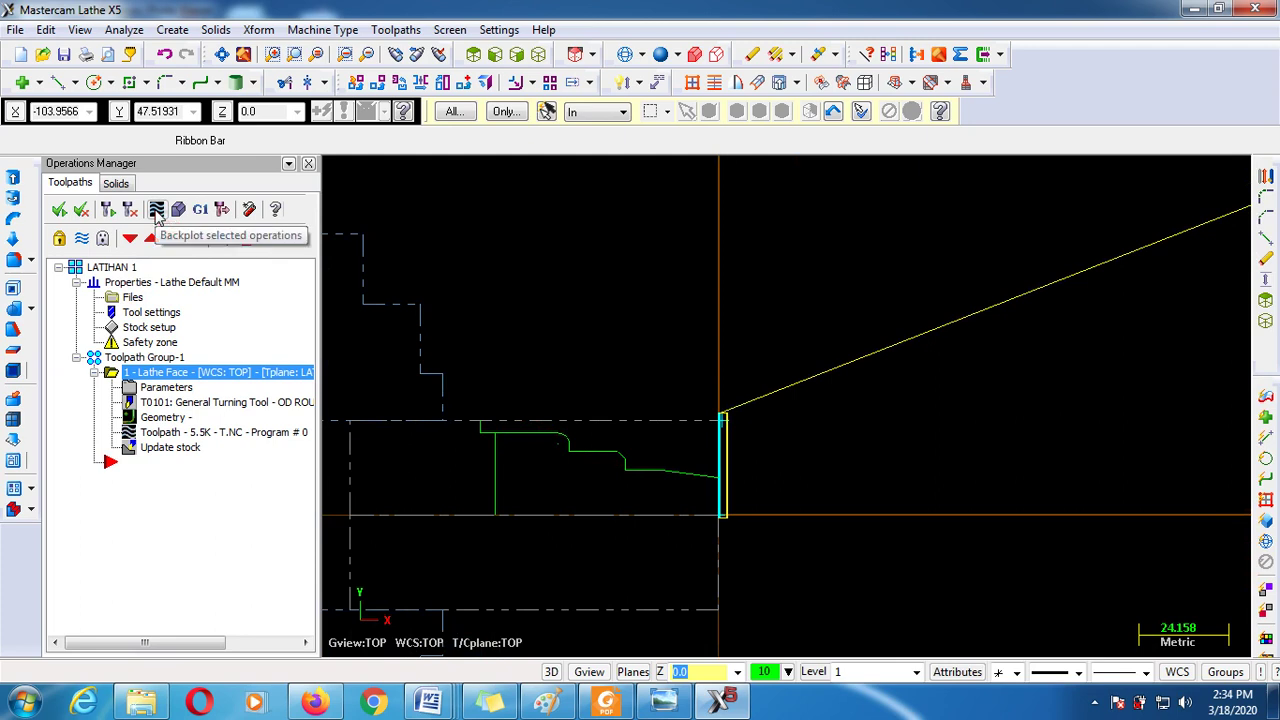
pyautogui.click(157, 211)
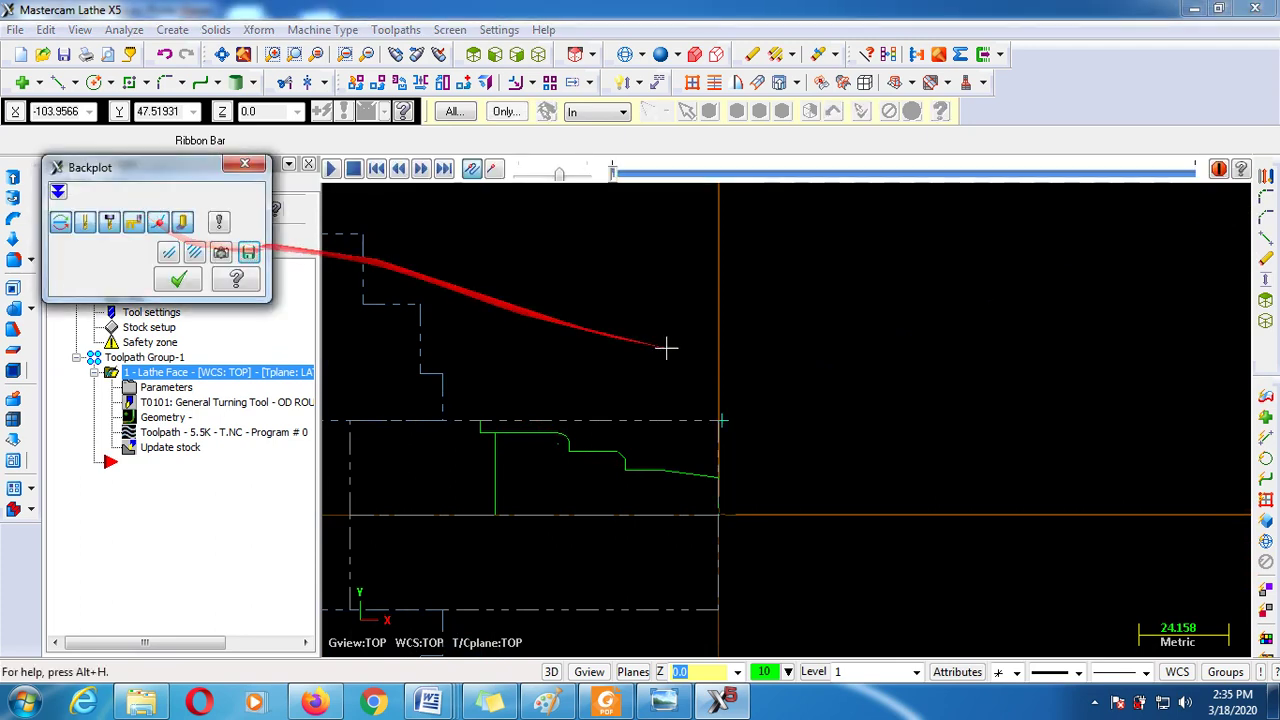
pyautogui.scroll(-4, 680, 355)
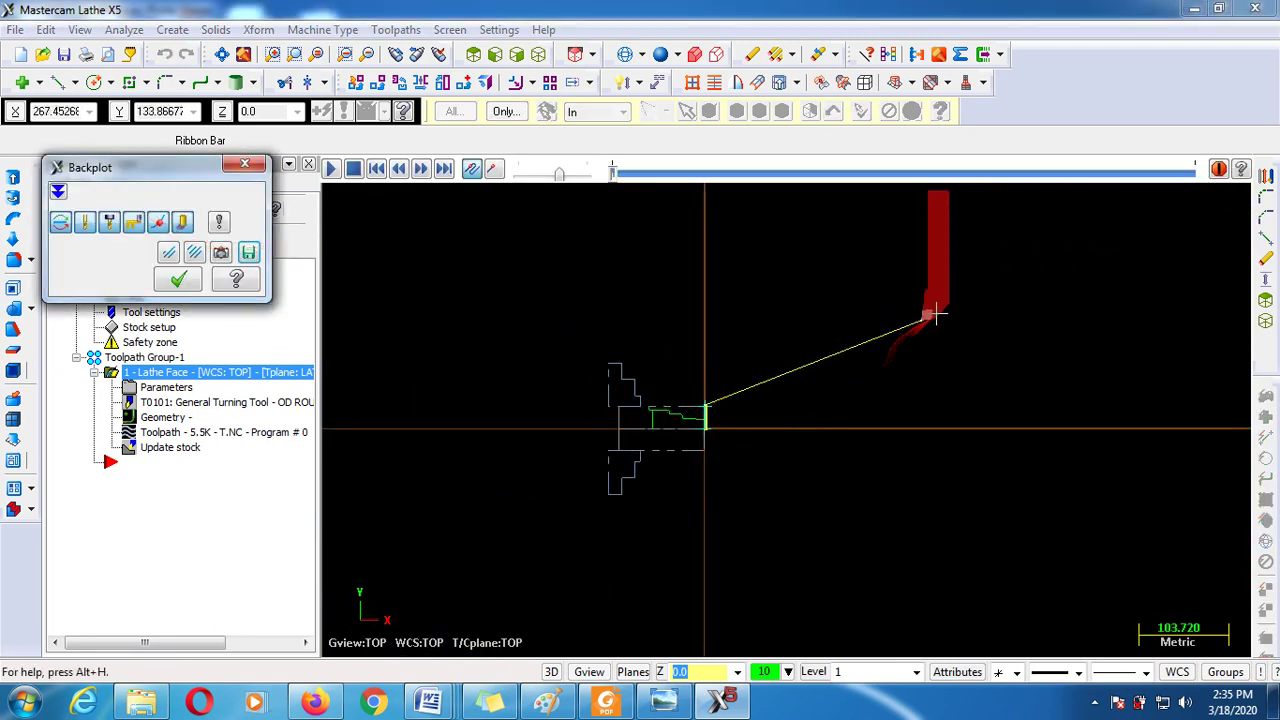
pyautogui.scroll(1, 693, 430)
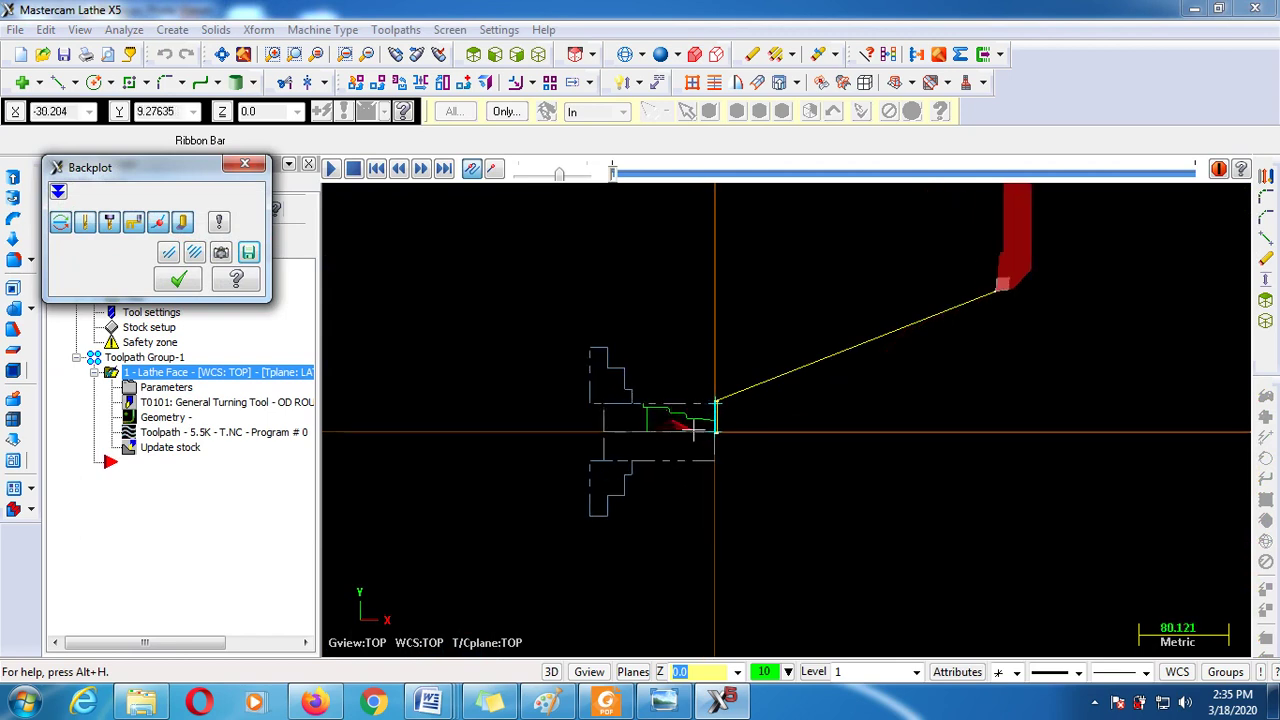
pyautogui.scroll(5, 700, 430)
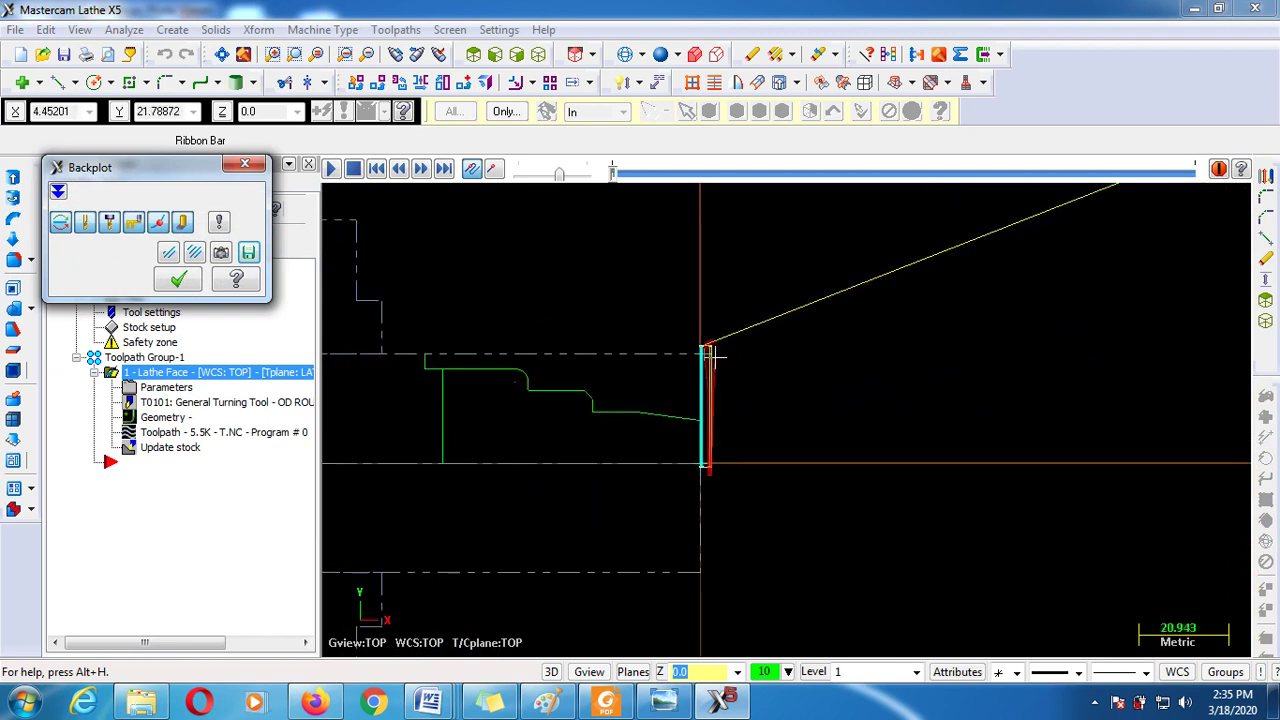
pyautogui.scroll(2, 690, 330)
pyautogui.click(330, 169)
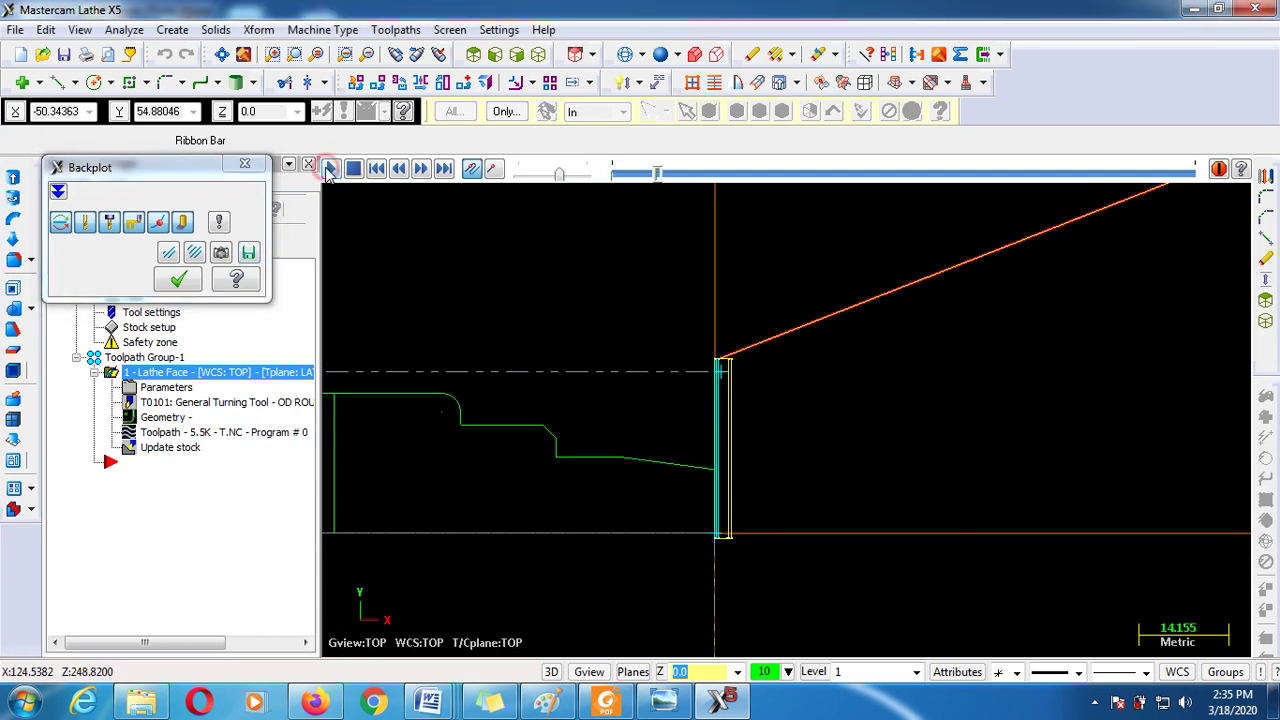
pyautogui.scroll(-5, 686, 386)
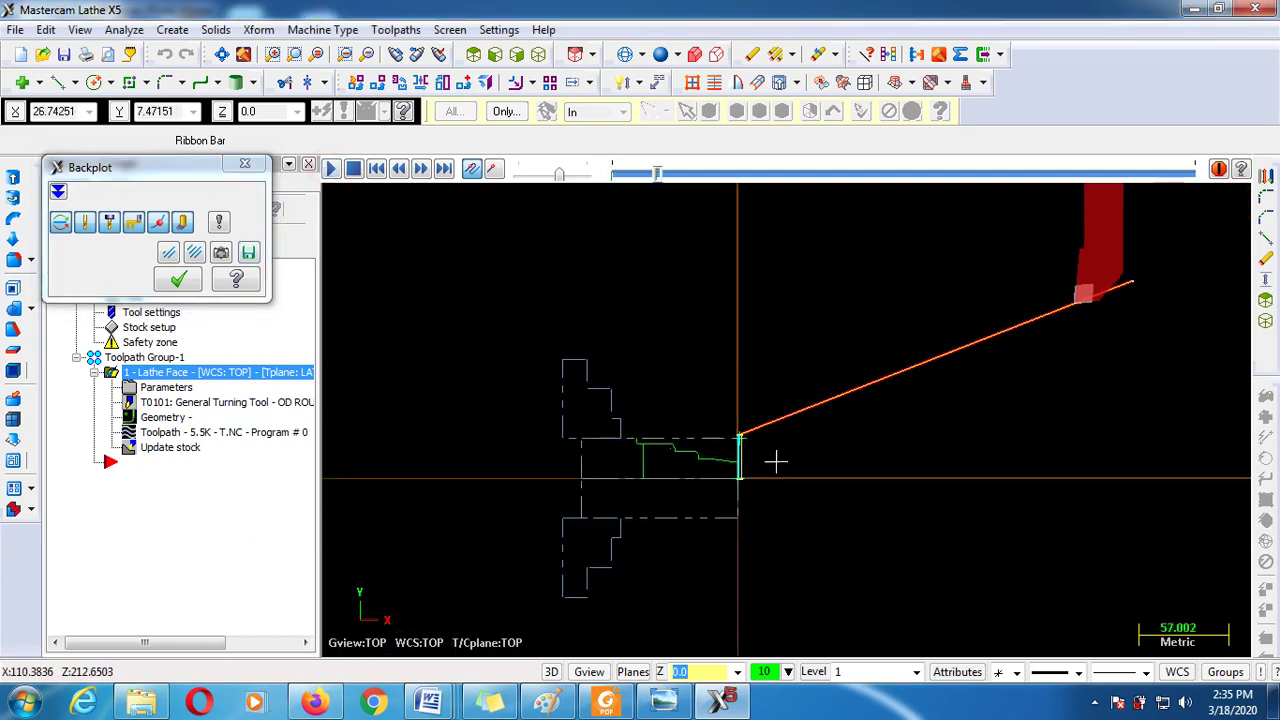
pyautogui.scroll(5, 776, 461)
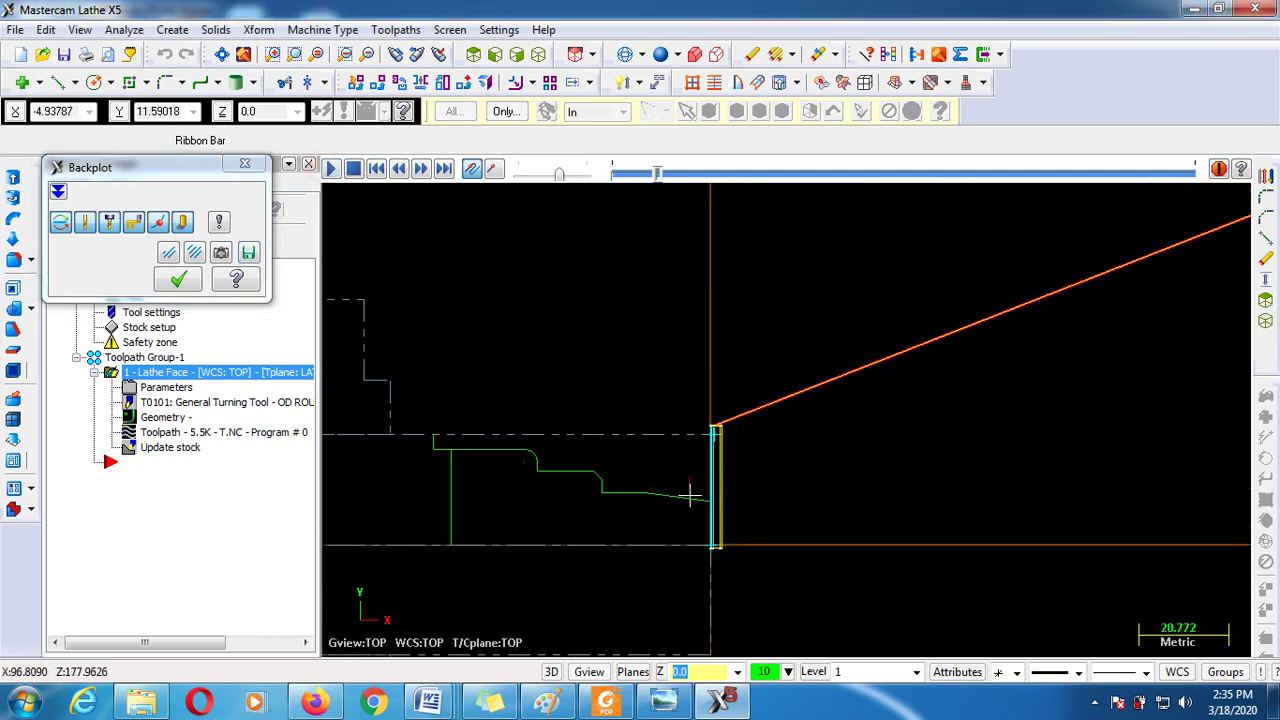
pyautogui.scroll(3, 690, 500)
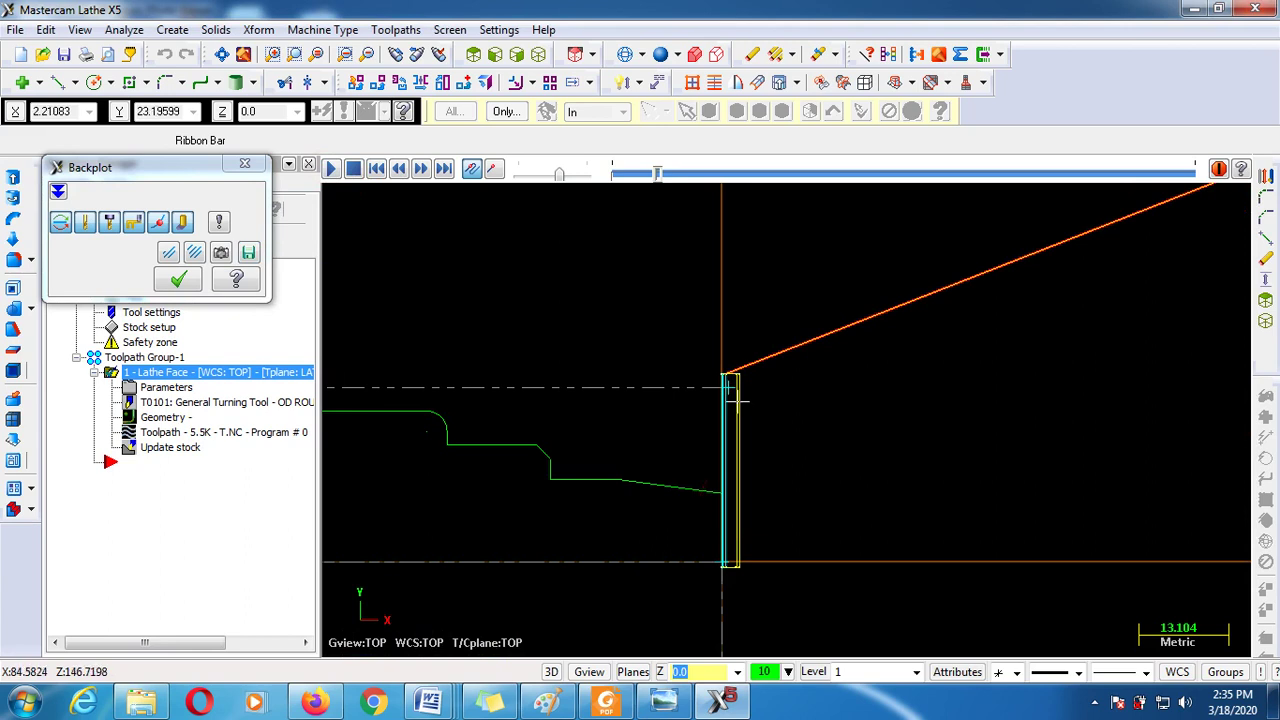
pyautogui.scroll(-1, 737, 410)
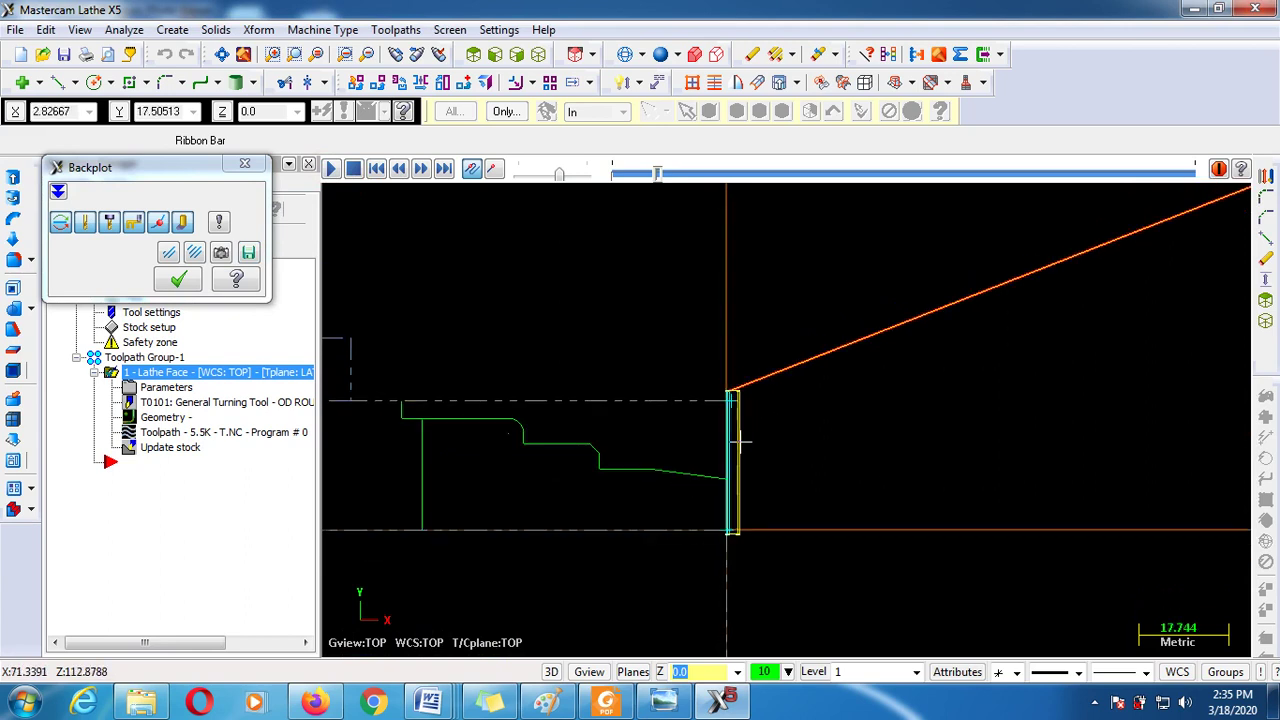
pyautogui.scroll(-1, 740, 440)
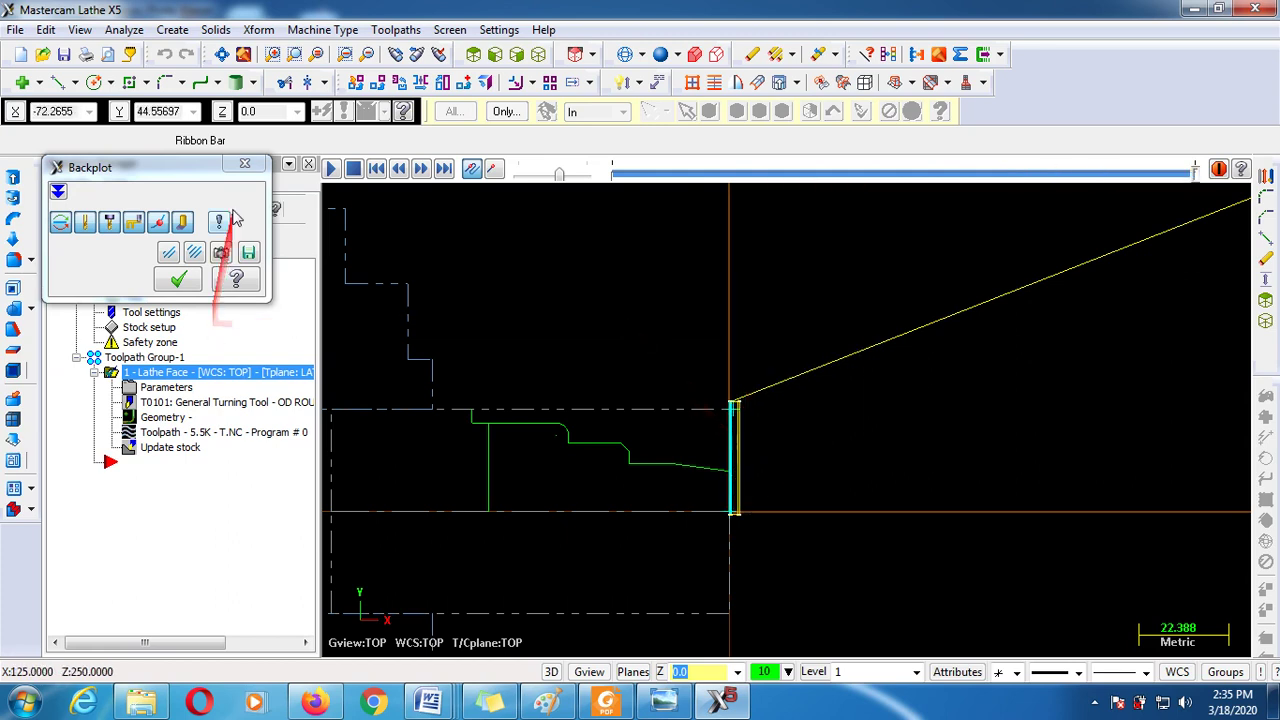
pyautogui.click(244, 164)
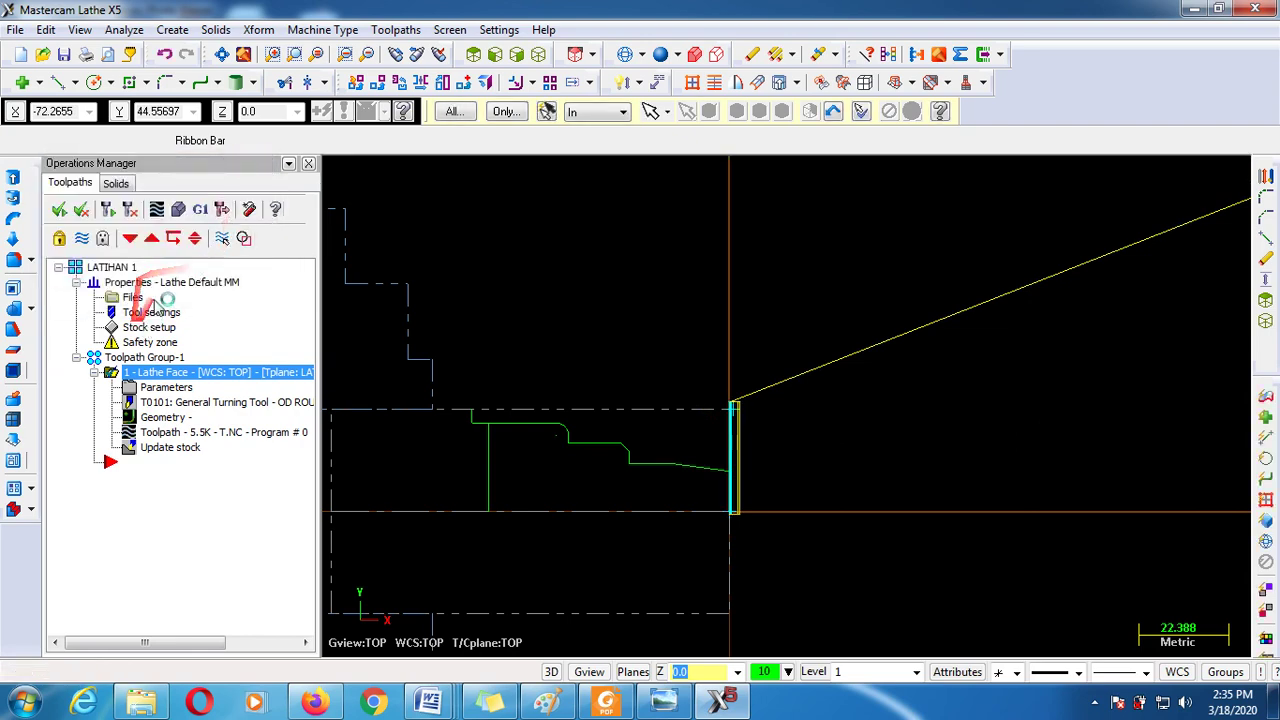
# Verify the facing operation in isometric view with the tool and holder shown at reduced speed, and close the simulation
pyautogui.click(177, 209)
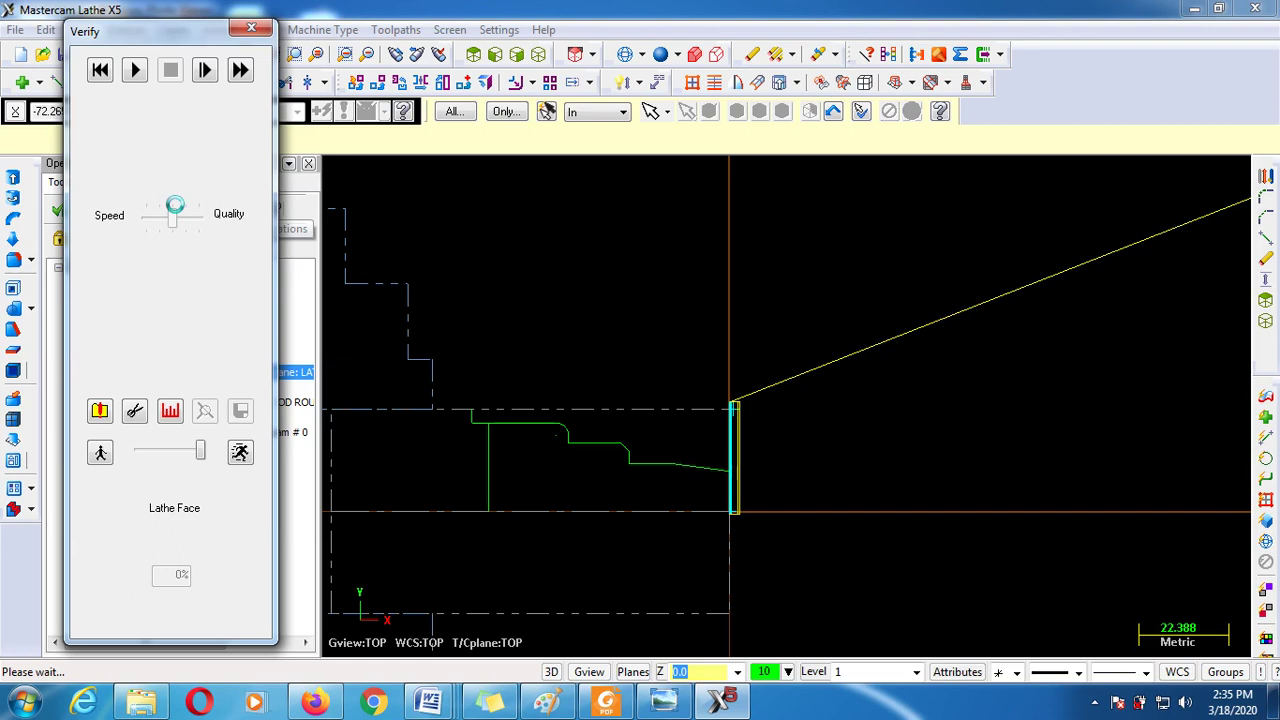
pyautogui.click(538, 54)
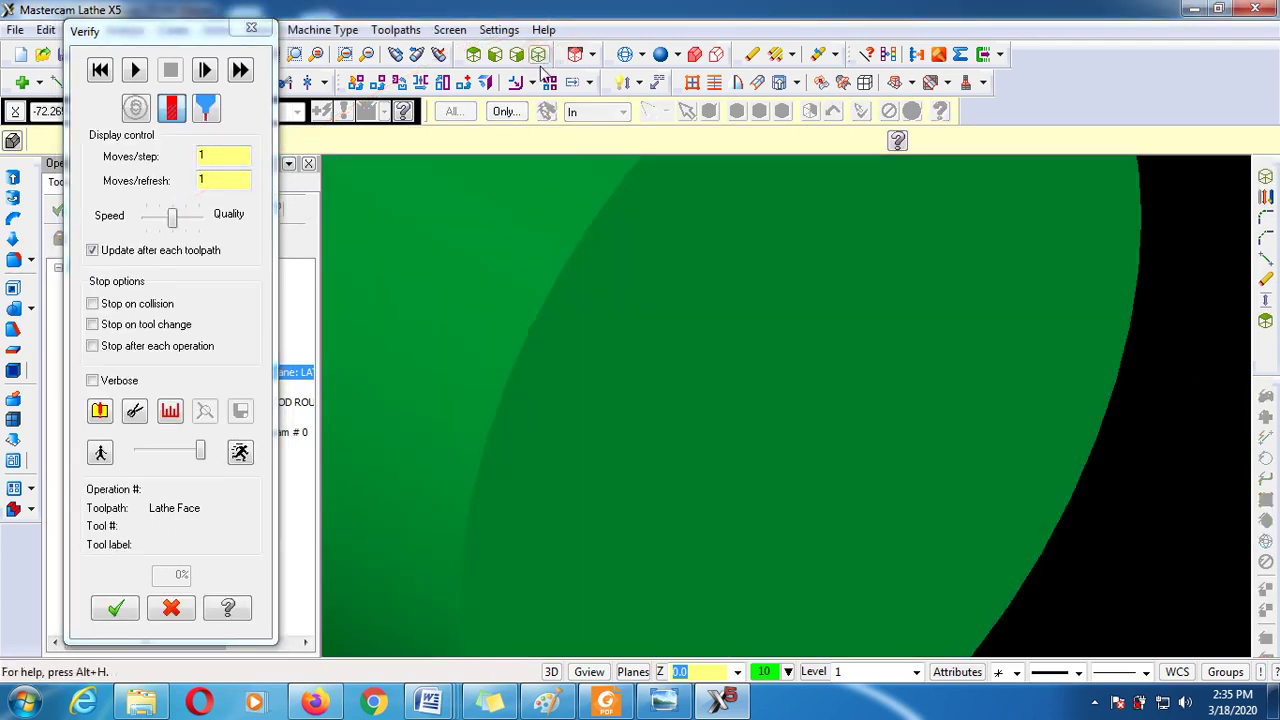
pyautogui.scroll(-3, 777, 409)
pyautogui.scroll(-5, 790, 436)
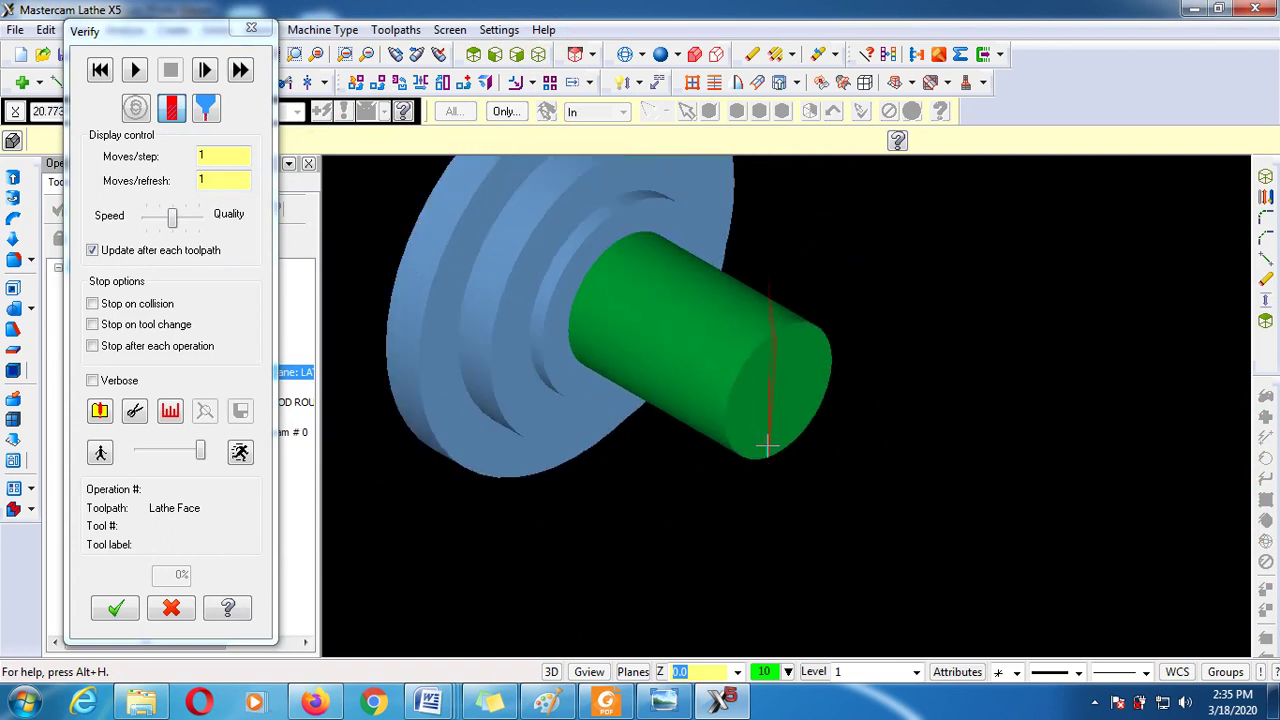
pyautogui.scroll(1, 777, 271)
pyautogui.scroll(-2, 846, 477)
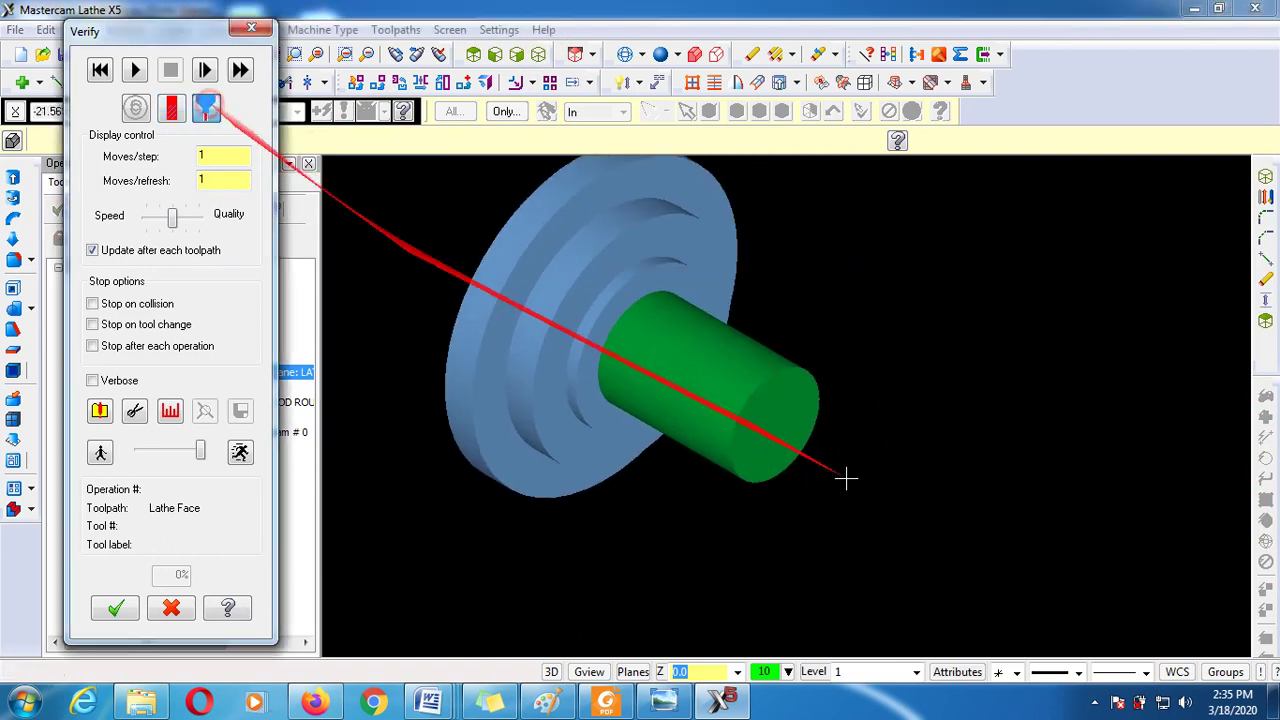
pyautogui.scroll(1, 930, 497)
pyautogui.scroll(3, 766, 451)
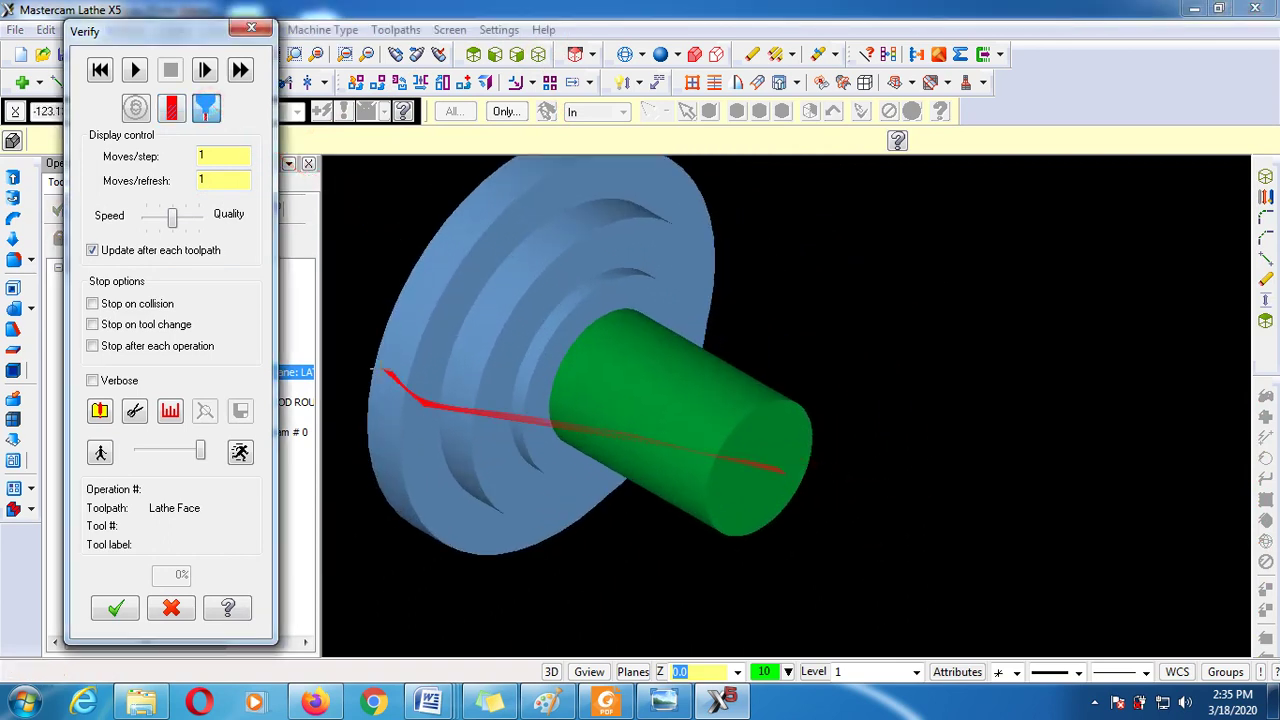
pyautogui.moveTo(201, 452); pyautogui.dragTo(179, 452)
pyautogui.click(135, 69)
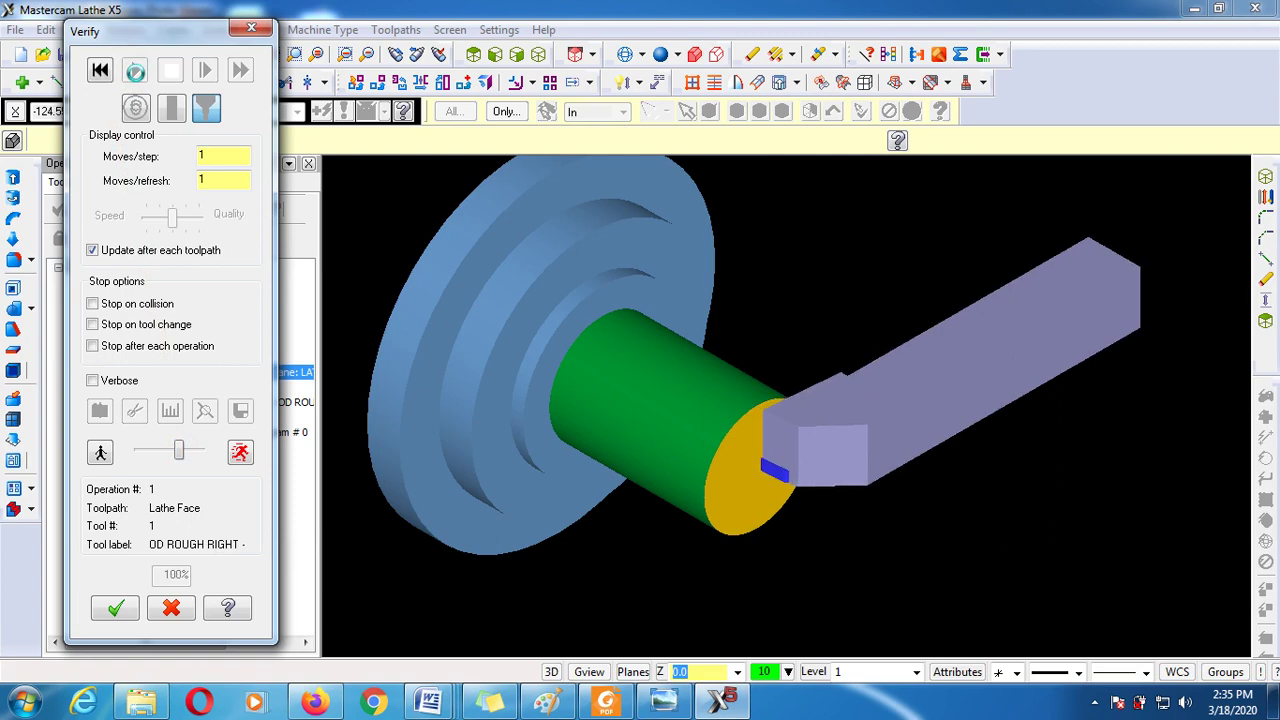
pyautogui.click(251, 28)
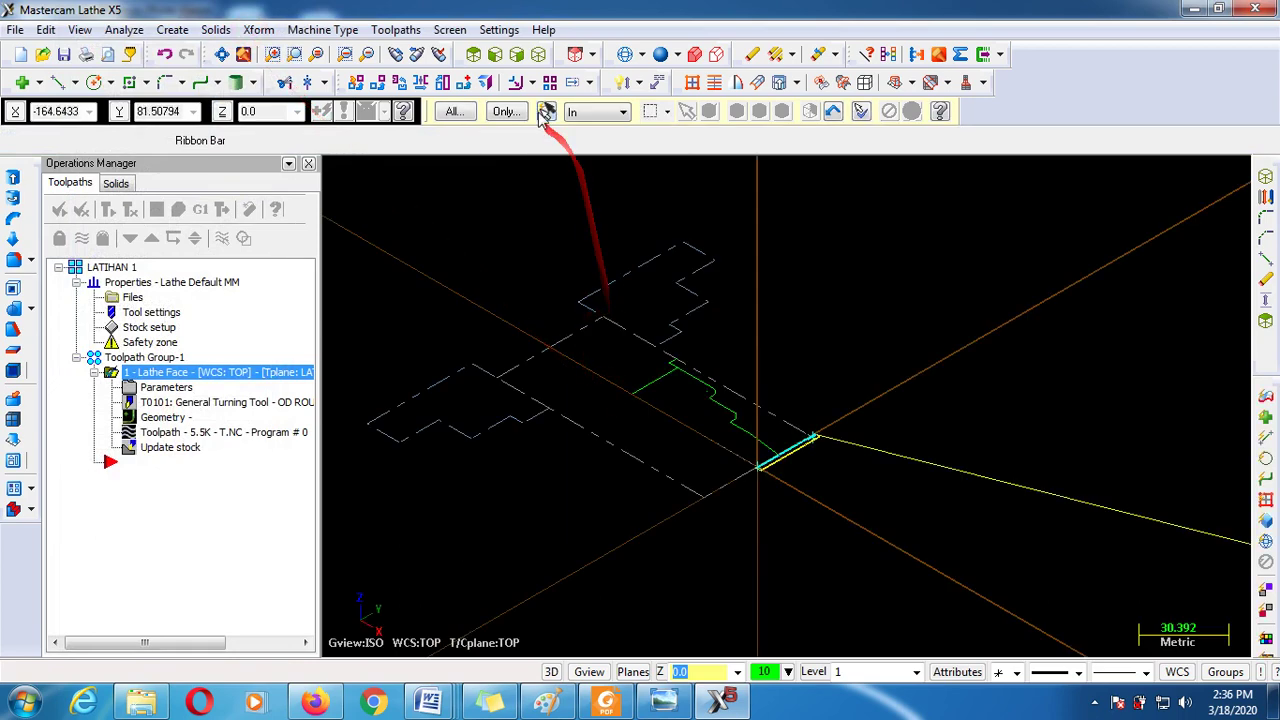
# Return to the top view and start a lathe Rough toolpath, keeping the chaining dialog clear of the part profile
pyautogui.click(473, 54)
pyautogui.scroll(-10, 871, 333)
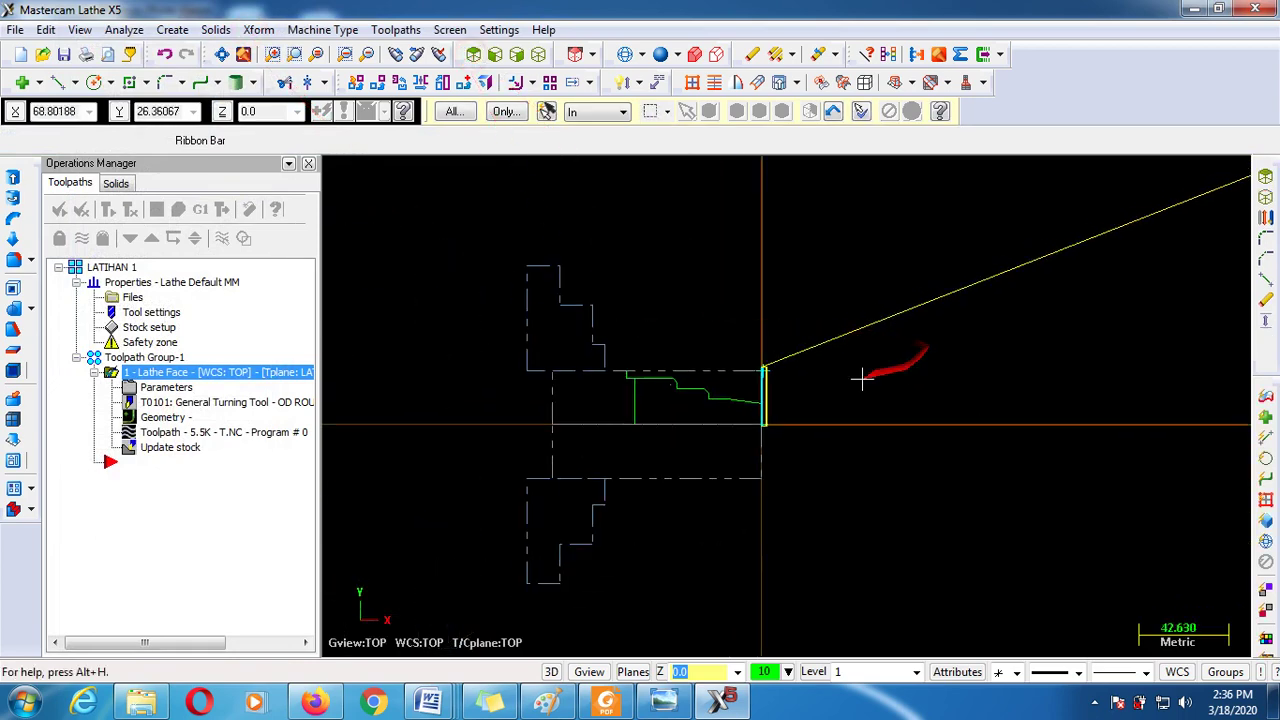
pyautogui.scroll(10, 726, 410)
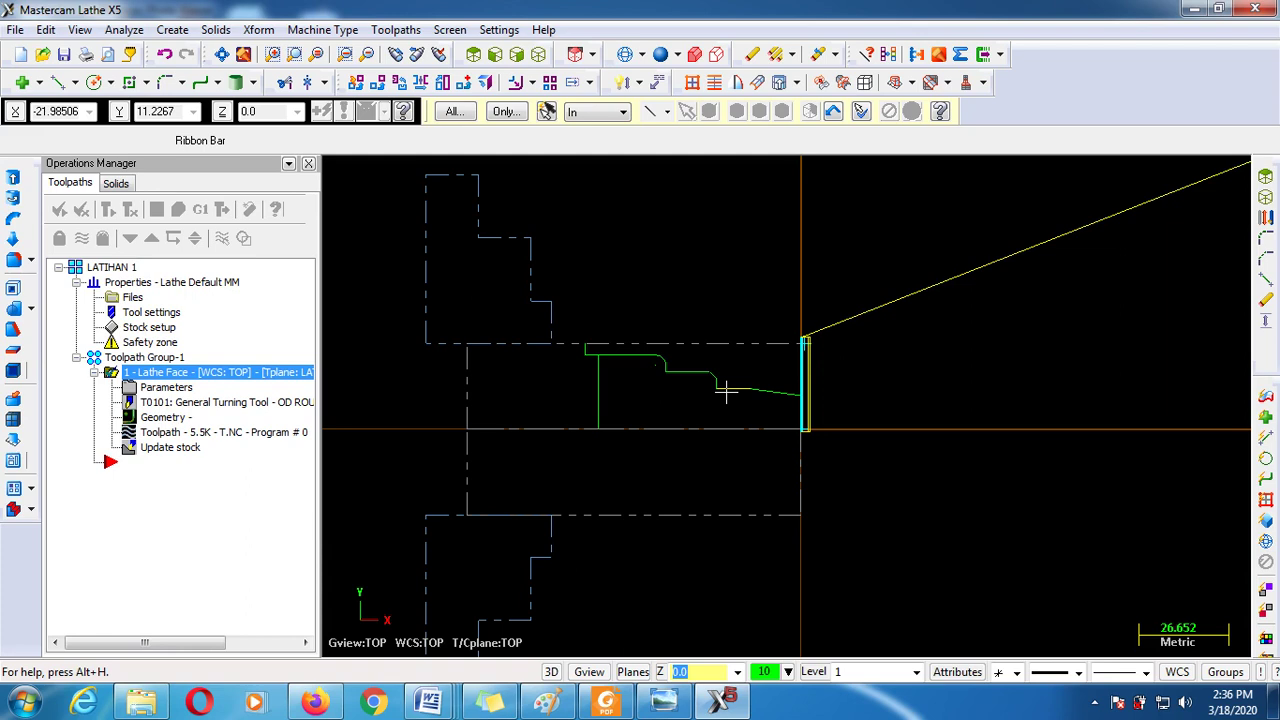
pyautogui.scroll(3, 766, 389)
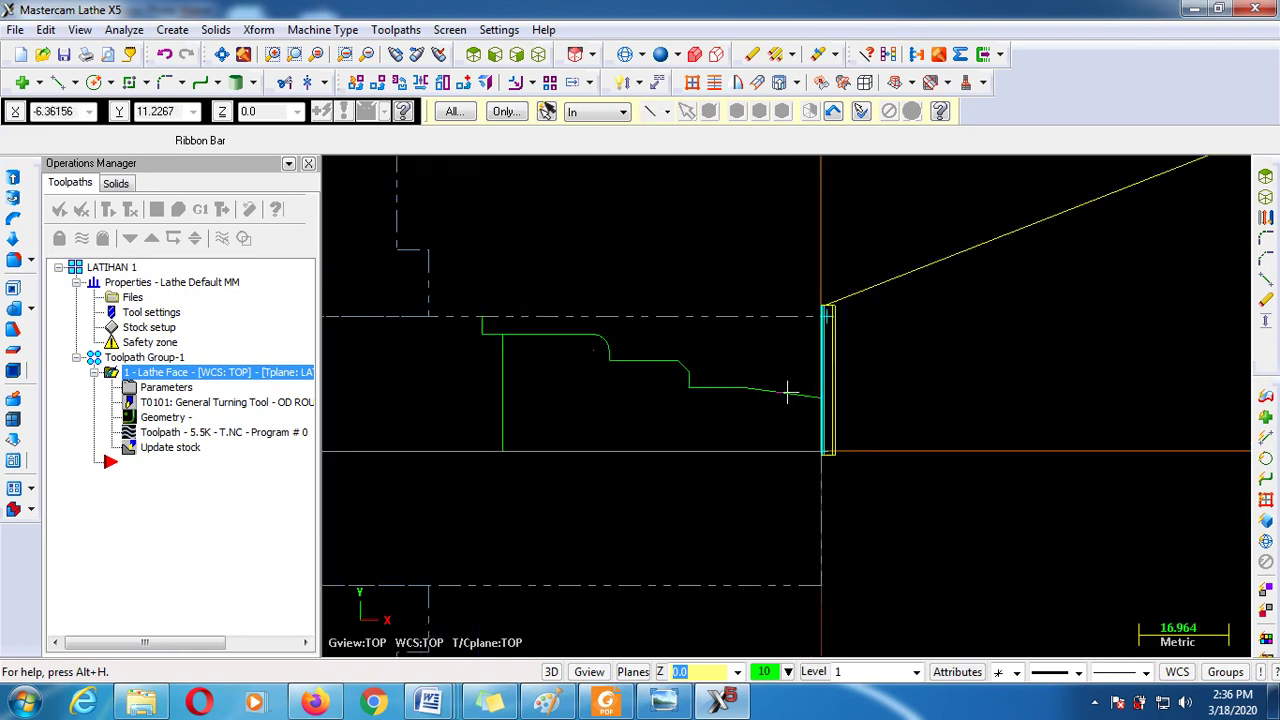
pyautogui.moveTo(770, 389); pyautogui.dragTo(718, 364)
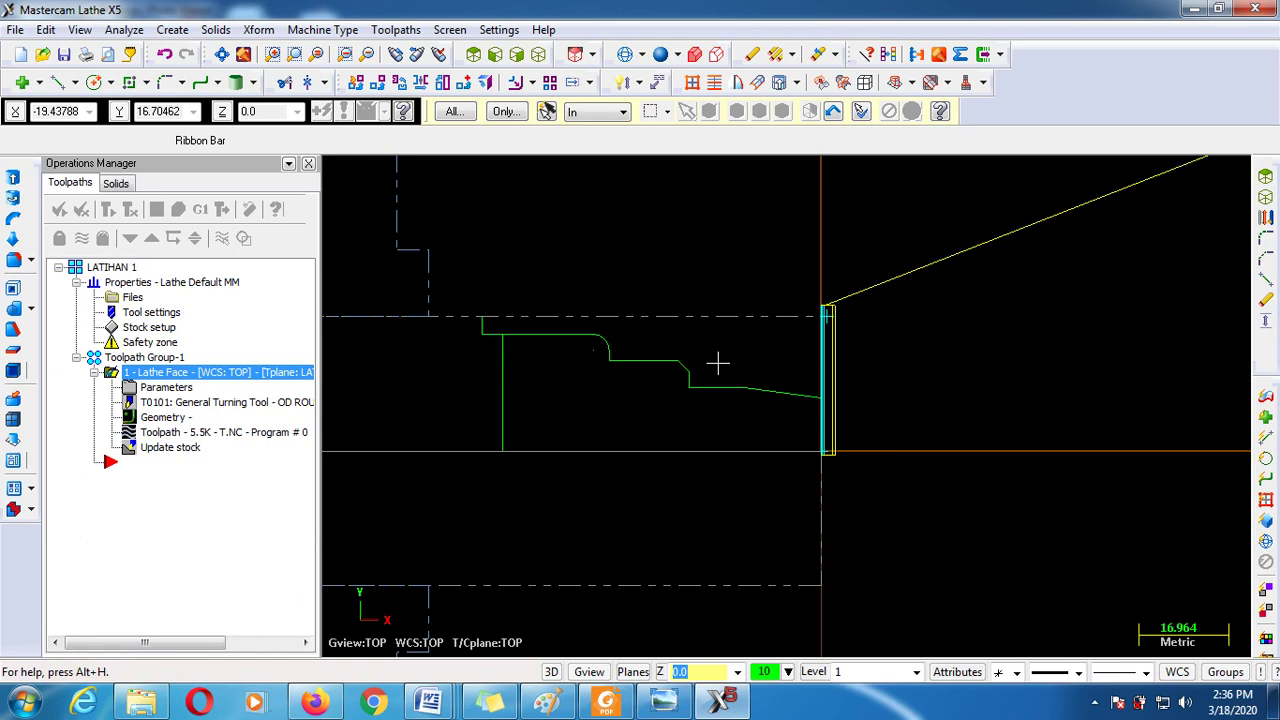
pyautogui.scroll(-2, 1014, 337)
pyautogui.scroll(2, 688, 425)
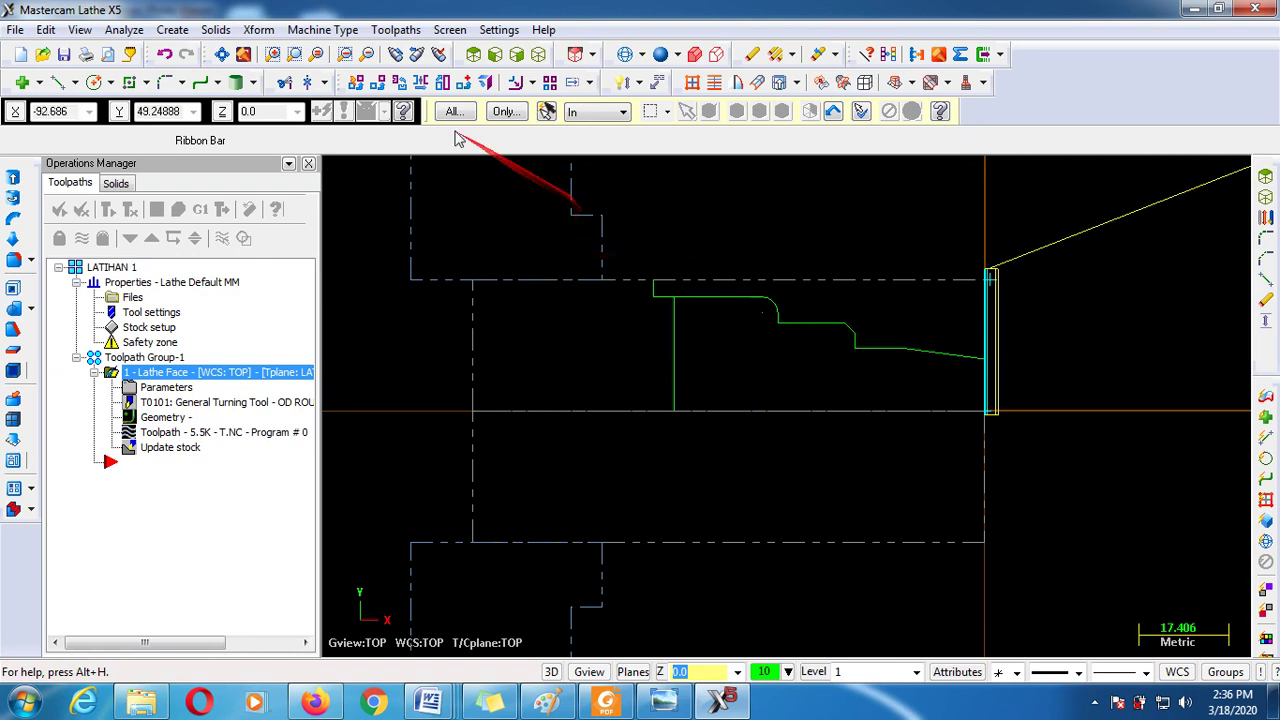
pyautogui.click(393, 30)
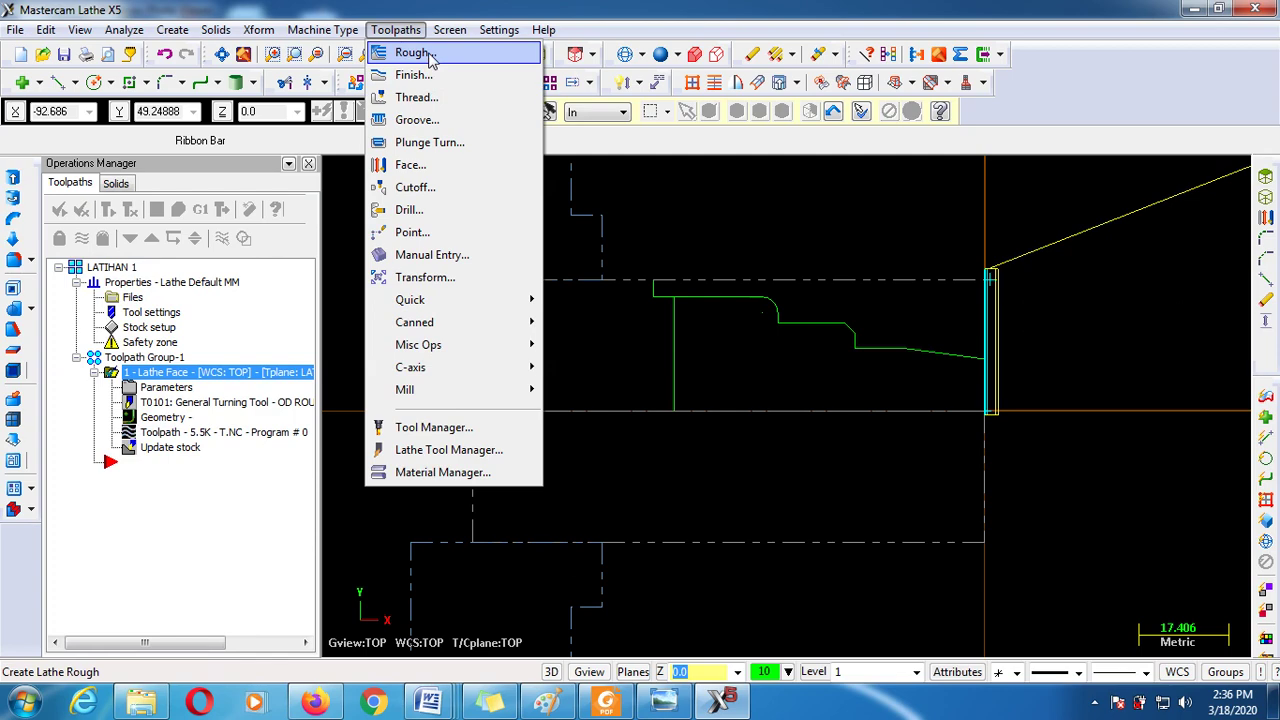
pyautogui.click(415, 52)
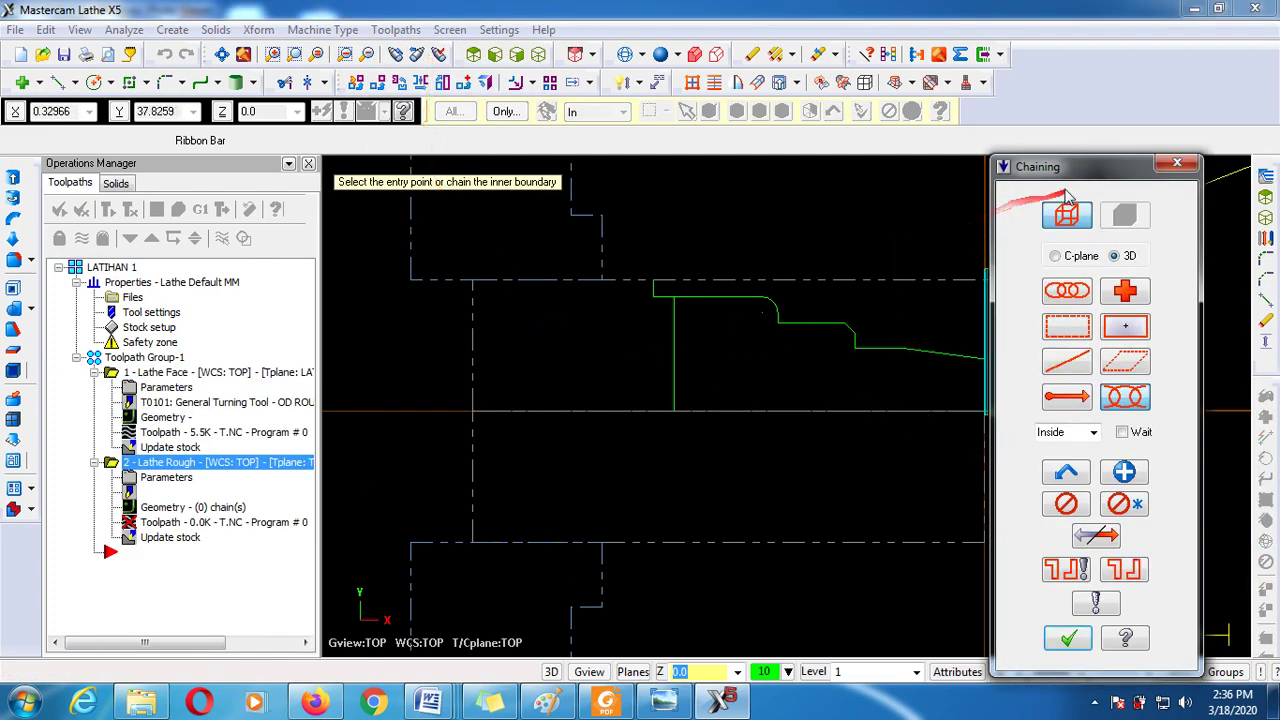
pyautogui.moveTo(1090, 170); pyautogui.dragTo(178, 138)
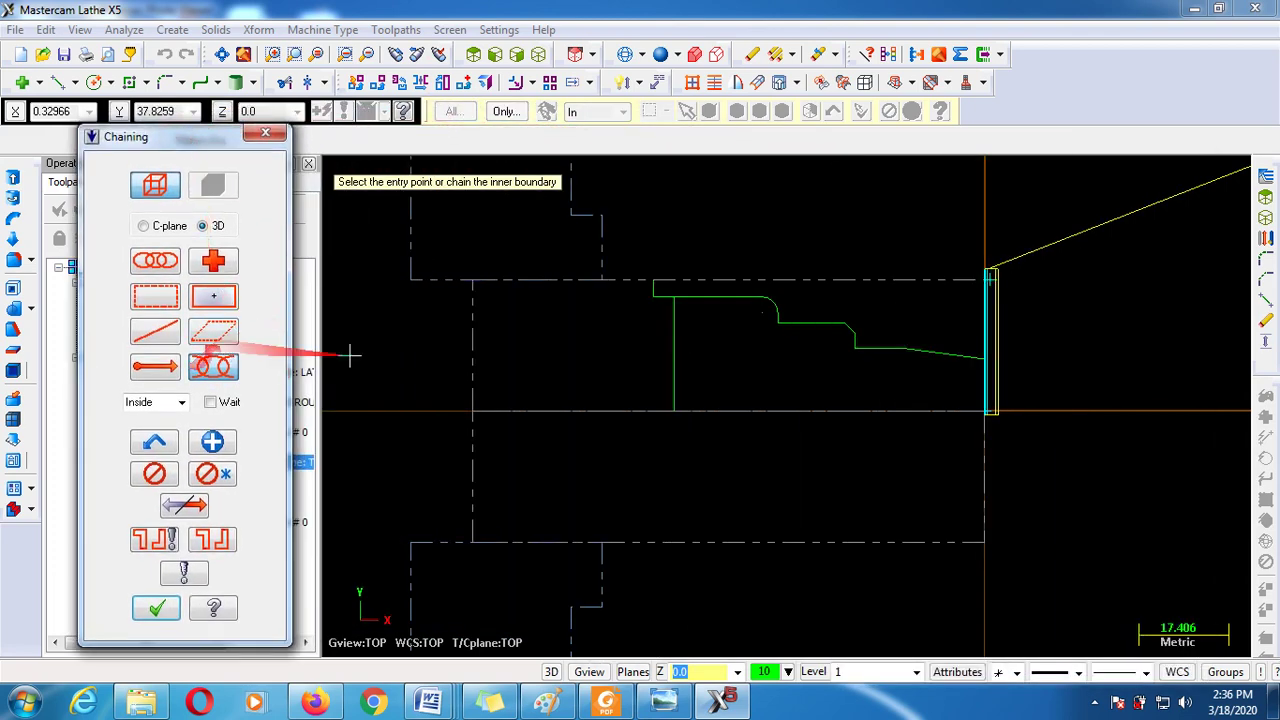
# Begin a partial chain on the tapered line at the front end of the part profile
pyautogui.scroll(-2, 588, 390)
pyautogui.scroll(4, 865, 370)
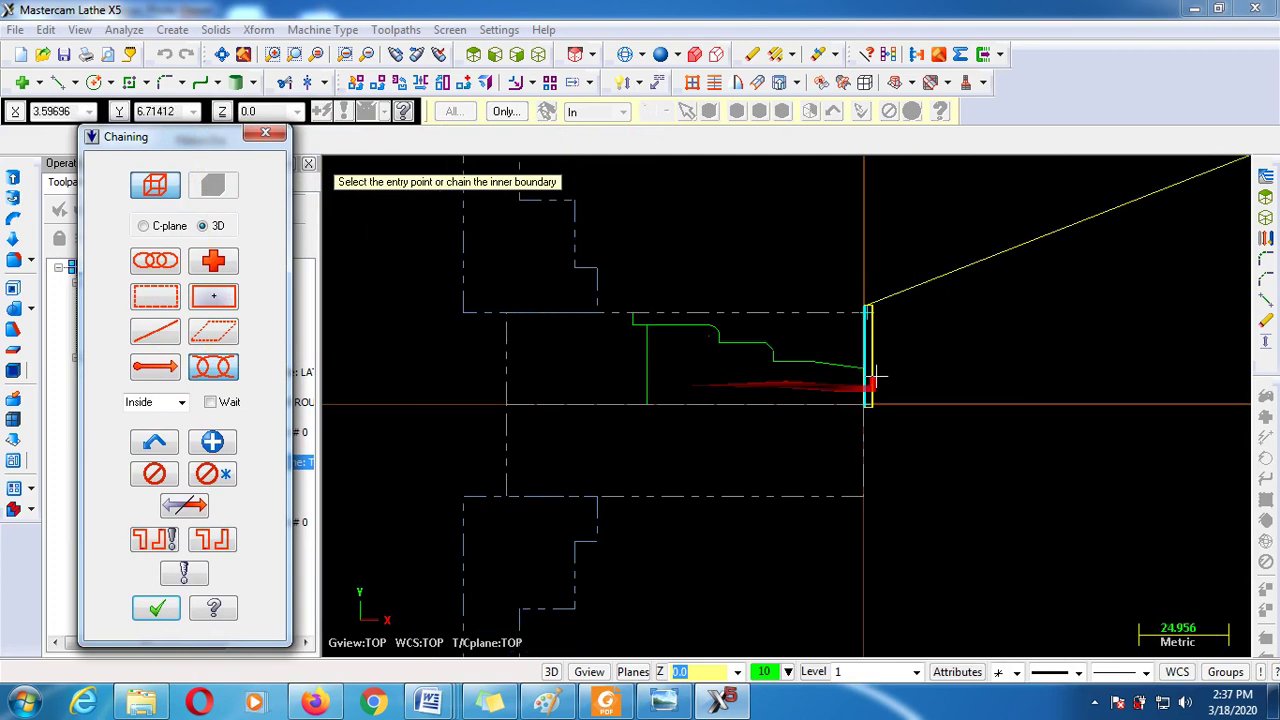
pyautogui.scroll(-2, 940, 363)
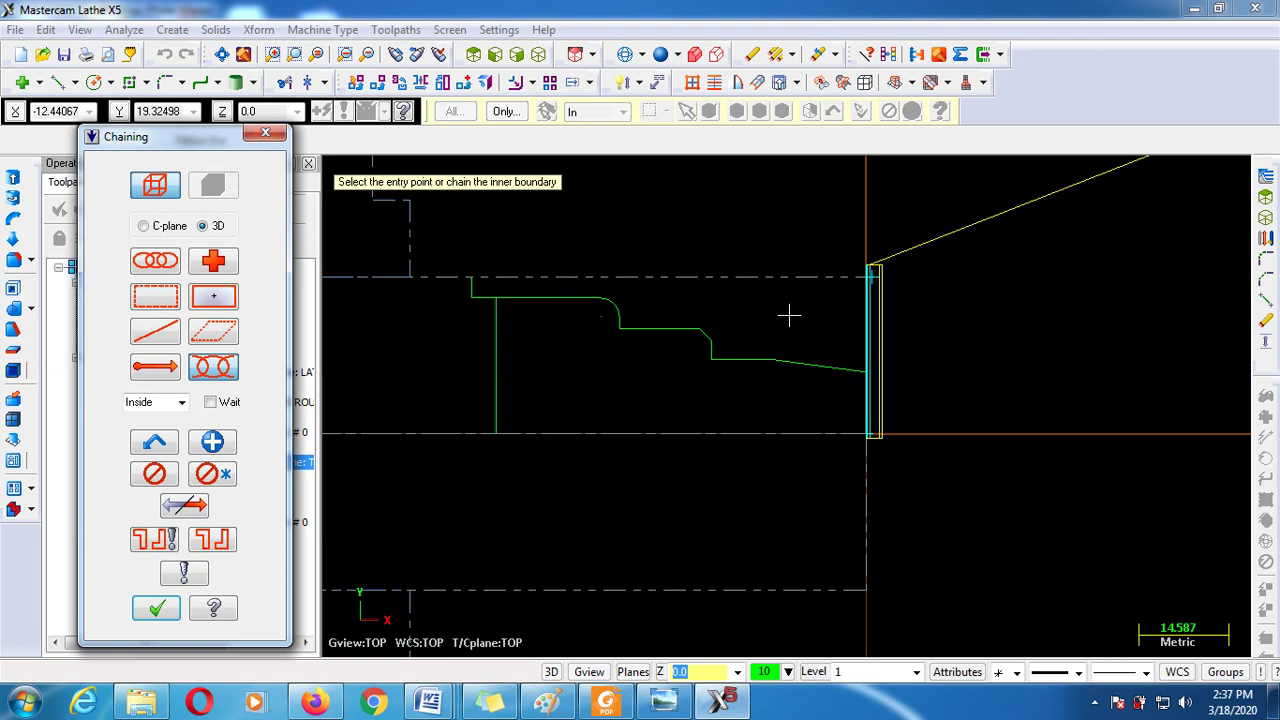
pyautogui.scroll(3, 740, 380)
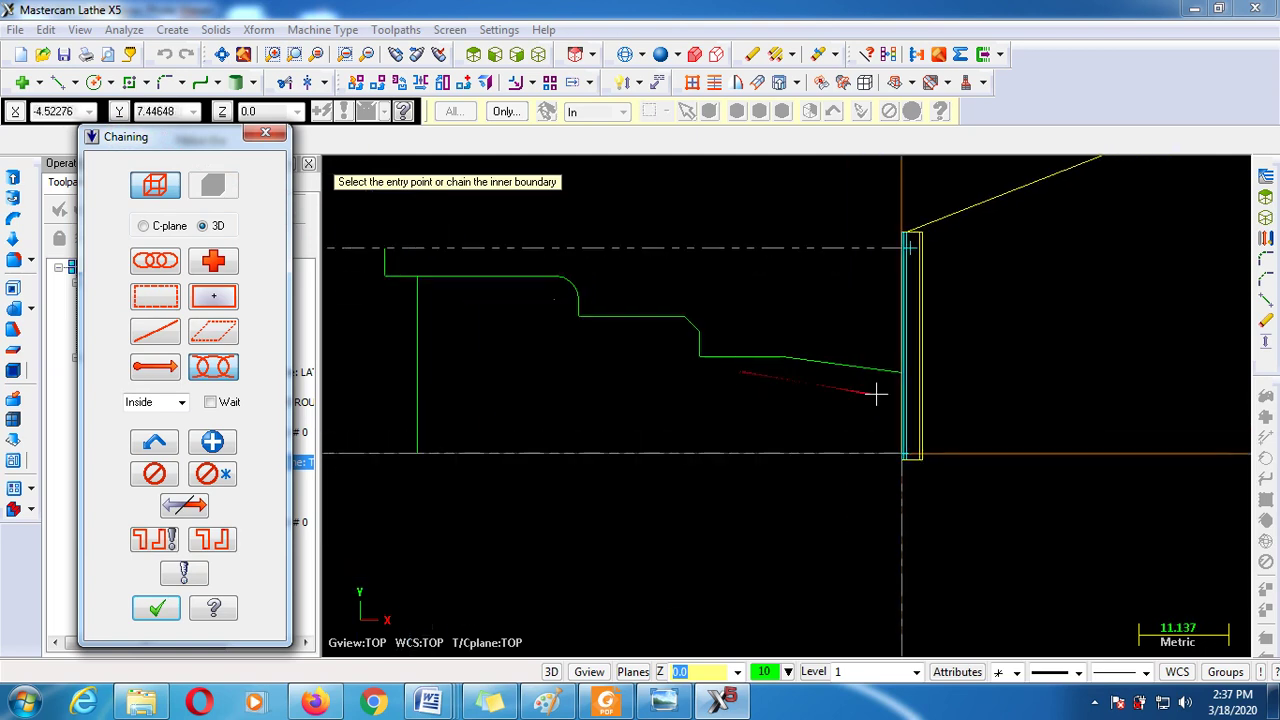
pyautogui.click(895, 365)
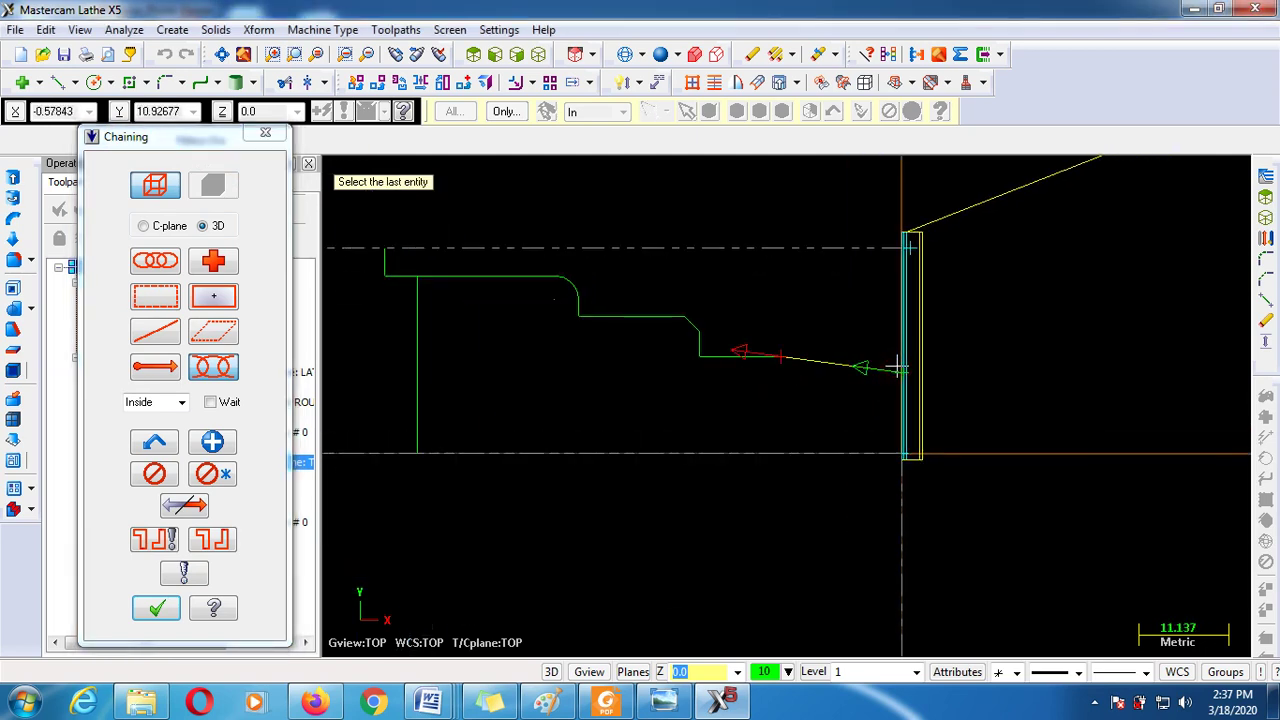
# Extend the chain along the stepped contour through the short vertical line at the shoulder, and accept the chain
pyautogui.scroll(4, 848, 384)
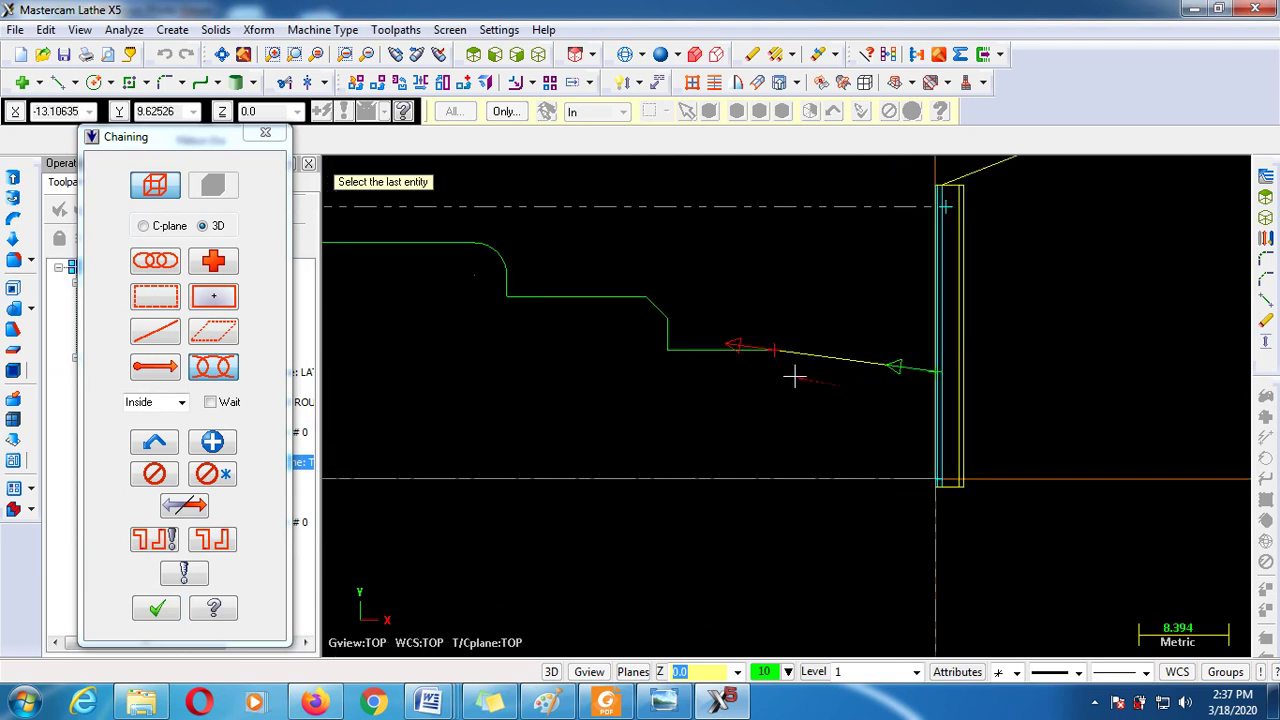
pyautogui.scroll(1, 940, 370)
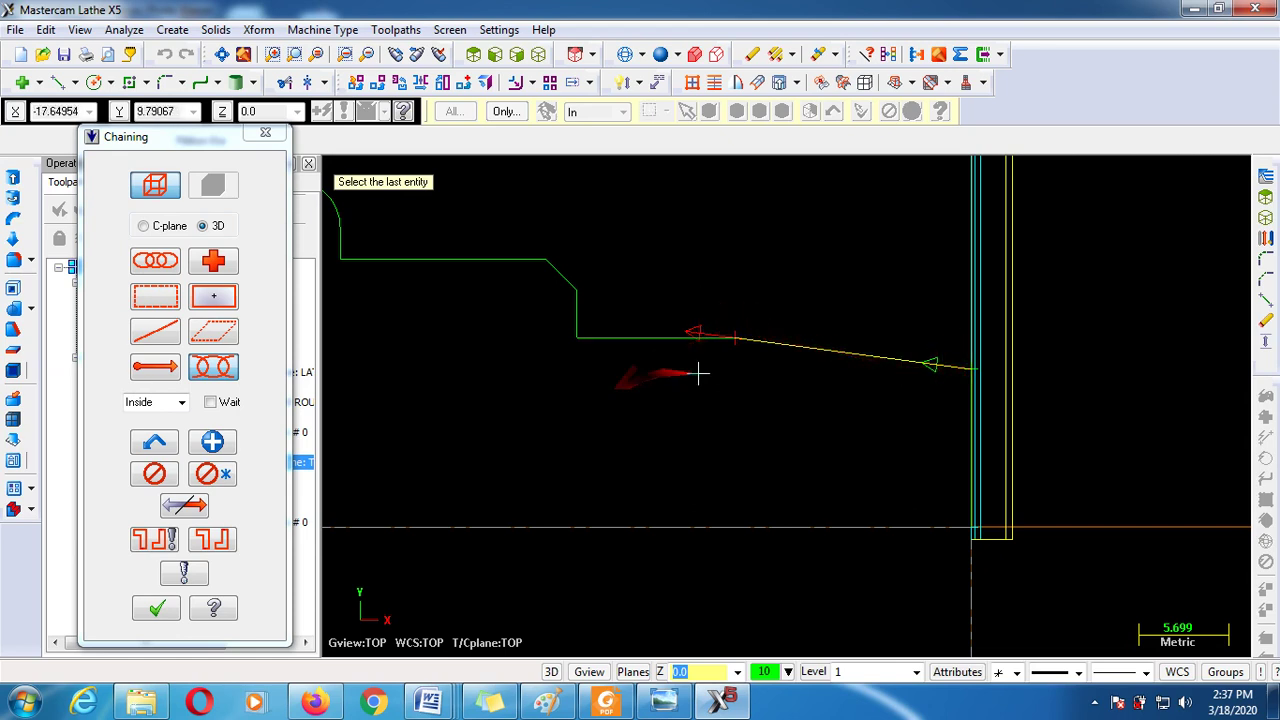
pyautogui.scroll(-3, 877, 412)
pyautogui.scroll(-1, 898, 400)
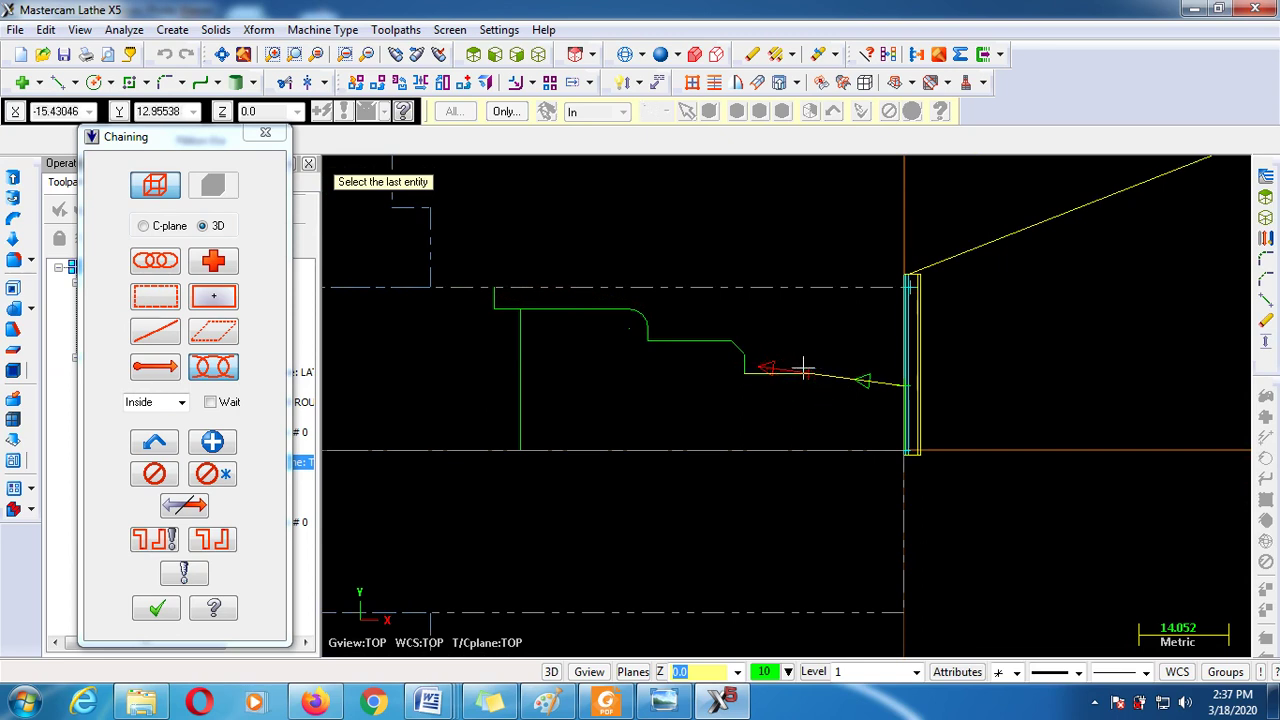
pyautogui.click(486, 302)
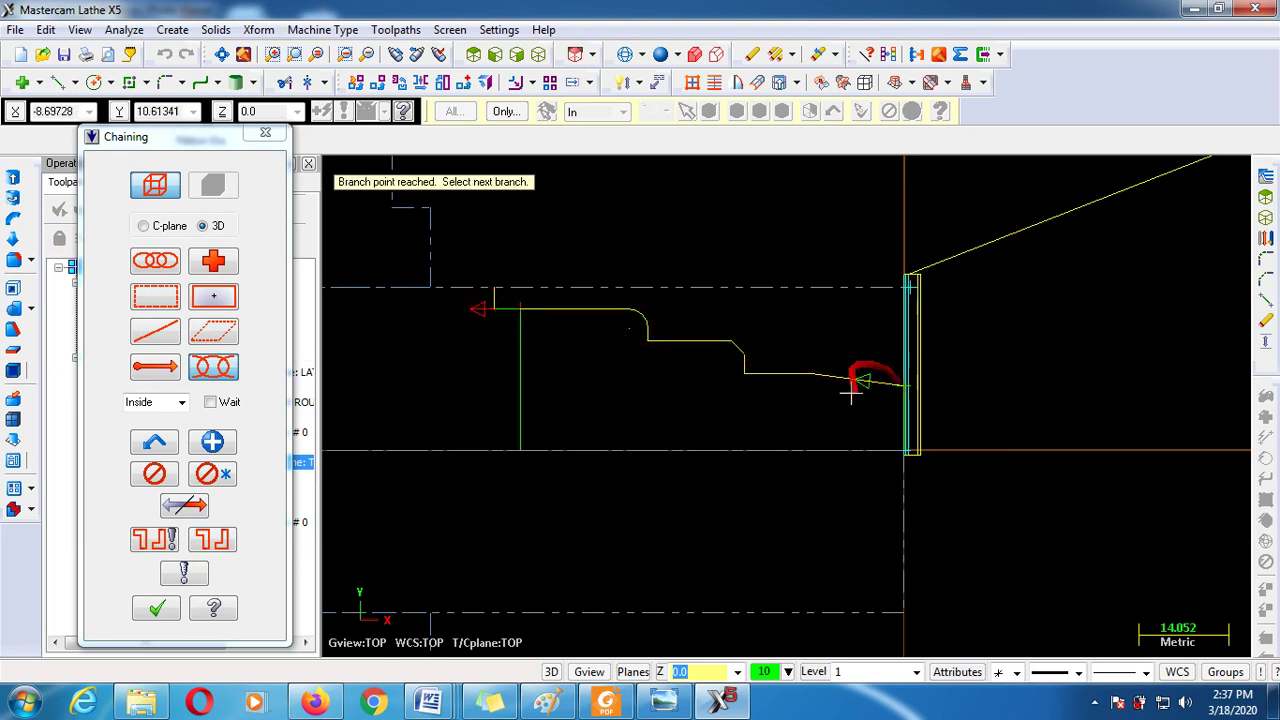
pyautogui.scroll(5, 502, 318)
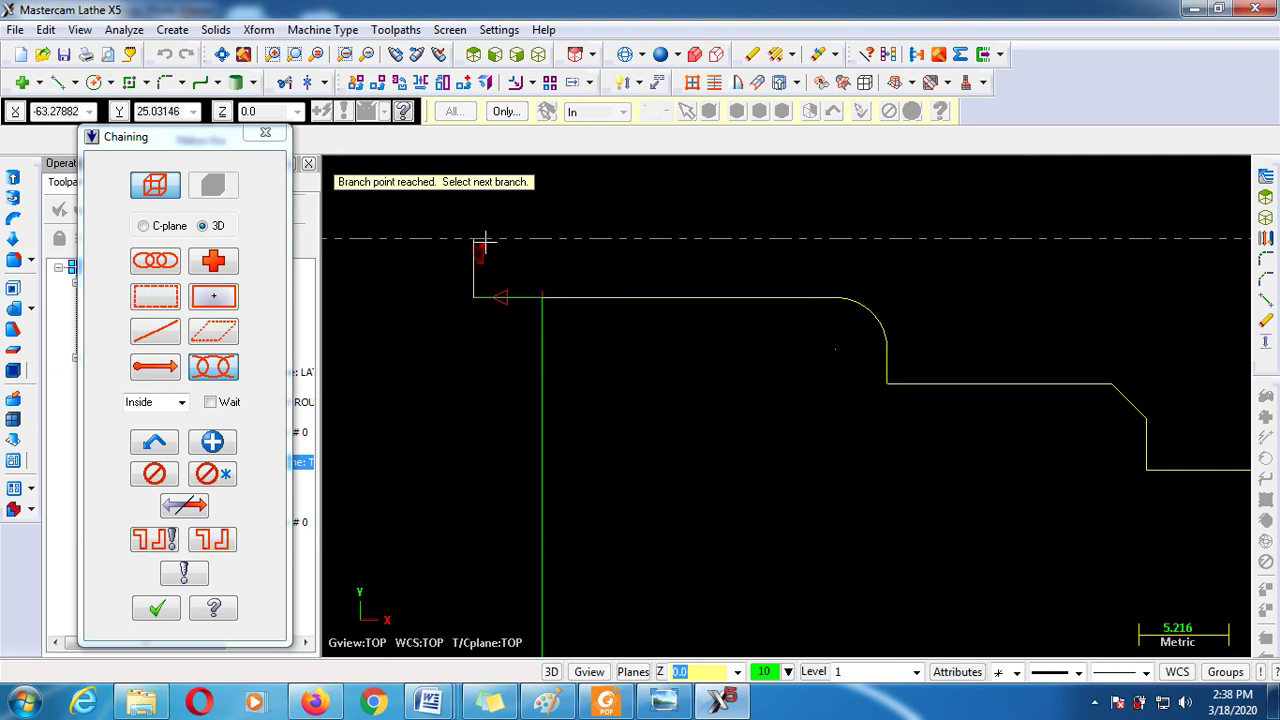
pyautogui.click(466, 284)
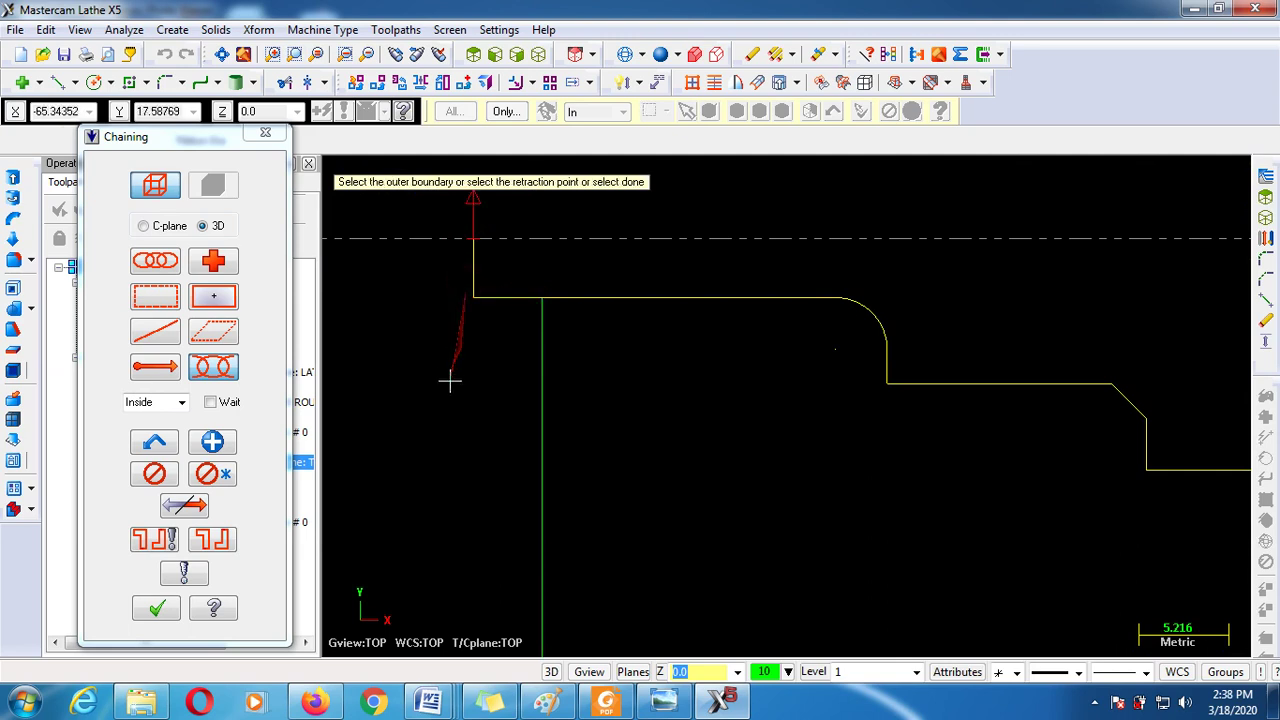
pyautogui.scroll(-3, 490, 362)
pyautogui.scroll(-1, 493, 350)
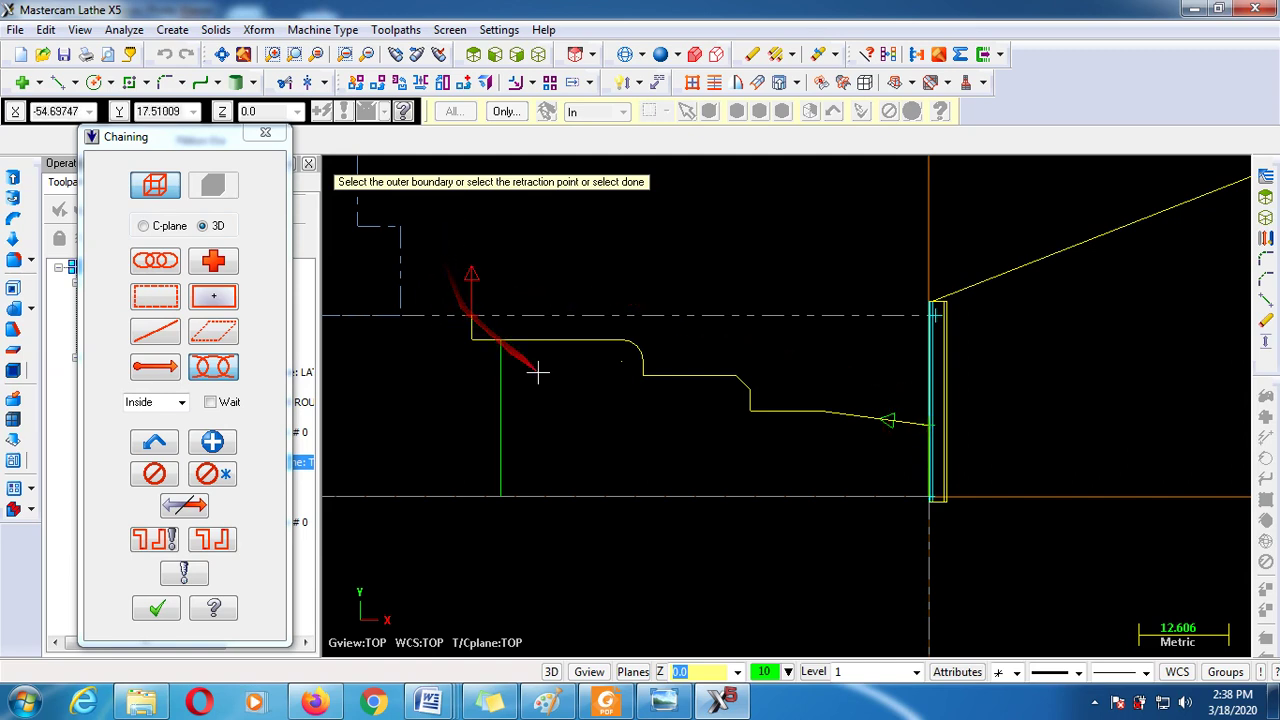
pyautogui.click(886, 425)
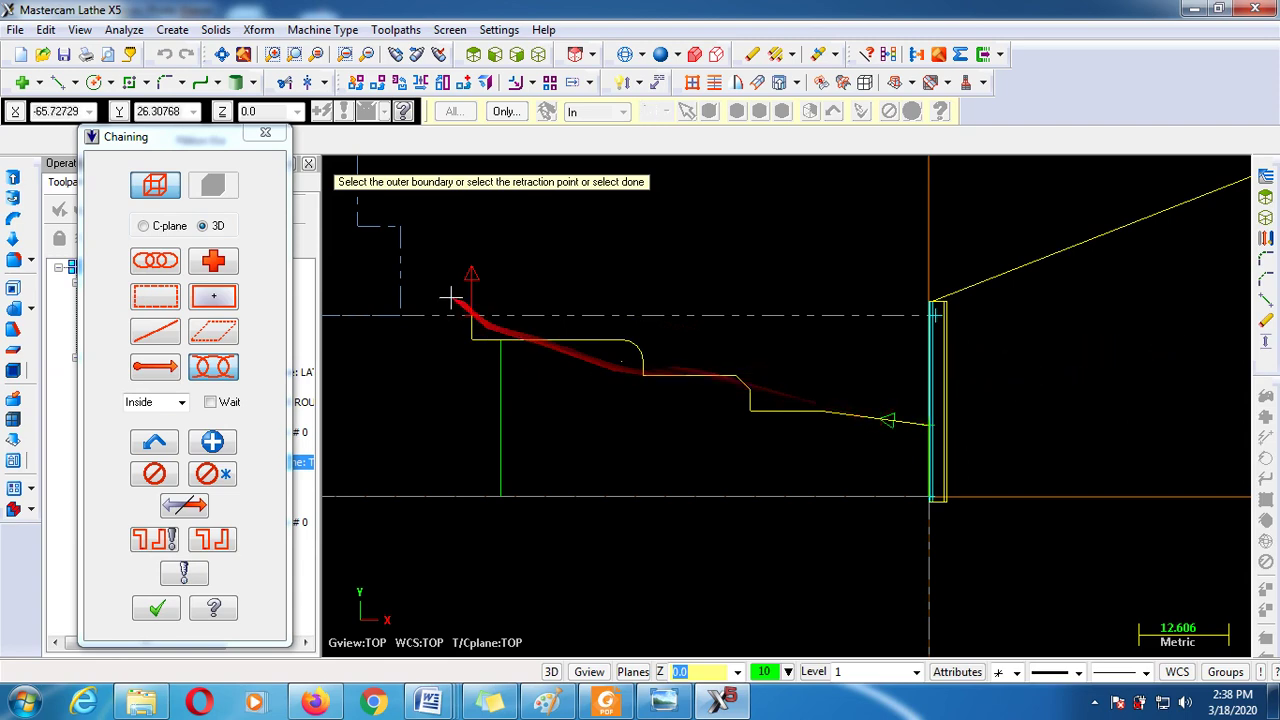
pyautogui.click(157, 609)
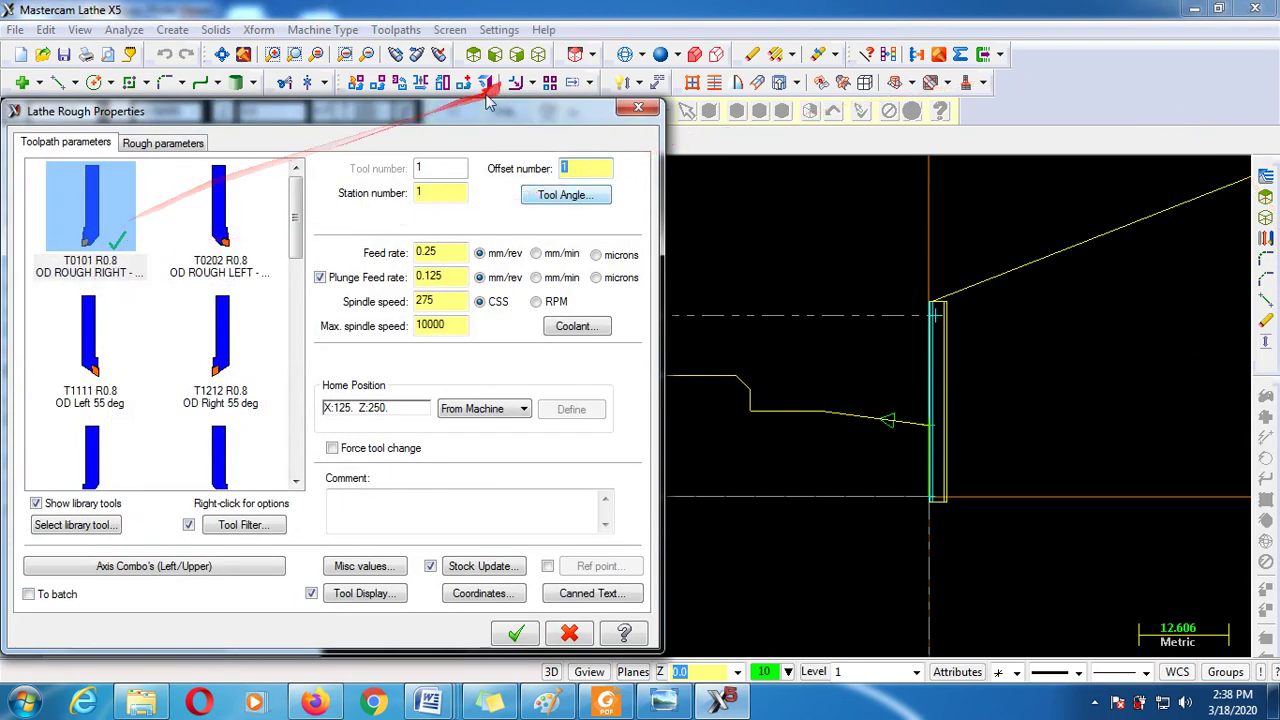
# Configure the T0101 OD Rough Right tool with the plunge feed rate disabled and the spindle speed at 800 RPM
pyautogui.moveTo(490, 111); pyautogui.dragTo(673, 74)
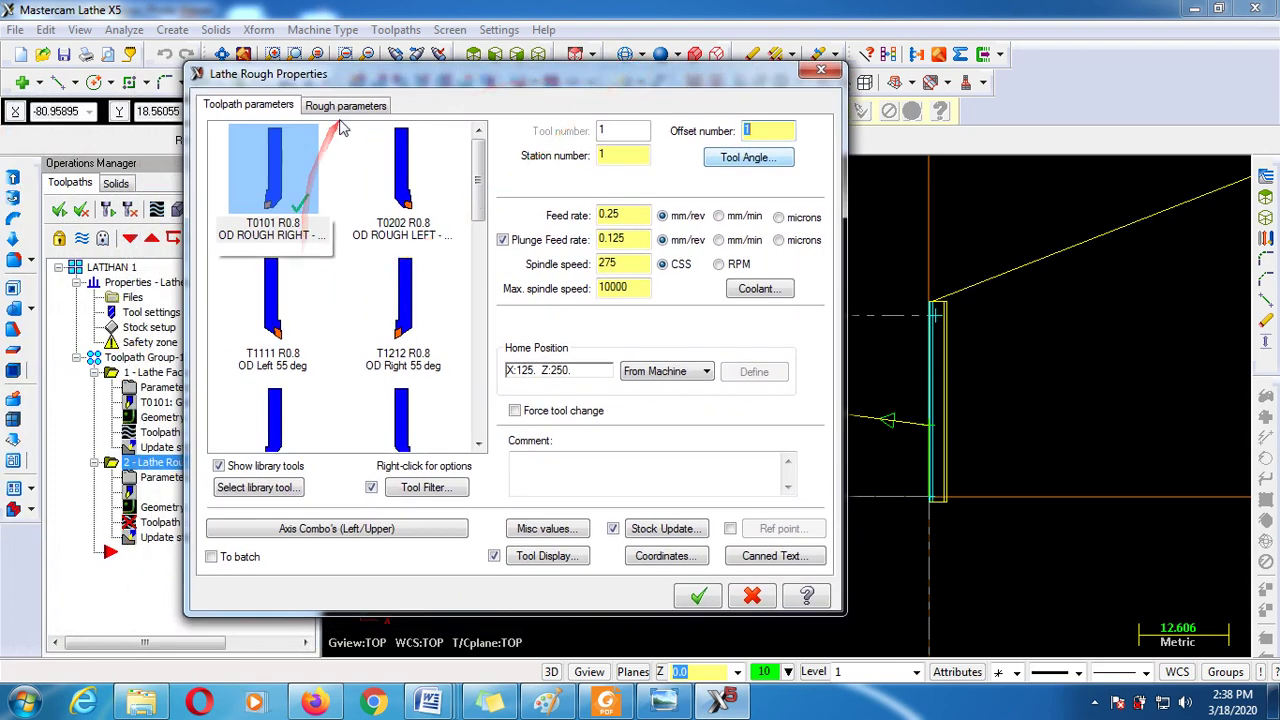
pyautogui.click(281, 178)
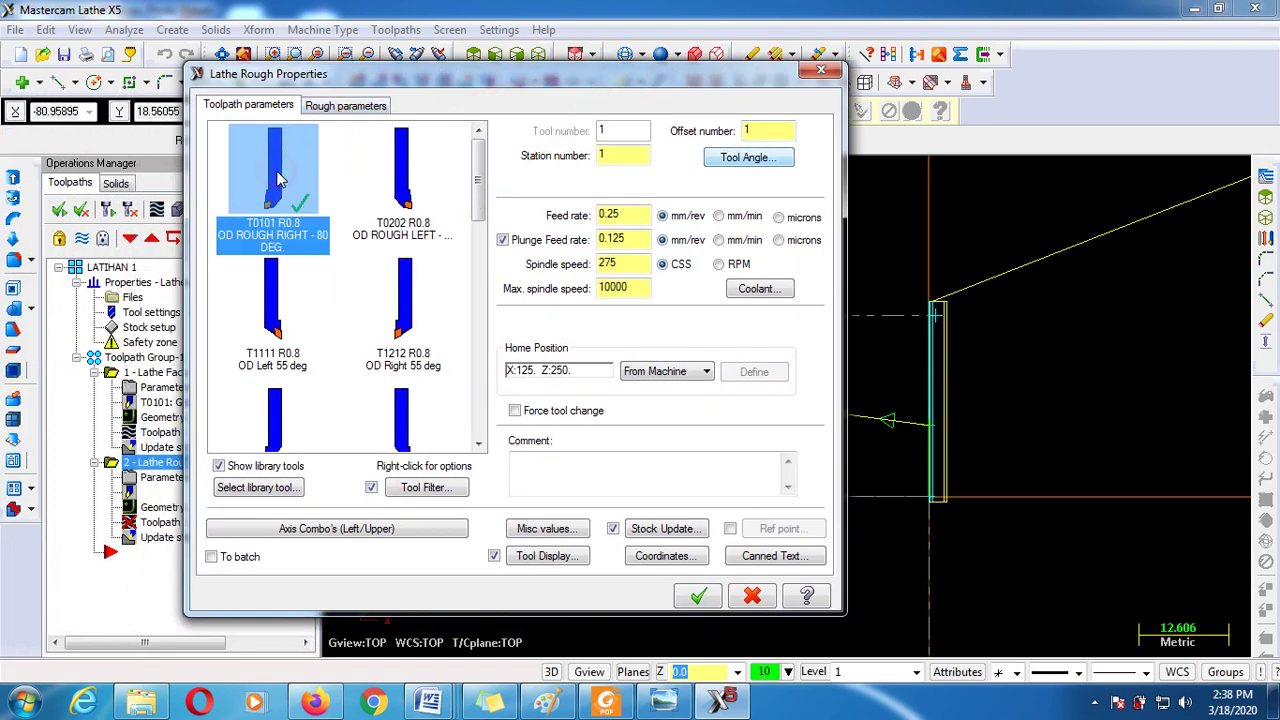
pyautogui.click(614, 213)
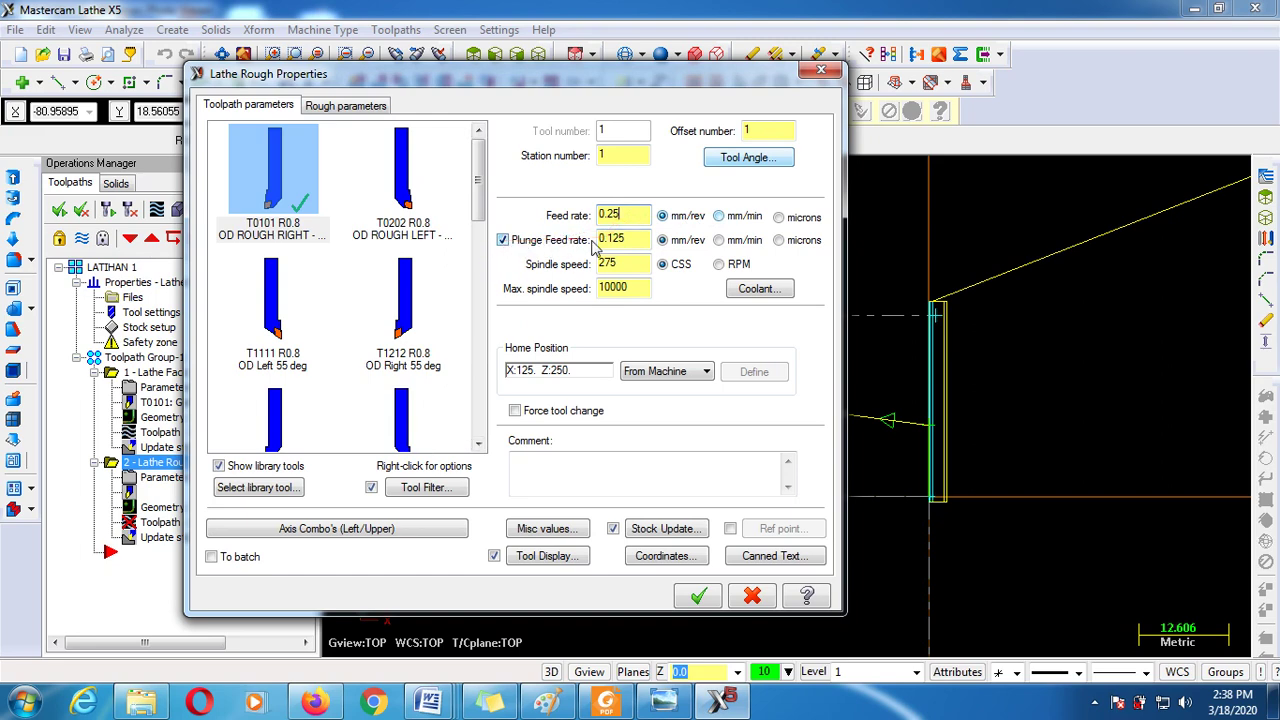
pyautogui.click(503, 240)
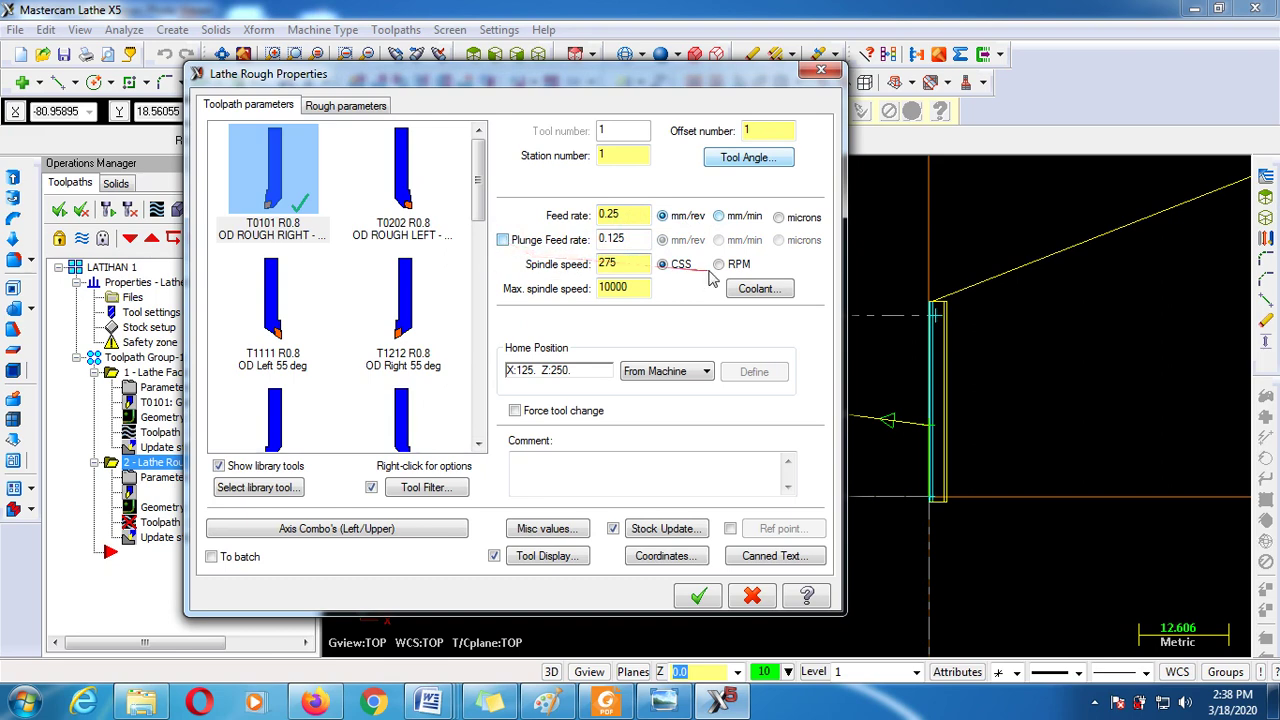
pyautogui.doubleClick(641, 262)
pyautogui.click(719, 265)
# Turn flood coolant on for the roughing operation and accept the coolant settings
pyautogui.click(755, 289)
pyautogui.click(238, 198)
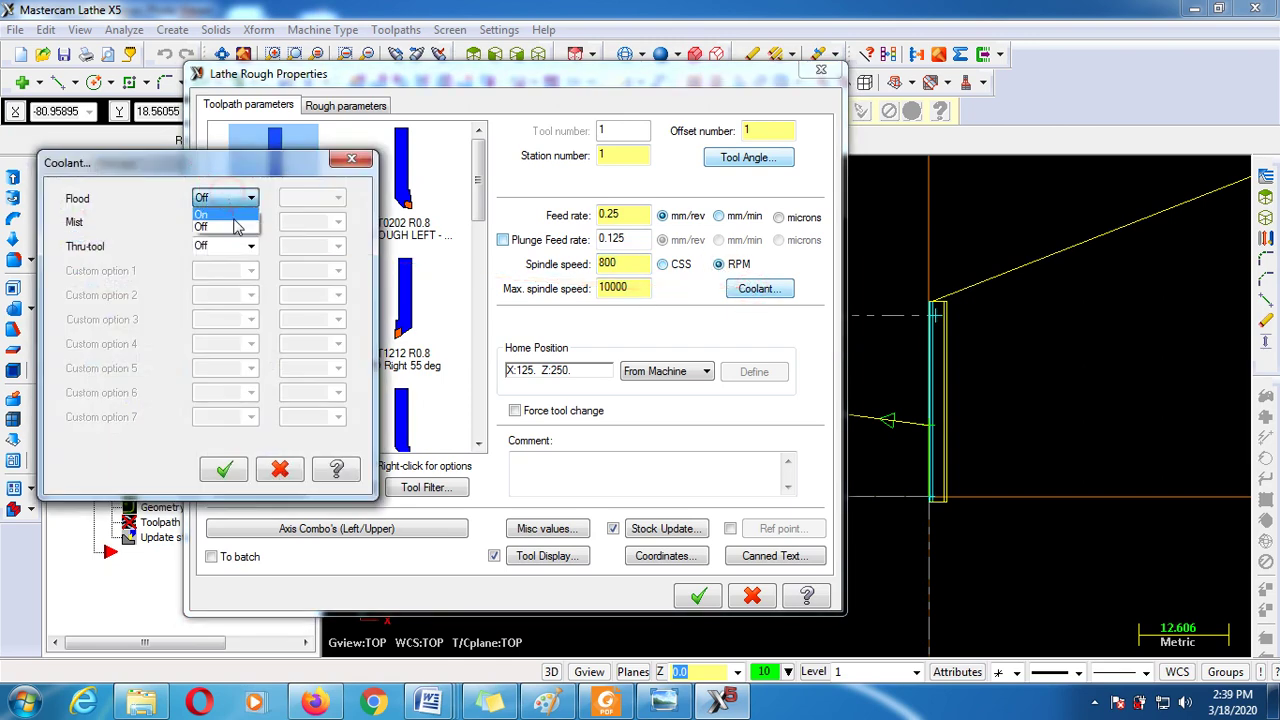
pyautogui.click(228, 214)
pyautogui.click(222, 469)
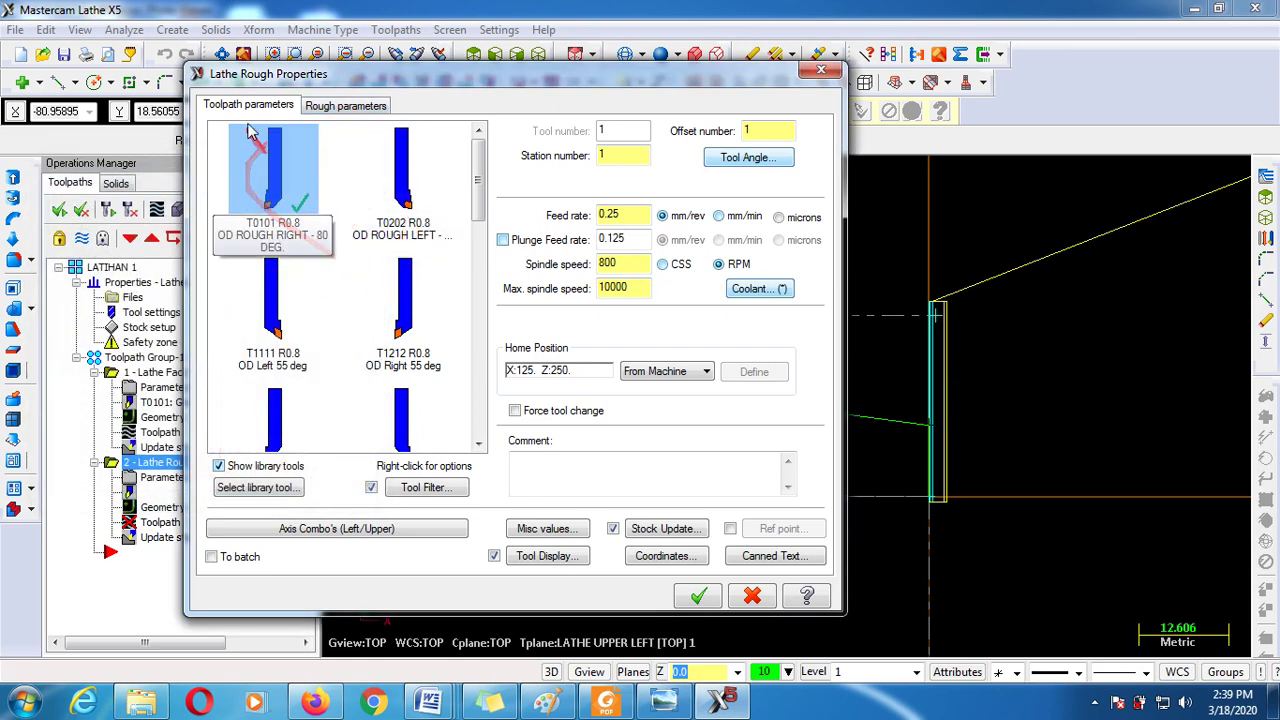
pyautogui.moveTo(250, 130)
pyautogui.mouseDown()
pyautogui.moveTo(660, 208)
pyautogui.moveTo(775, 290)
pyautogui.moveTo(537, 220)
pyautogui.mouseUp()
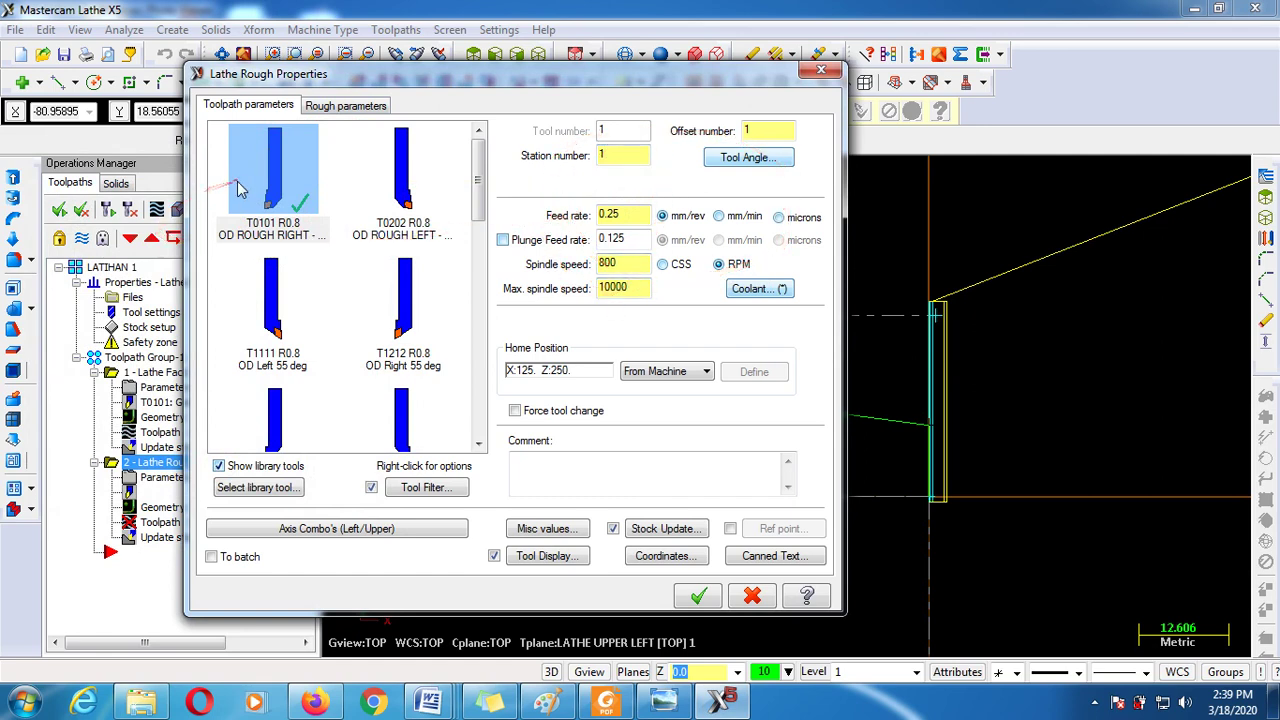
# Set depth of cut to 1 and stock to leave in Z to 0.1, turn off equal steps, and generate the roughing toolpath
pyautogui.click(338, 107)
pyautogui.doubleClick(548, 180)
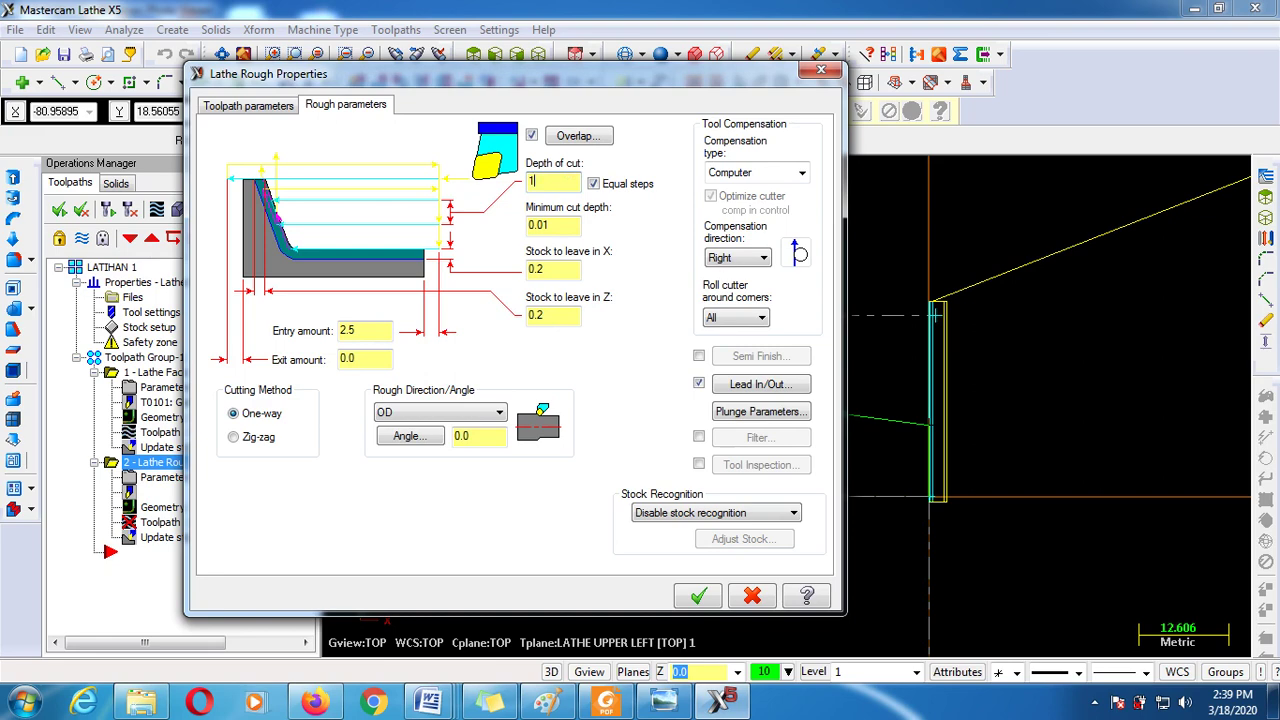
pyautogui.click(545, 270)
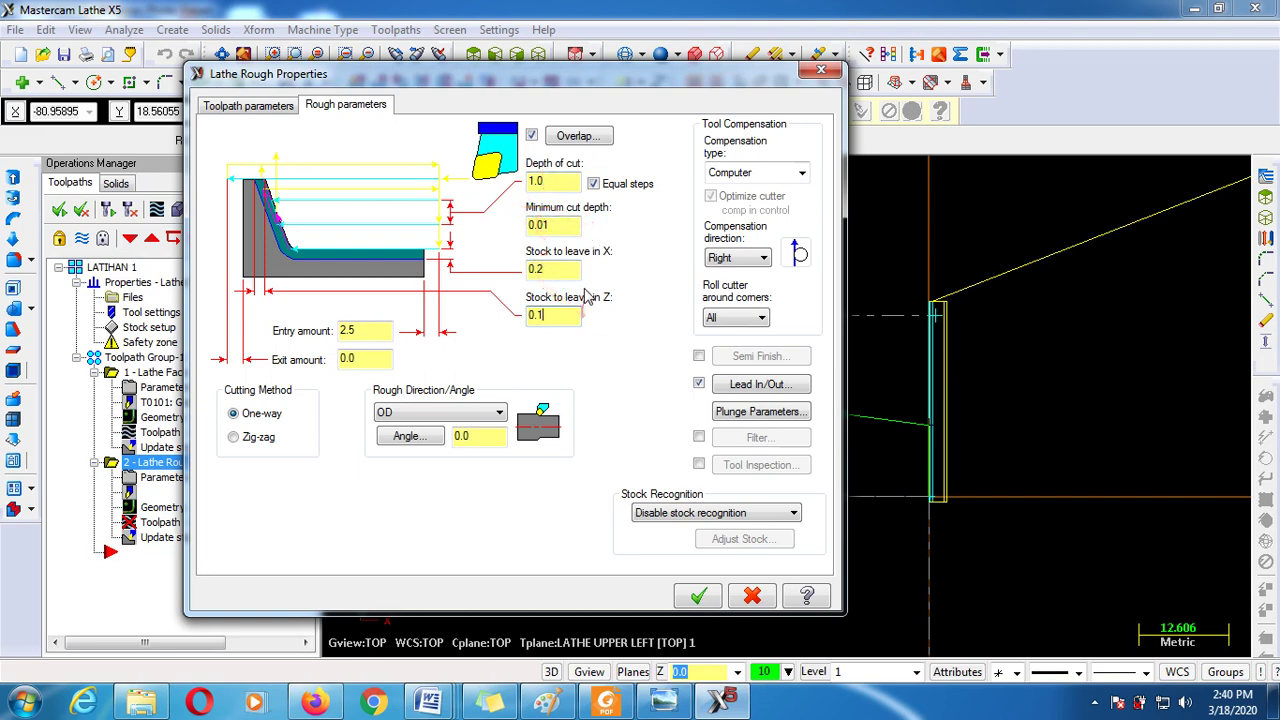
pyautogui.click(550, 315)
pyautogui.click(592, 183)
pyautogui.click(699, 597)
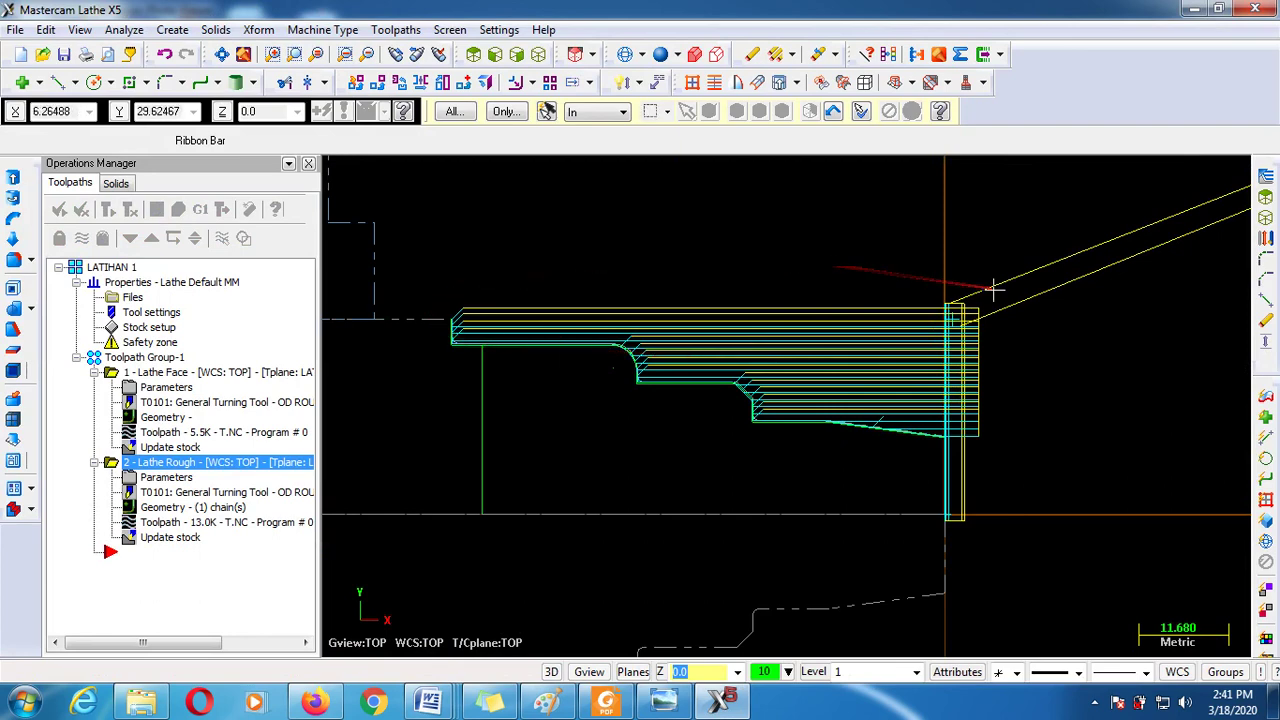
# Backplot all operations in Toolpath Group-1, inspect the facing and roughing passes along the stepped contour, and close the backplot
pyautogui.scroll(-3, 500, 425)
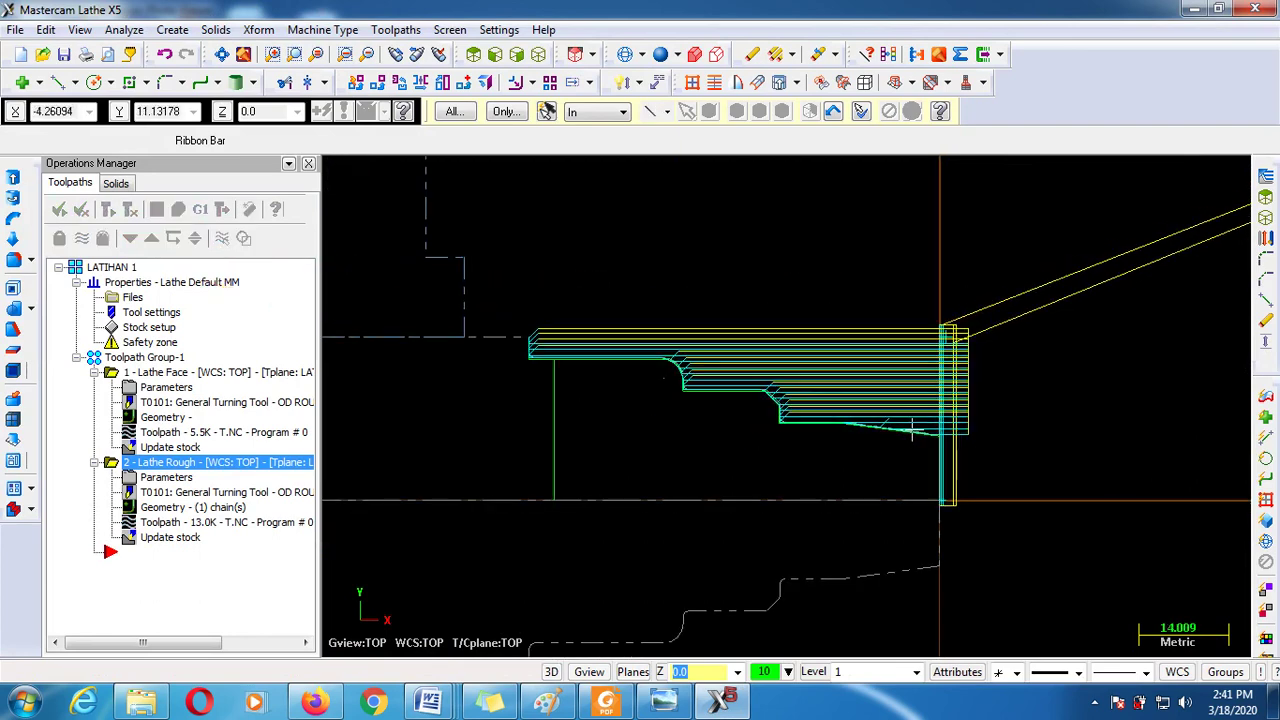
pyautogui.click(142, 357)
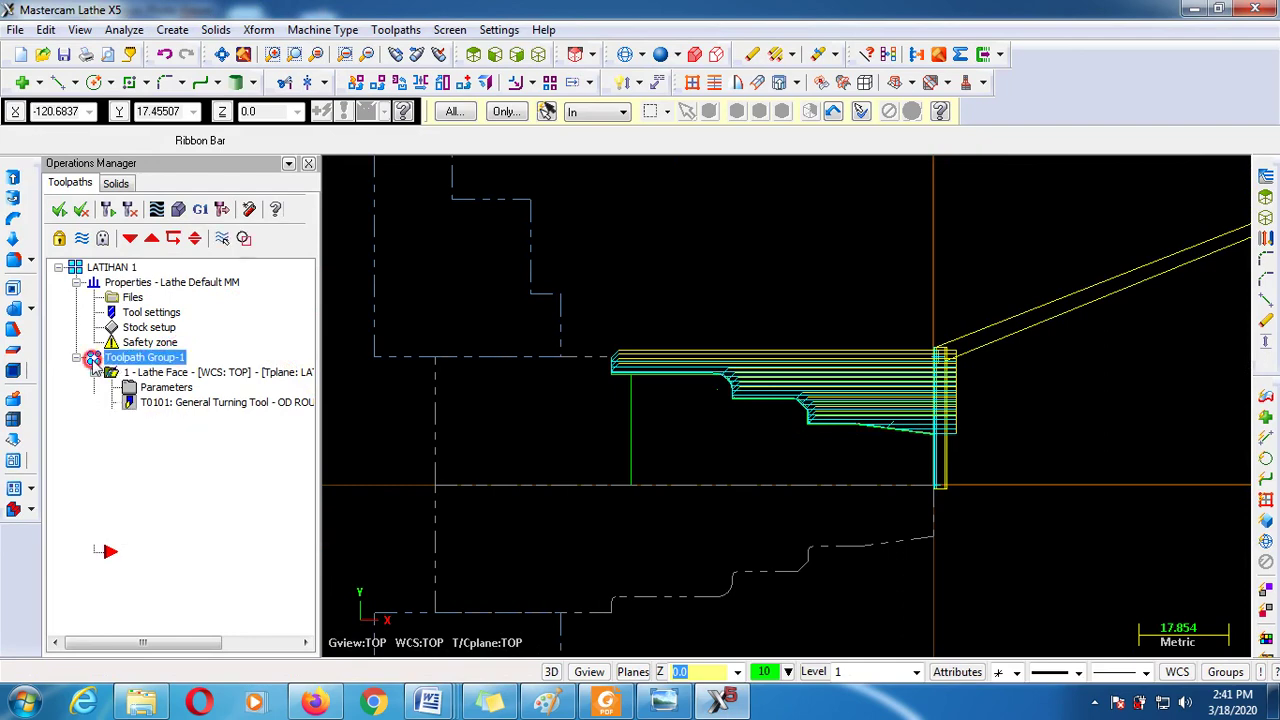
pyautogui.click(157, 209)
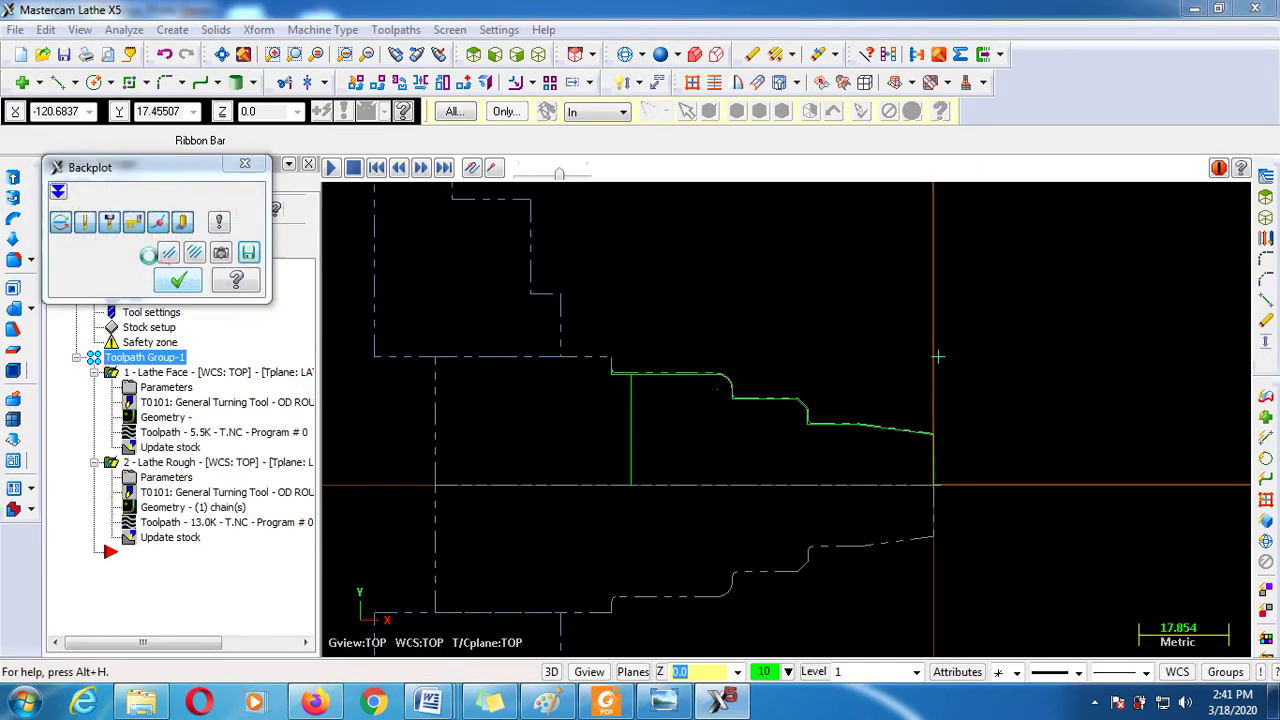
pyautogui.click(330, 168)
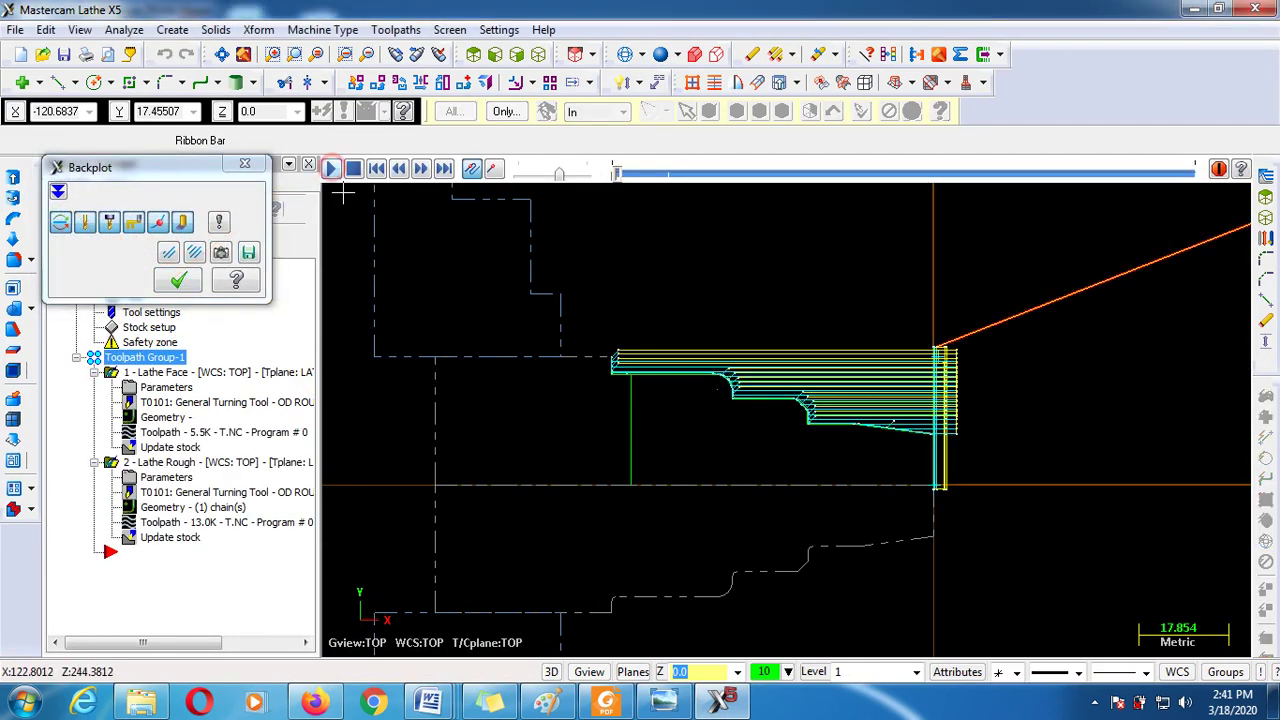
pyautogui.scroll(-1, 820, 449)
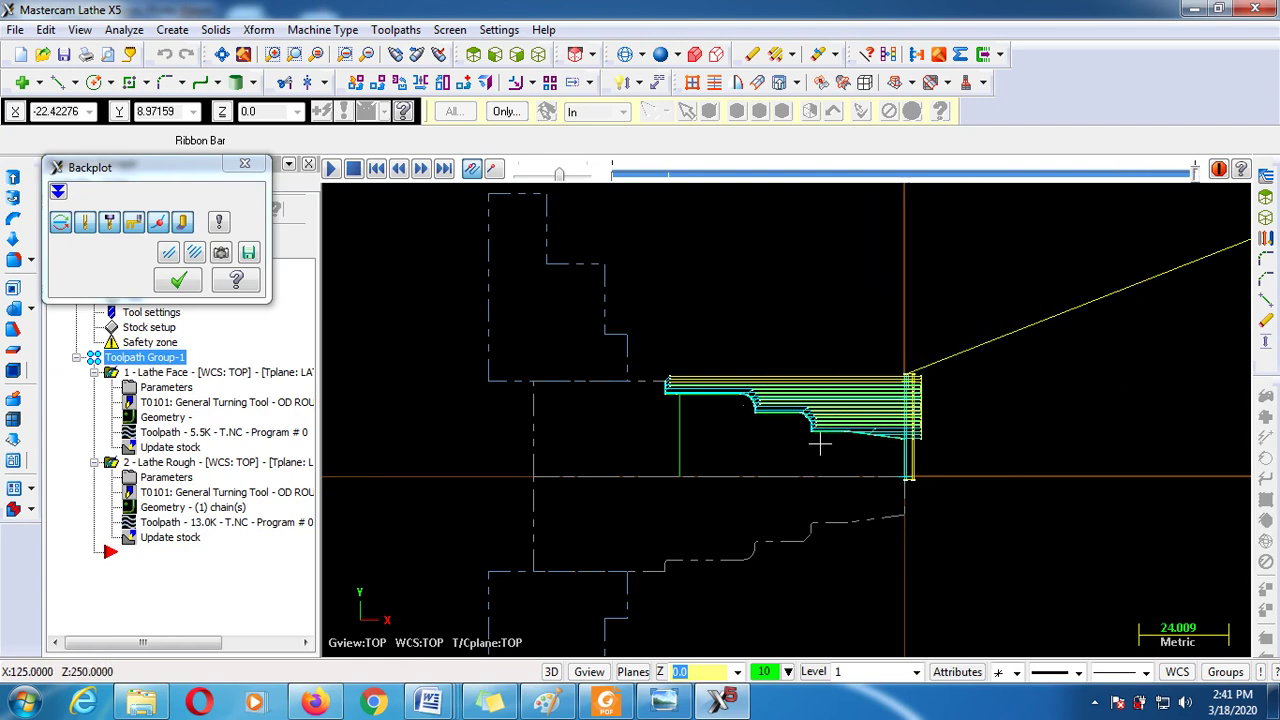
pyautogui.scroll(3, 819, 444)
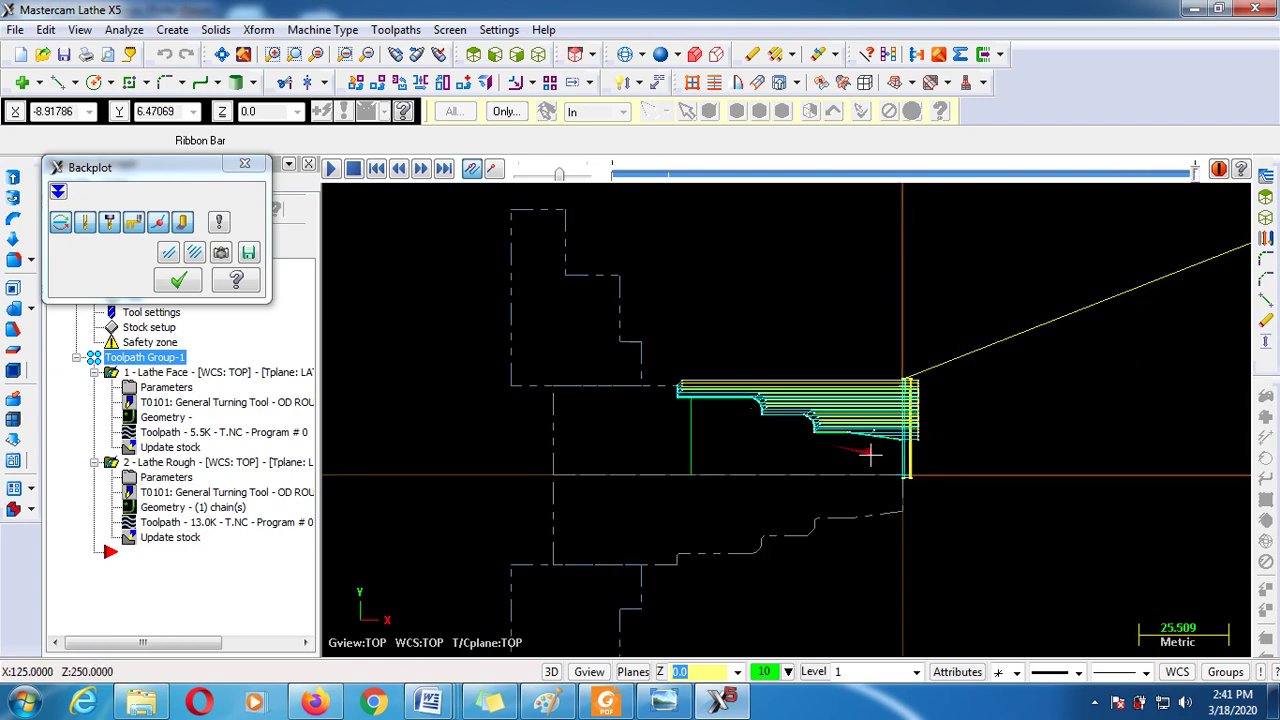
pyautogui.scroll(4, 834, 460)
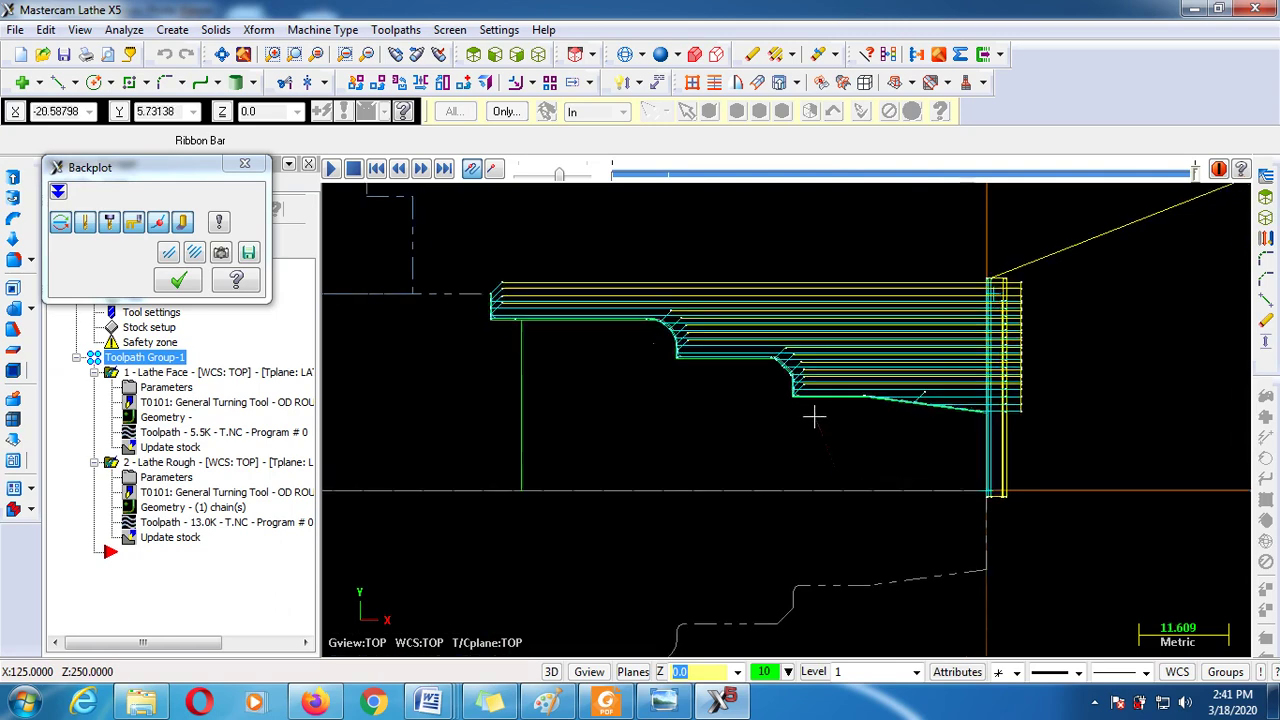
pyautogui.click(244, 163)
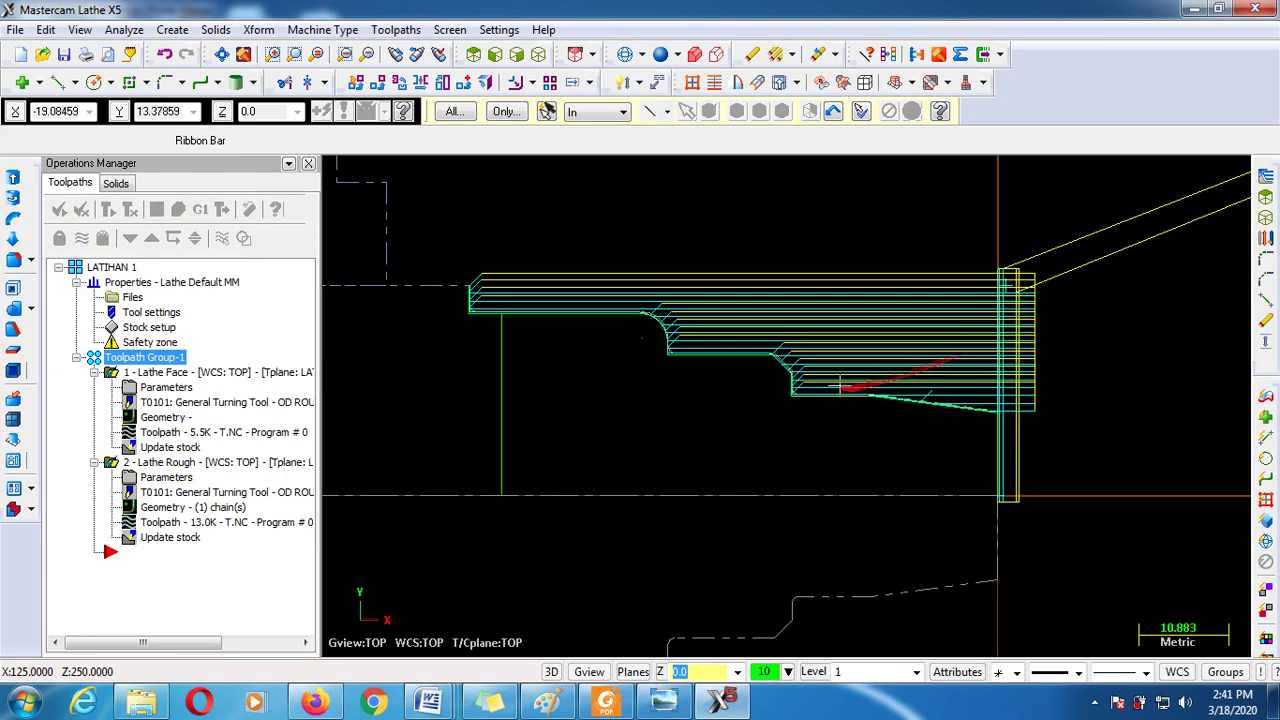
# Inspect the roughing passes around the shoulders and hide the toolpath display so only the part geometry shows
pyautogui.scroll(-2, 714, 330)
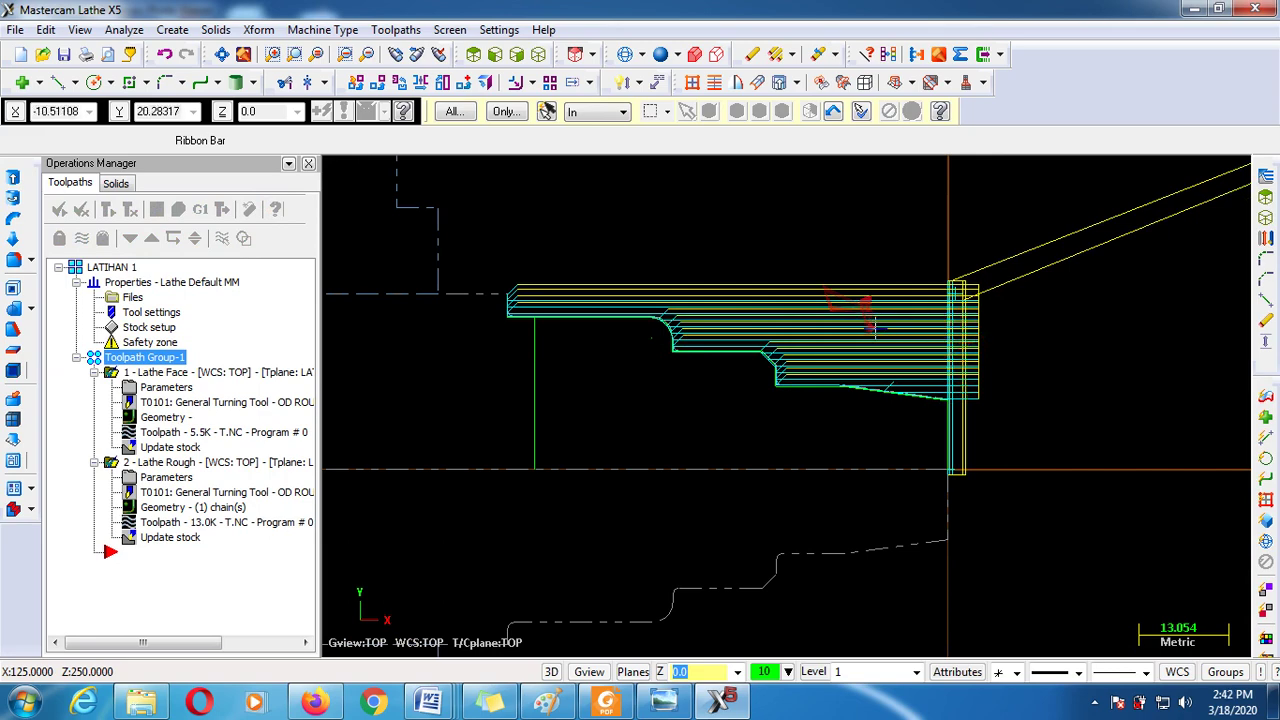
pyautogui.scroll(2, 860, 335)
pyautogui.scroll(2, 637, 349)
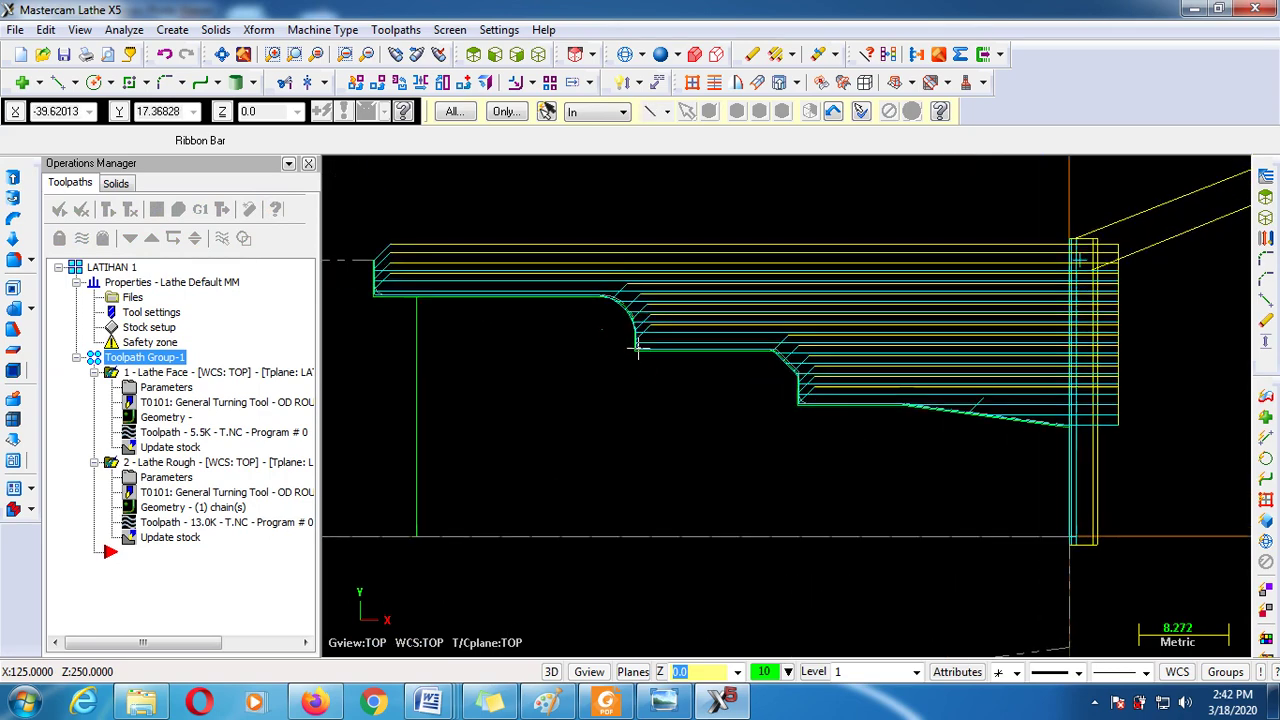
pyautogui.scroll(1, 637, 349)
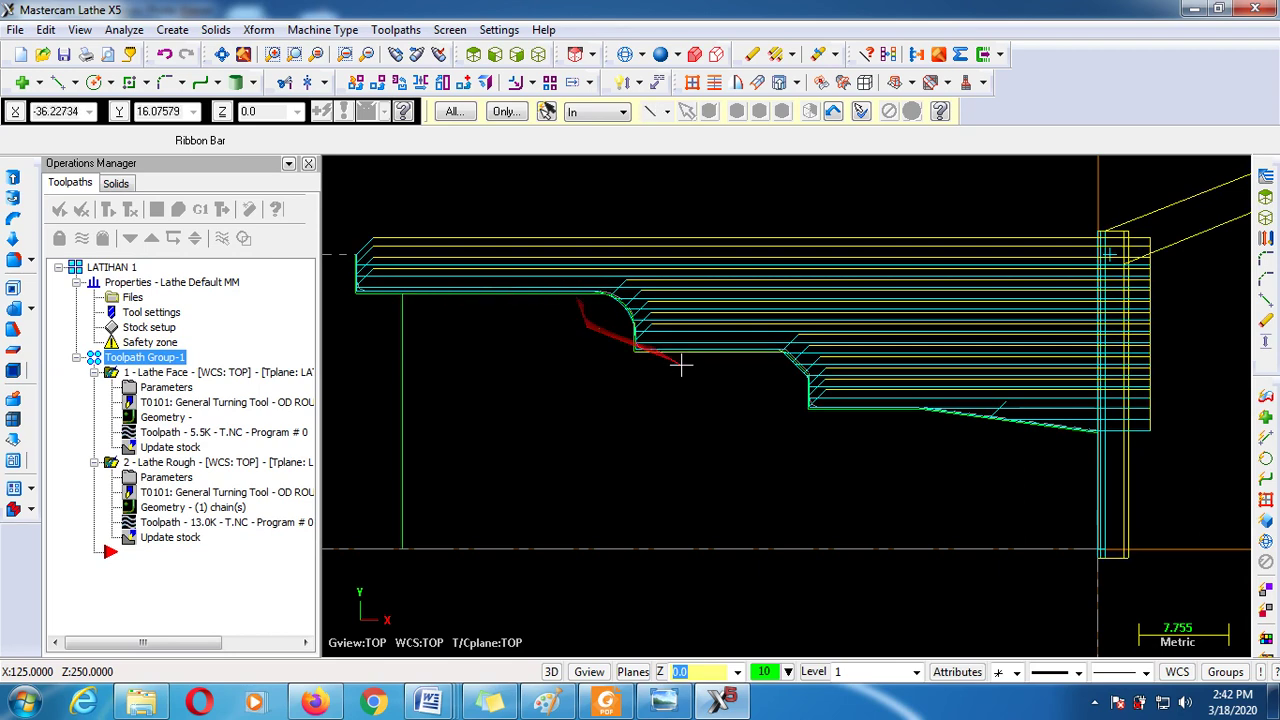
pyautogui.scroll(-2, 740, 390)
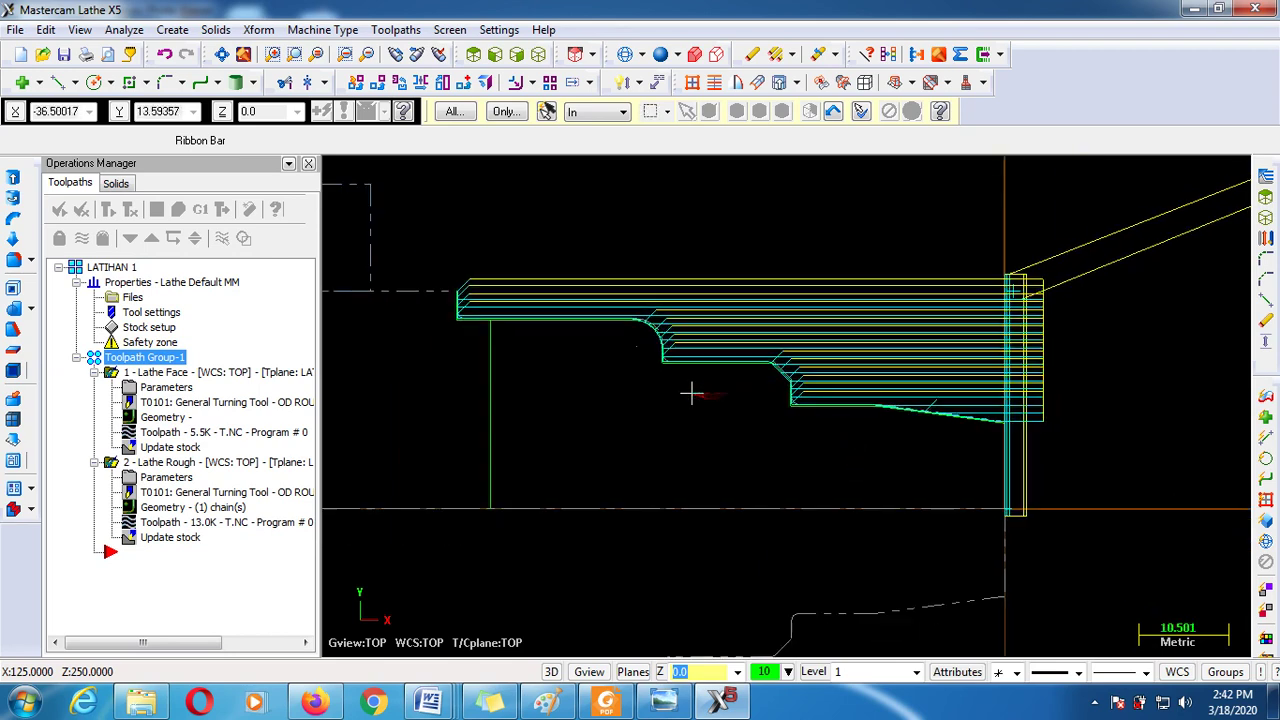
pyautogui.scroll(-1, 690, 393)
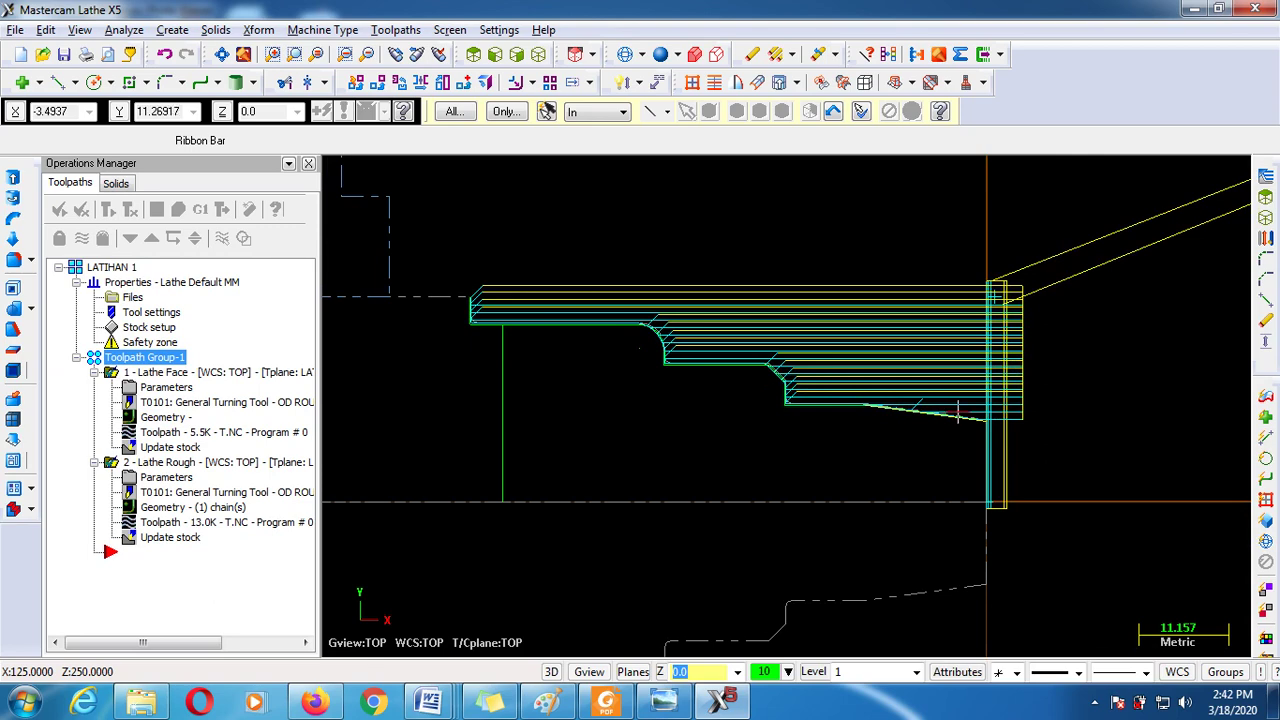
pyautogui.hotkey('alt', 't')
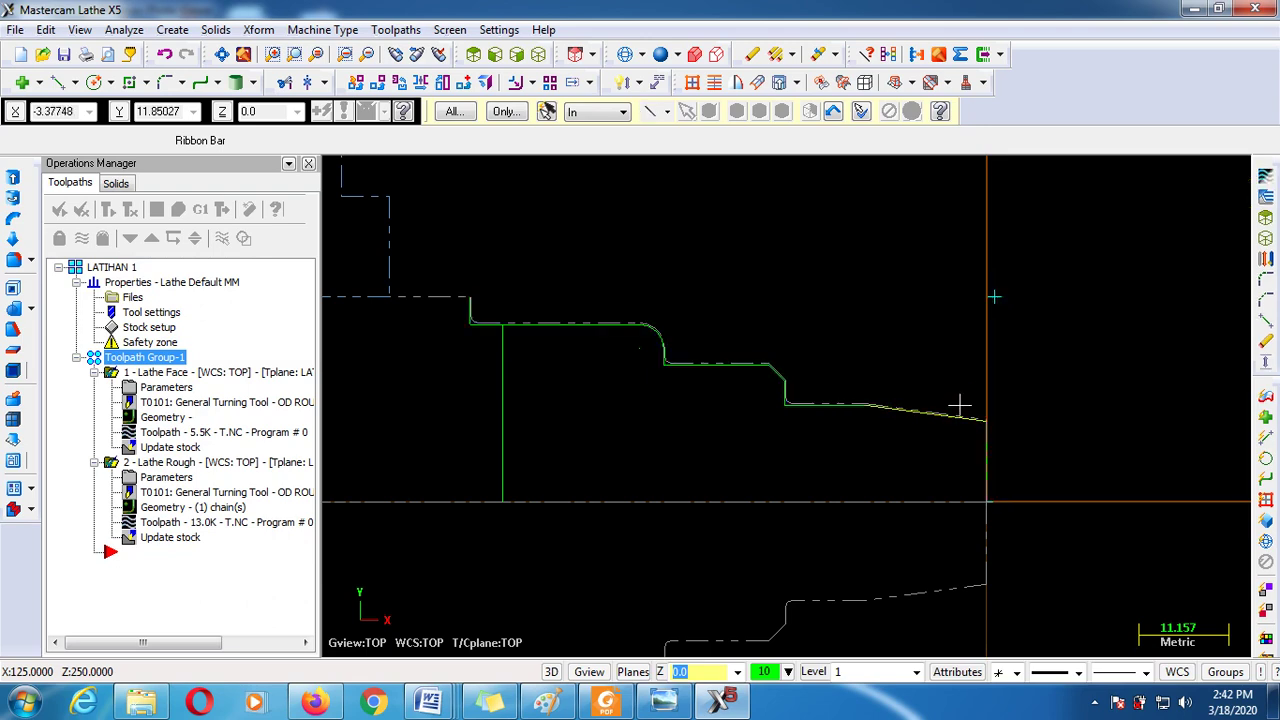
# Collapse the Lathe Face and Lathe Rough operations in the operations tree
pyautogui.scroll(-2, 988, 378)
pyautogui.scroll(-1, 946, 392)
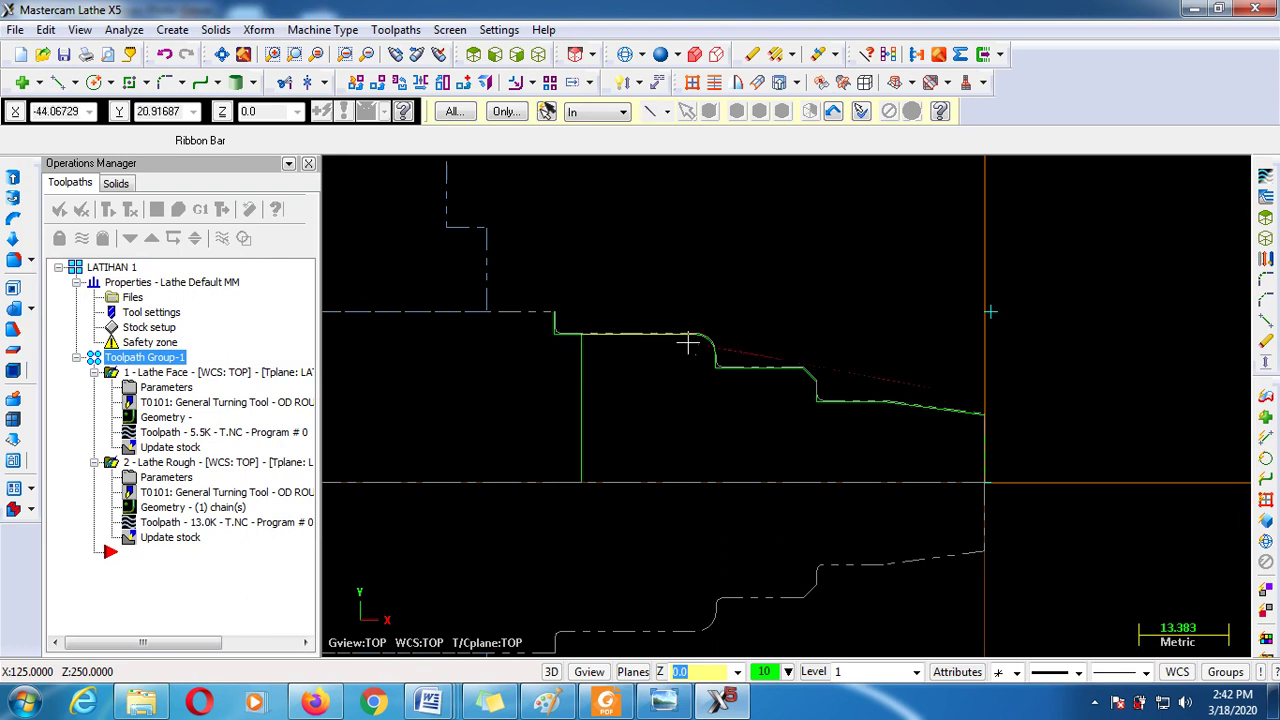
pyautogui.moveTo(683, 296)
pyautogui.mouseDown()
pyautogui.moveTo(971, 371)
pyautogui.moveTo(880, 411)
pyautogui.moveTo(434, 297)
pyautogui.moveTo(112, 386)
pyautogui.mouseUp()
pyautogui.scroll(2, 880, 411)
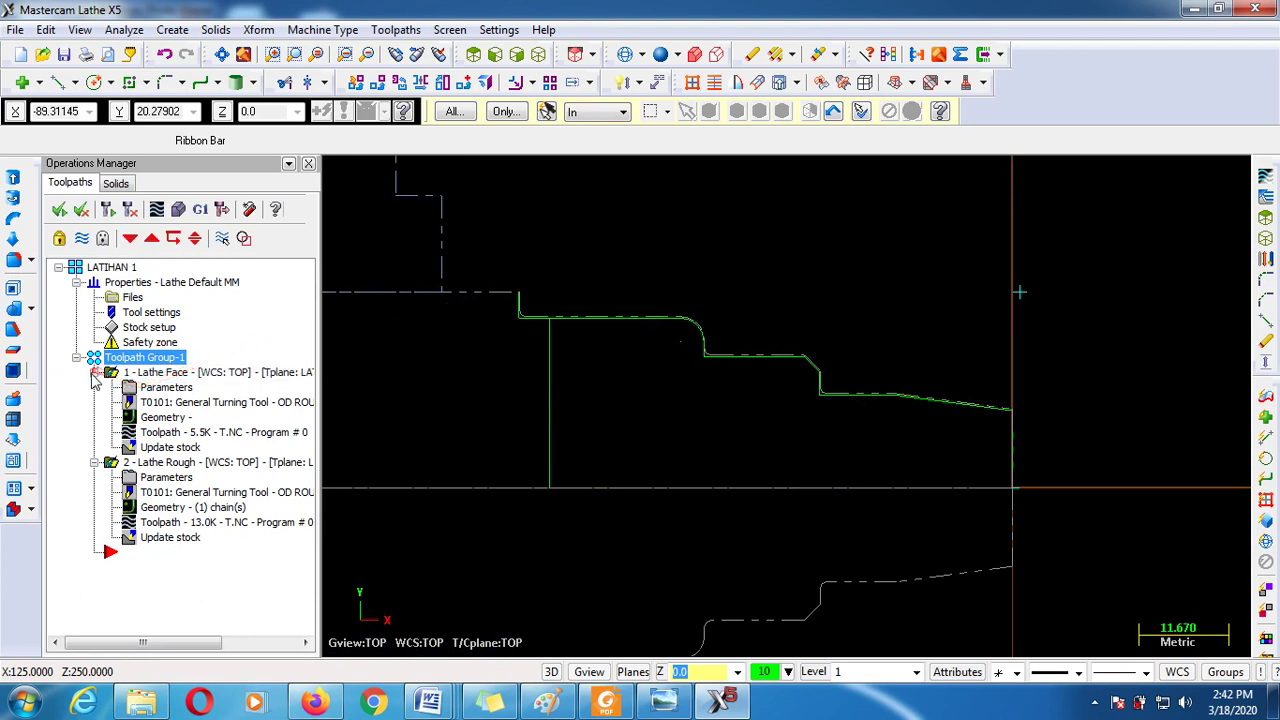
pyautogui.click(94, 373)
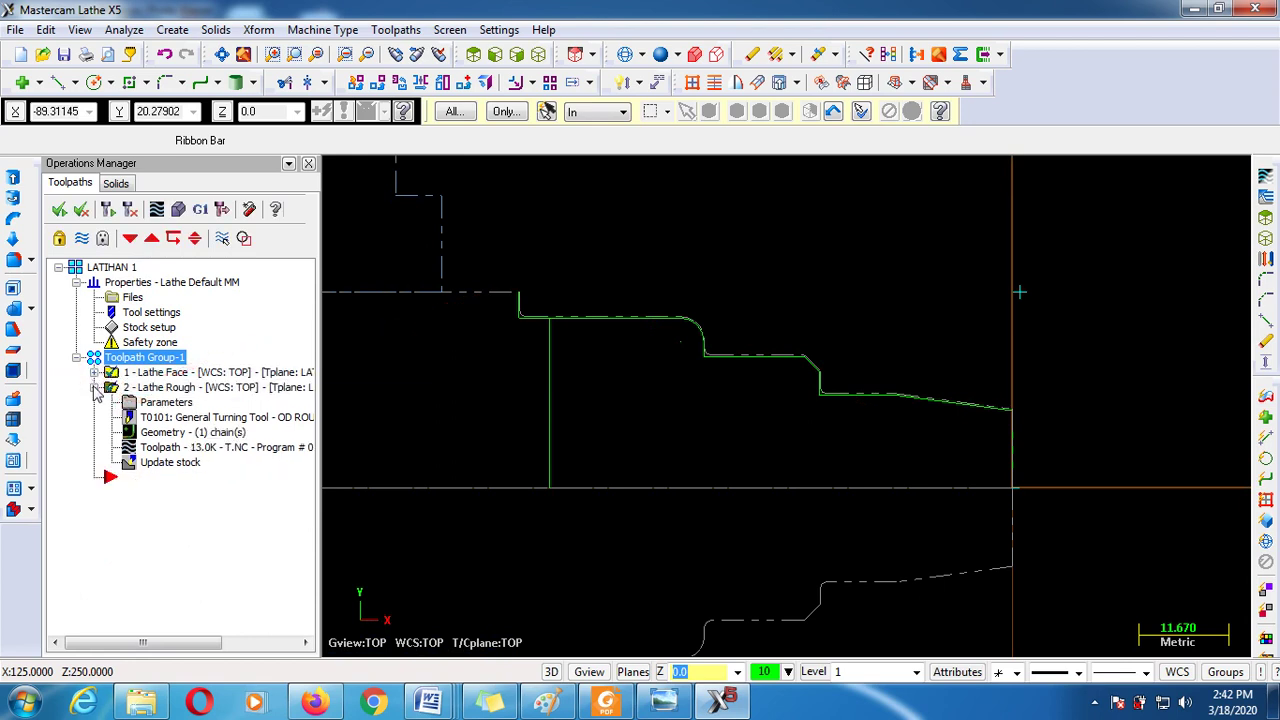
pyautogui.click(94, 387)
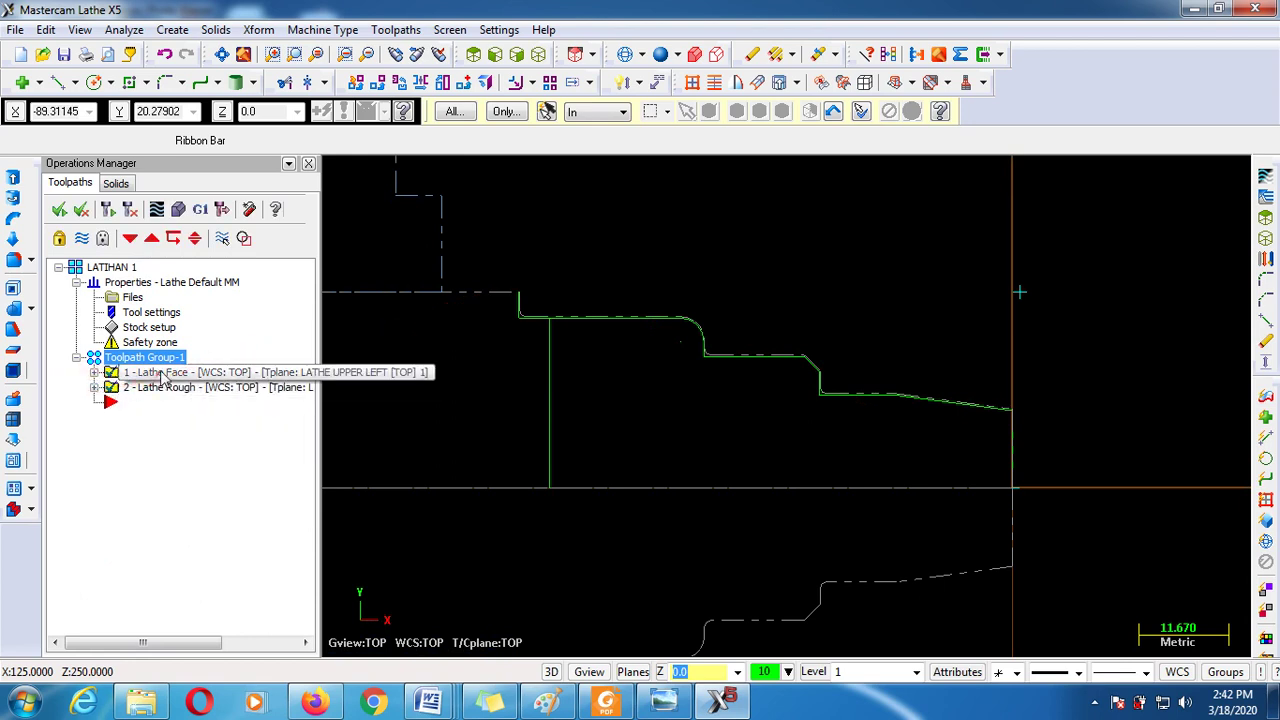
# Start a lathe finish toolpath, chain the contour from the front taper to the short vertical shoulder line, and accept the chain
pyautogui.click(396, 29)
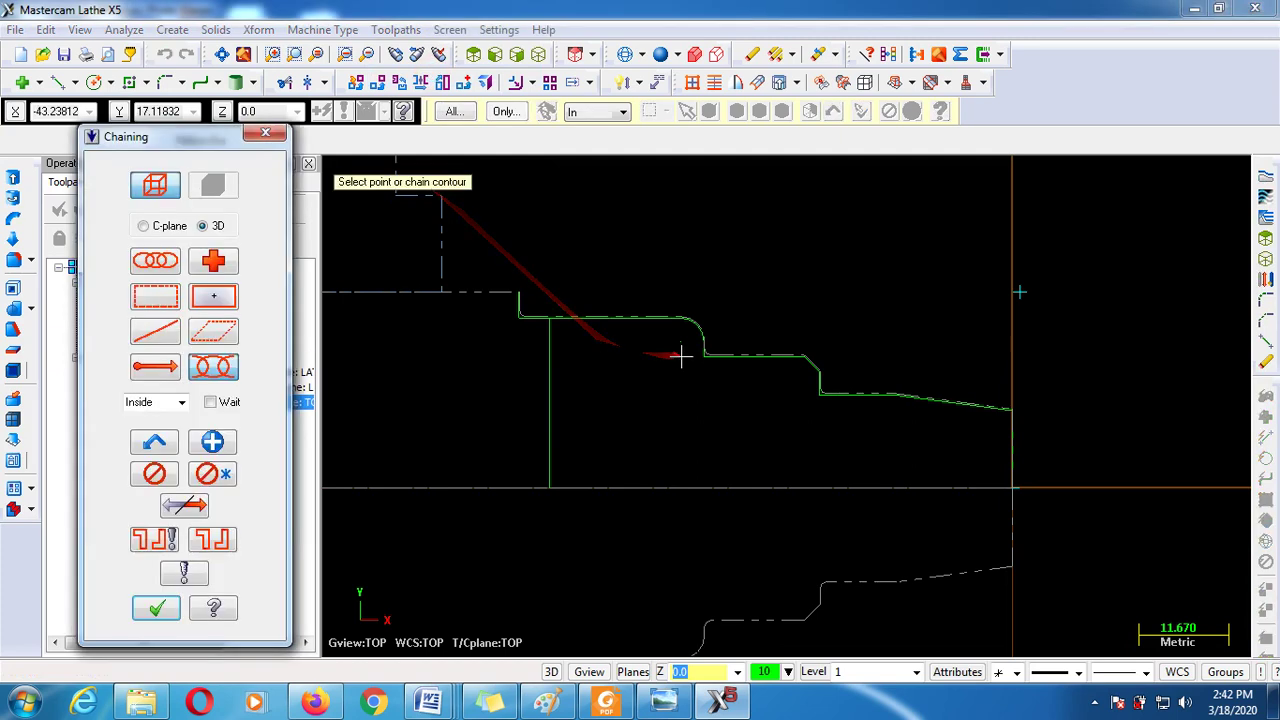
pyautogui.click(1006, 403)
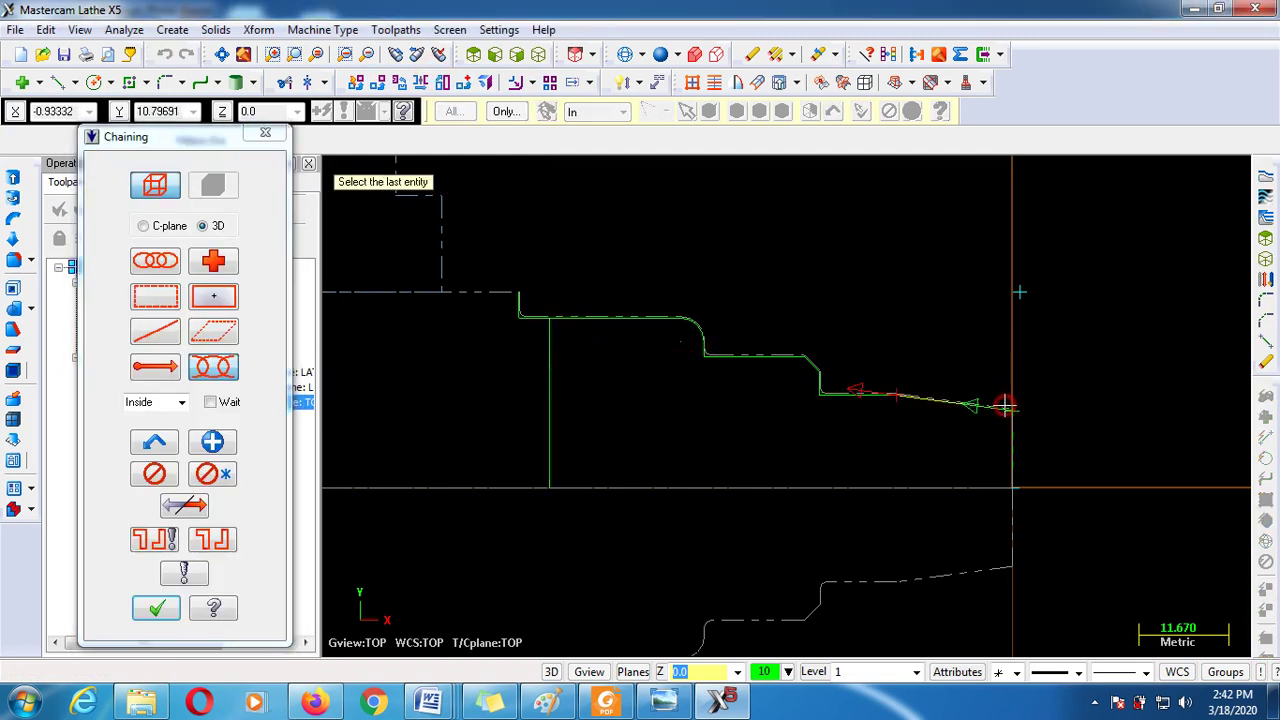
pyautogui.click(517, 313)
pyautogui.click(516, 310)
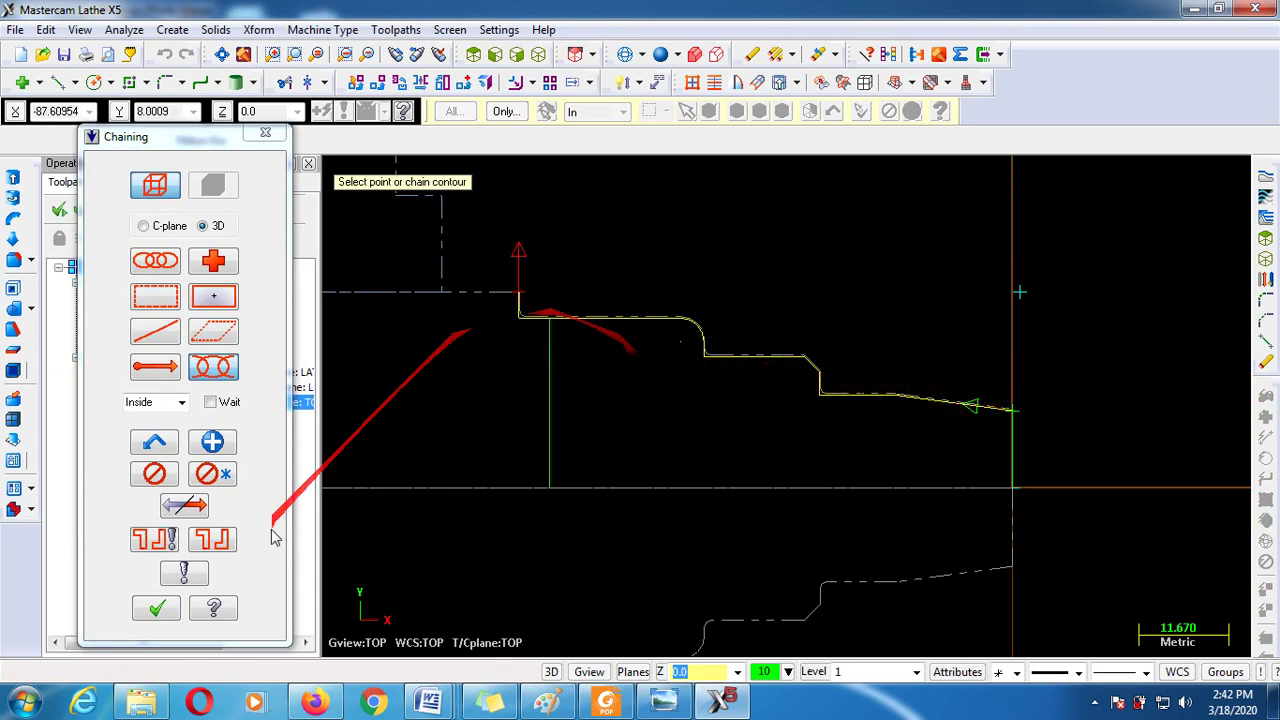
pyautogui.click(157, 608)
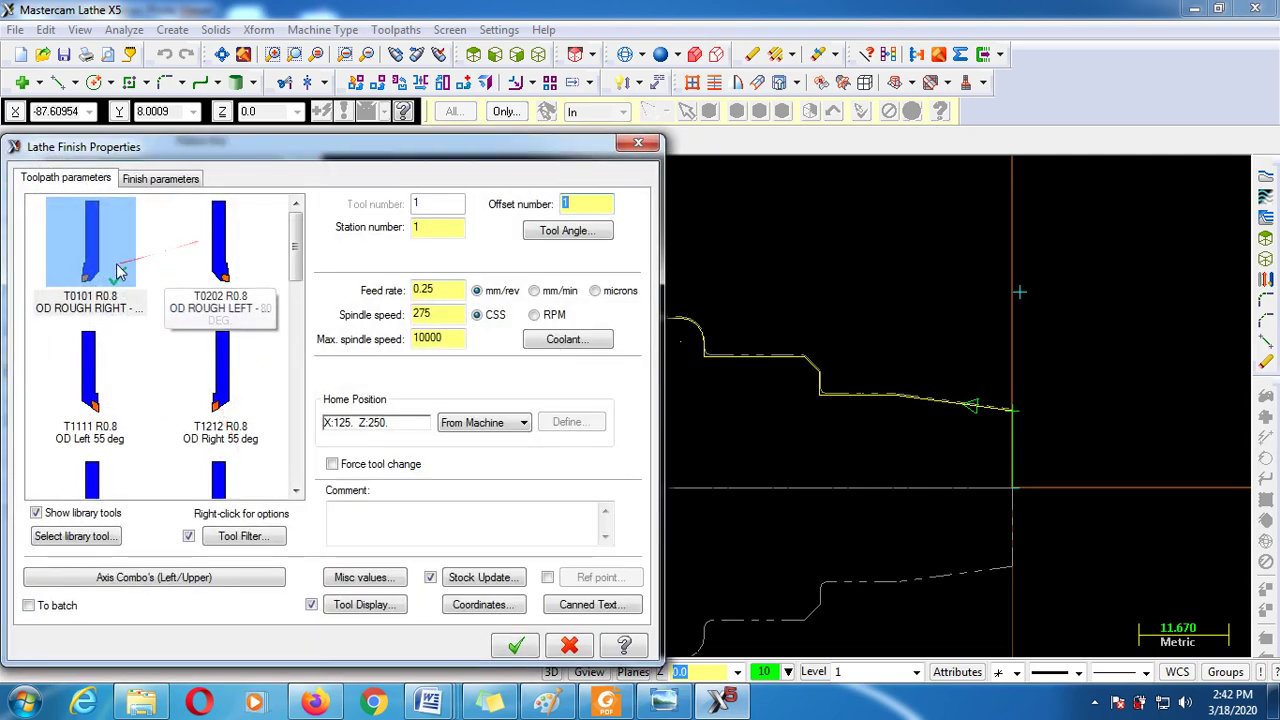
# Select the T1212 OD Right 55 deg tool for the finish operation
pyautogui.moveTo(471, 143); pyautogui.dragTo(565, 109)
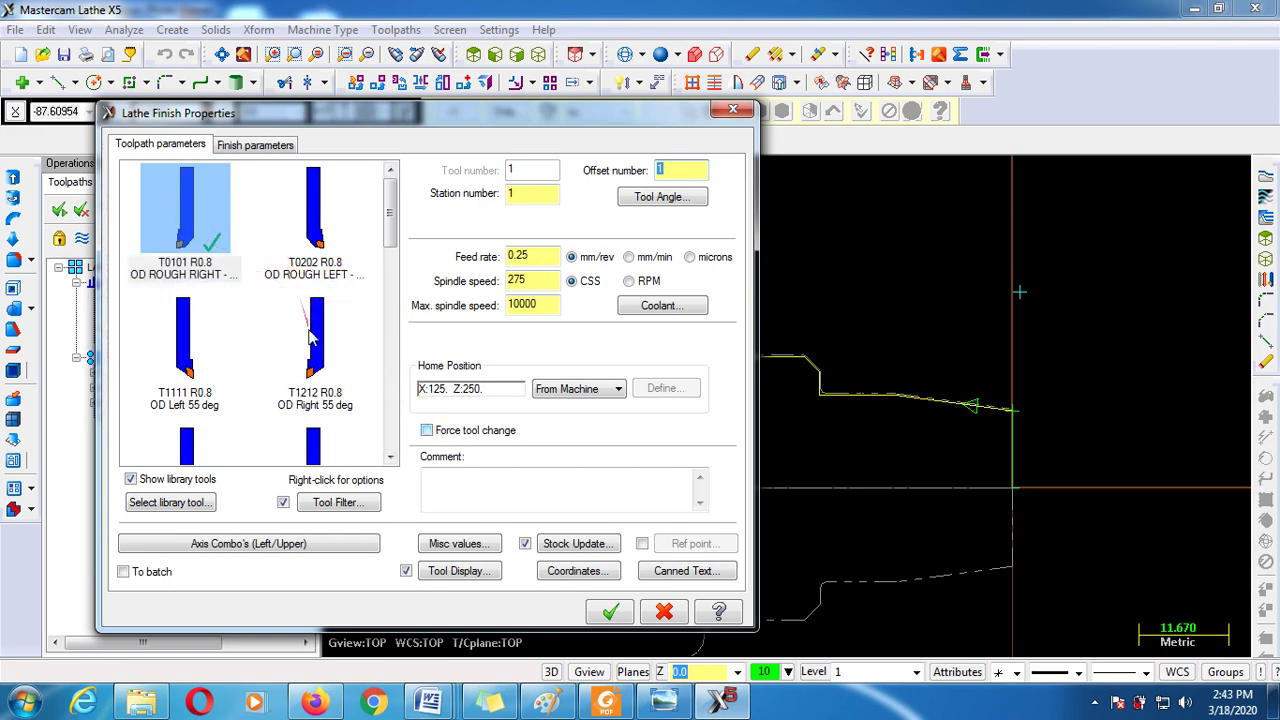
pyautogui.moveTo(318, 346)
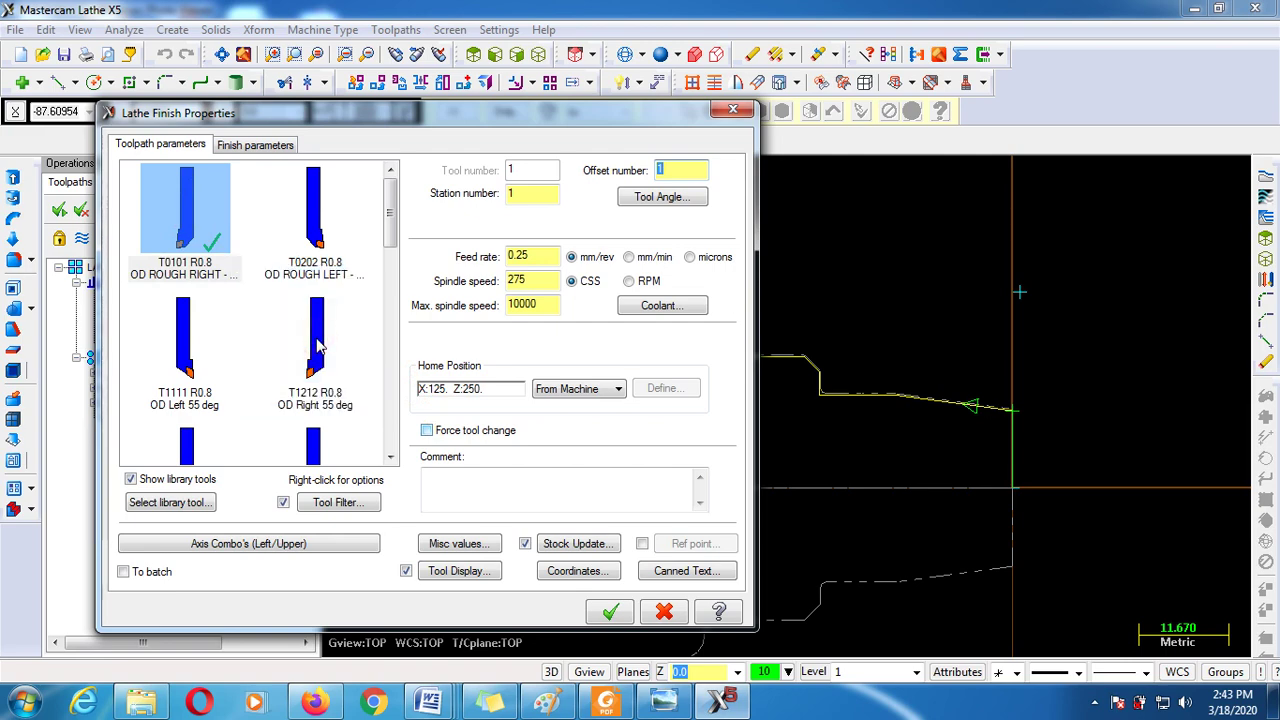
pyautogui.click(297, 323)
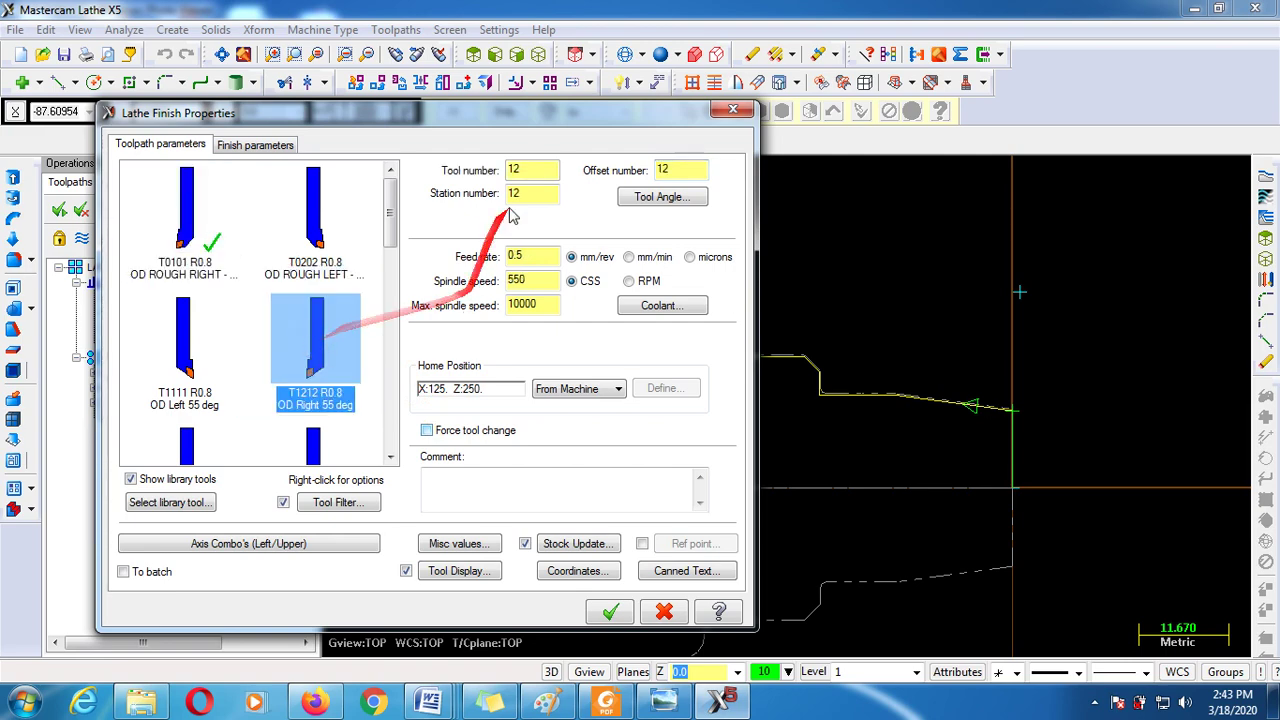
pyautogui.doubleClick(528, 171)
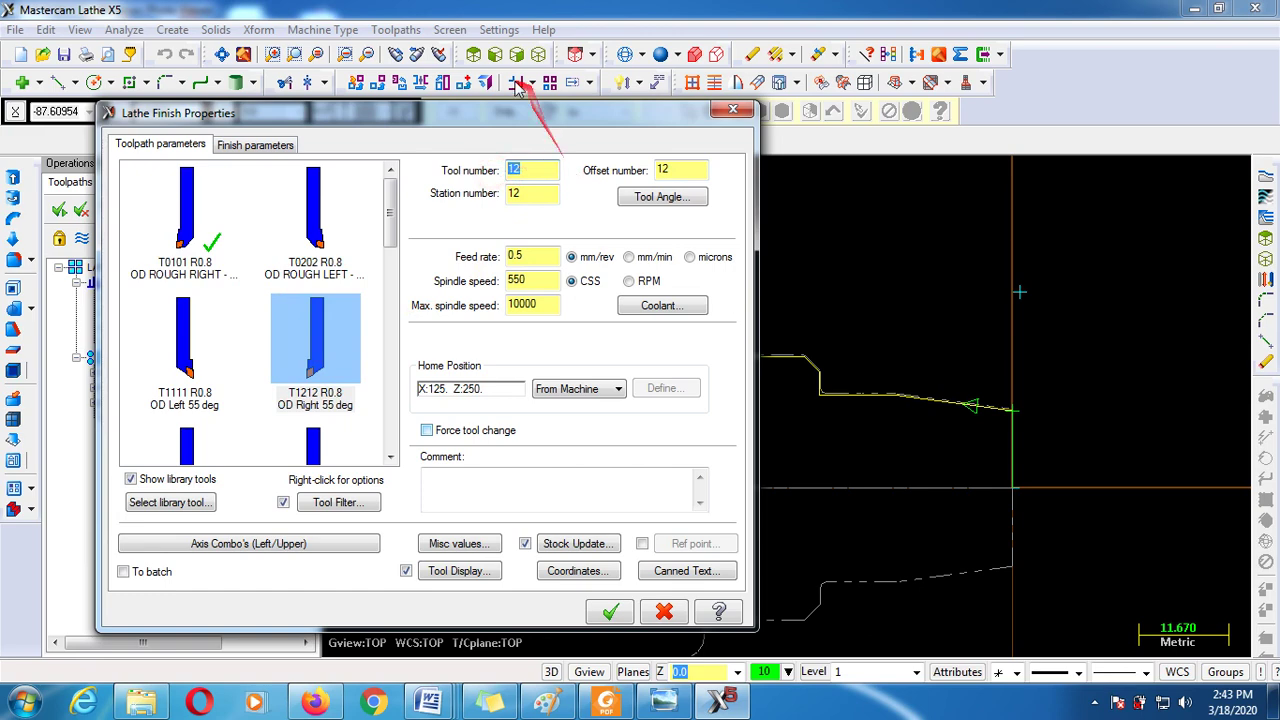
pyautogui.rightClick(312, 347)
pyautogui.press('Escape')
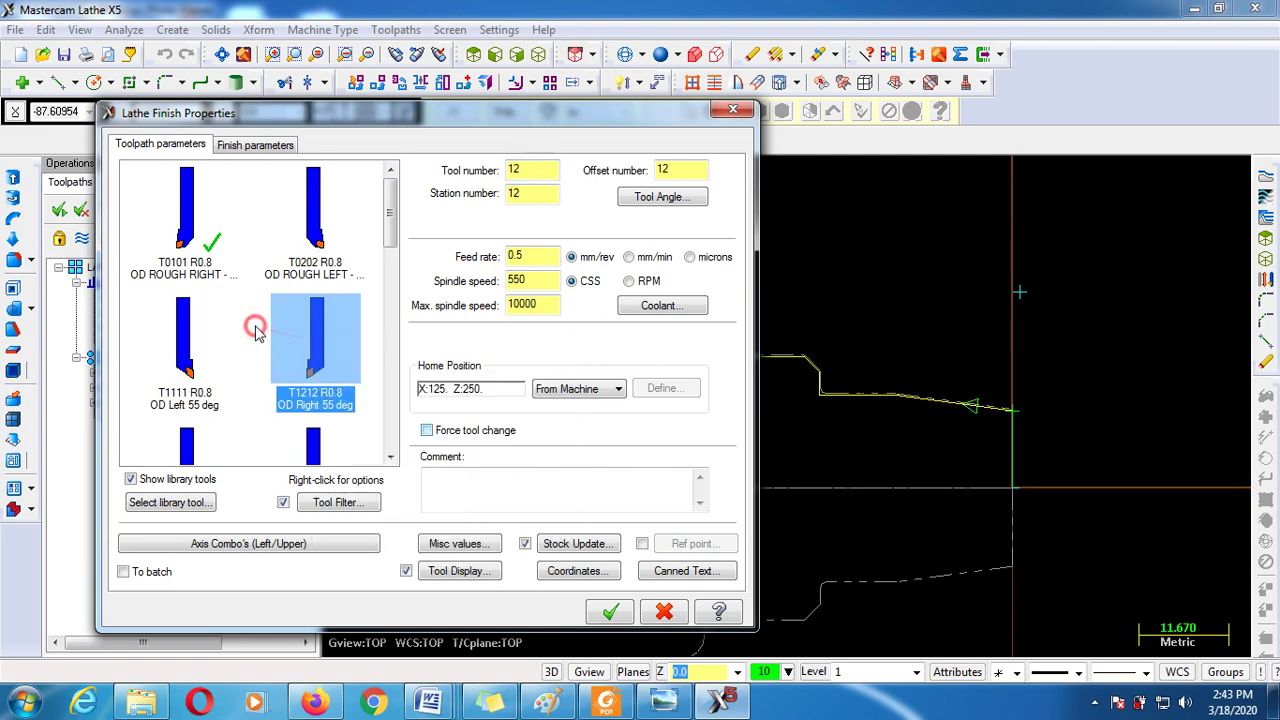
# Edit the T1212 tool definition to give its insert a corner radius of 04, and accept it
pyautogui.rightClick(330, 342)
pyautogui.click(378, 363)
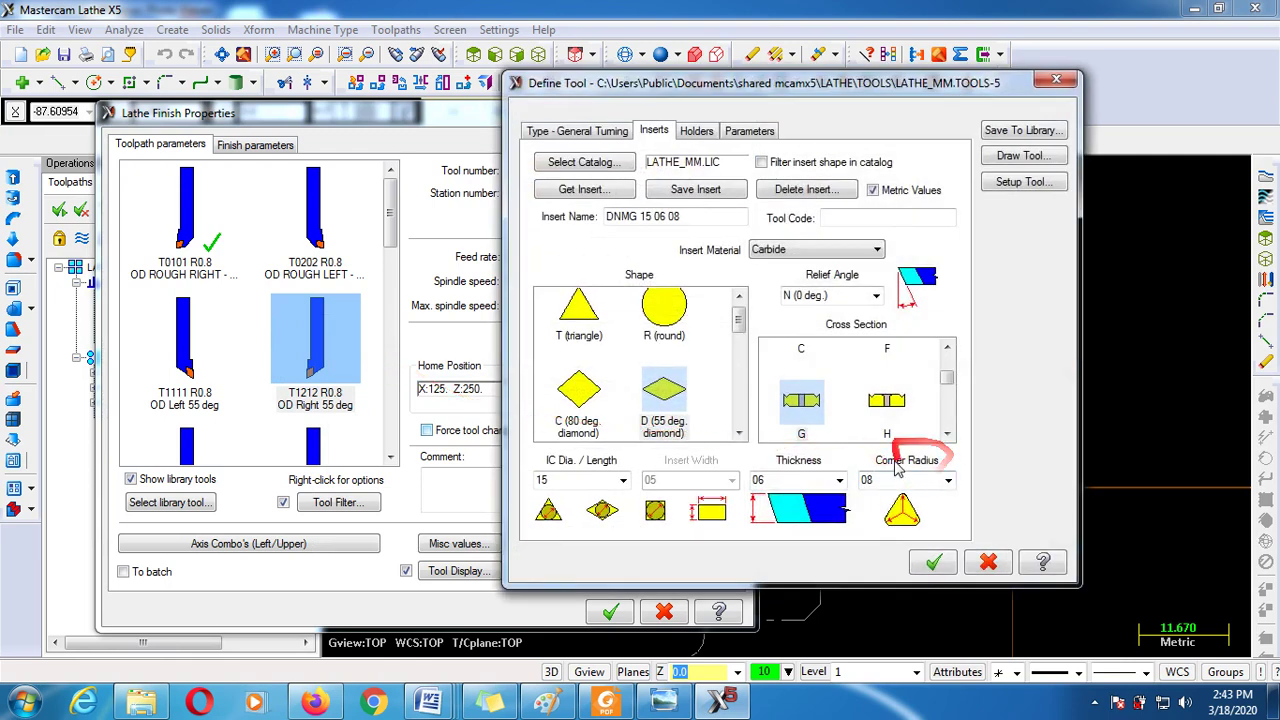
pyautogui.click(947, 480)
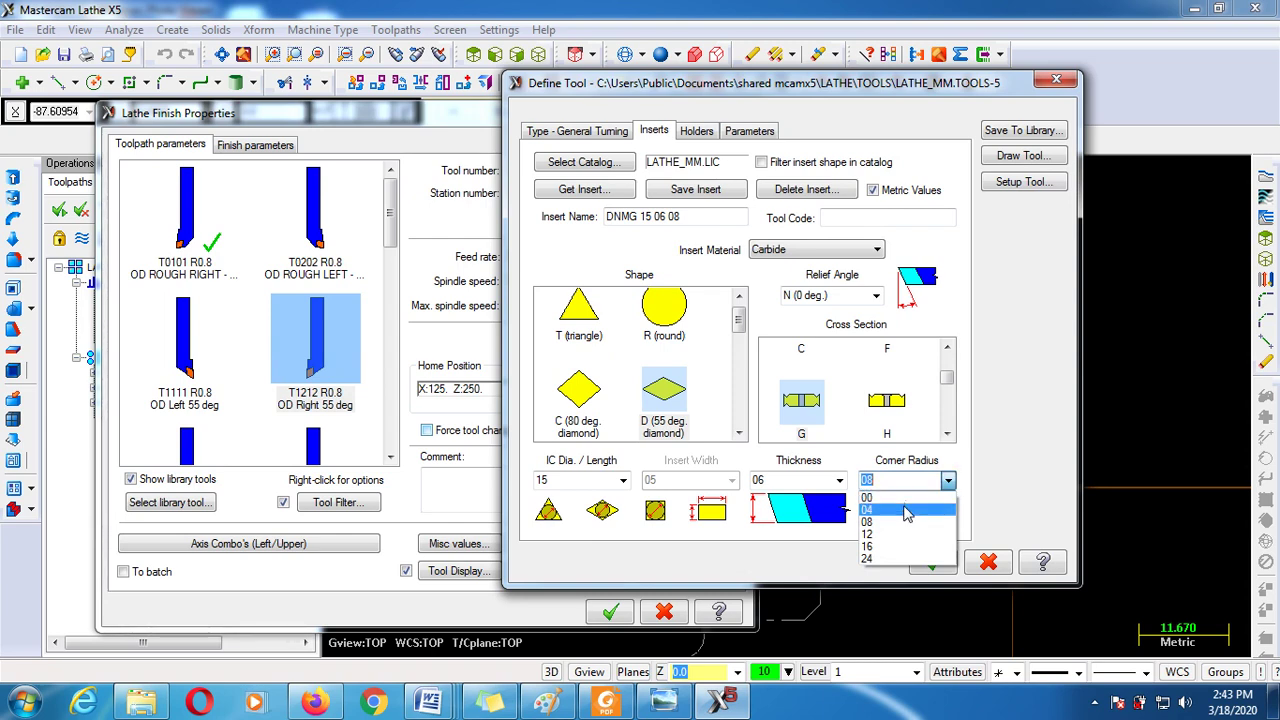
pyautogui.click(905, 510)
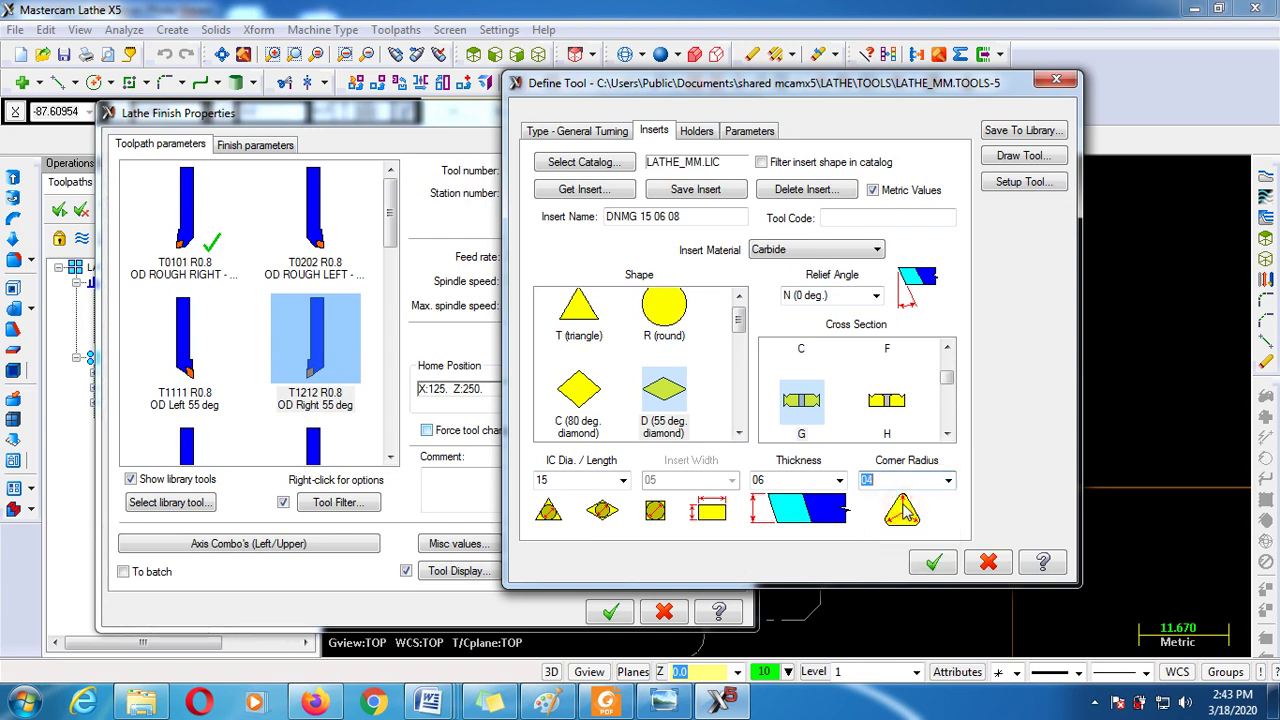
pyautogui.click(935, 565)
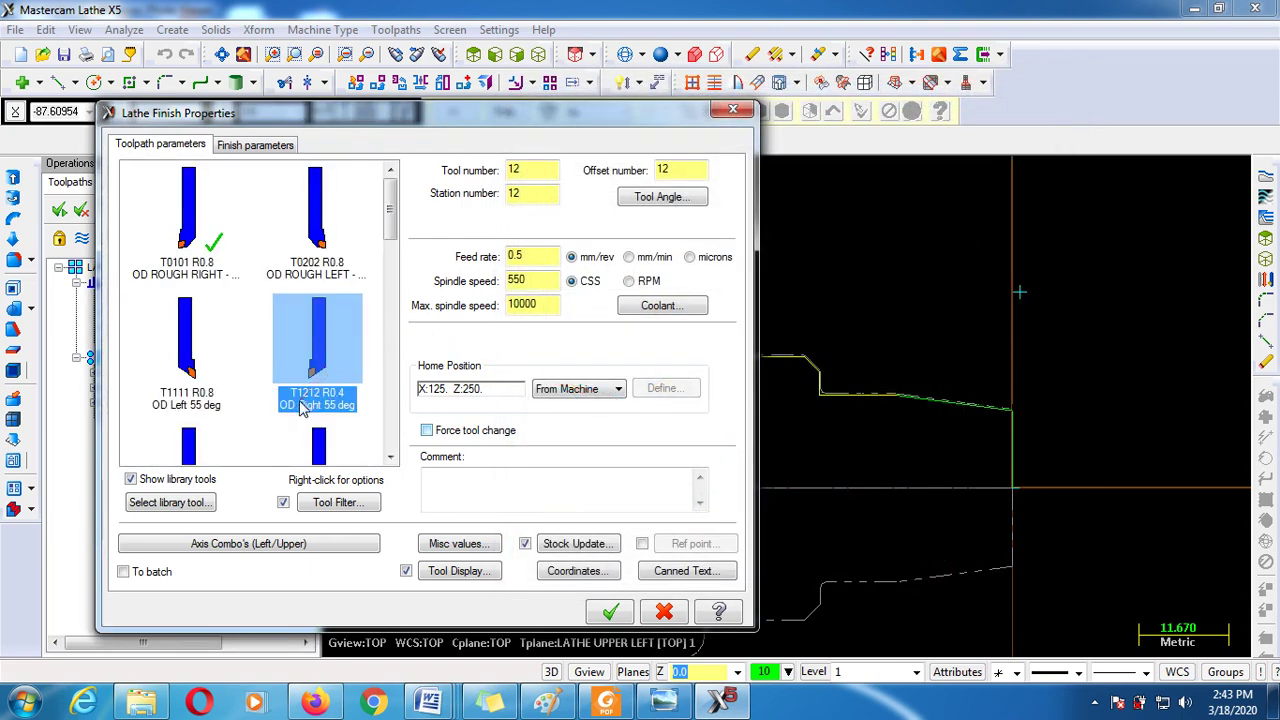
# Set the finishing tool's tool, offset and station numbers to 2, its feed rate to 0.15 mm/rev and spindle speed to 1000
pyautogui.doubleClick(518, 170)
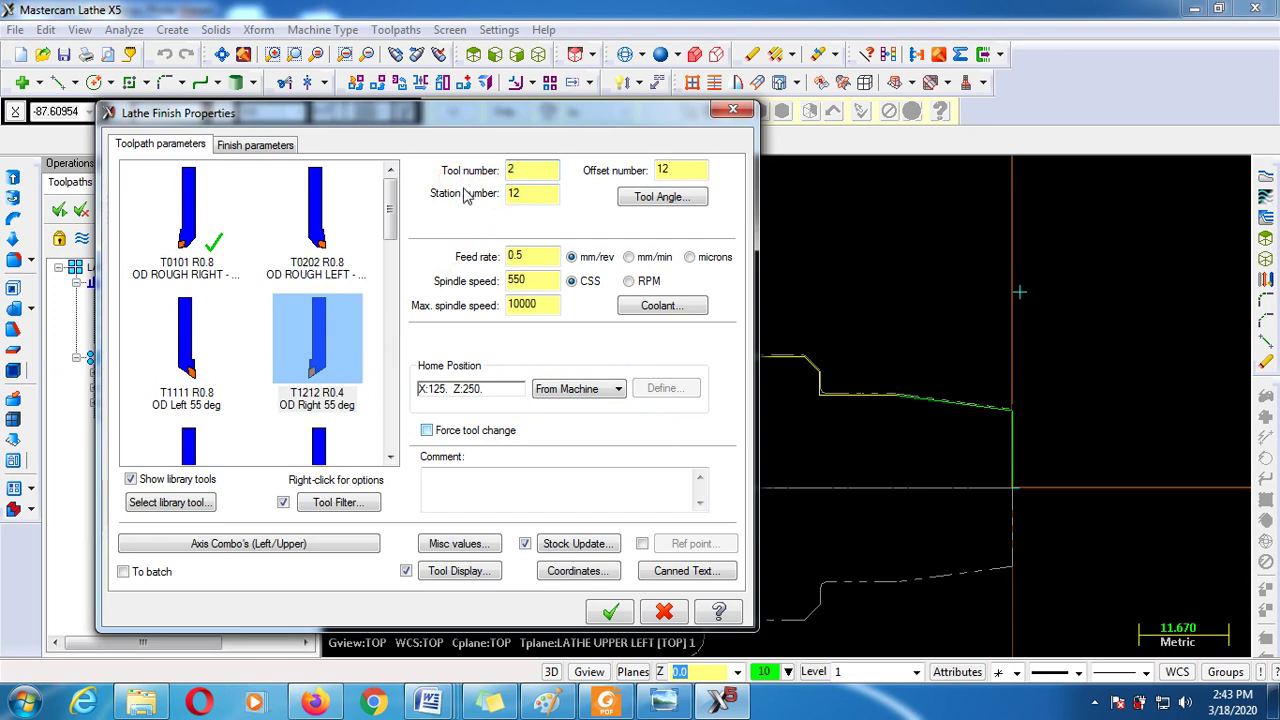
pyautogui.doubleClick(660, 170)
pyautogui.write('2')
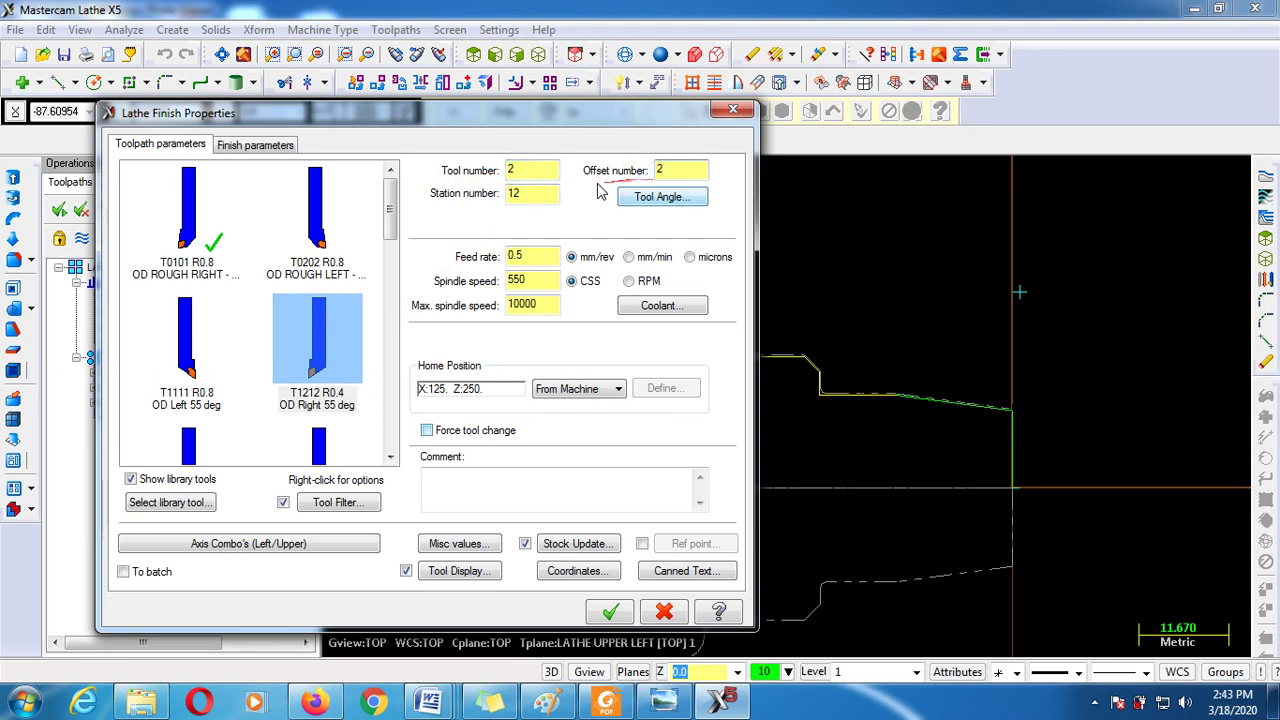
pyautogui.doubleClick(530, 192)
pyautogui.write('2')
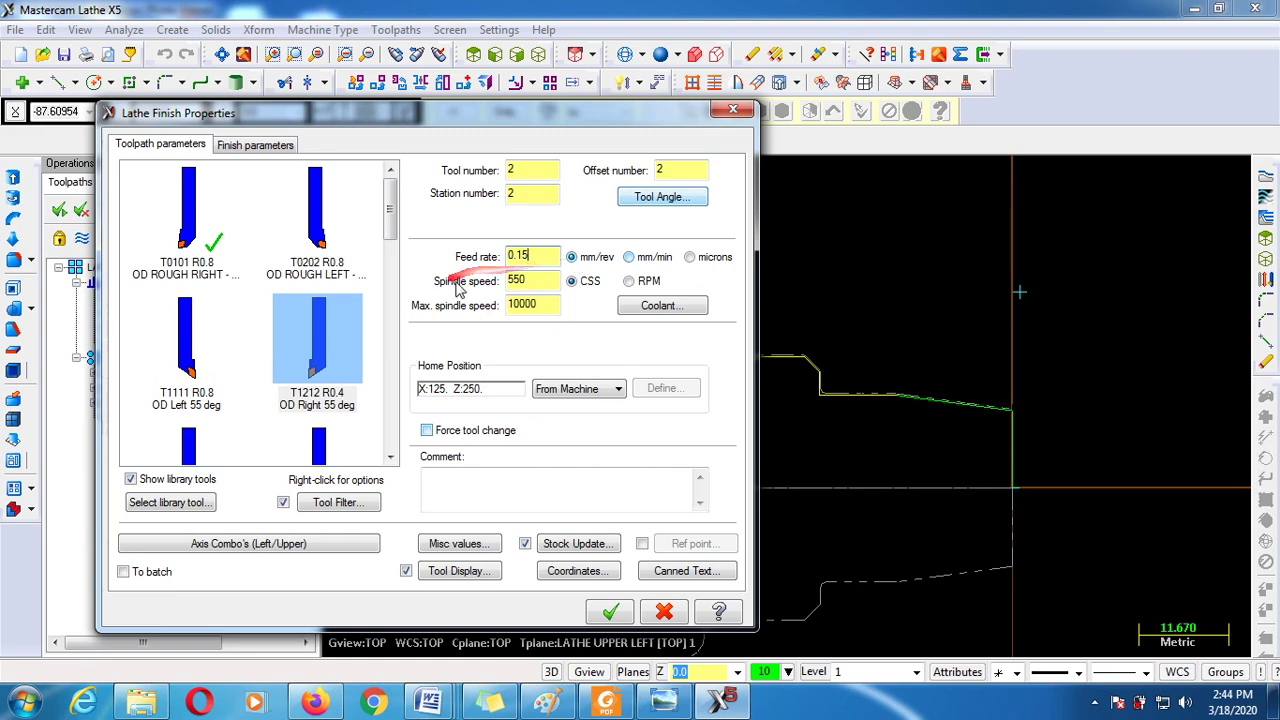
pyautogui.moveTo(533, 278); pyautogui.dragTo(443, 277)
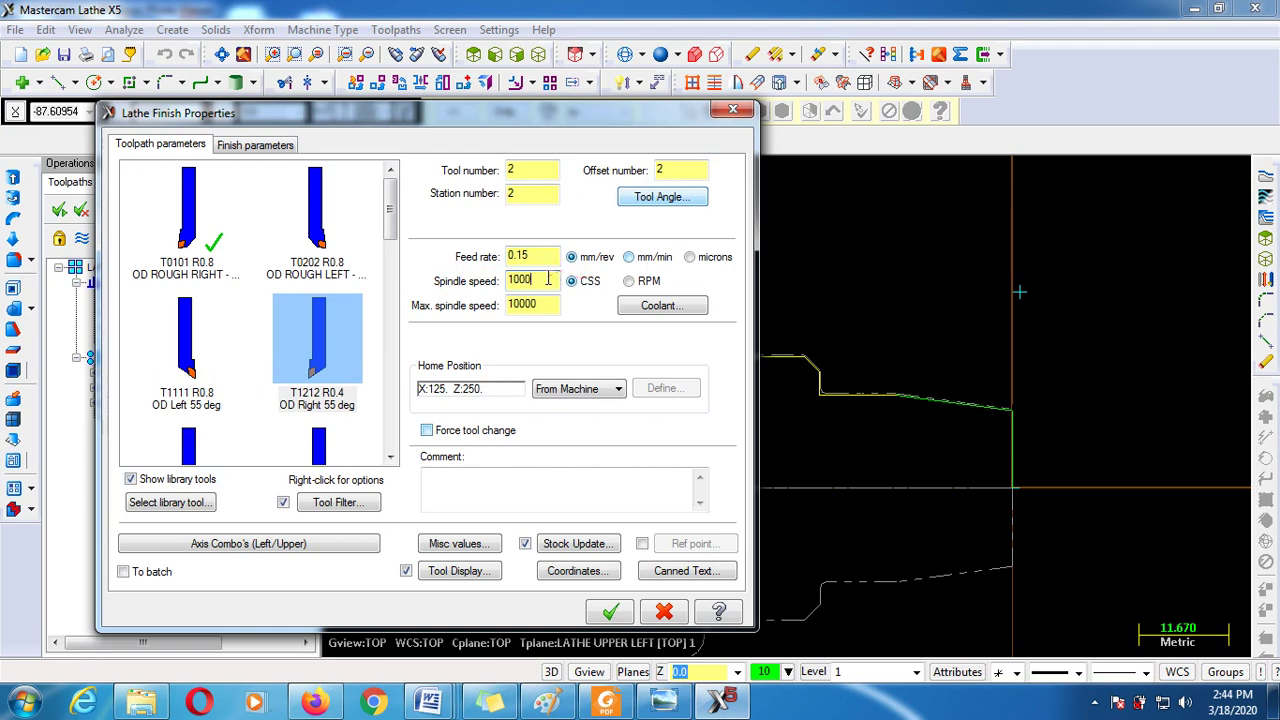
# Switch the finishing operation's spindle speed to RPM and turn flood coolant on
pyautogui.click(630, 283)
pyautogui.click(544, 279)
pyautogui.click(550, 248)
pyautogui.click(552, 282)
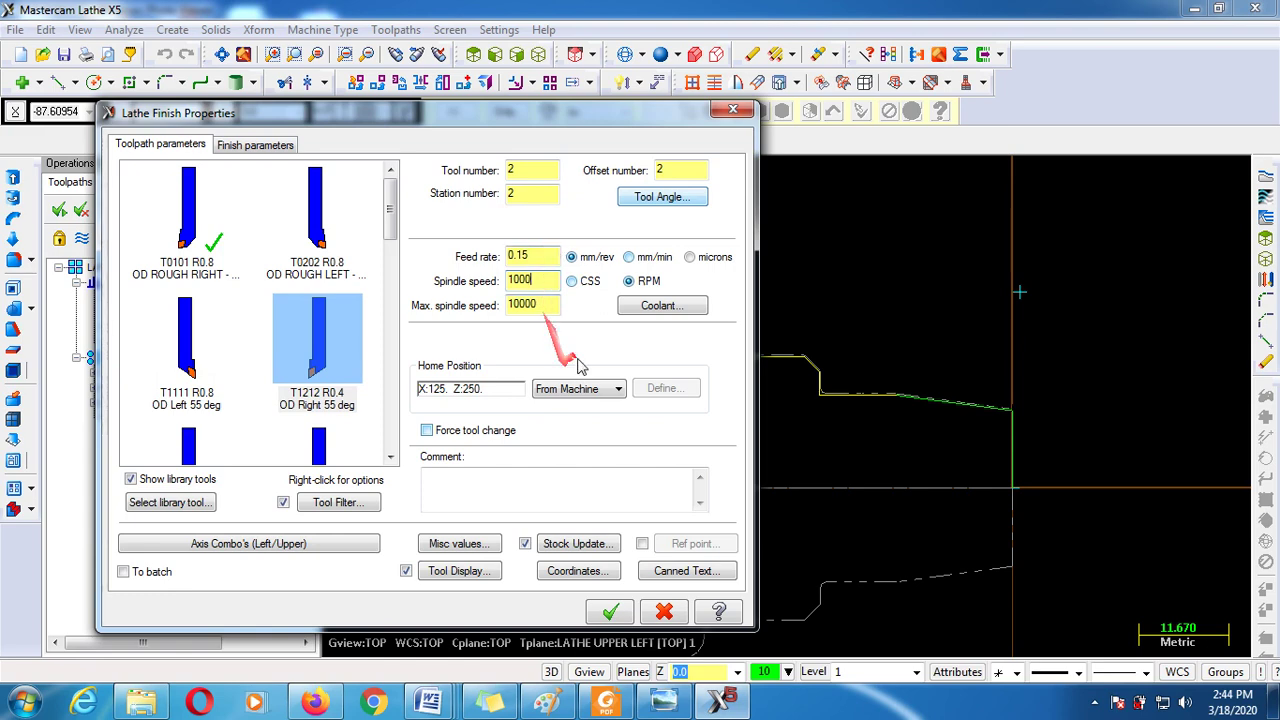
pyautogui.click(646, 313)
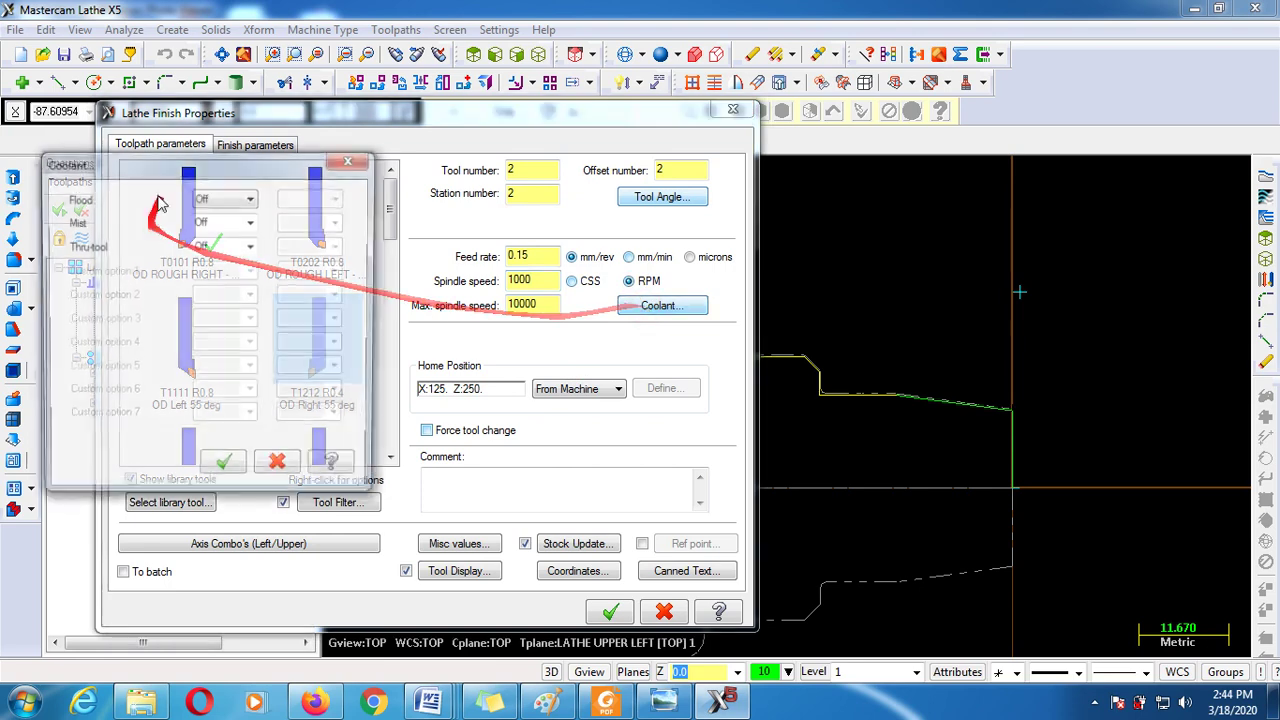
pyautogui.click(238, 198)
pyautogui.click(229, 215)
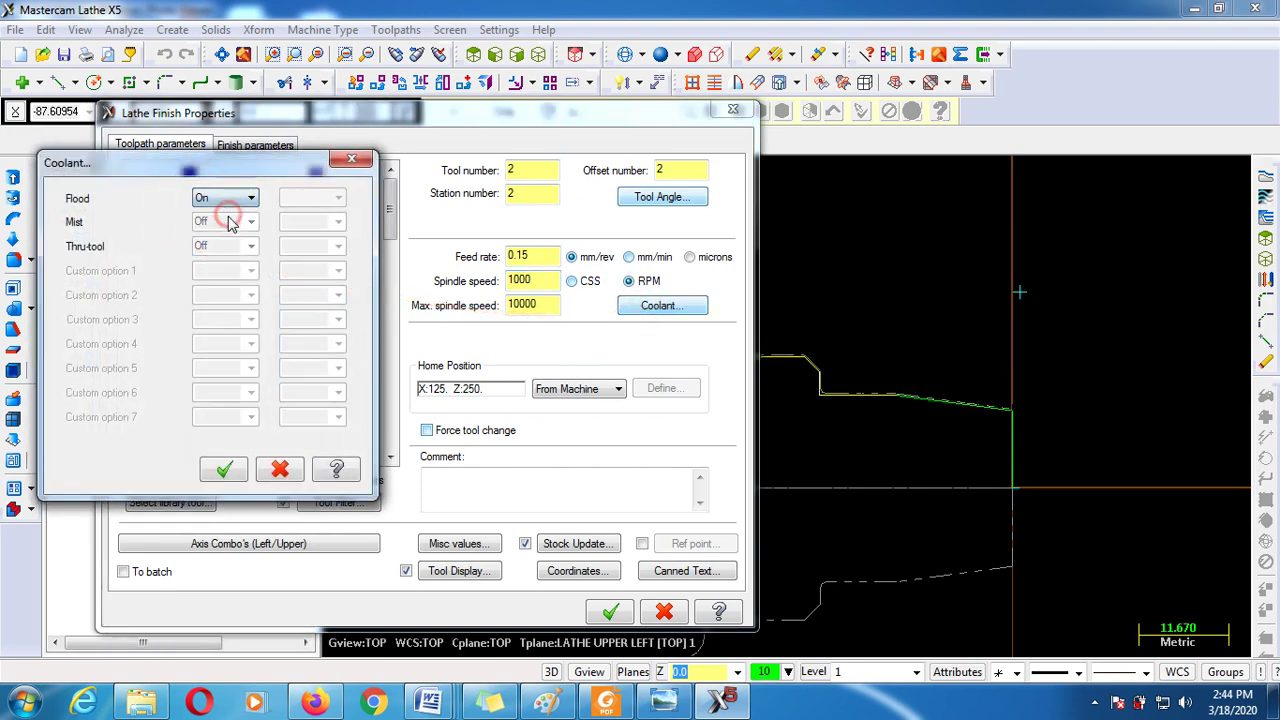
pyautogui.click(224, 468)
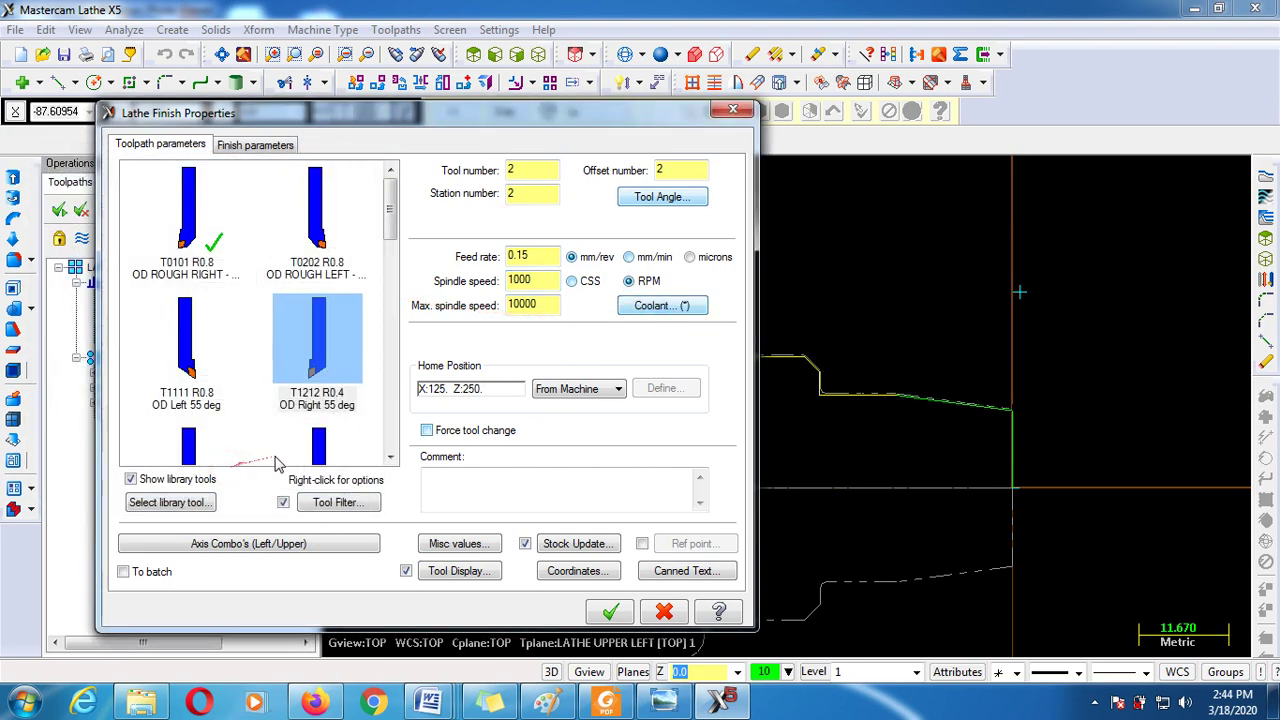
# Review the finish parameters, keep their values, and accept the lathe finish toolpath
pyautogui.click(1095, 703)
pyautogui.click(1095, 703)
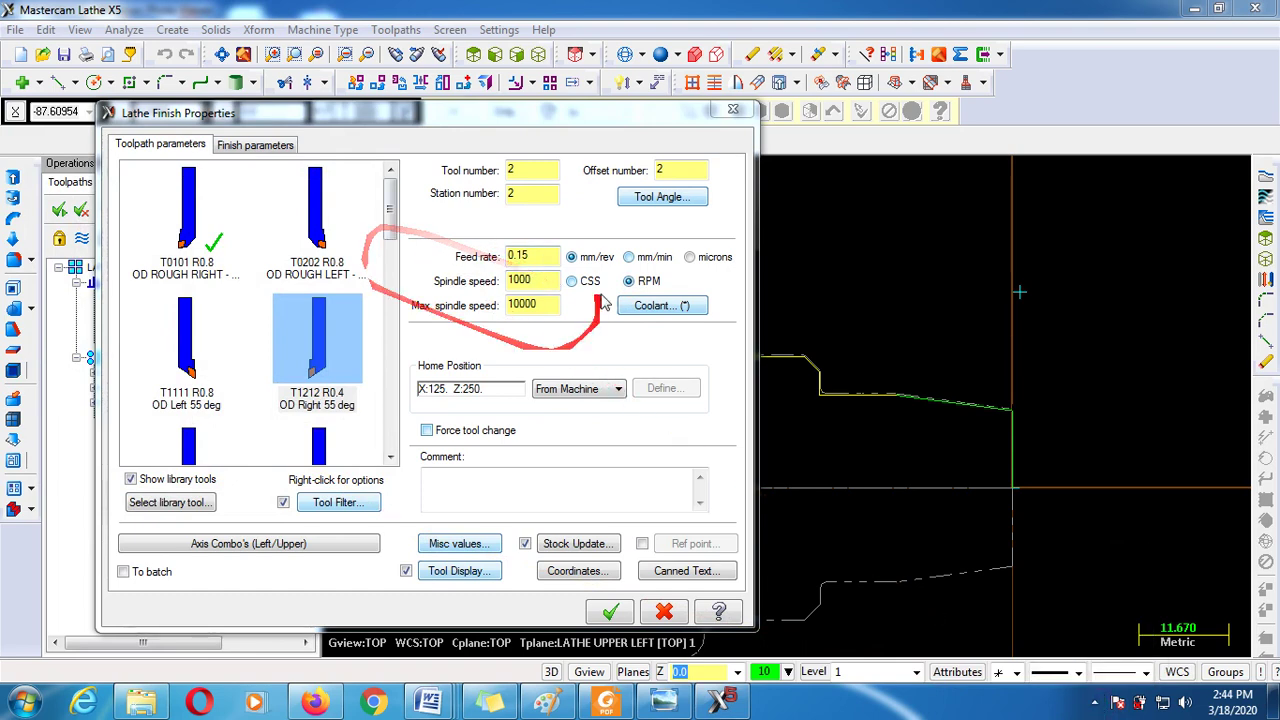
pyautogui.click(255, 145)
pyautogui.click(366, 279)
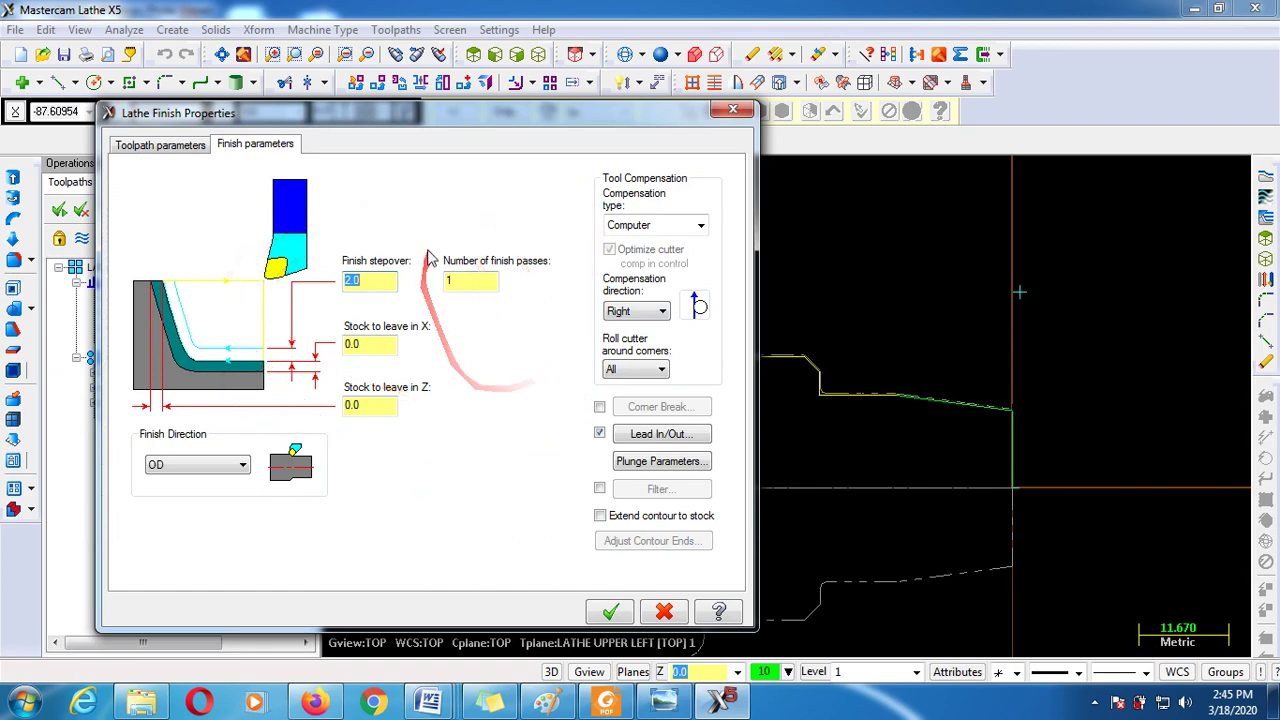
pyautogui.click(611, 612)
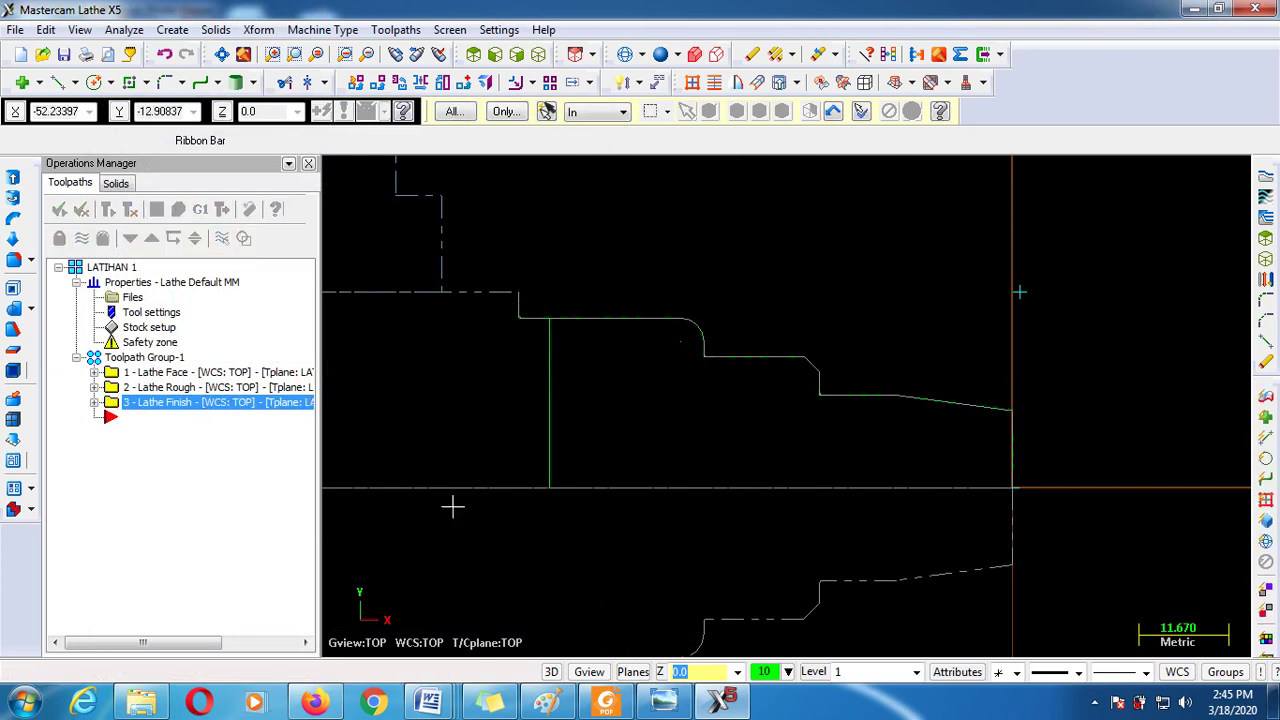
# Verify all operations in Toolpath Group-1 in the isometric view by running the machining simulation, and close it
pyautogui.scroll(-2, 500, 445)
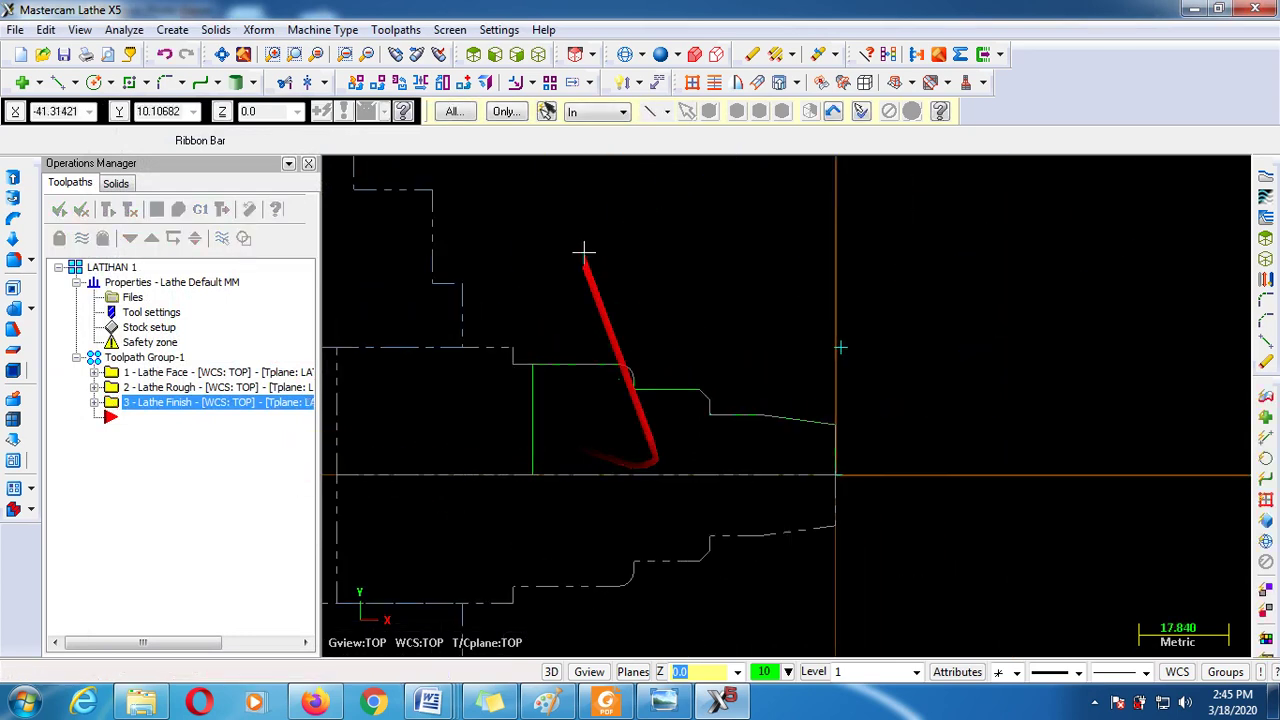
pyautogui.click(538, 54)
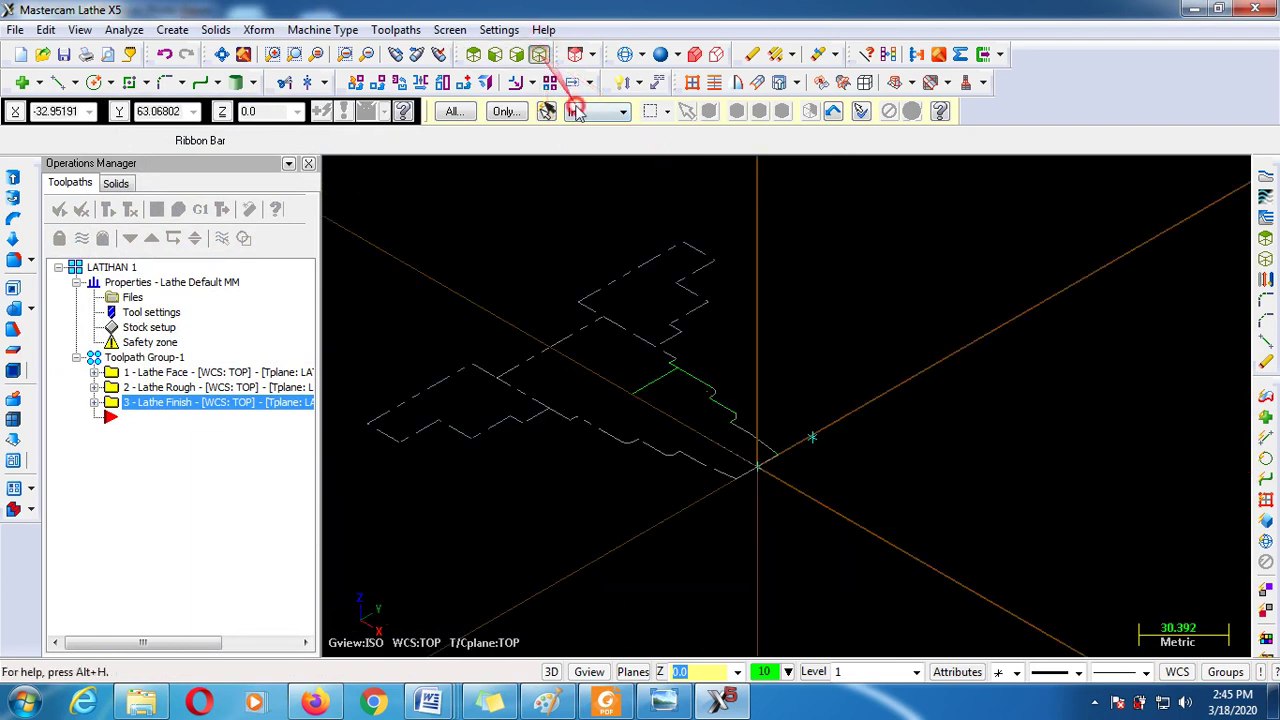
pyautogui.scroll(-3, 834, 409)
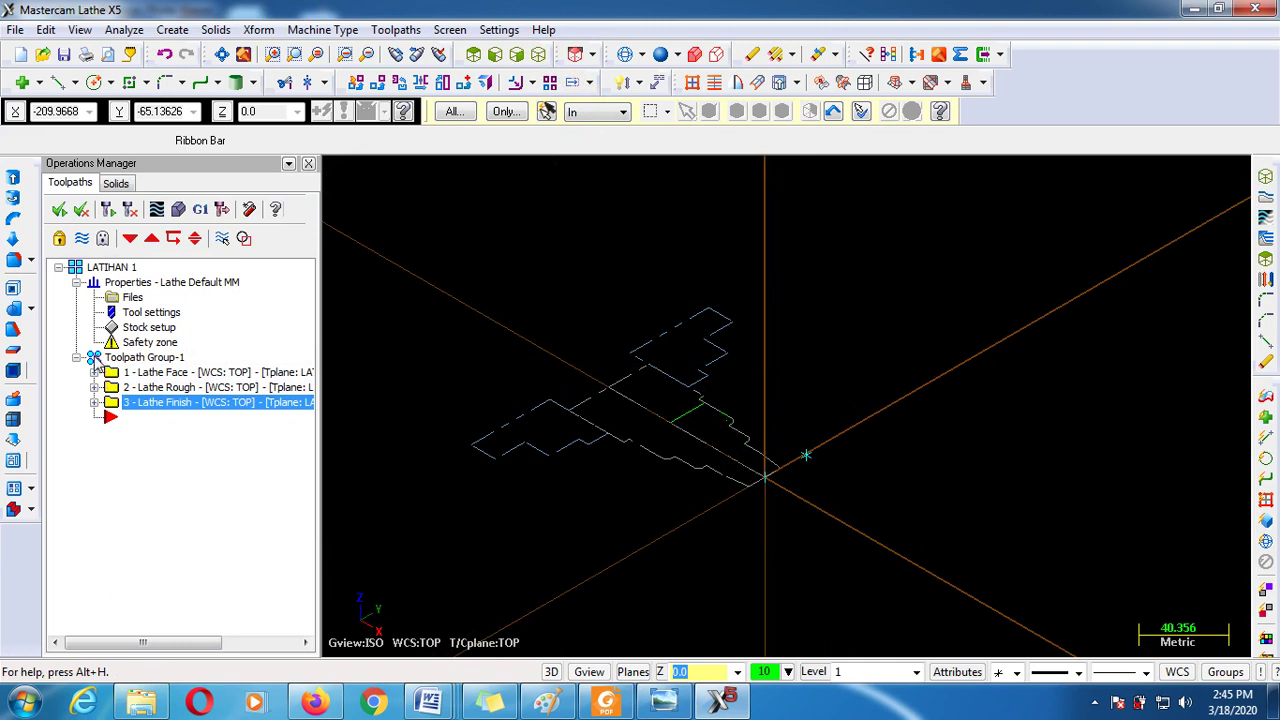
pyautogui.click(96, 362)
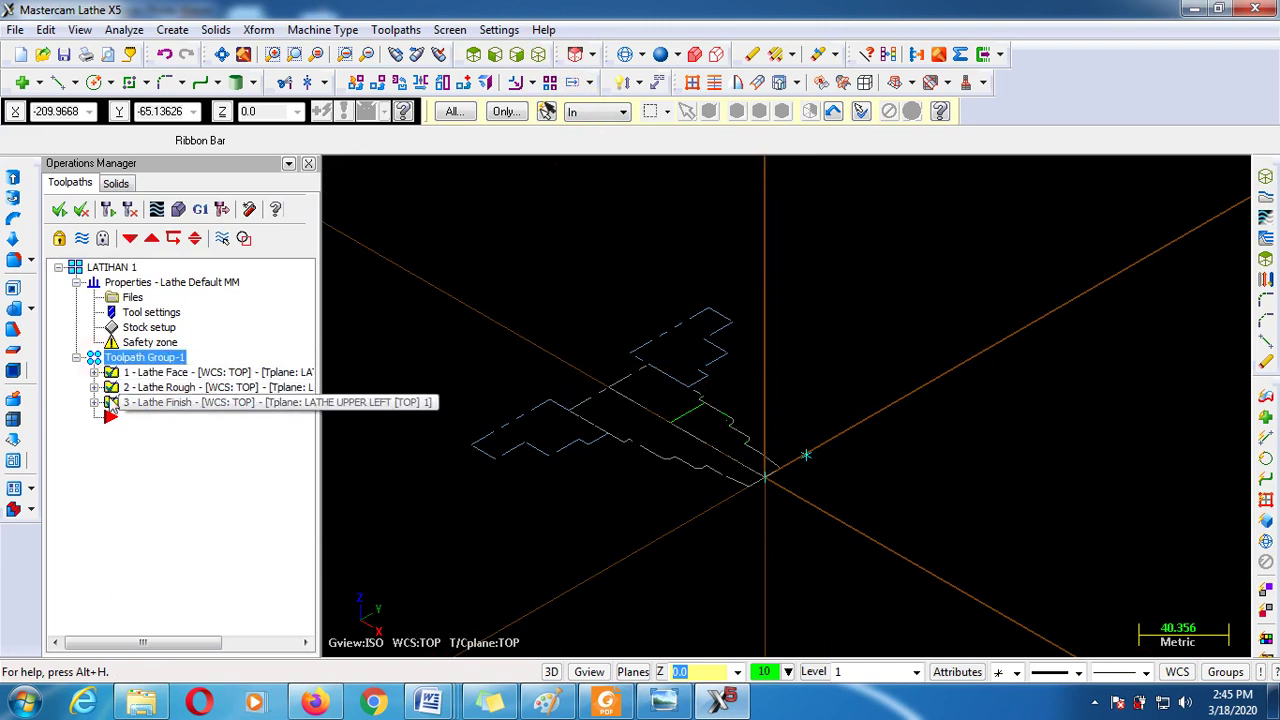
pyautogui.click(179, 210)
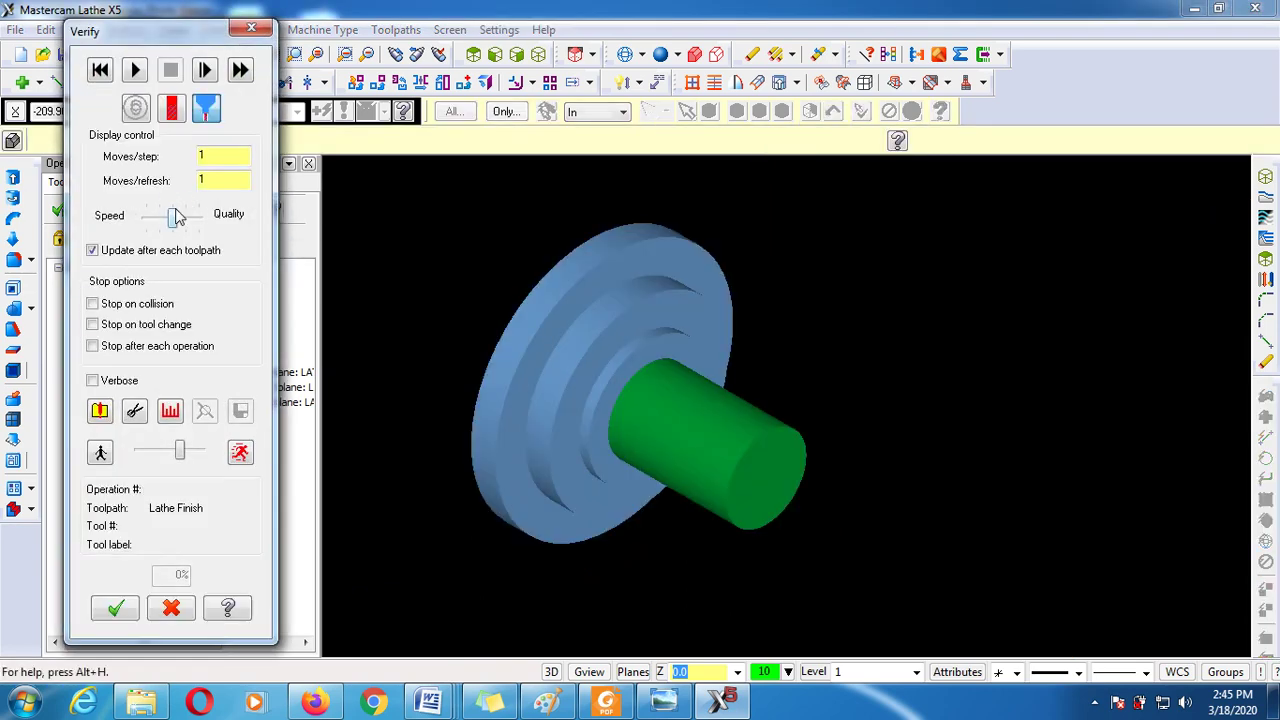
pyautogui.click(134, 70)
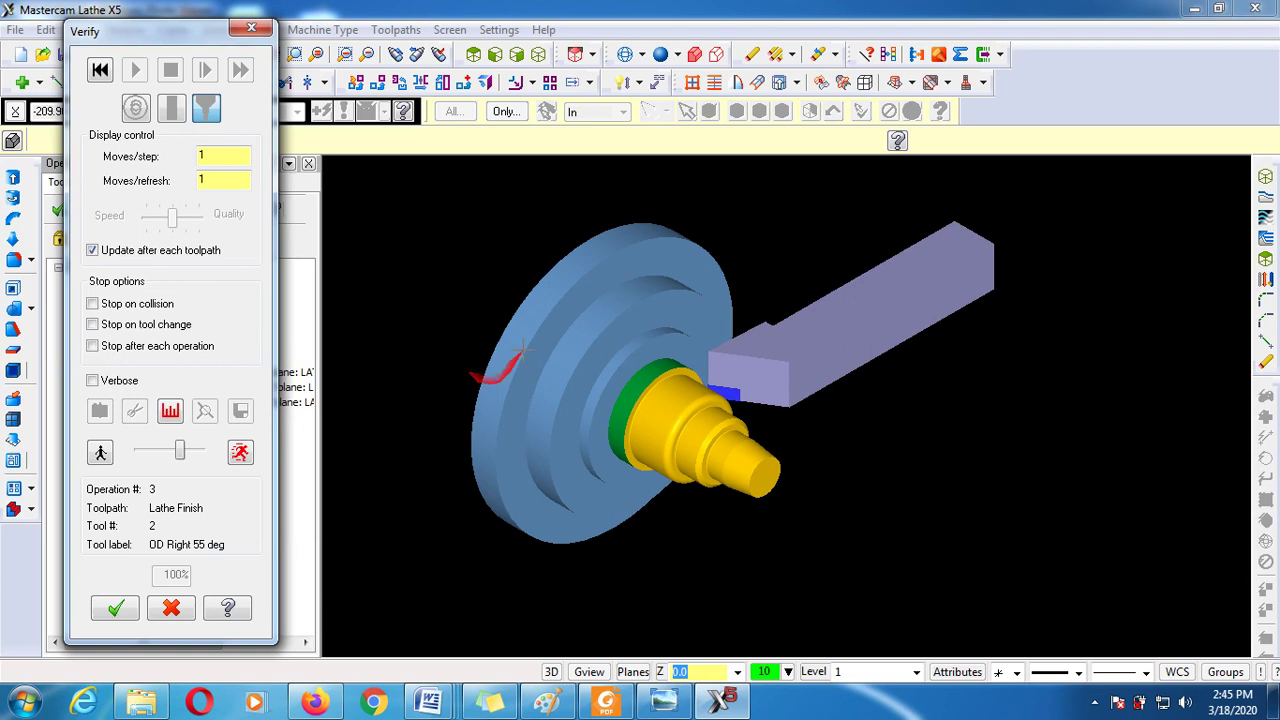
pyautogui.click(251, 31)
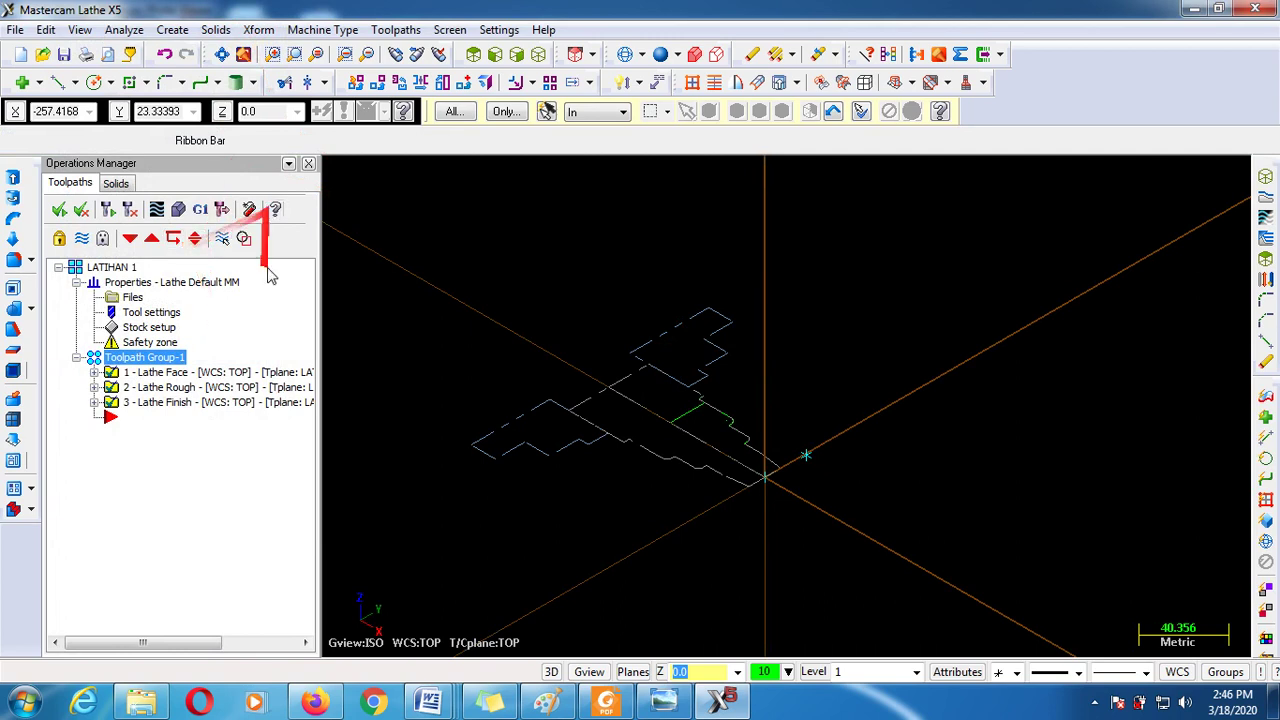
# Return the part to the top view, check its dimensions in the JOB BUBUT 2 drawing in Windows Photo Viewer, and go back to Mastercam
pyautogui.click(170, 373)
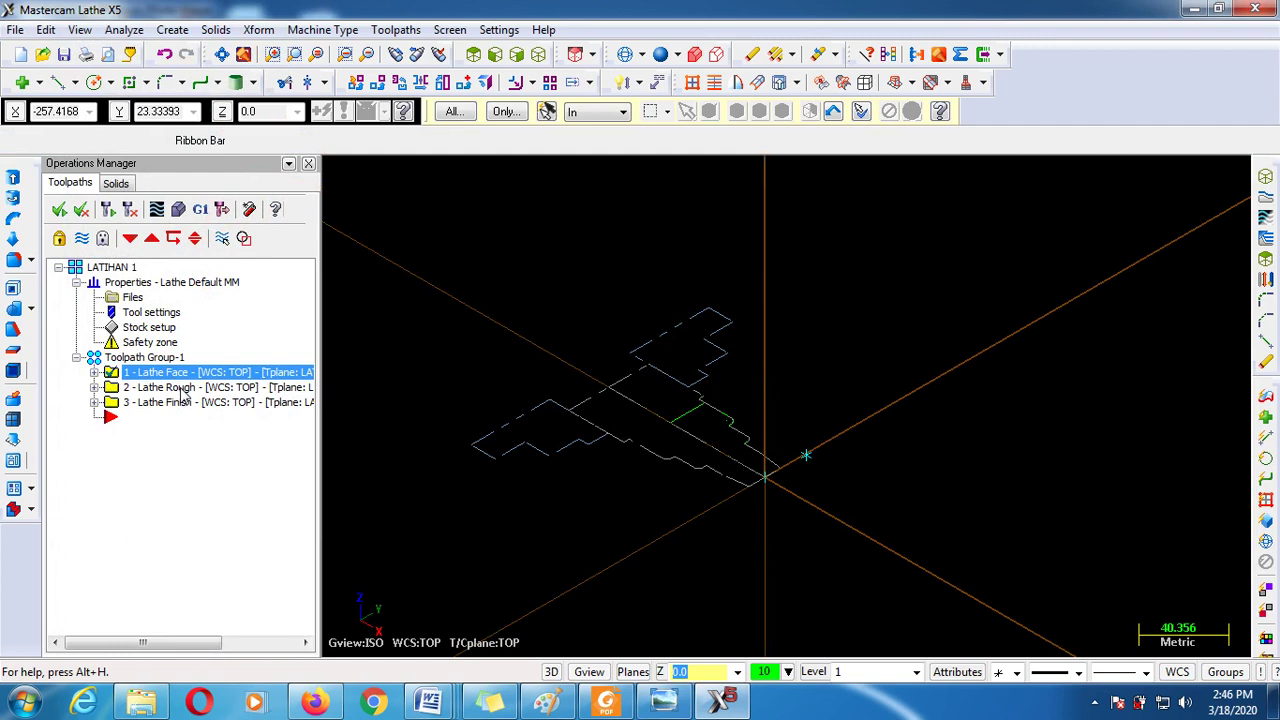
pyautogui.click(182, 388)
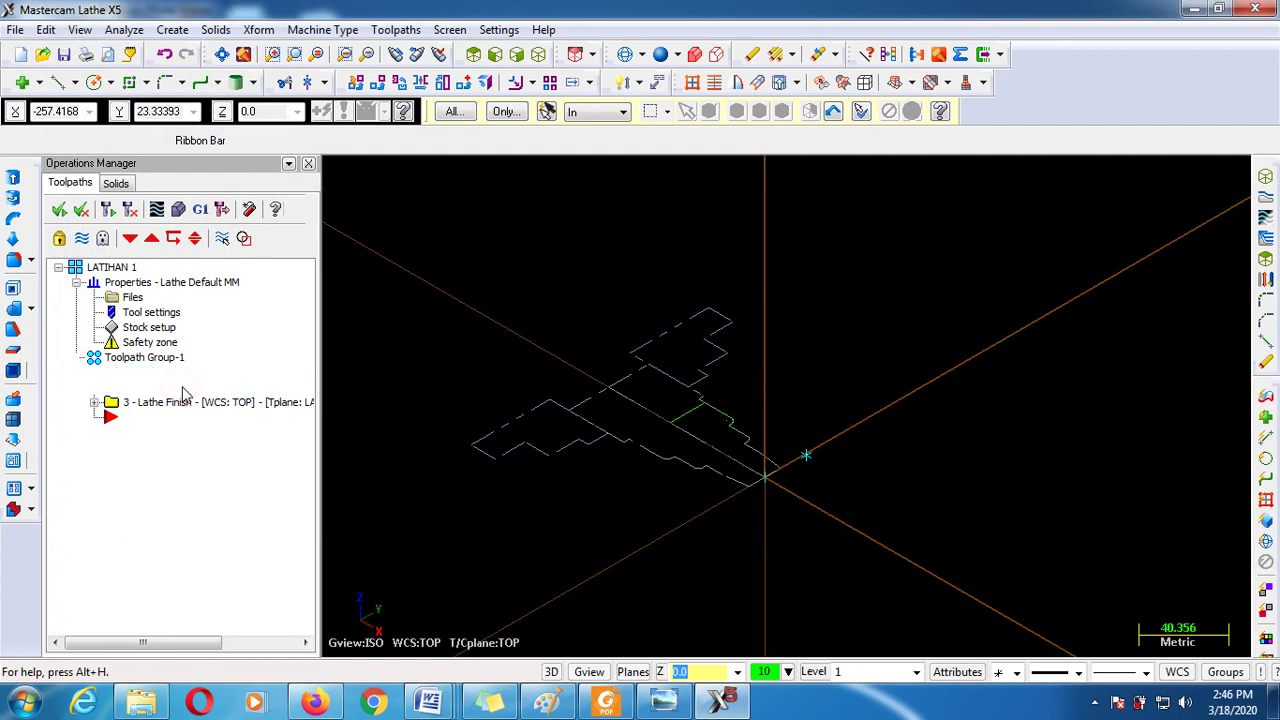
pyautogui.click(187, 404)
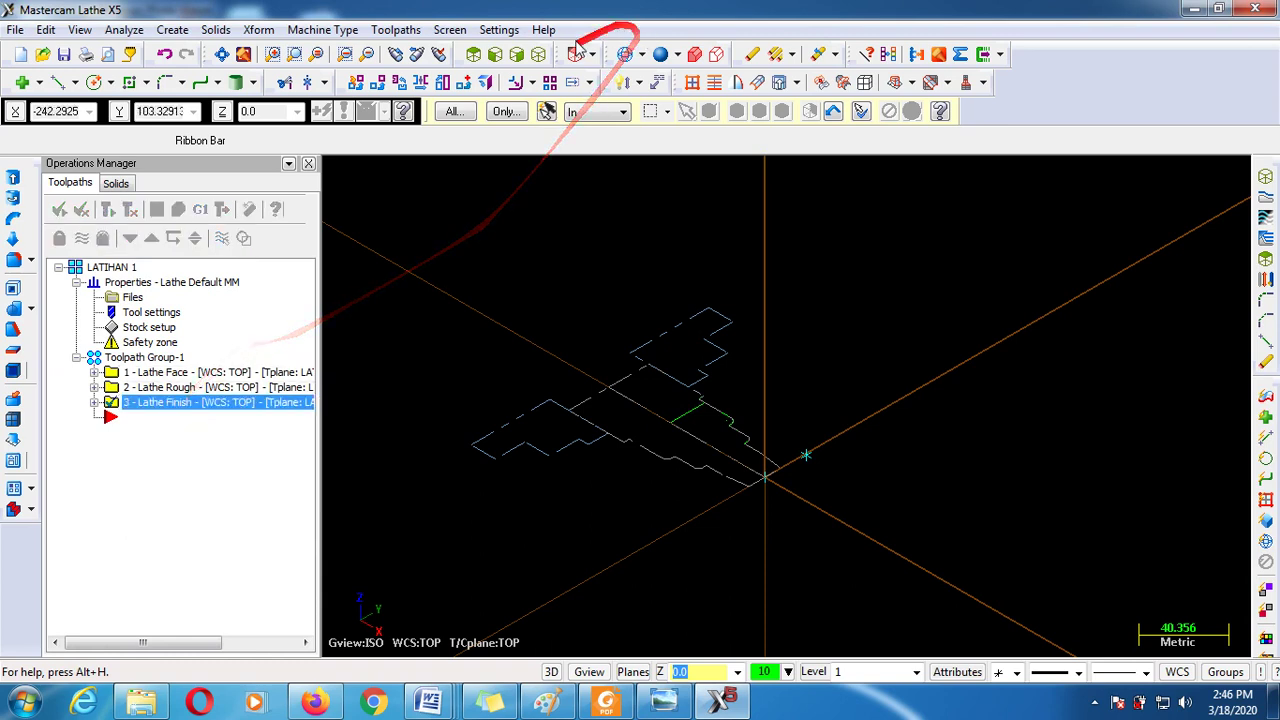
pyautogui.click(476, 55)
pyautogui.scroll(-3, 977, 446)
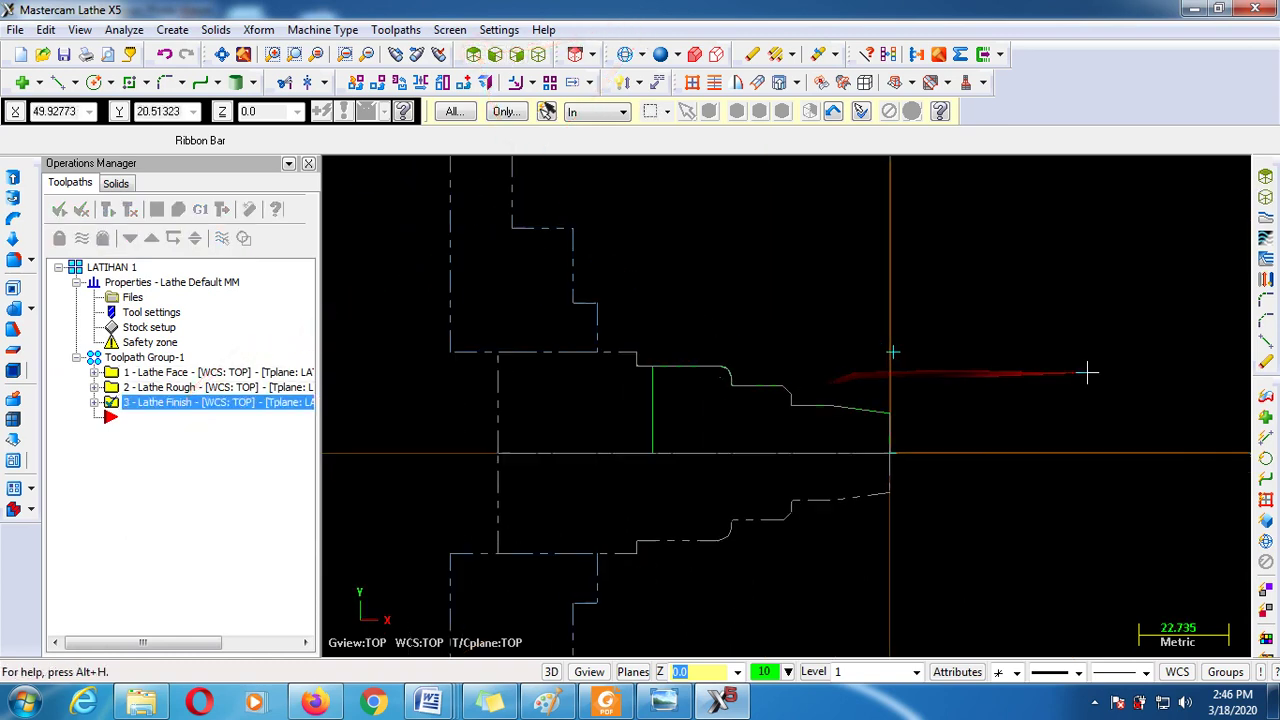
pyautogui.scroll(3, 883, 441)
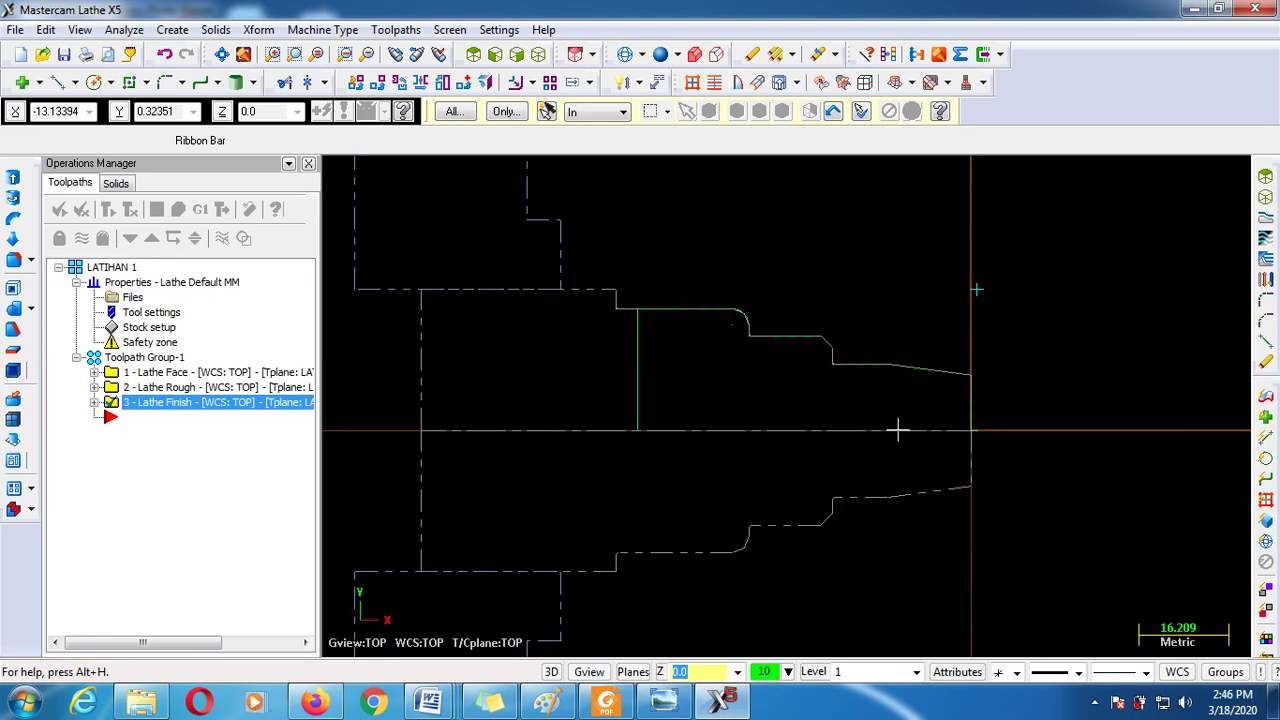
pyautogui.click(663, 700)
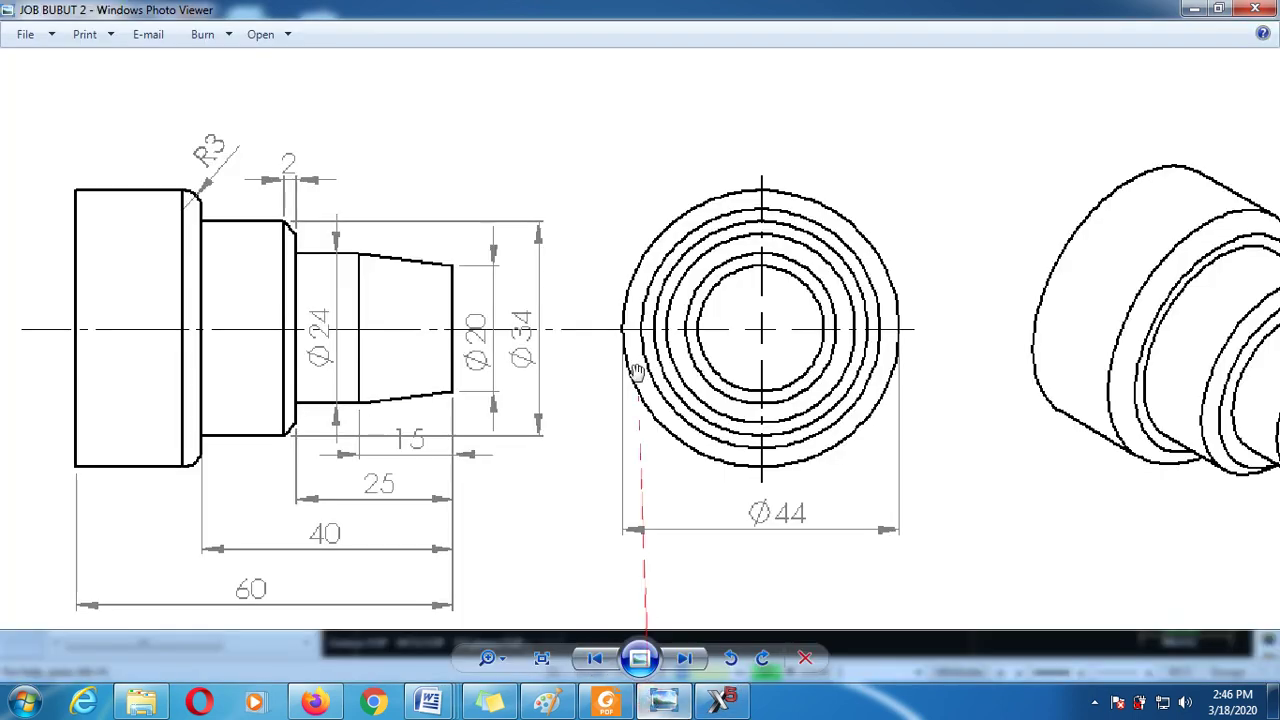
pyautogui.click(720, 700)
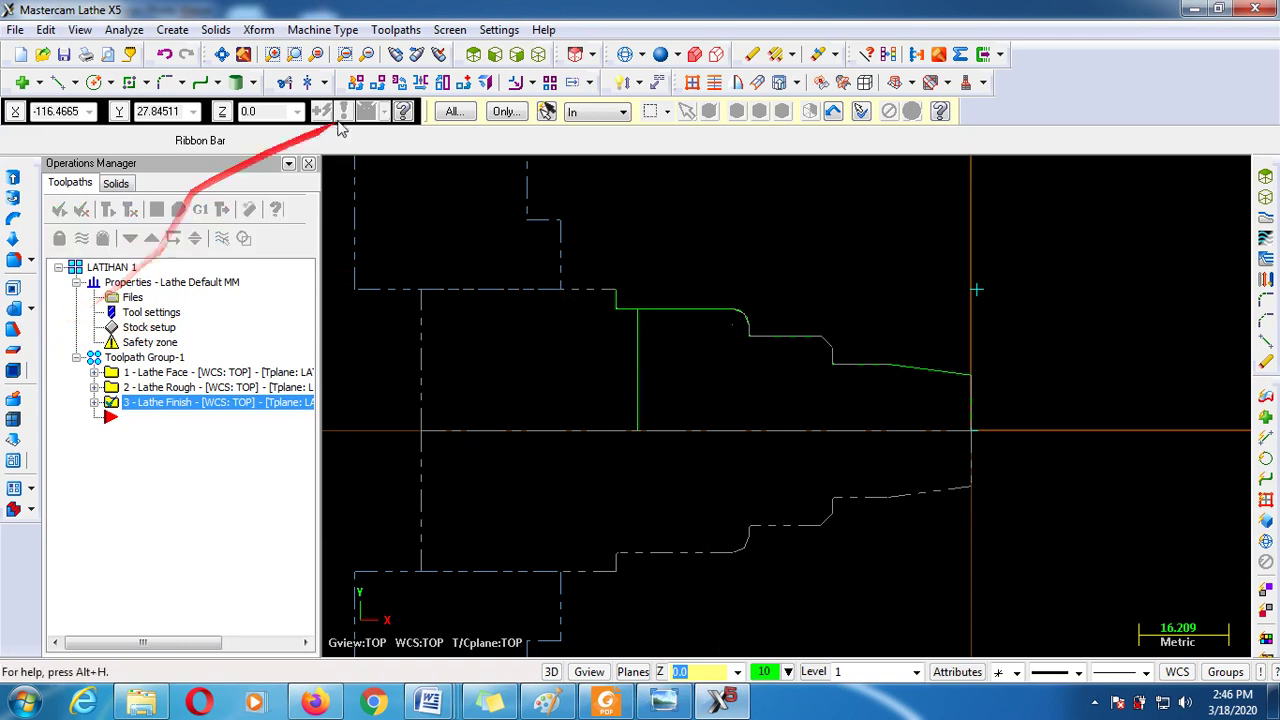
# Start a lathe cutoff toolpath with its boundary point at X-60, Y22, where the vertical end line meets the outer profile
pyautogui.click(405, 31)
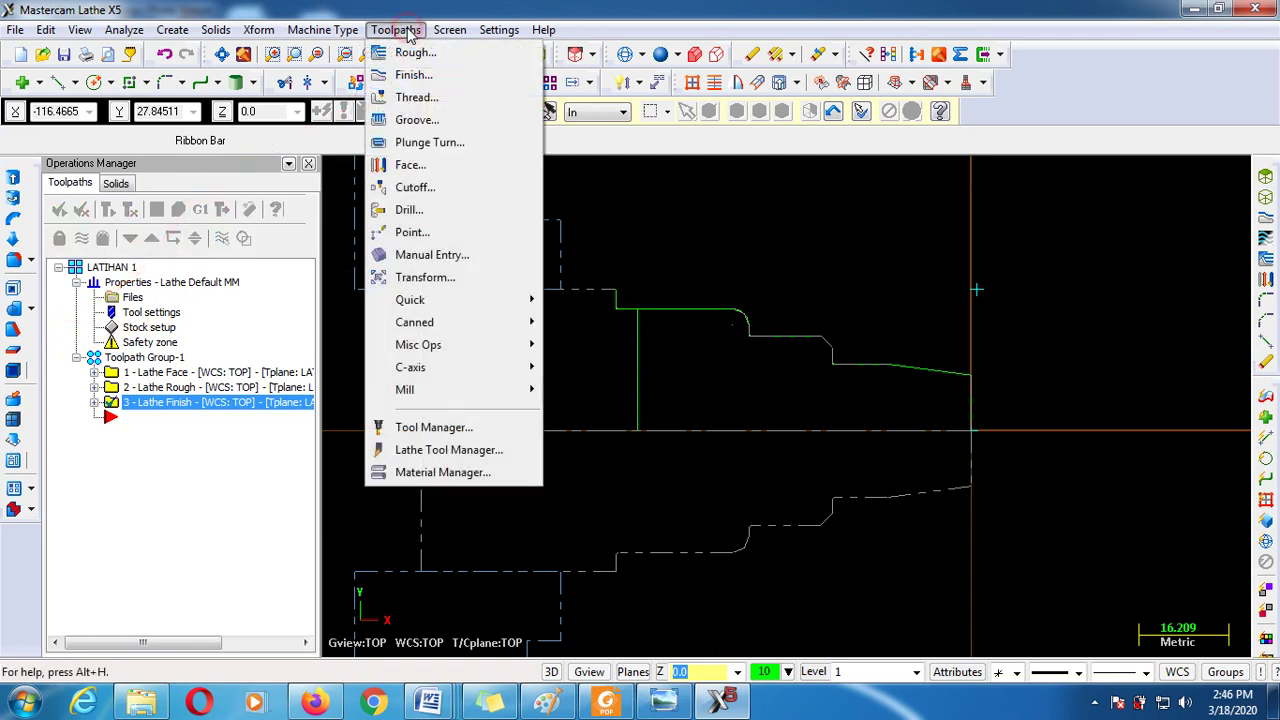
pyautogui.click(425, 189)
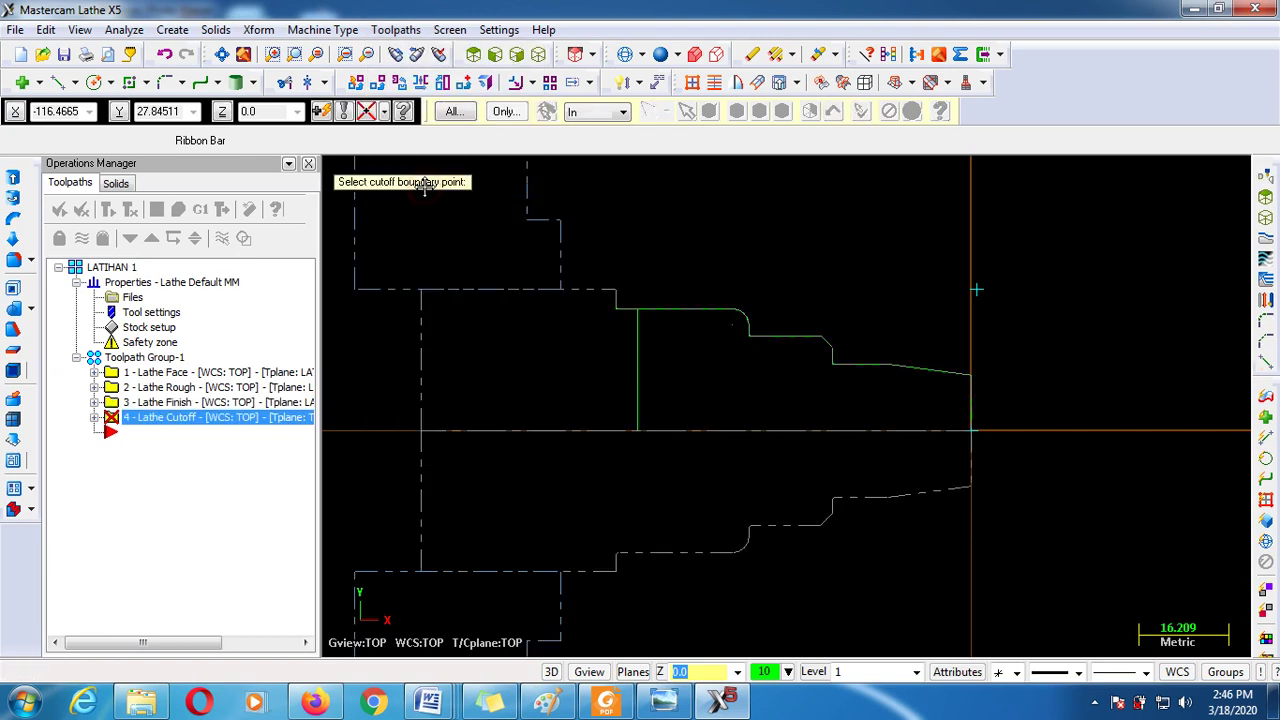
pyautogui.scroll(6, 621, 280)
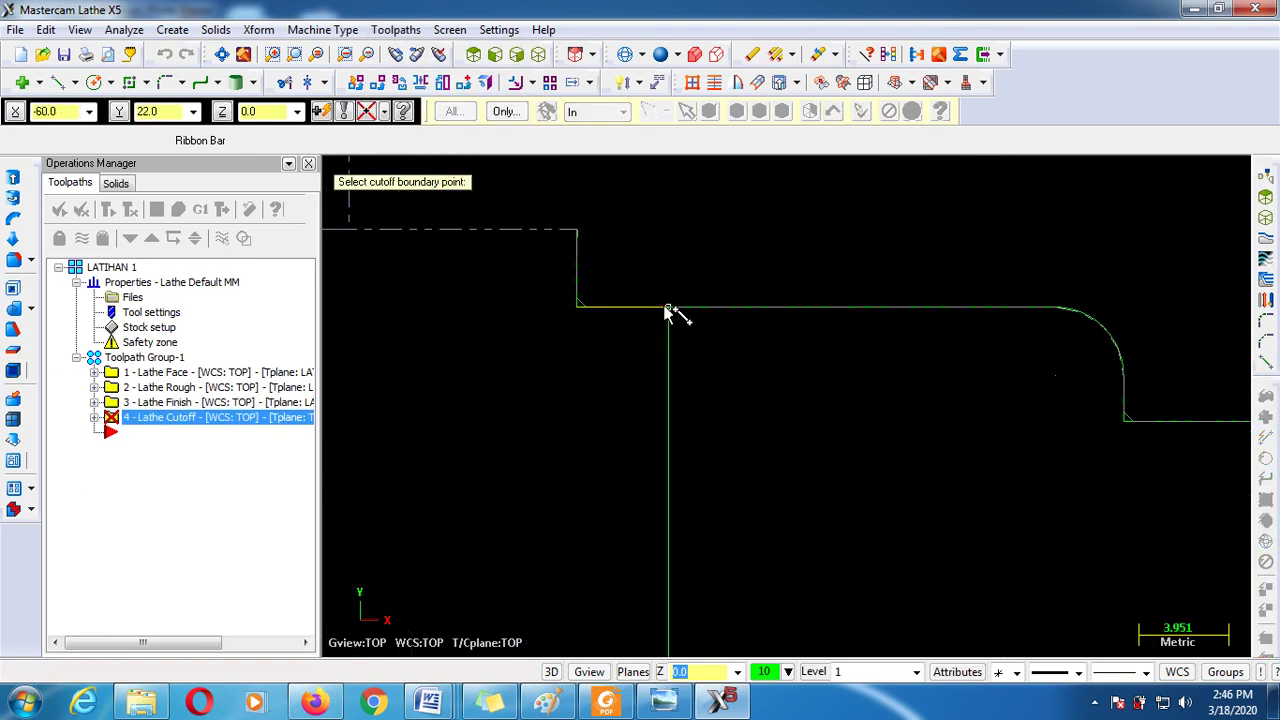
pyautogui.scroll(-3, 668, 310)
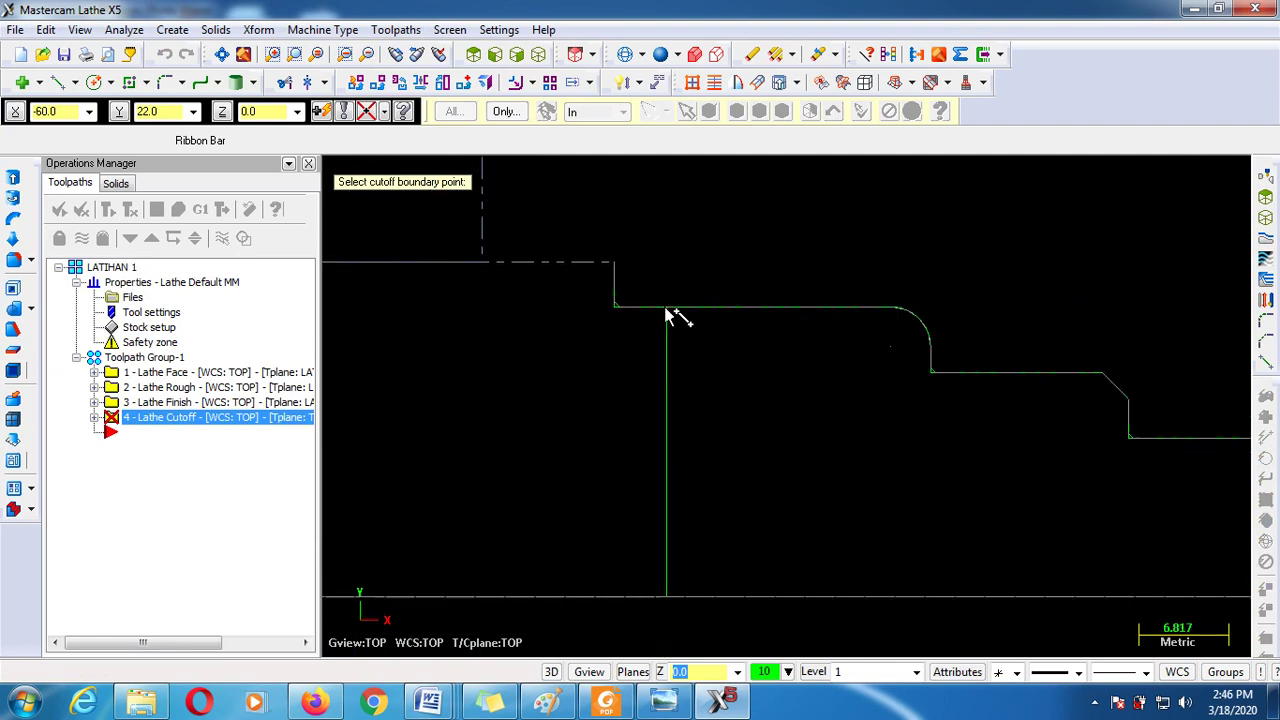
pyautogui.scroll(-2, 660, 397)
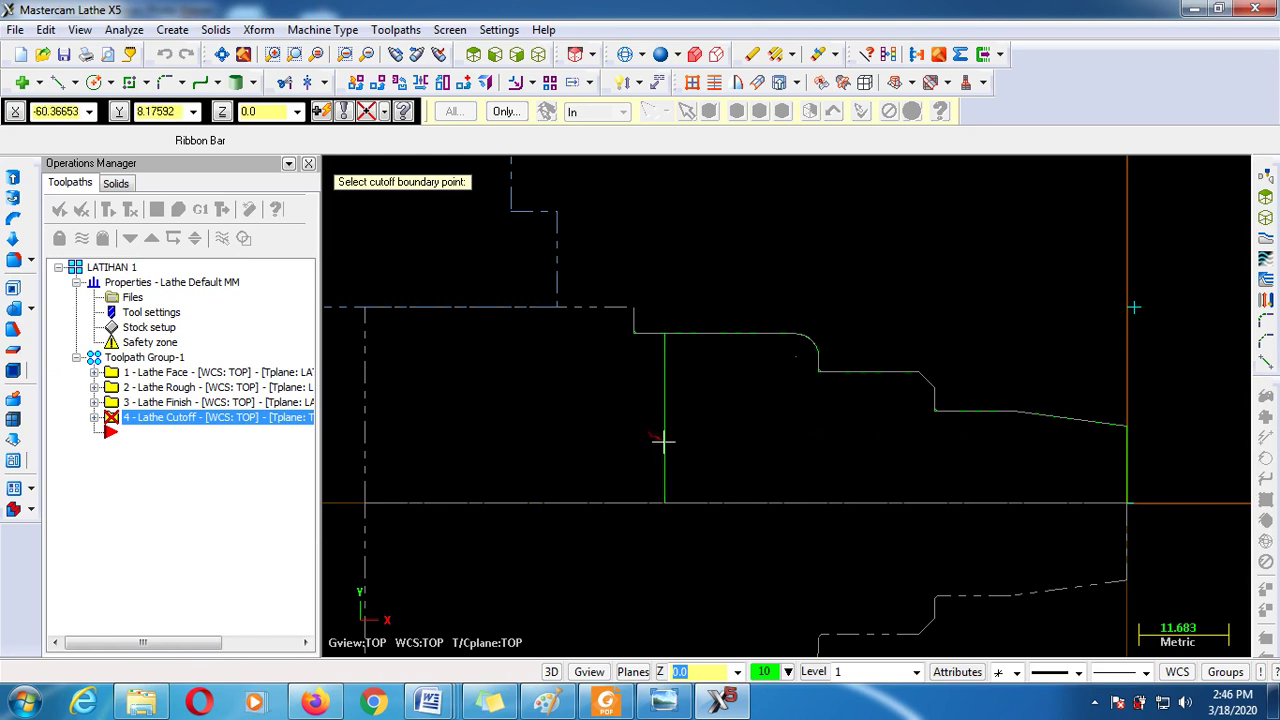
pyautogui.scroll(1, 666, 305)
pyautogui.scroll(2, 666, 305)
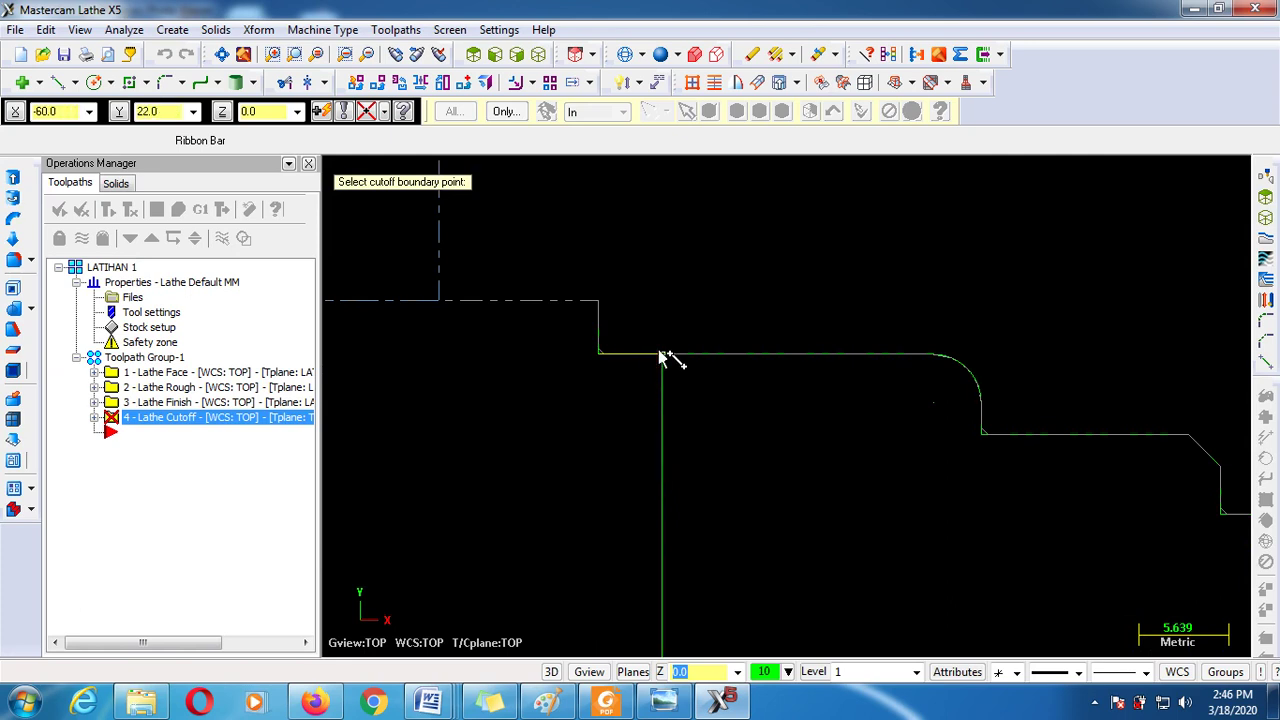
pyautogui.scroll(4, 662, 358)
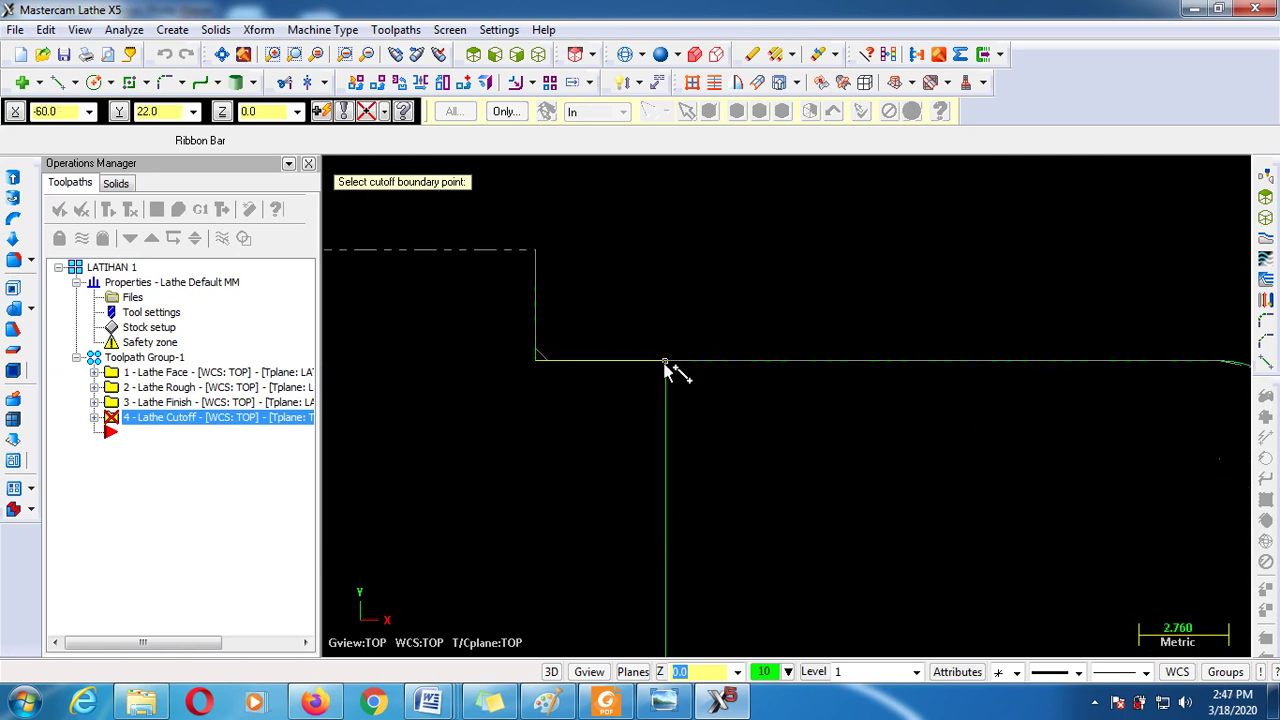
pyautogui.click(665, 361)
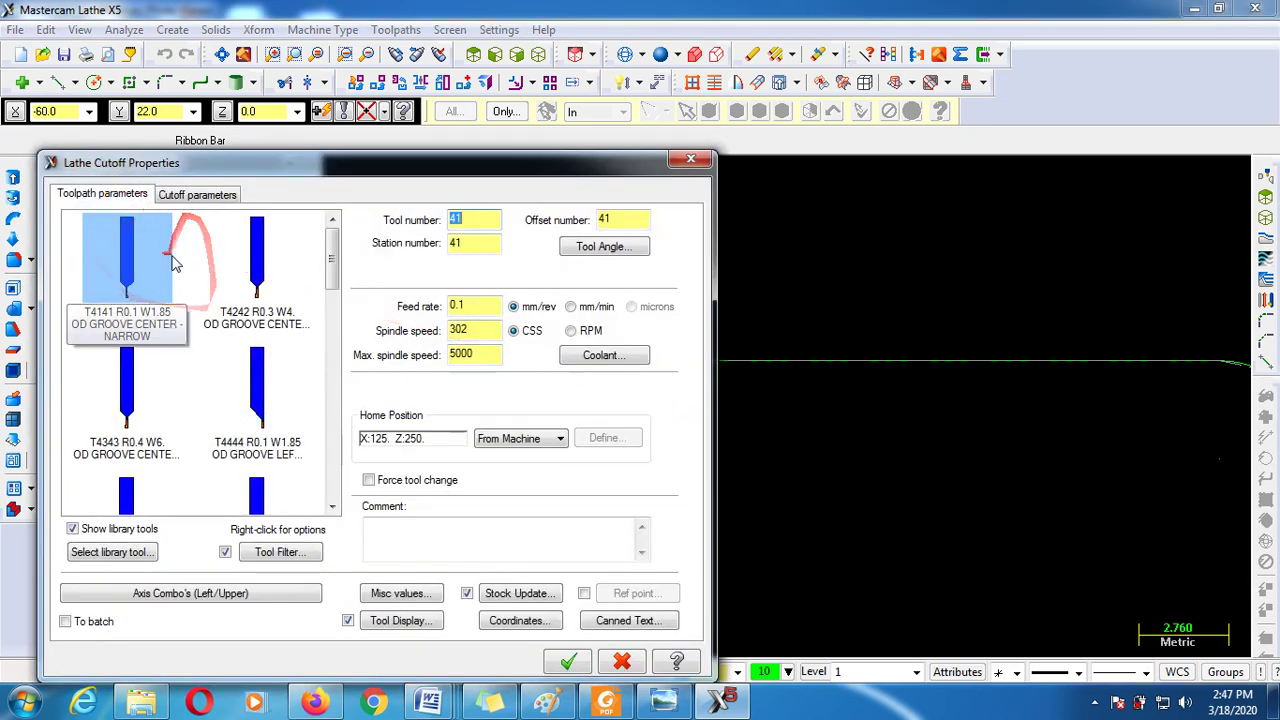
# Select the T4747 R0.1 W1.85 OD Groove Right - Narrow tool for the cutoff operation
pyautogui.moveTo(174, 254)
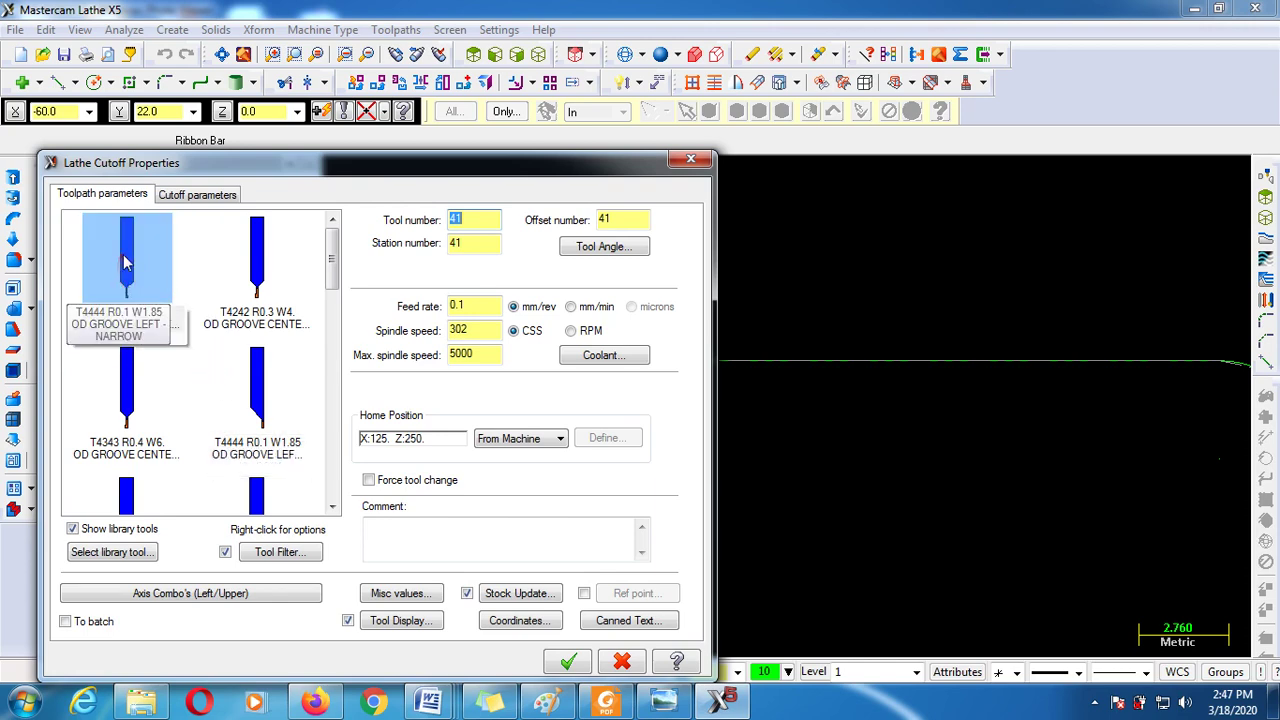
pyautogui.click(168, 350)
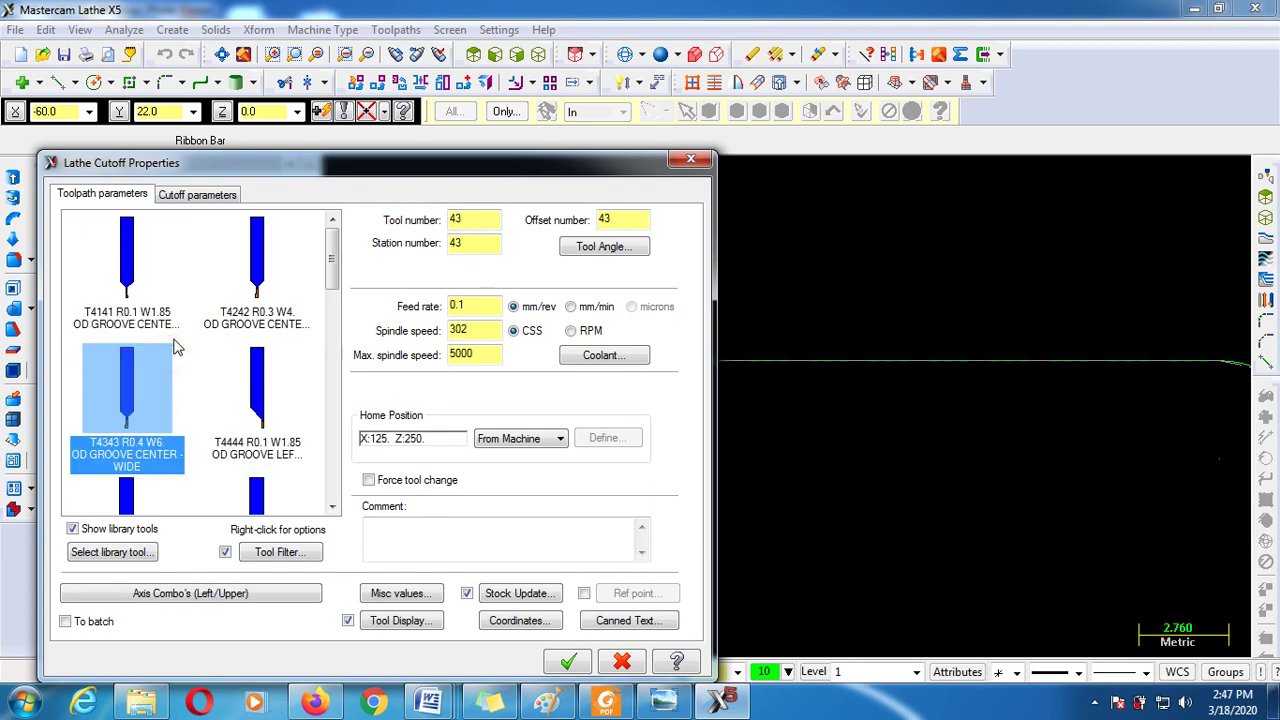
pyautogui.scroll(-3, 175, 347)
pyautogui.scroll(1, 150, 340)
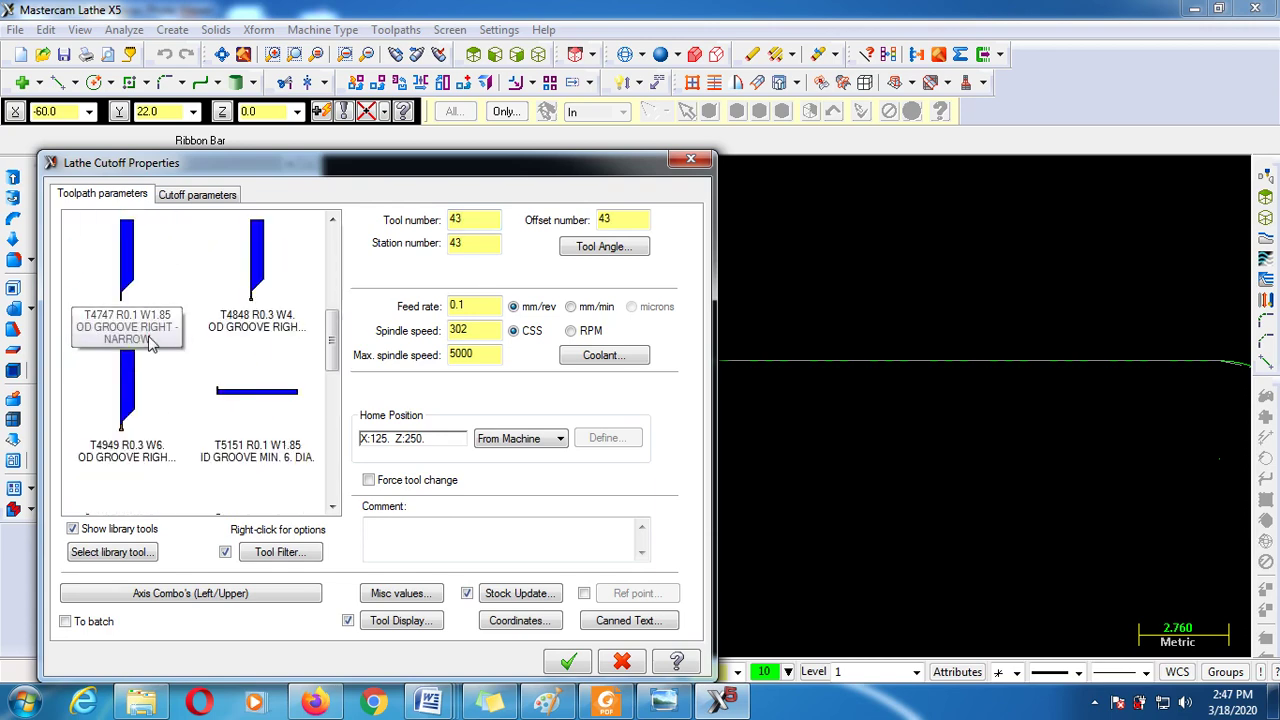
pyautogui.click(121, 263)
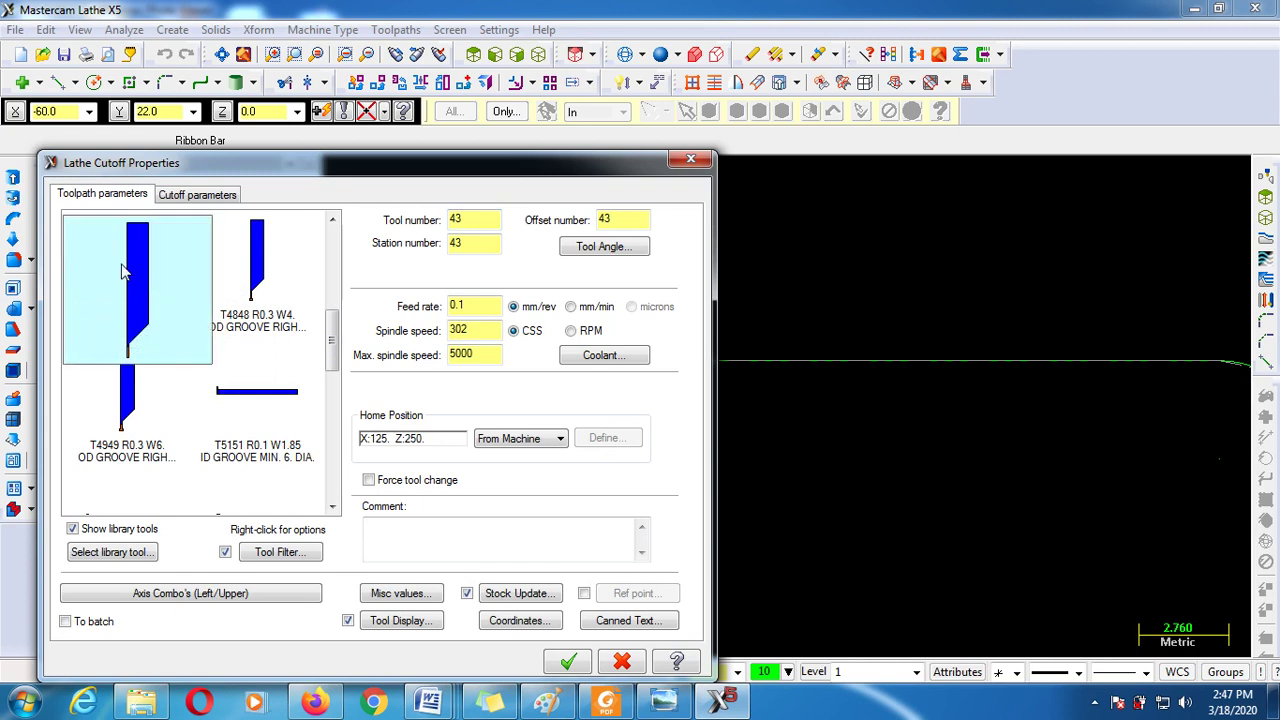
pyautogui.click(126, 261)
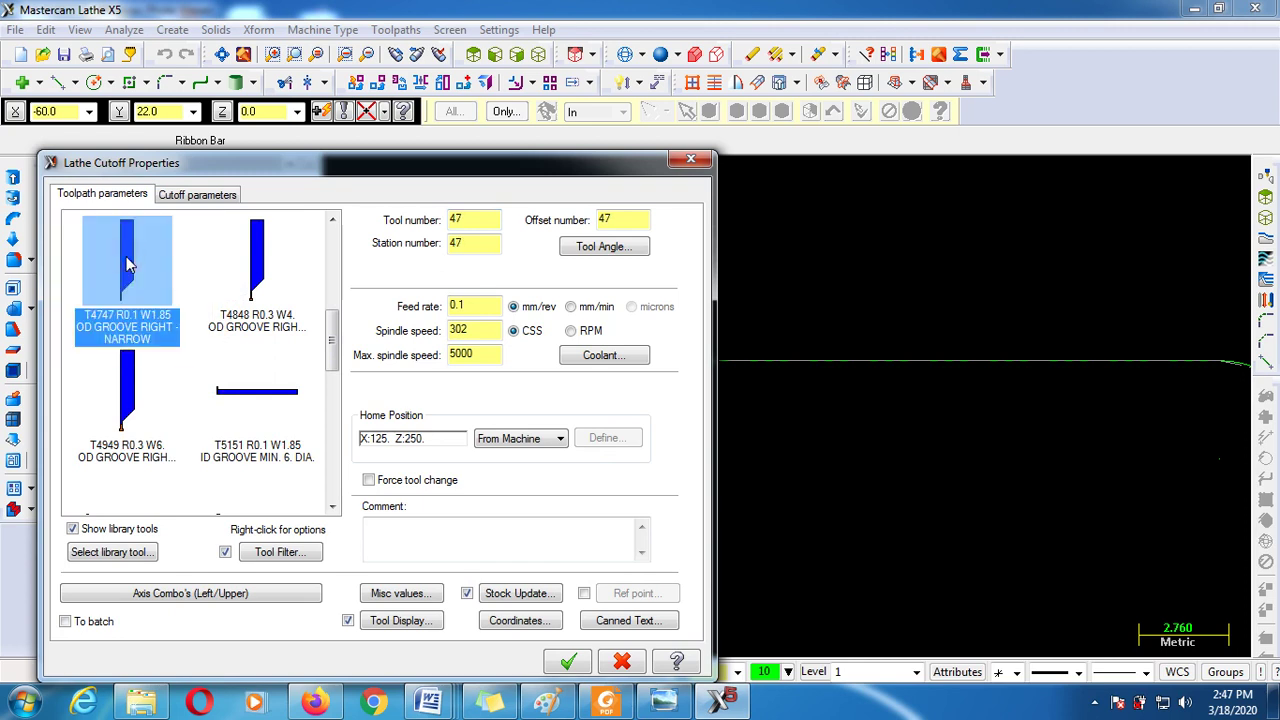
# Edit the selected OD Groove Right - Narrow cutoff tool, setting its insert width D to 3 mm
pyautogui.moveTo(127, 263)
pyautogui.rightClick(118, 252)
pyautogui.click(195, 285)
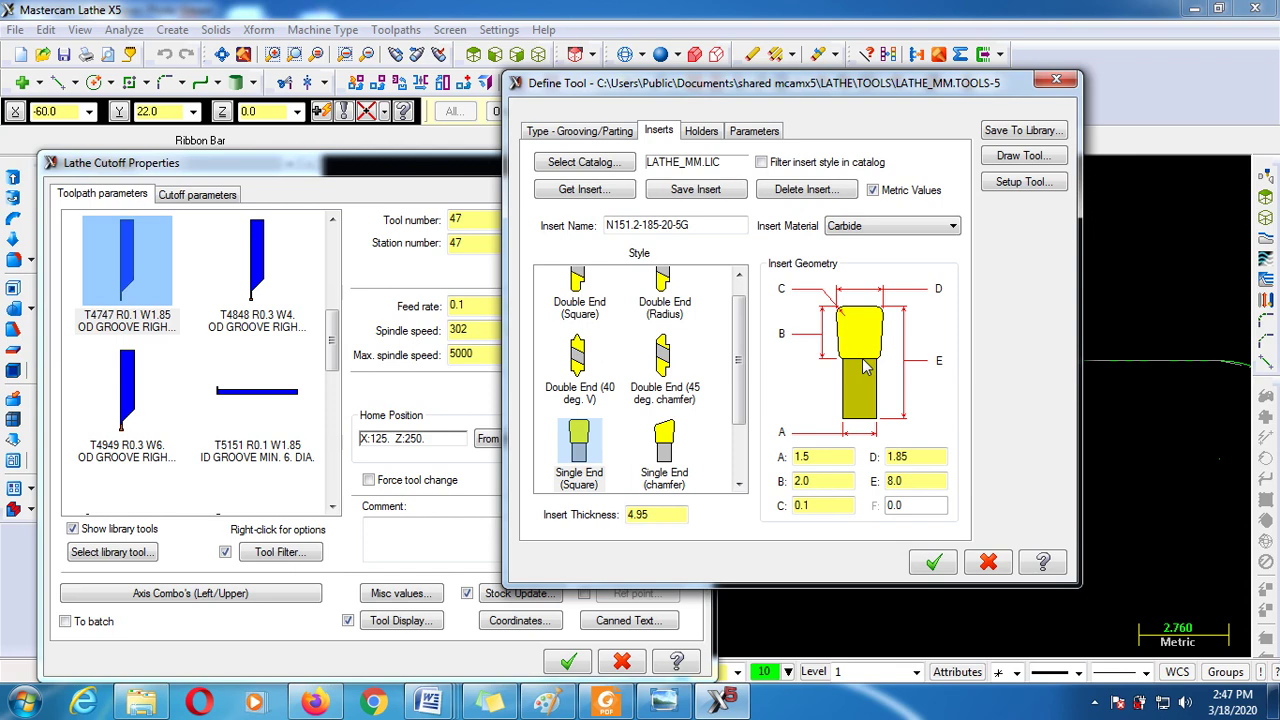
pyautogui.click(911, 456)
pyautogui.click(937, 290)
pyautogui.write('3')
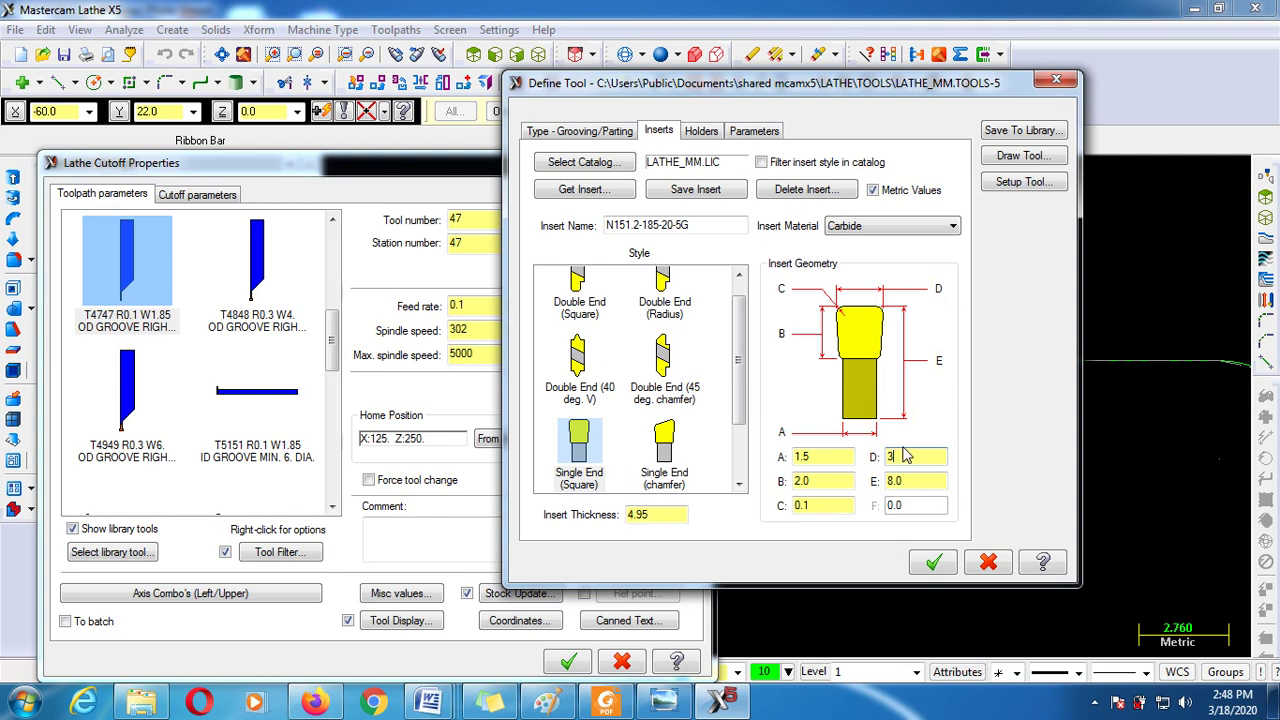
pyautogui.click(933, 563)
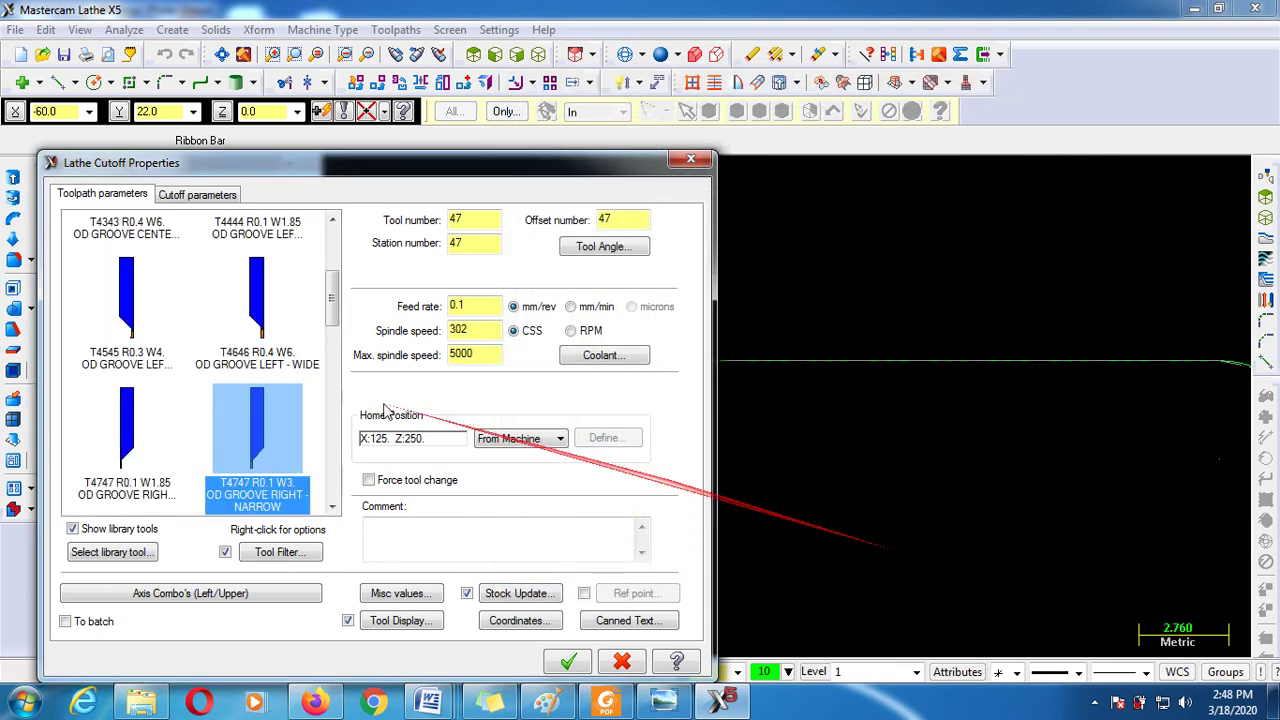
# Set the cutoff tool's tool number, offset number and station number to 3
pyautogui.doubleClick(480, 221)
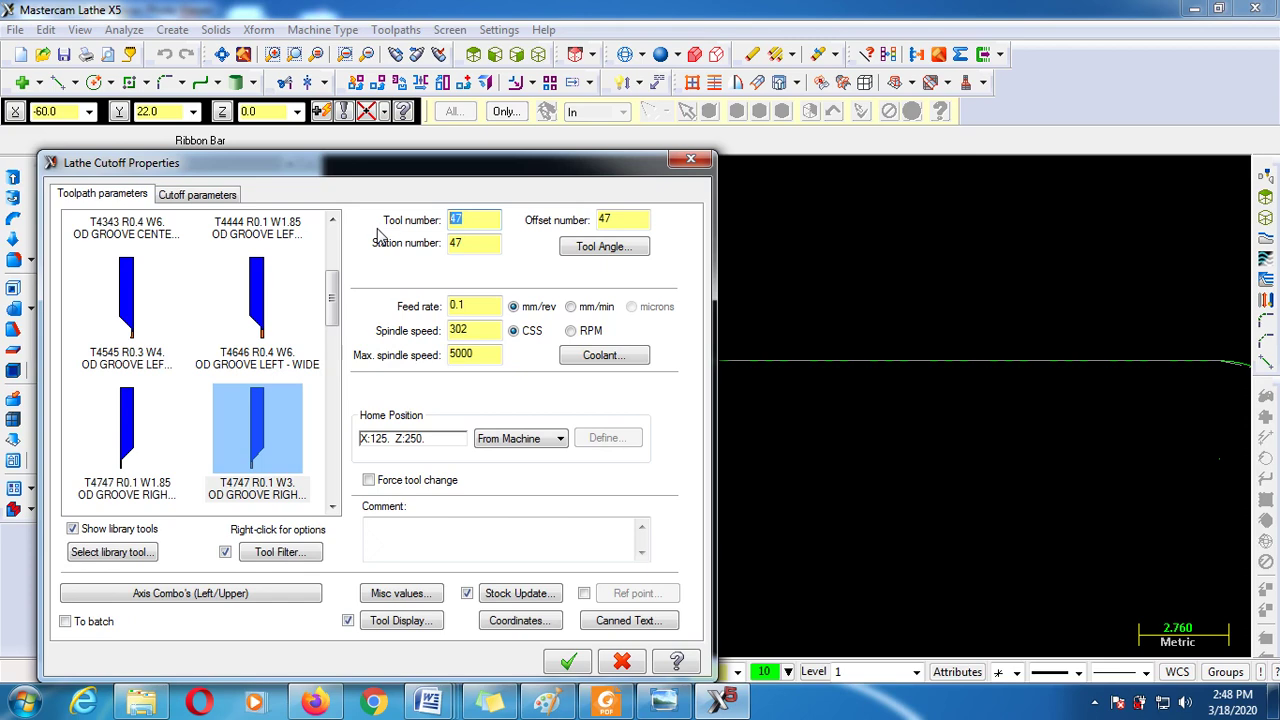
pyautogui.write('3')
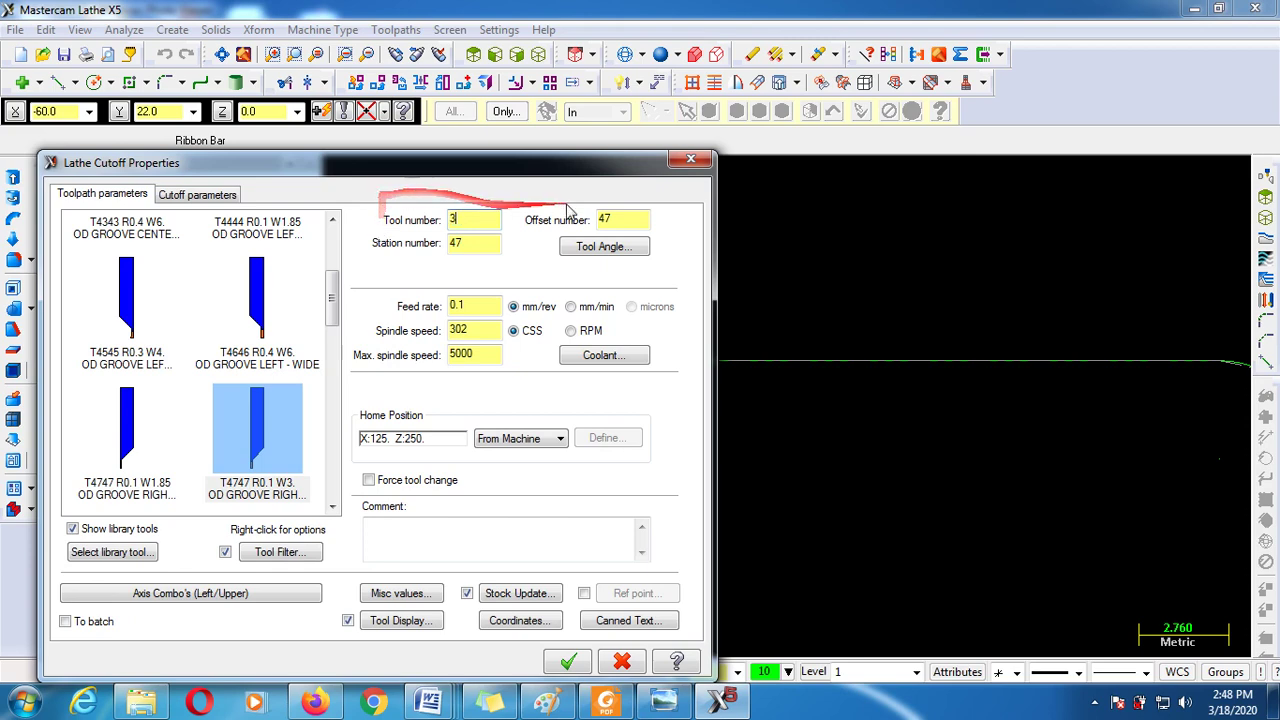
pyautogui.doubleClick(620, 219)
pyautogui.write('3')
pyautogui.doubleClick(484, 246)
pyautogui.write('3')
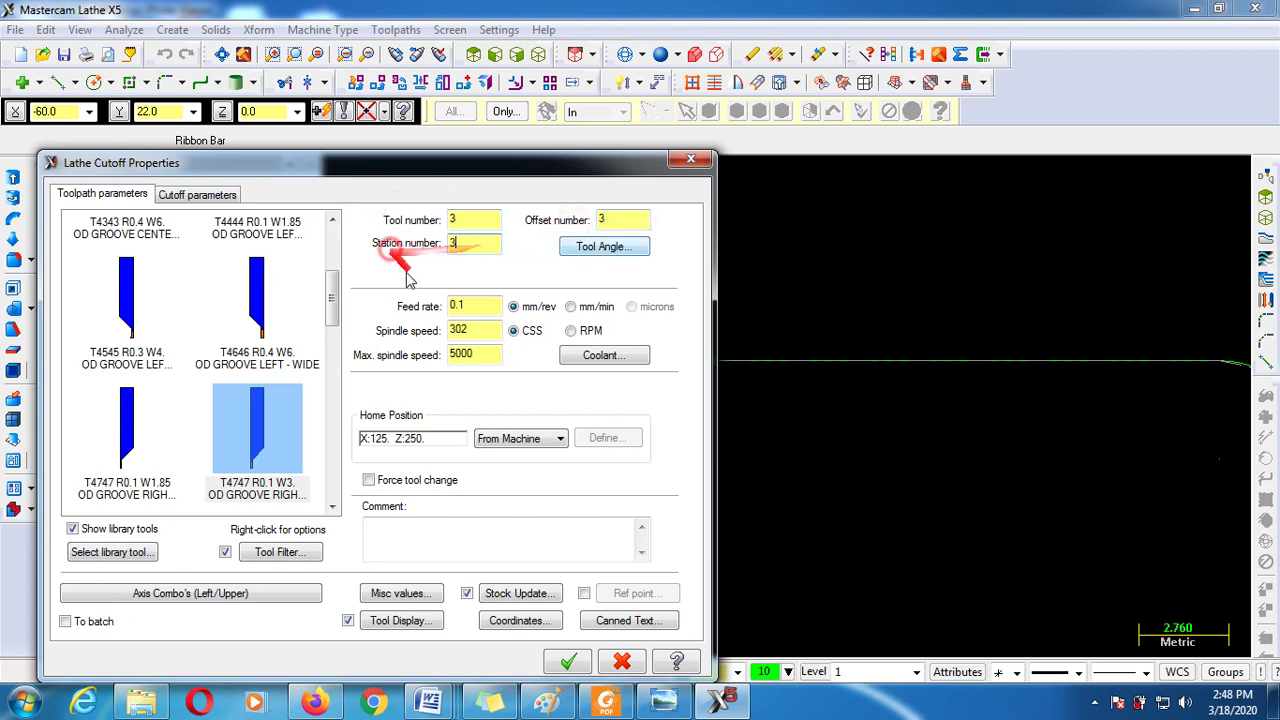
# Set the cutoff feed rate to 0.03 mm/rev and the spindle speed to 300 RPM
pyautogui.click(478, 307)
pyautogui.press('BackSpace')
pyautogui.press('BackSpace')
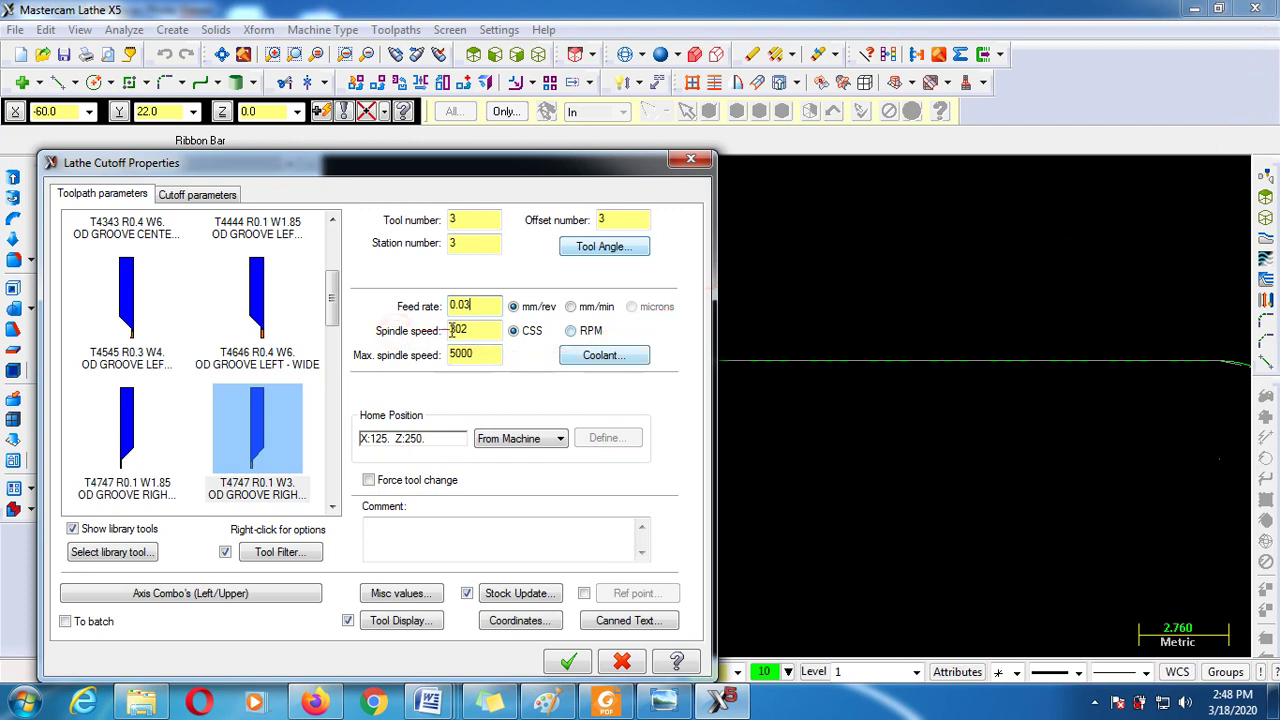
pyautogui.click(571, 331)
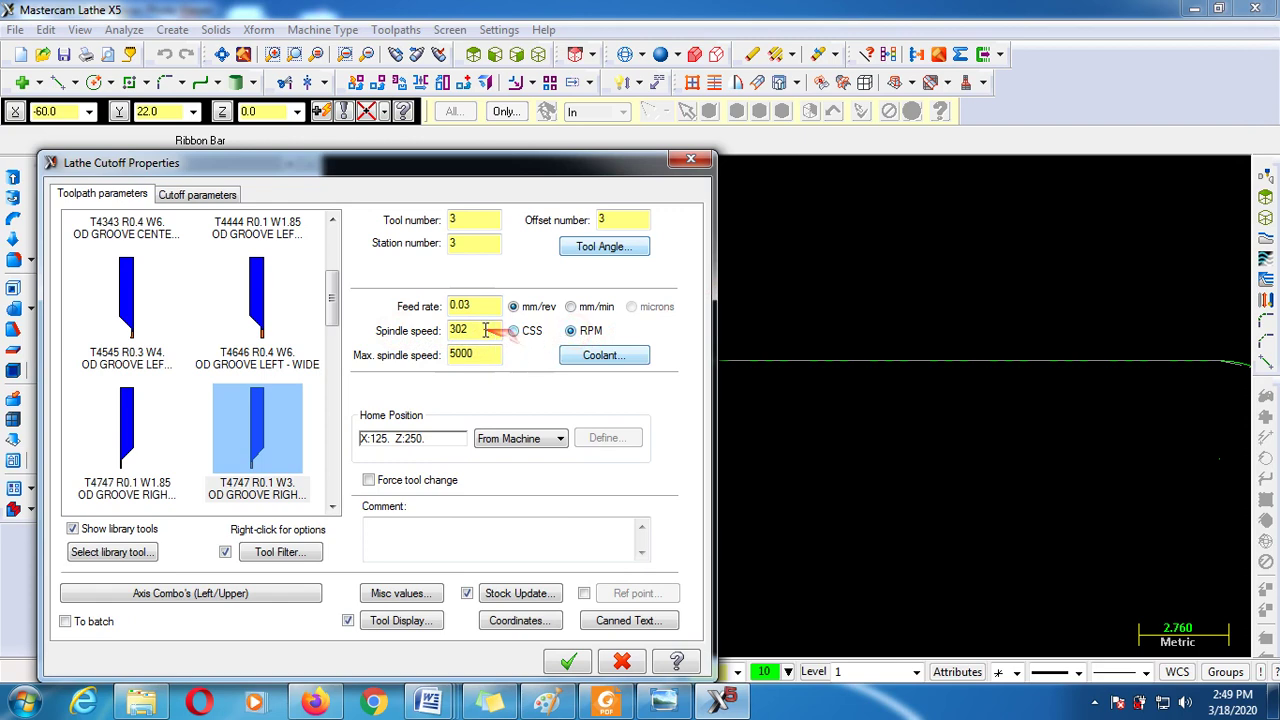
pyautogui.moveTo(484, 330); pyautogui.dragTo(428, 332)
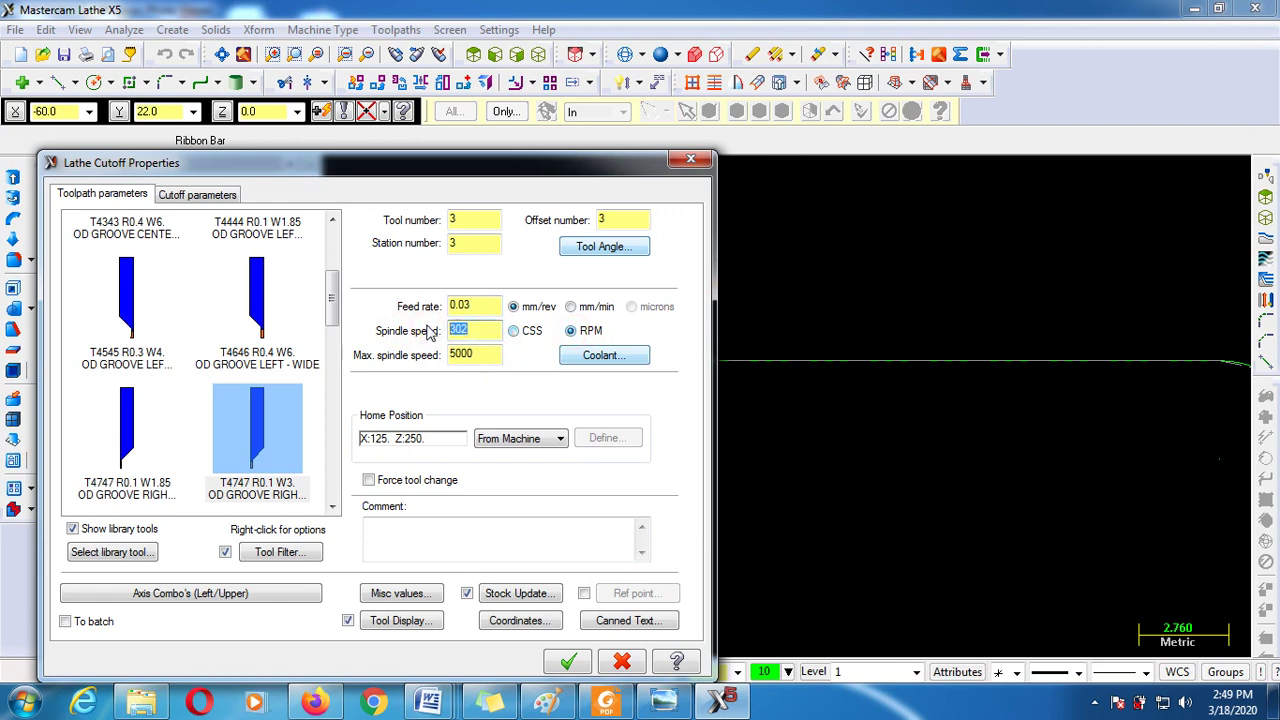
pyautogui.write('300')
# Turn on flood coolant for the cutoff operation and generate the toolpath with the default cutoff parameters
pyautogui.click(622, 362)
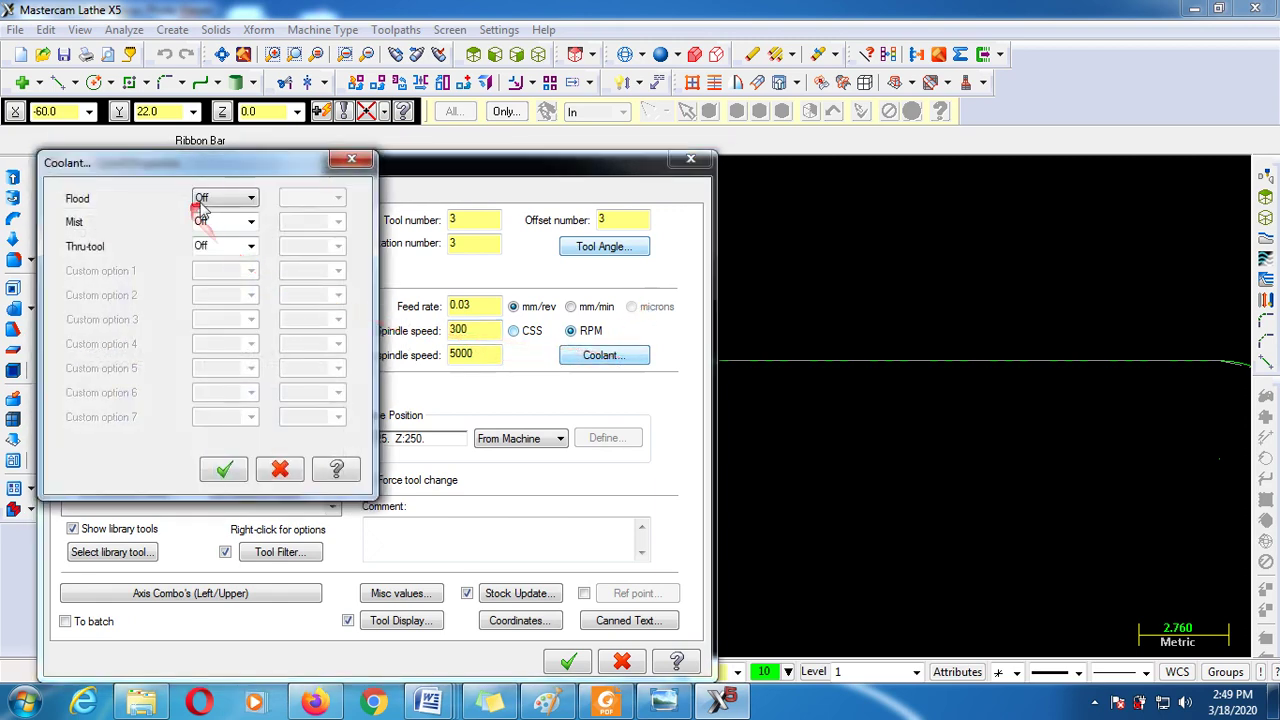
pyautogui.click(216, 200)
pyautogui.click(222, 217)
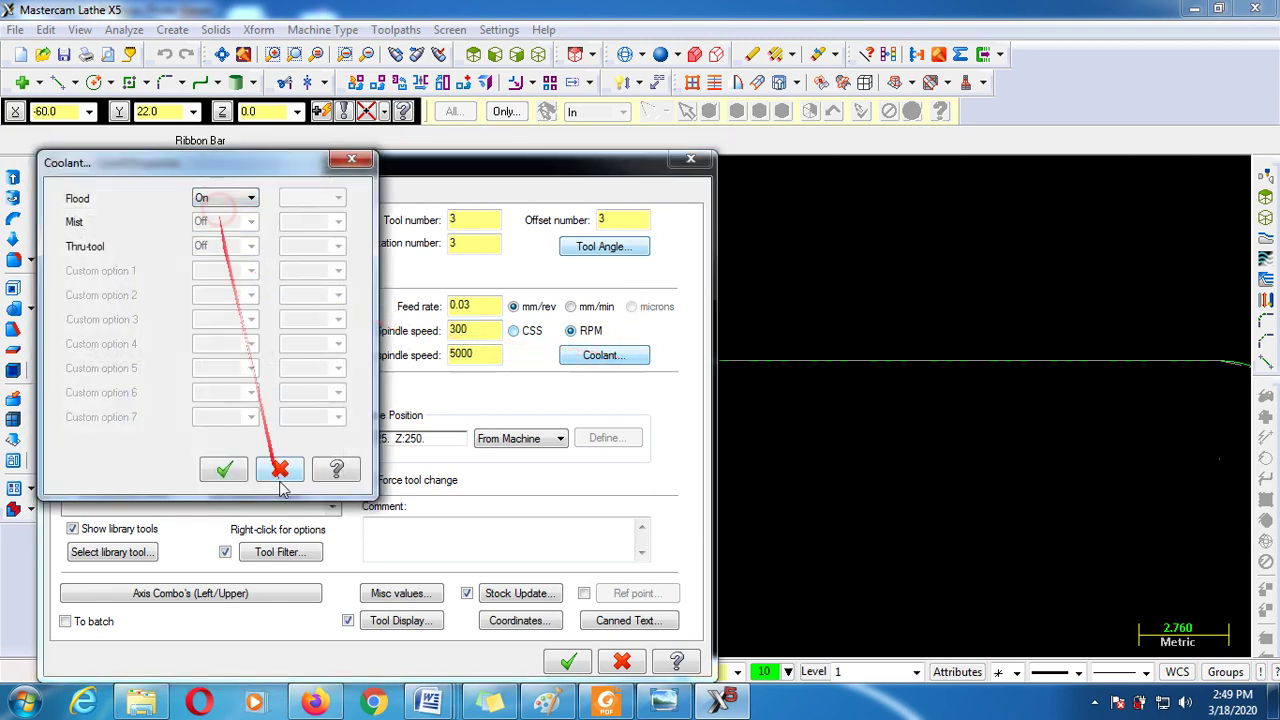
pyautogui.click(226, 470)
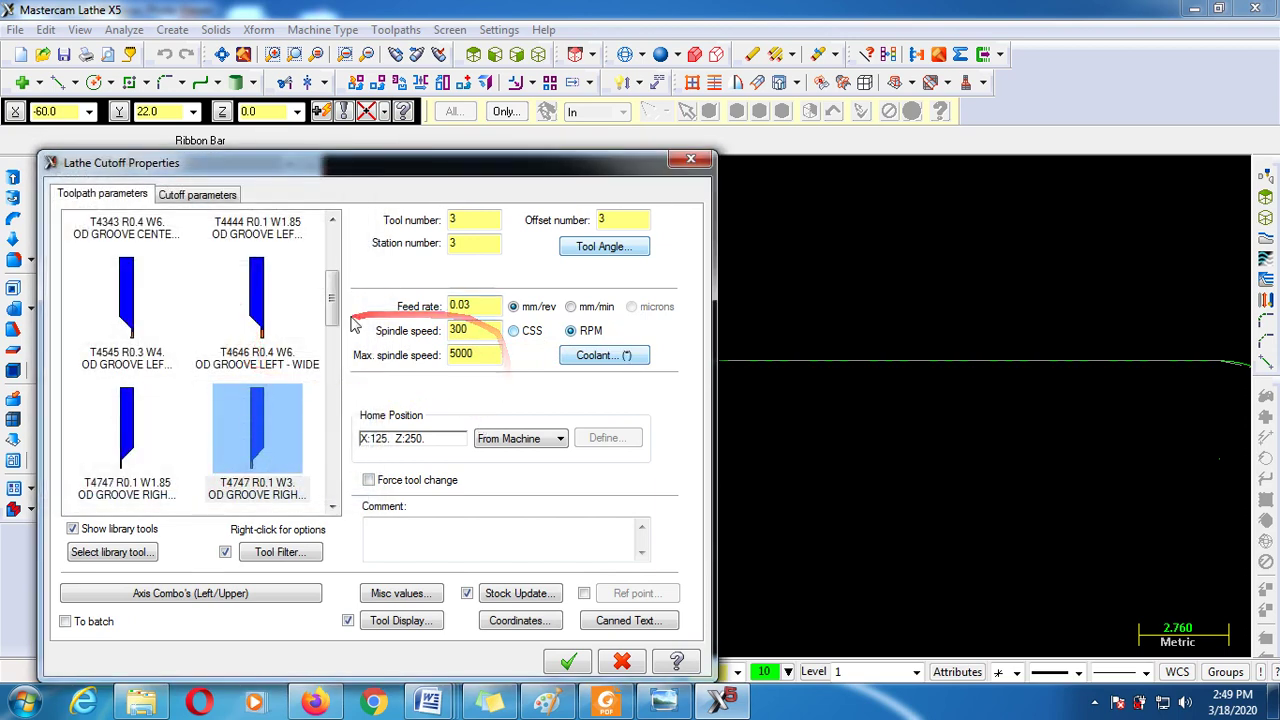
pyautogui.click(193, 197)
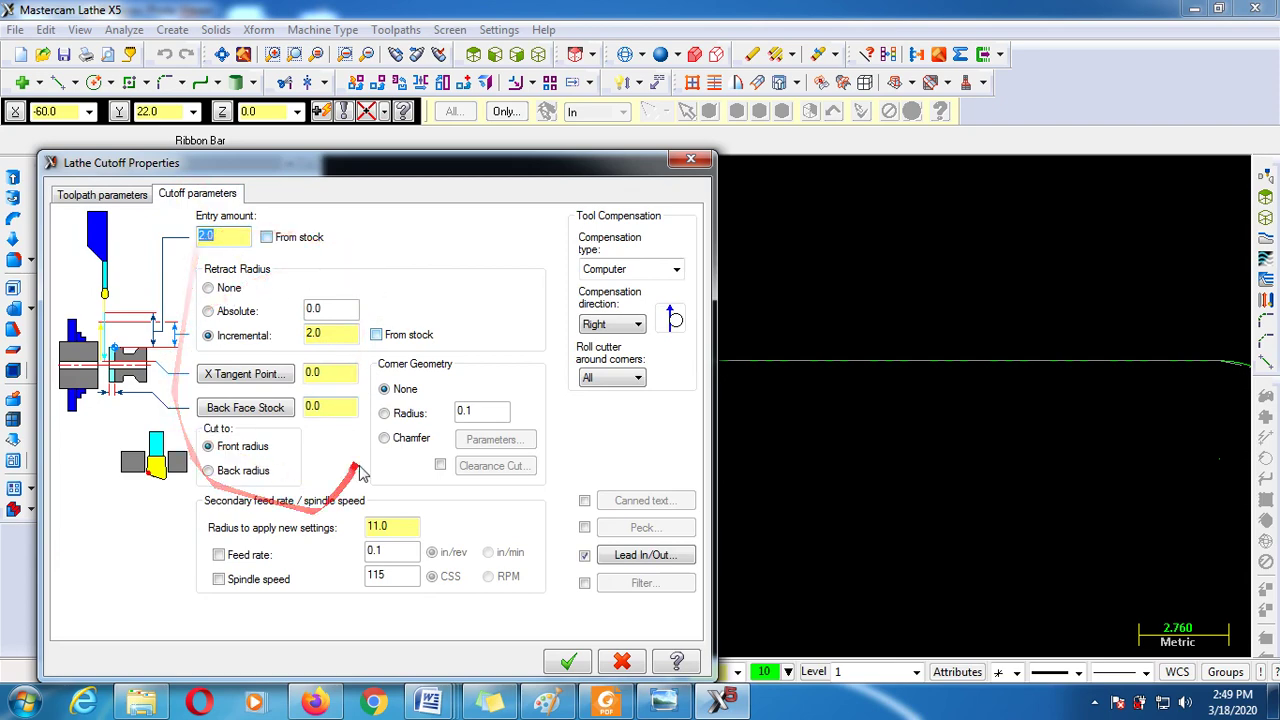
pyautogui.click(575, 661)
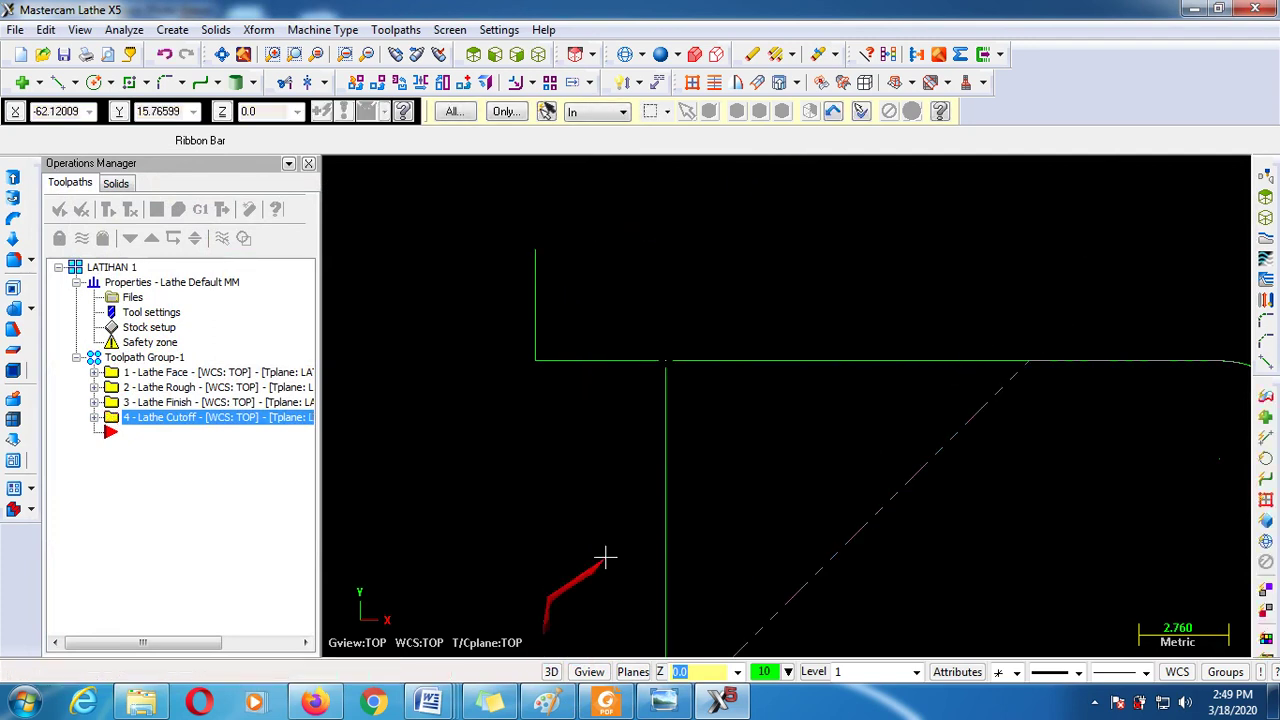
# Edit the grooving tool of the Lathe Cutoff operation, setting holder dimension C to 24 mm
pyautogui.scroll(-5, 605, 558)
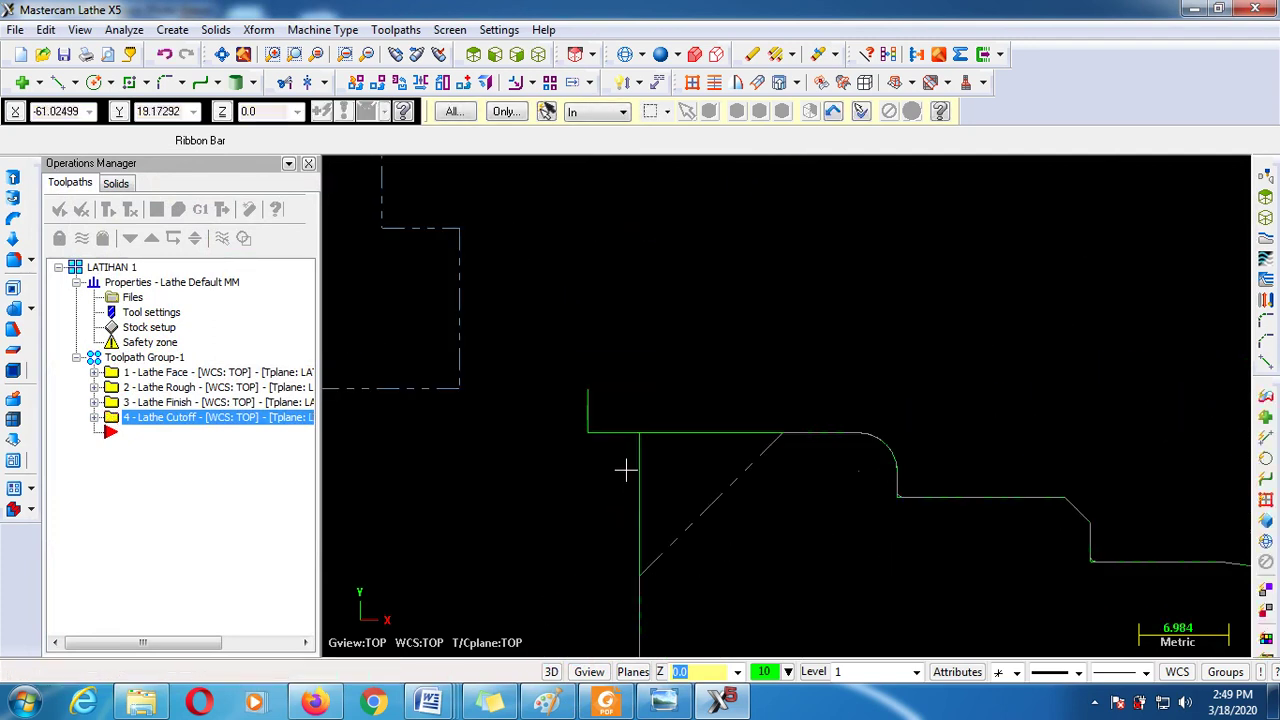
pyautogui.scroll(-6, 625, 468)
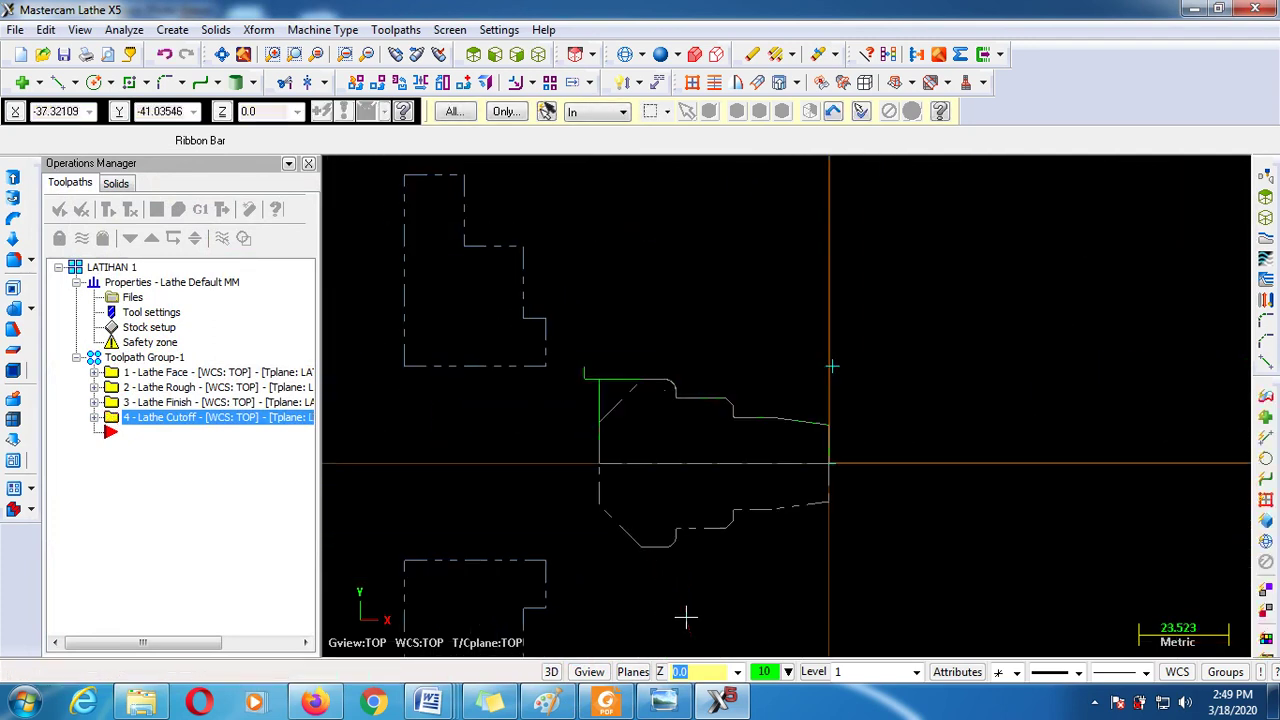
pyautogui.scroll(2, 685, 618)
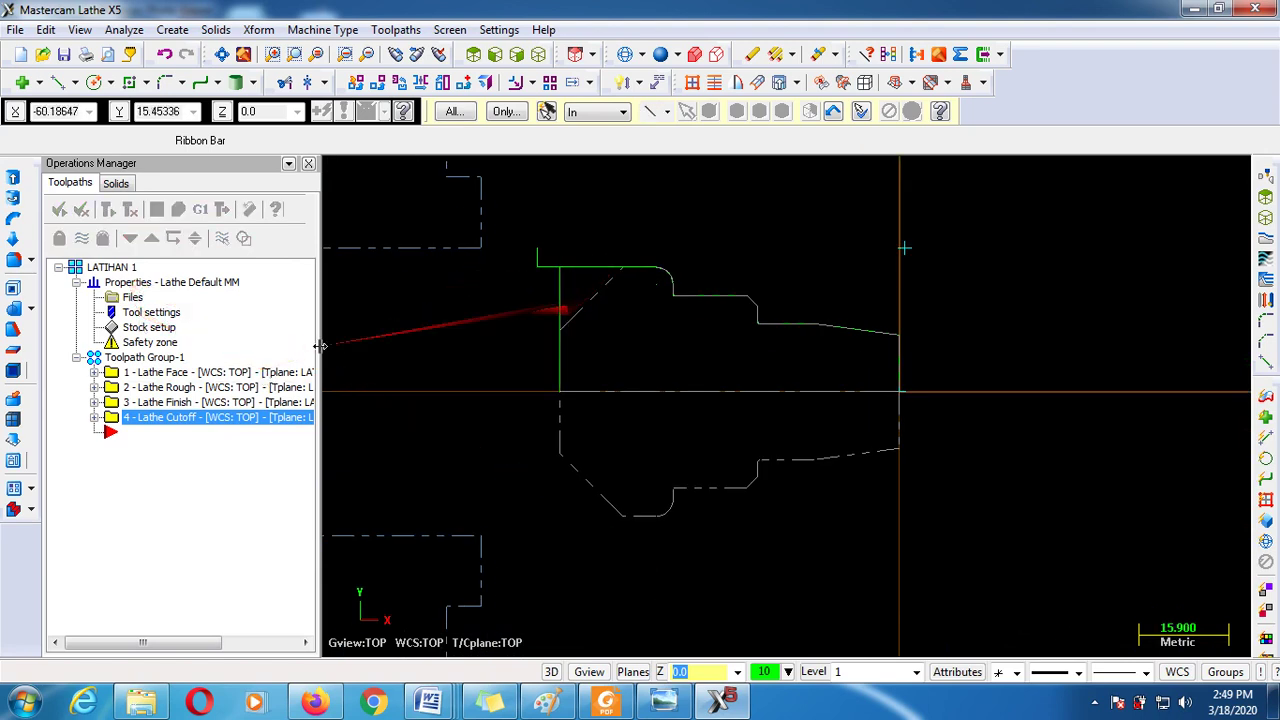
pyautogui.click(94, 417)
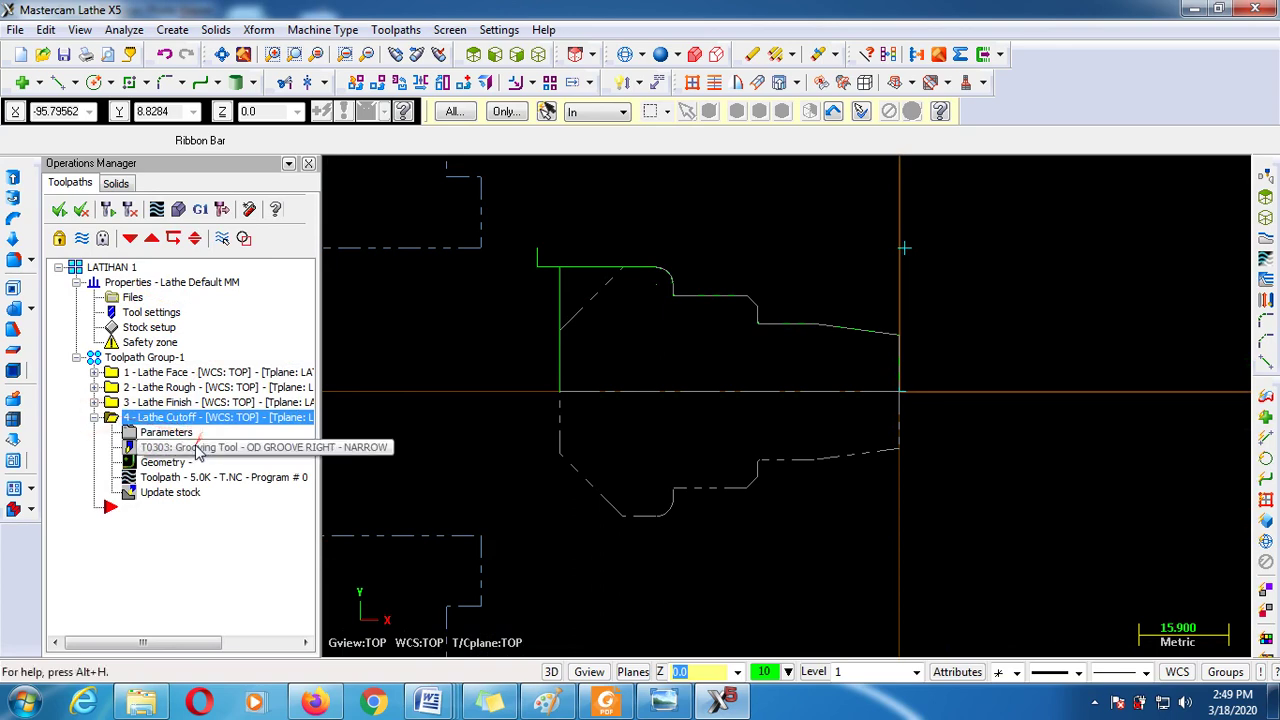
pyautogui.click(197, 448)
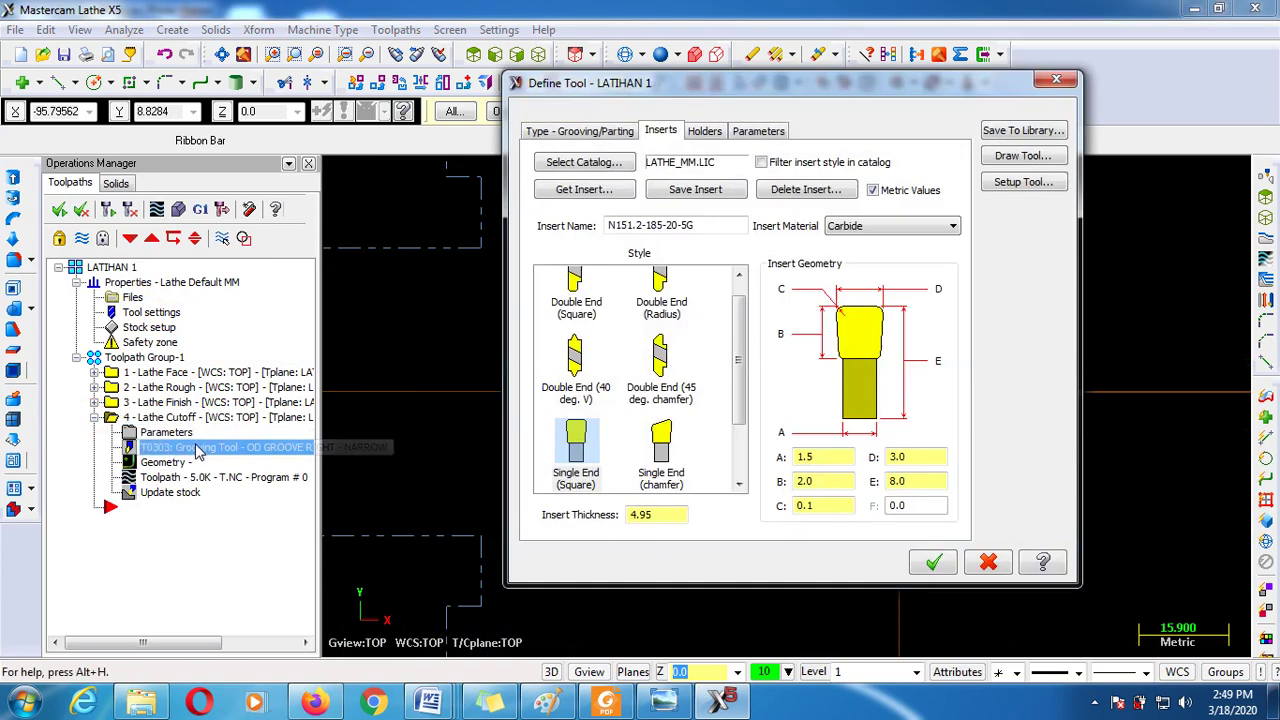
pyautogui.click(704, 135)
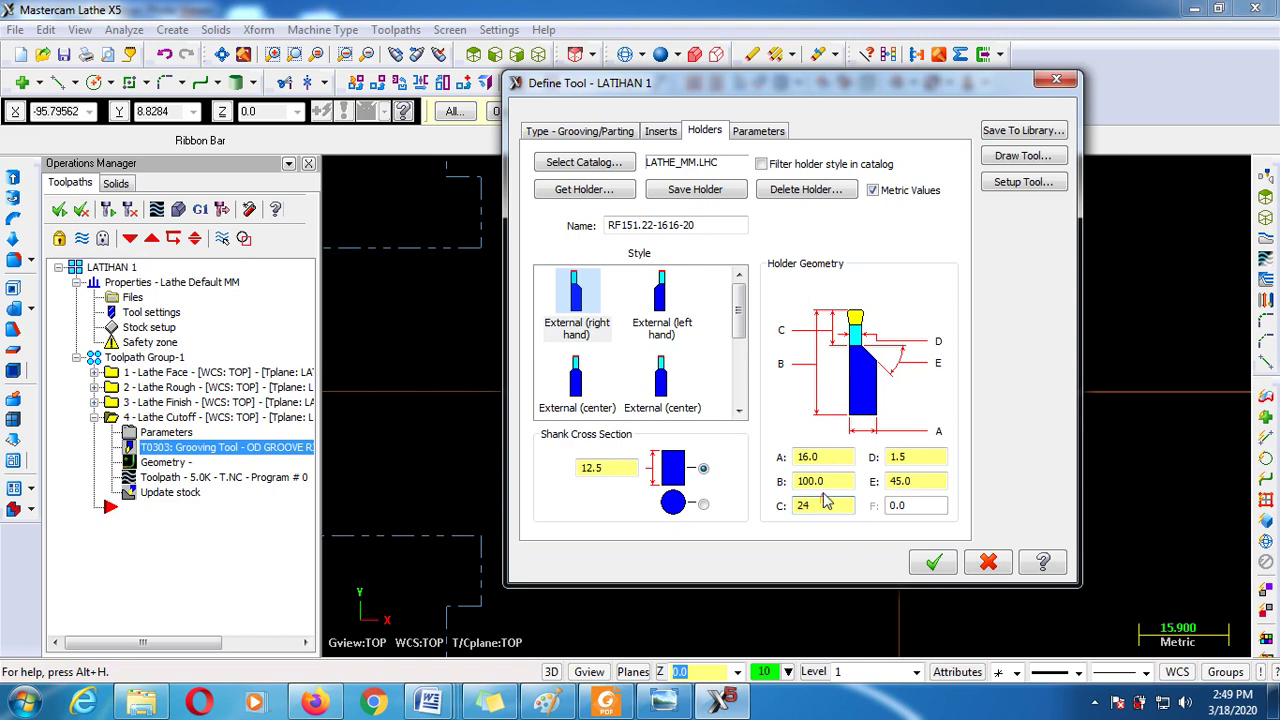
pyautogui.click(935, 563)
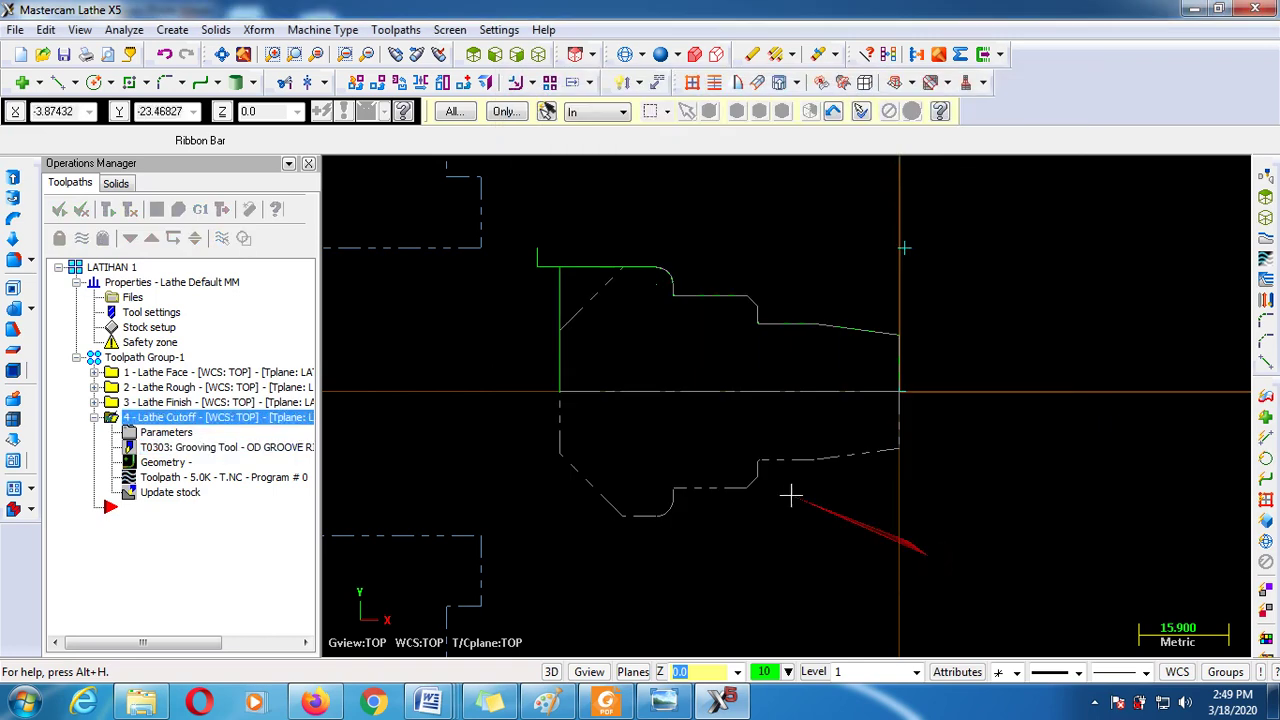
# Regenerate all operations in Toolpath Group-1 and collapse the Lathe Cutoff operation's entry
pyautogui.click(93, 358)
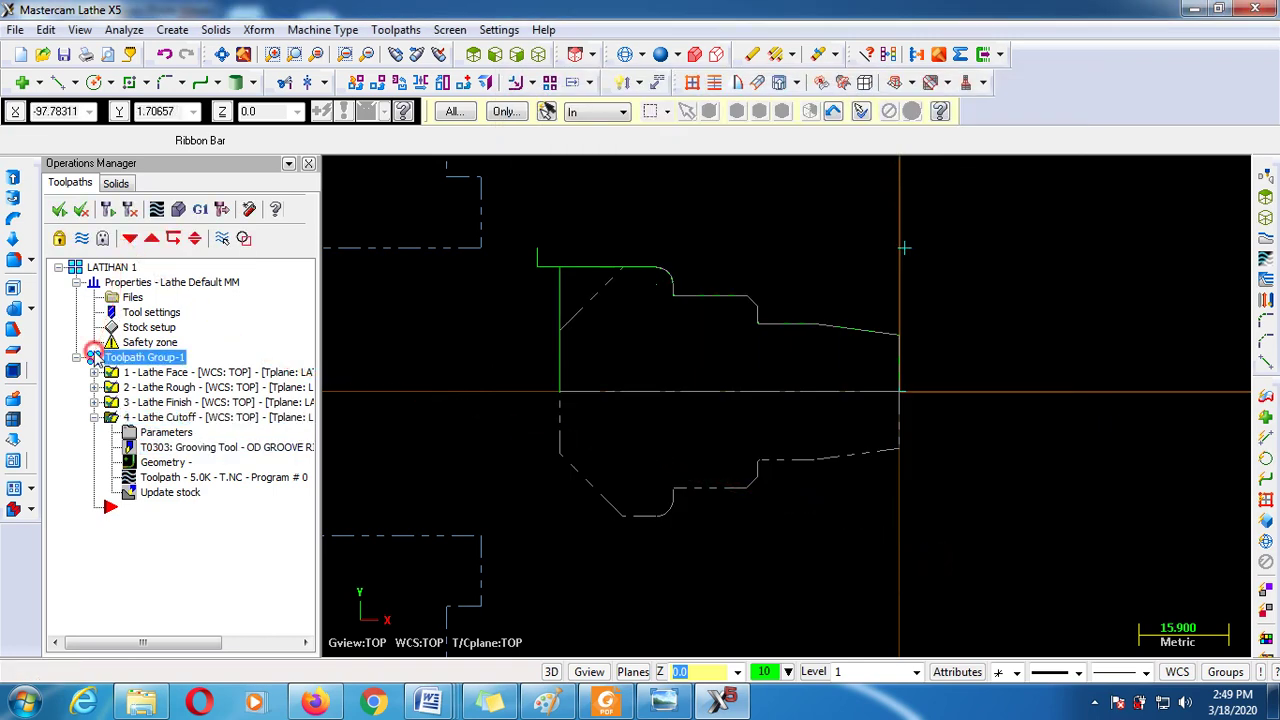
pyautogui.click(111, 212)
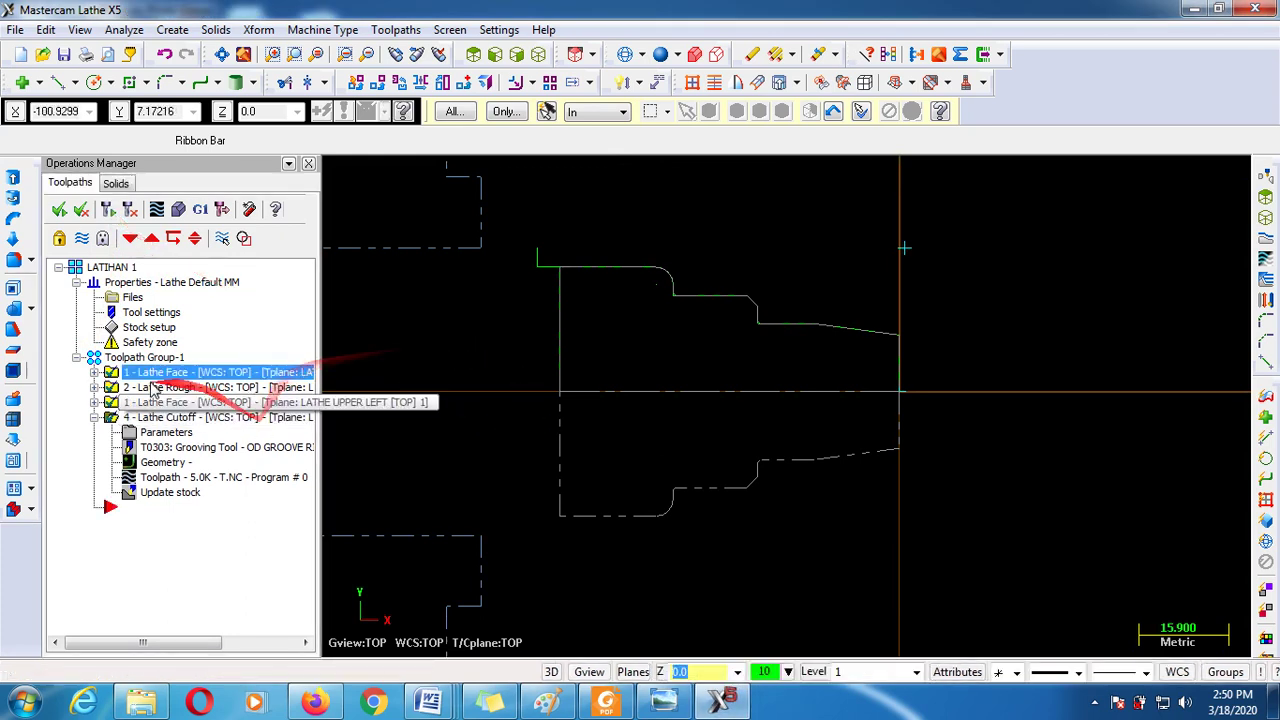
pyautogui.click(95, 417)
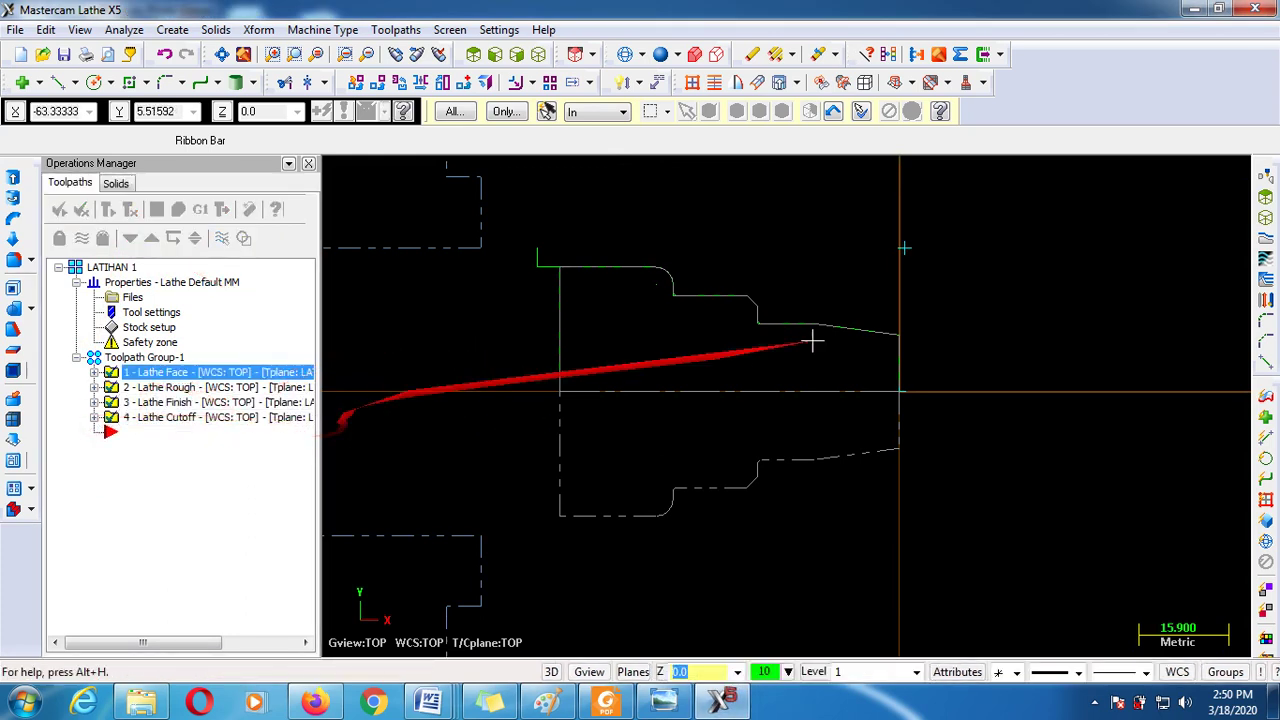
# Backplot the face, rough, finish and cutoff toolpaths in the top view, play the tool motion, and close the backplot
pyautogui.scroll(-1, 972, 425)
pyautogui.scroll(-3, 972, 425)
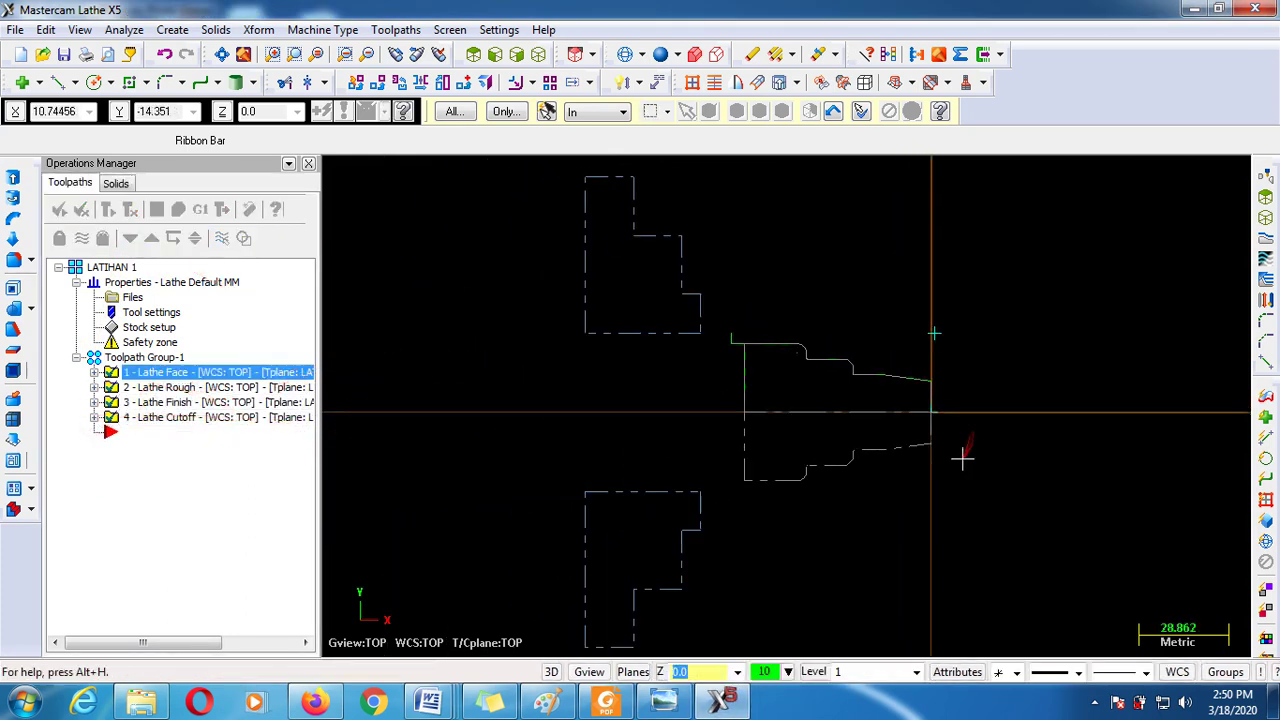
pyautogui.click(538, 55)
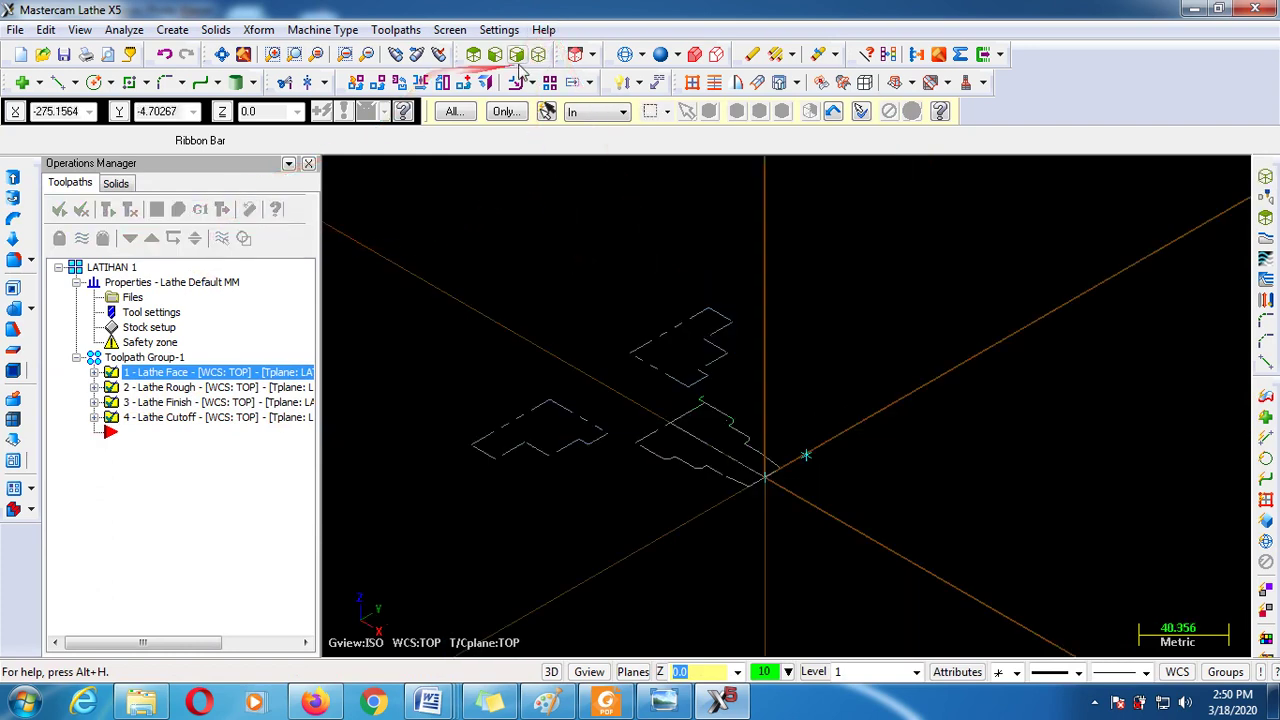
pyautogui.click(473, 54)
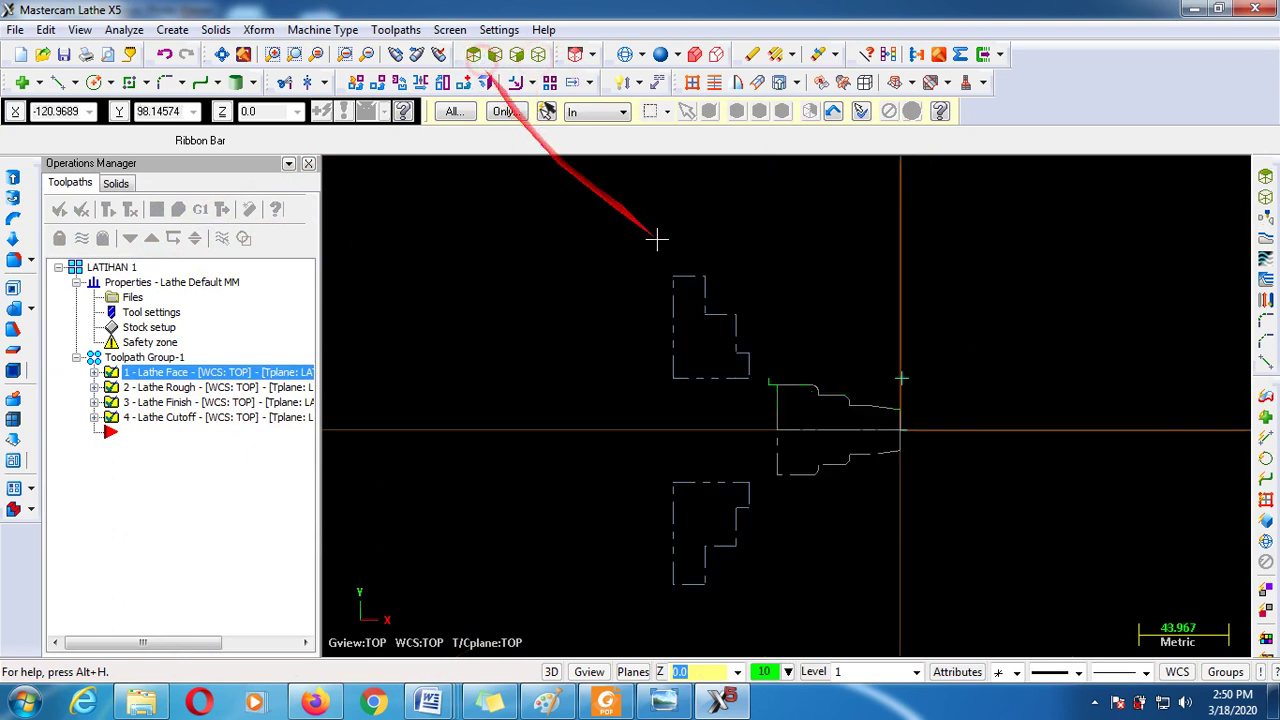
pyautogui.scroll(-1, 665, 262)
pyautogui.scroll(2, 886, 486)
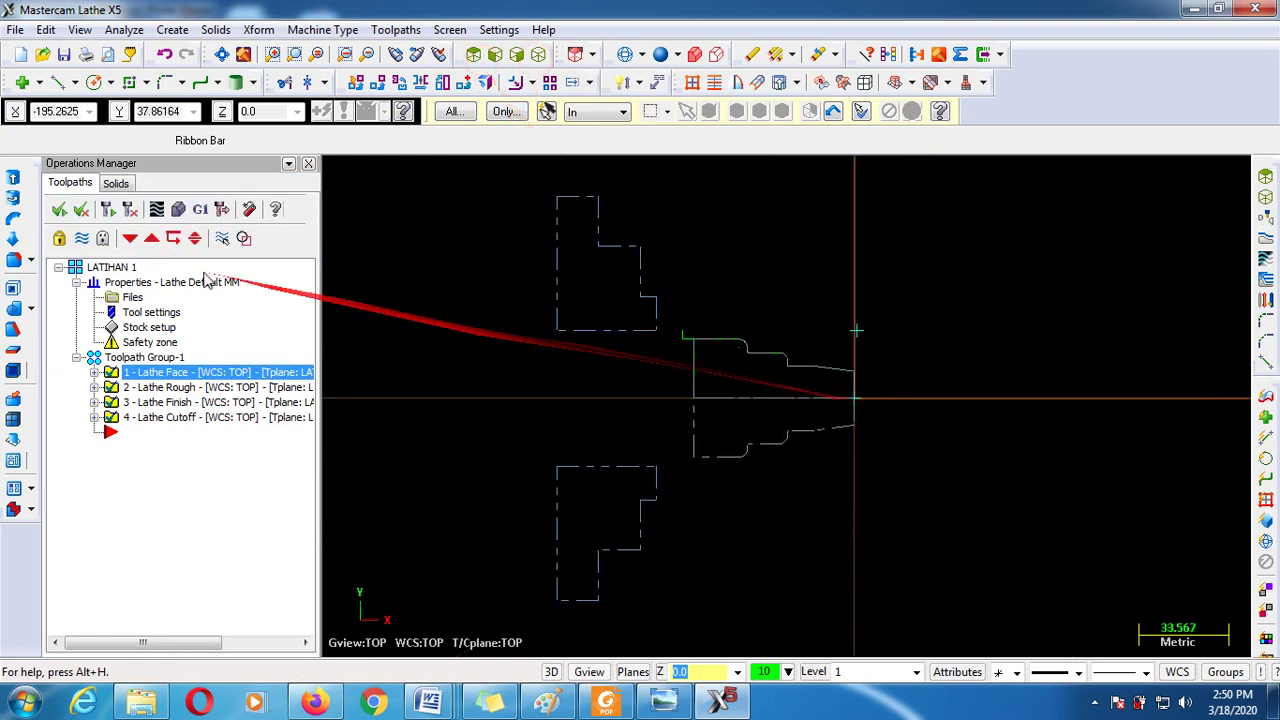
pyautogui.click(157, 210)
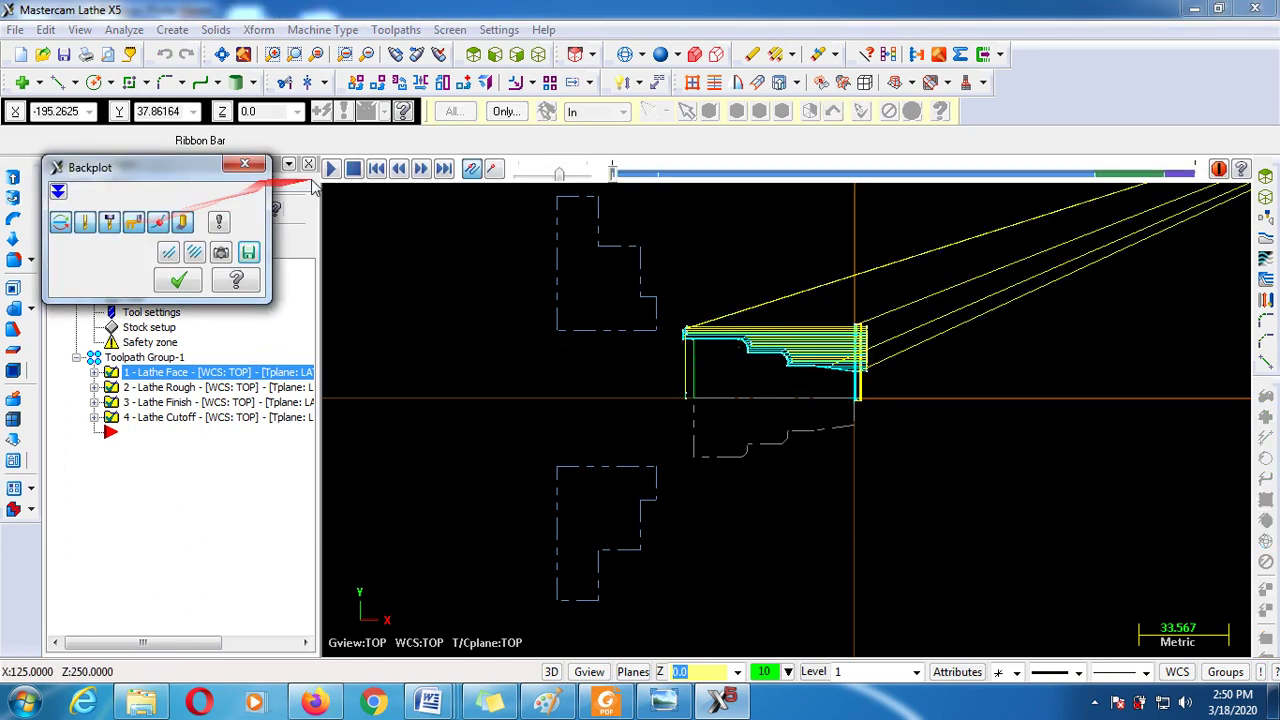
pyautogui.click(330, 169)
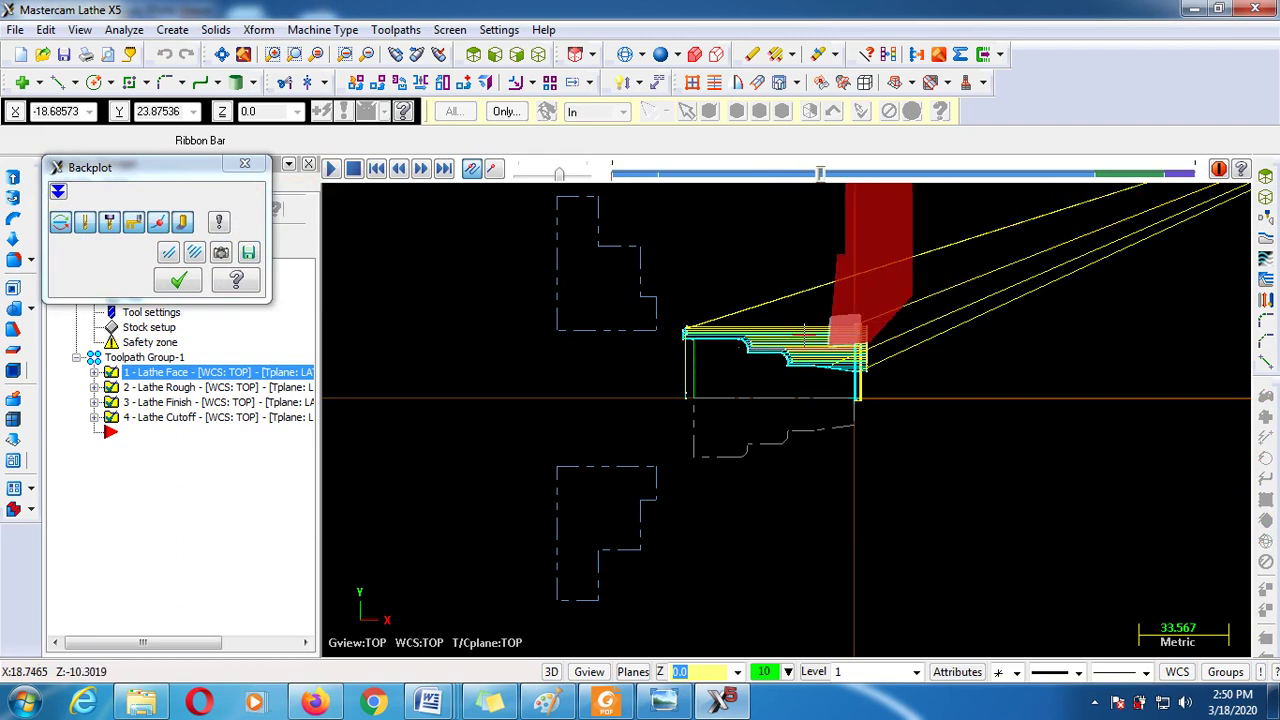
pyautogui.scroll(1, 805, 335)
pyautogui.scroll(1, 805, 335)
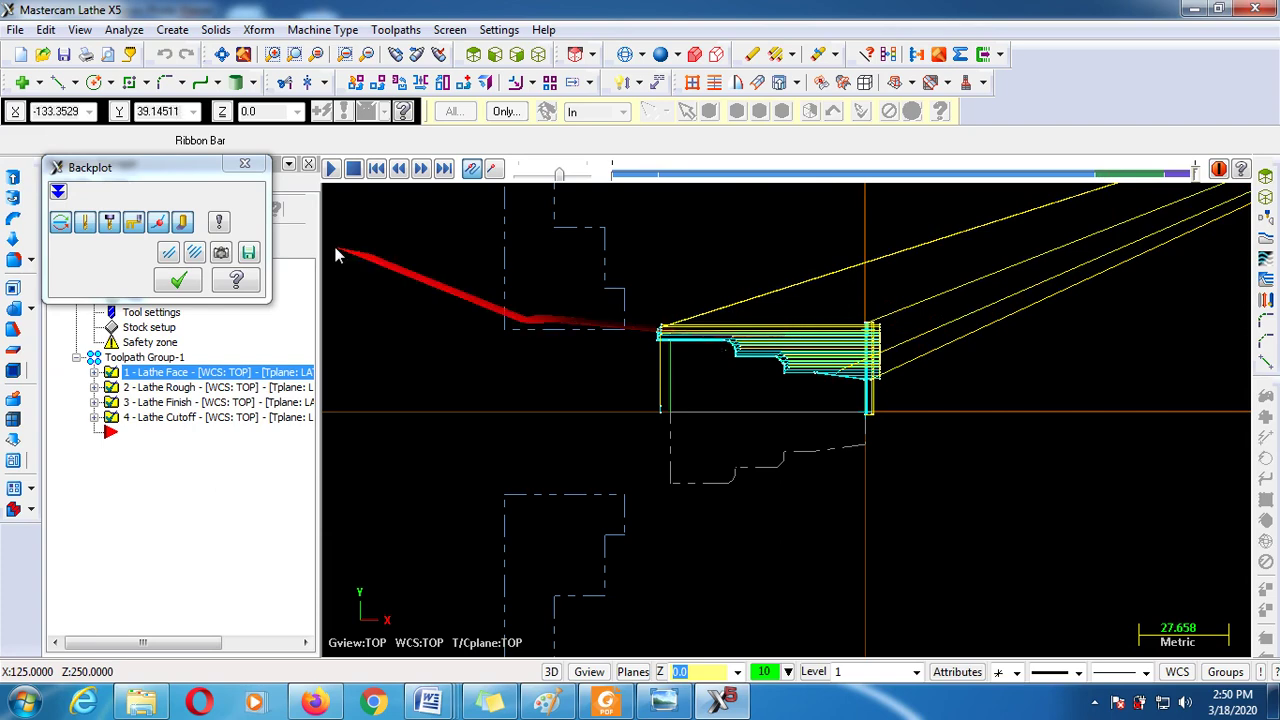
pyautogui.click(244, 163)
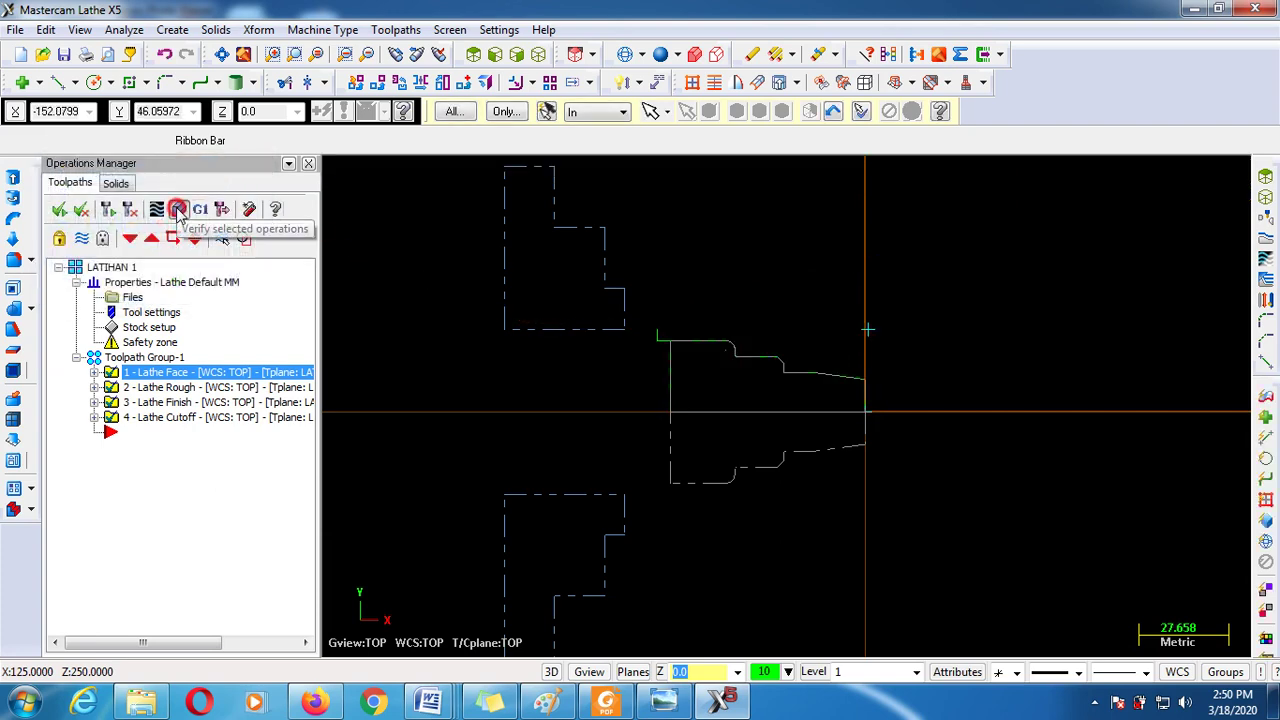
# Verify the face, rough, finish and cutoff operations in isometric view, running the solid machining simulation at a faster speed
pyautogui.click(177, 209)
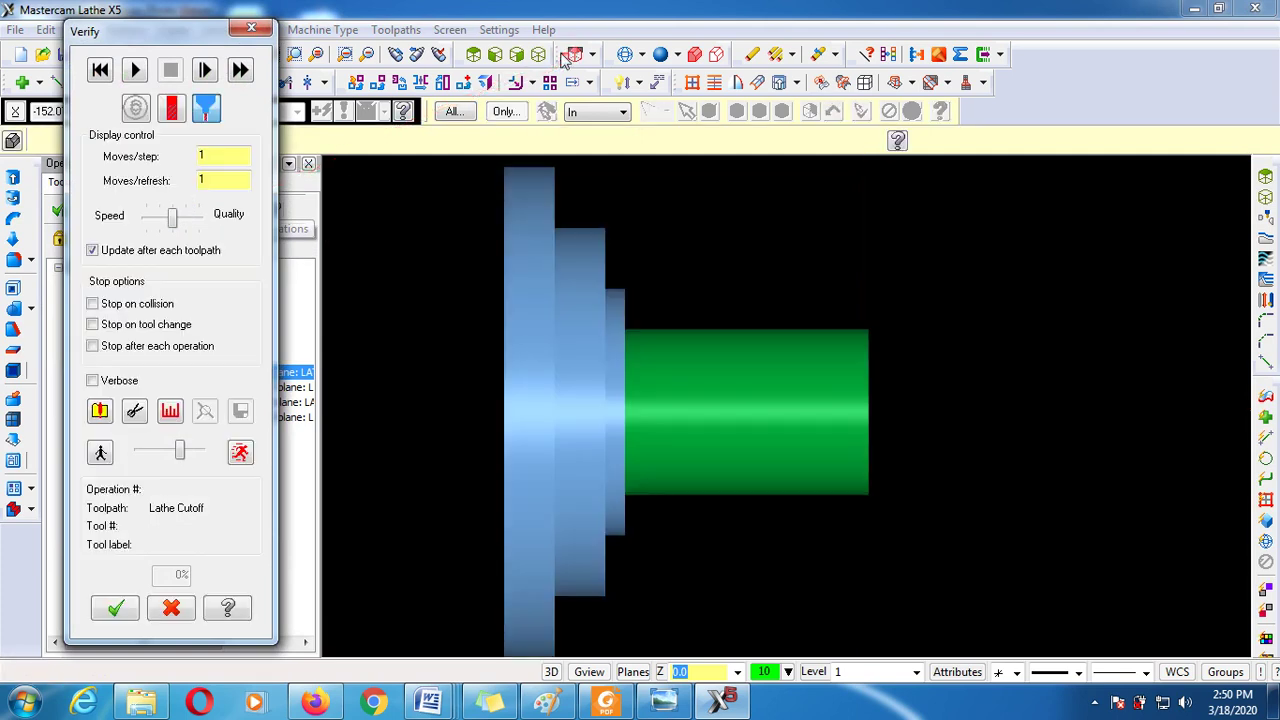
pyautogui.click(539, 55)
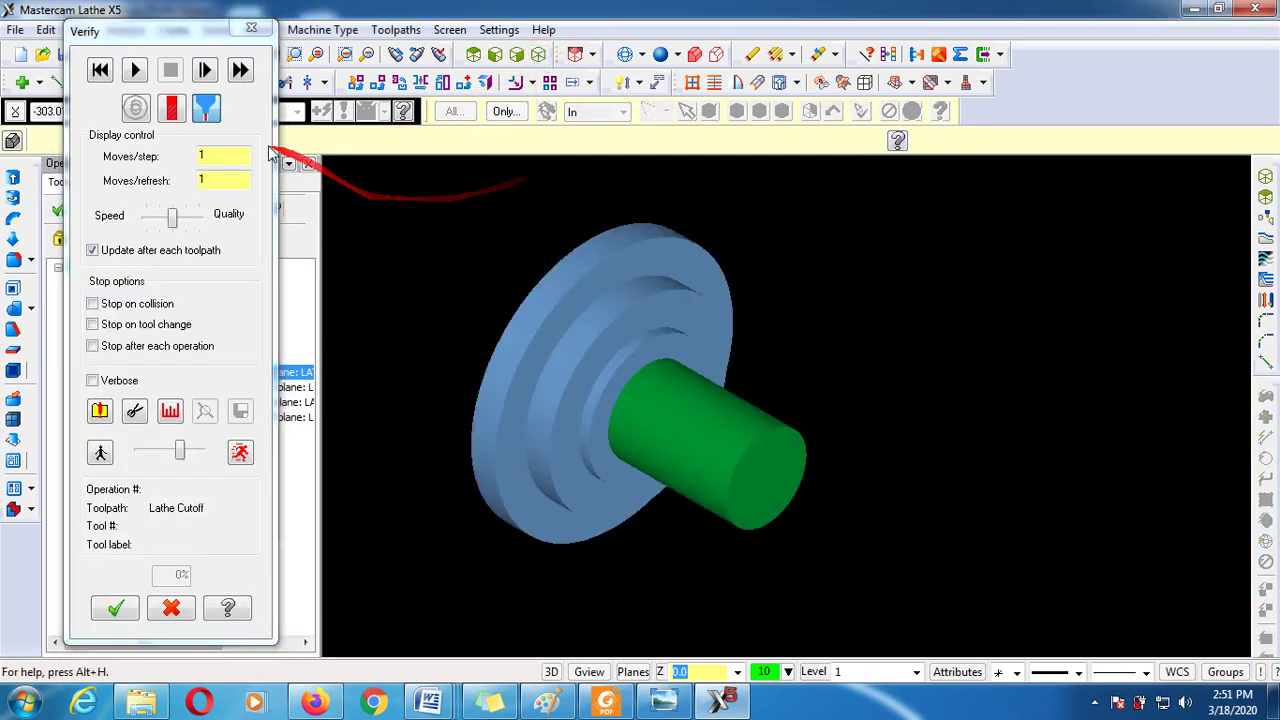
pyautogui.click(136, 70)
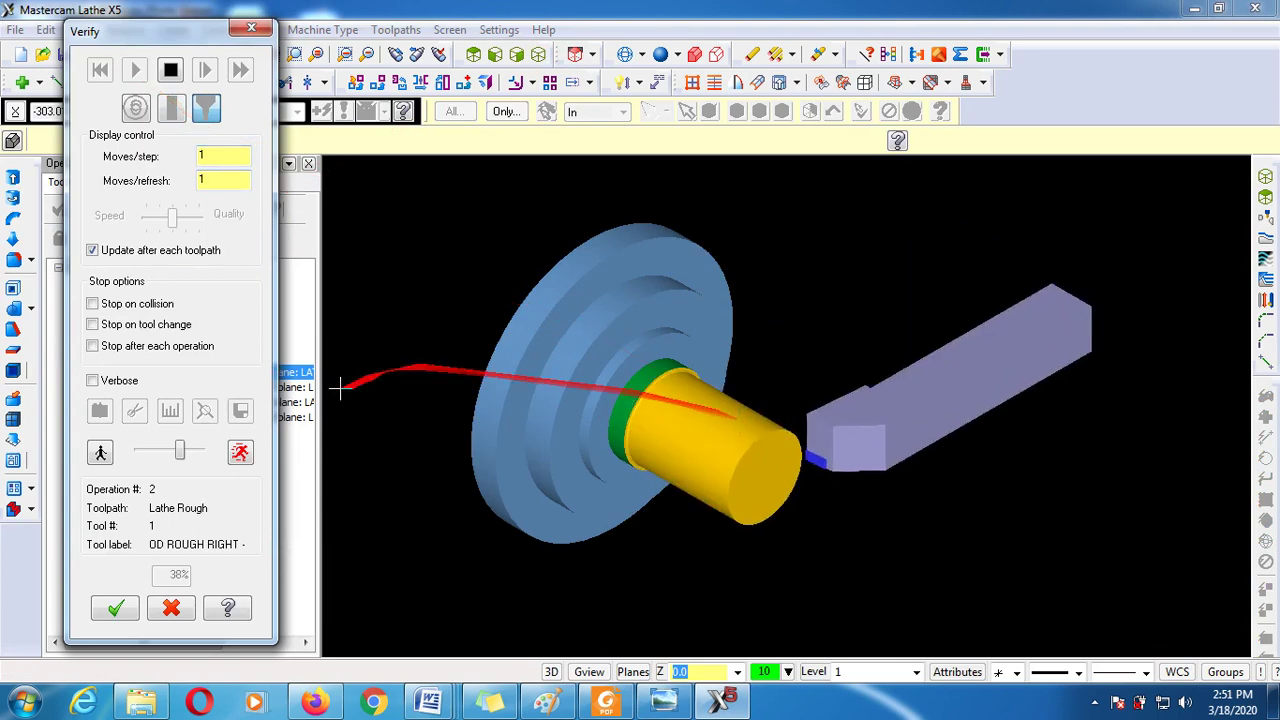
pyautogui.moveTo(184, 454); pyautogui.dragTo(197, 455)
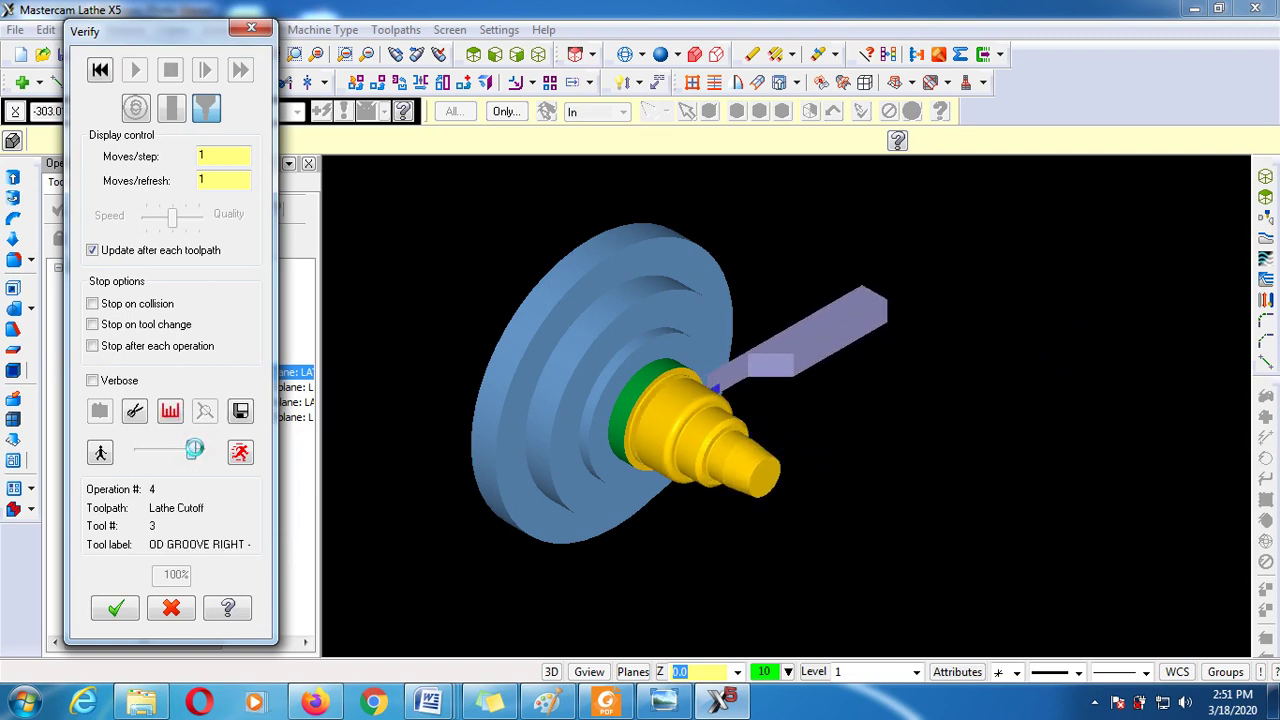
# Compare the simulated part in top view with the JOB BUBUT 2 drawing in Windows Photo Viewer, and close the Mastercam verification
pyautogui.click(473, 53)
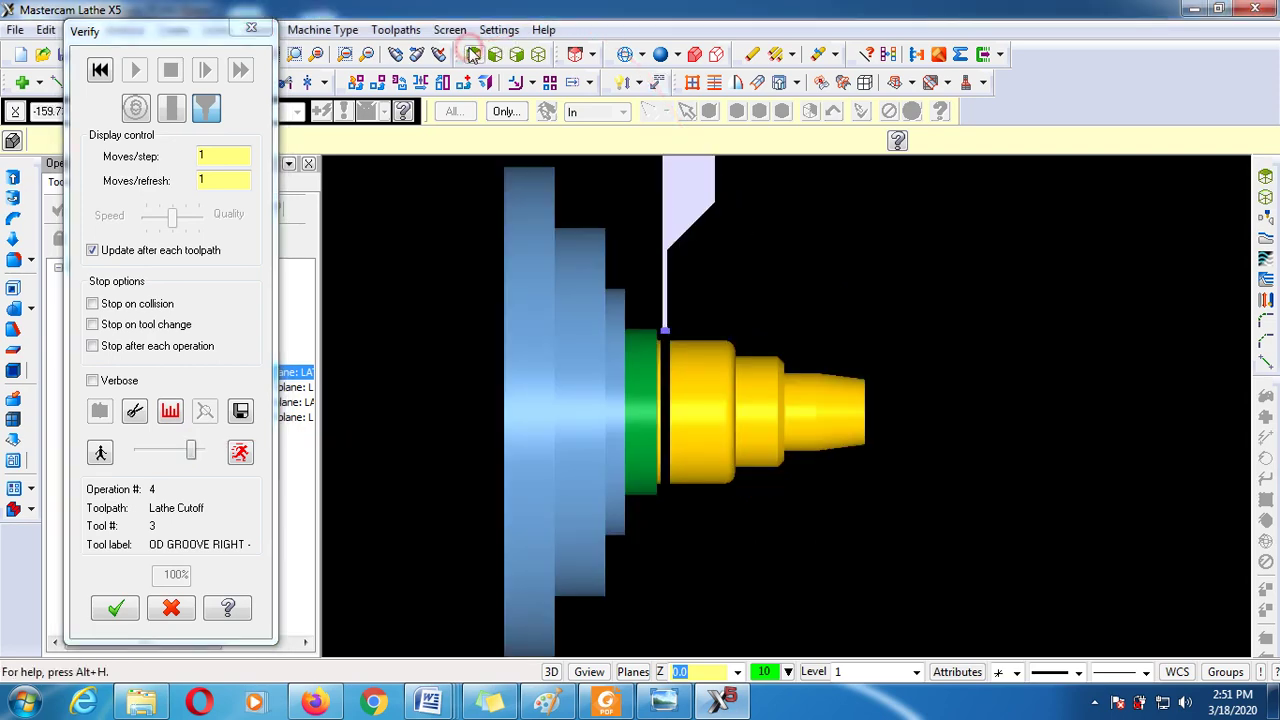
pyautogui.scroll(2, 731, 365)
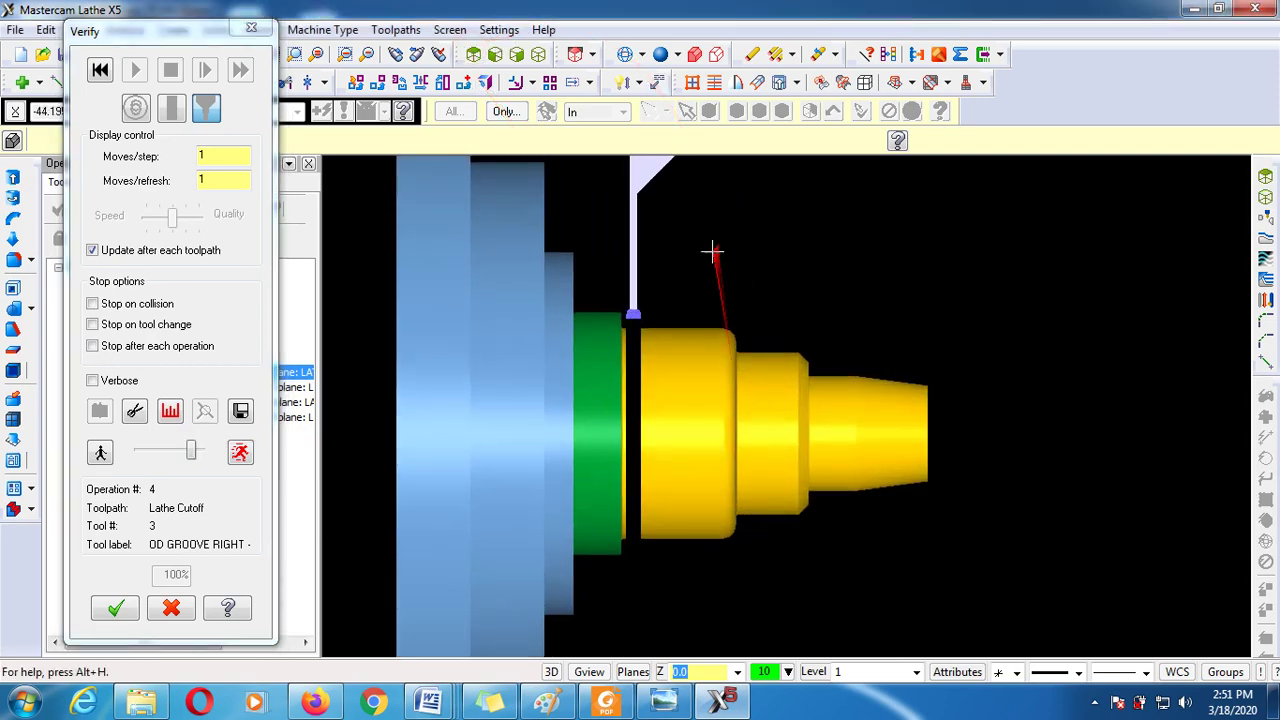
pyautogui.click(664, 700)
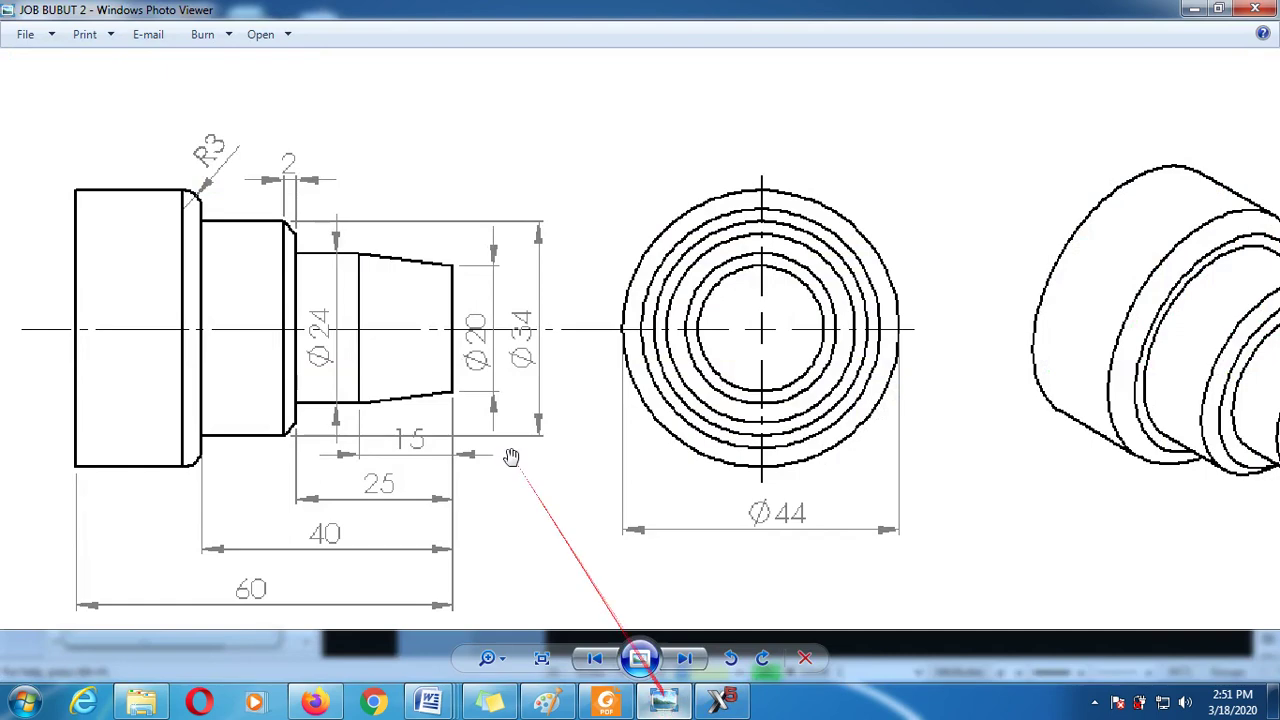
pyautogui.click(720, 700)
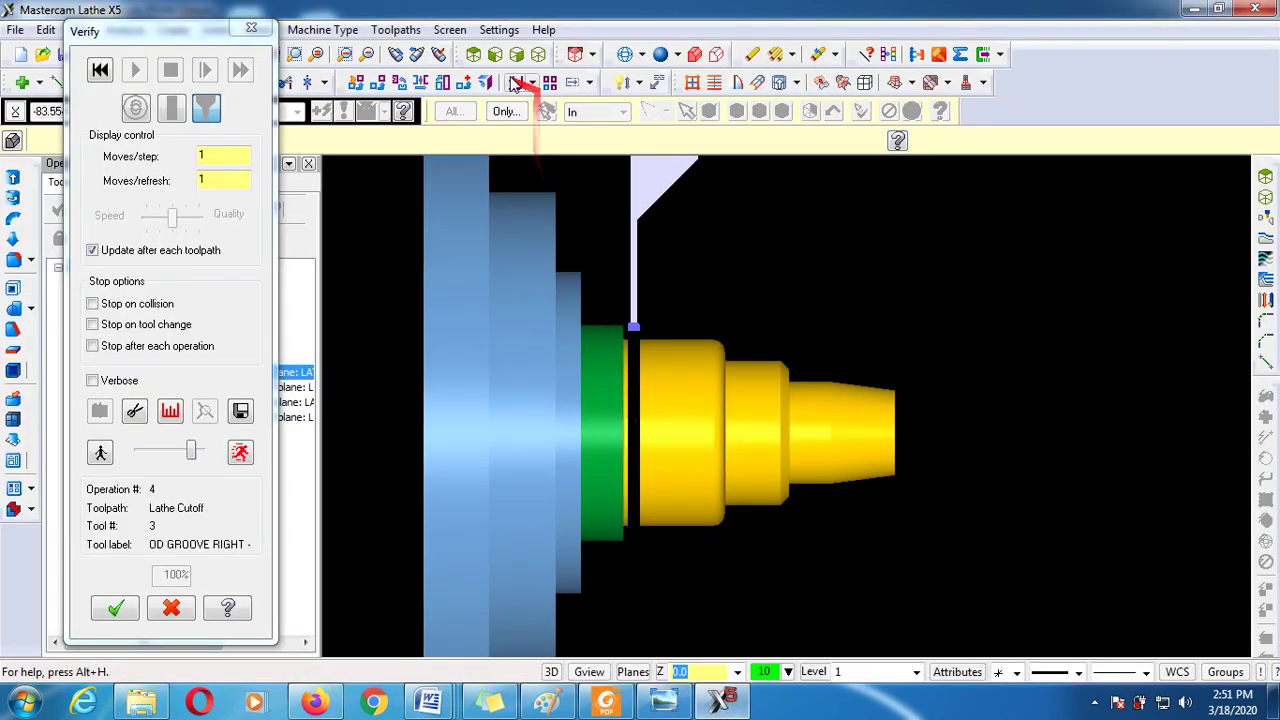
pyautogui.click(251, 27)
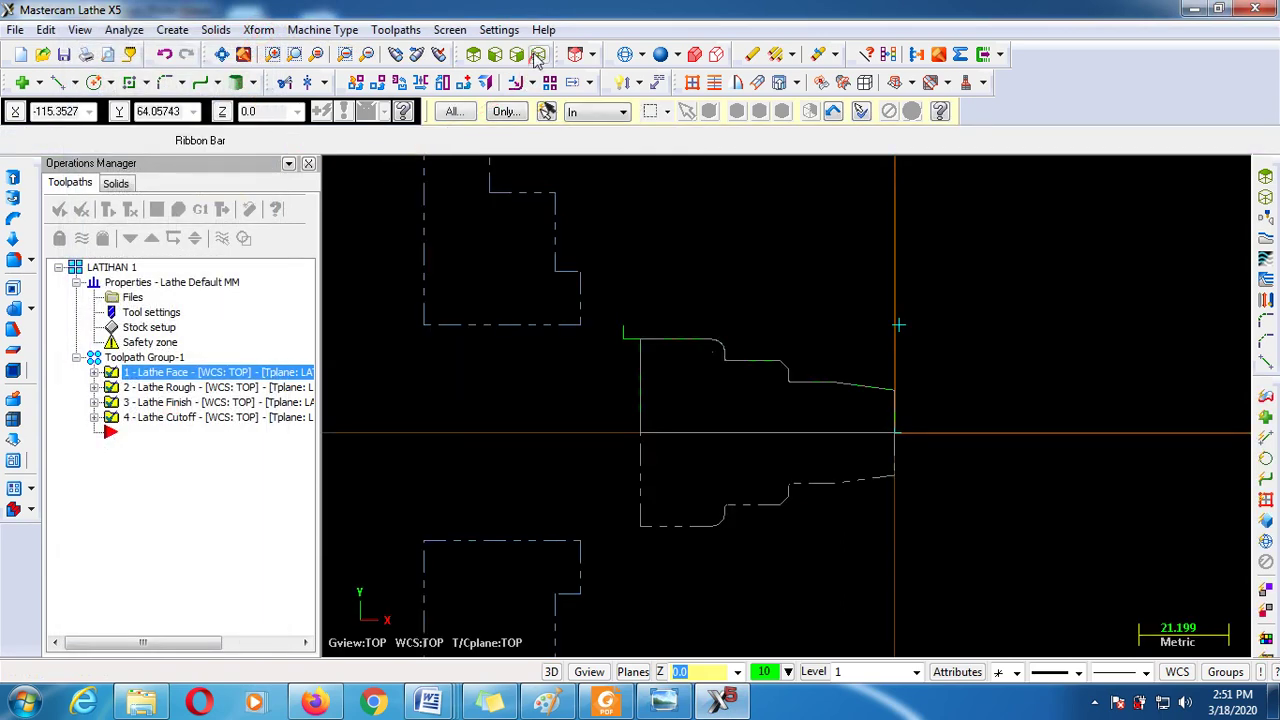
# Return to the top view and post the selected operations as T.NC in the NC folder, replacing the existing file
pyautogui.click(536, 55)
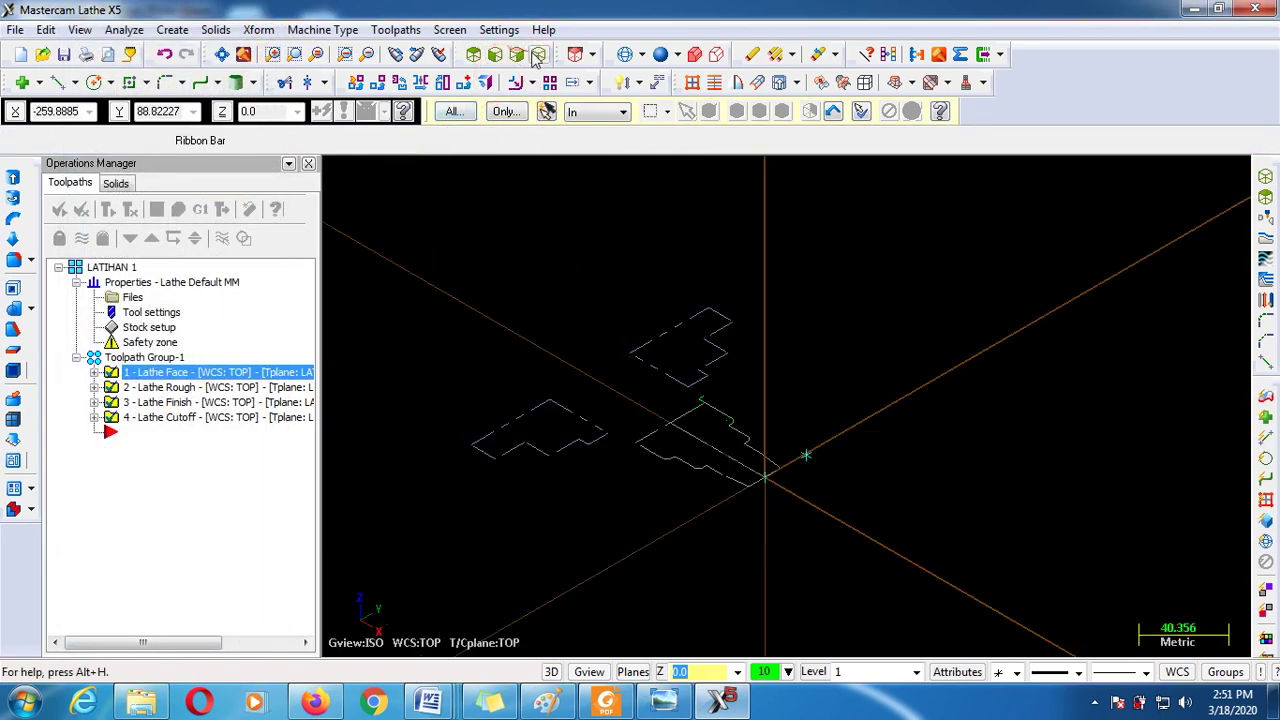
pyautogui.click(473, 54)
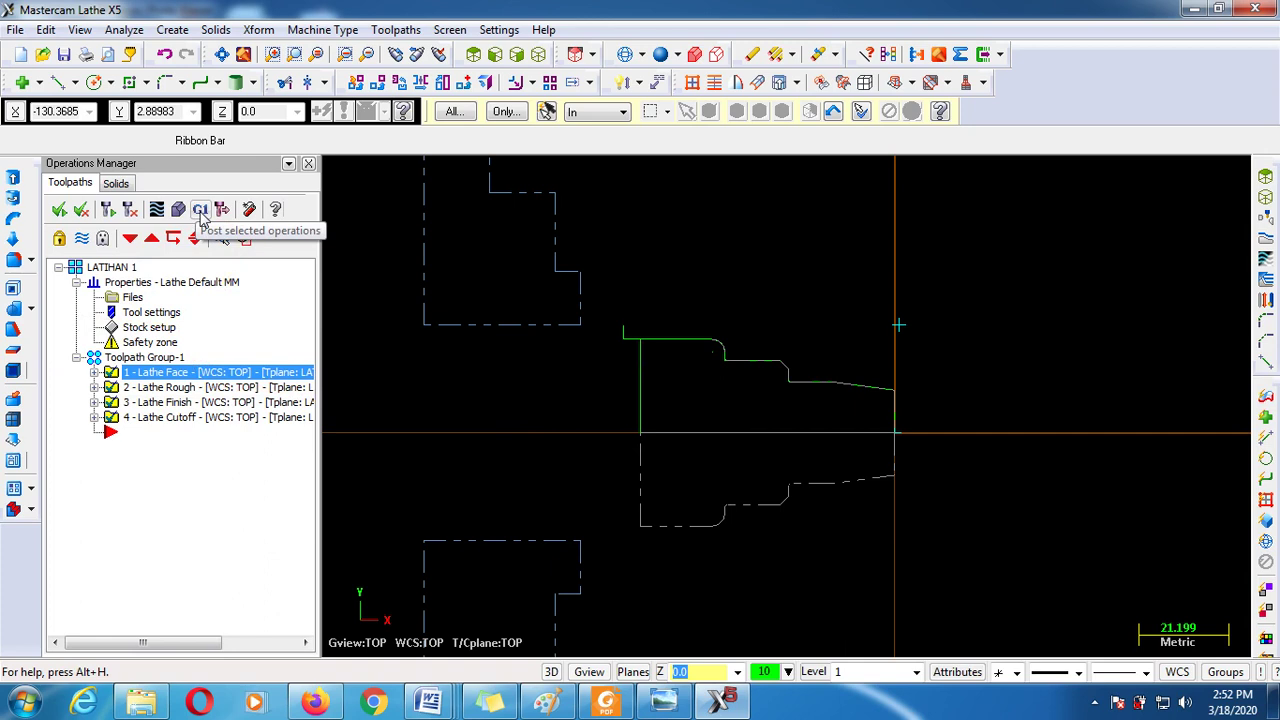
pyautogui.click(201, 211)
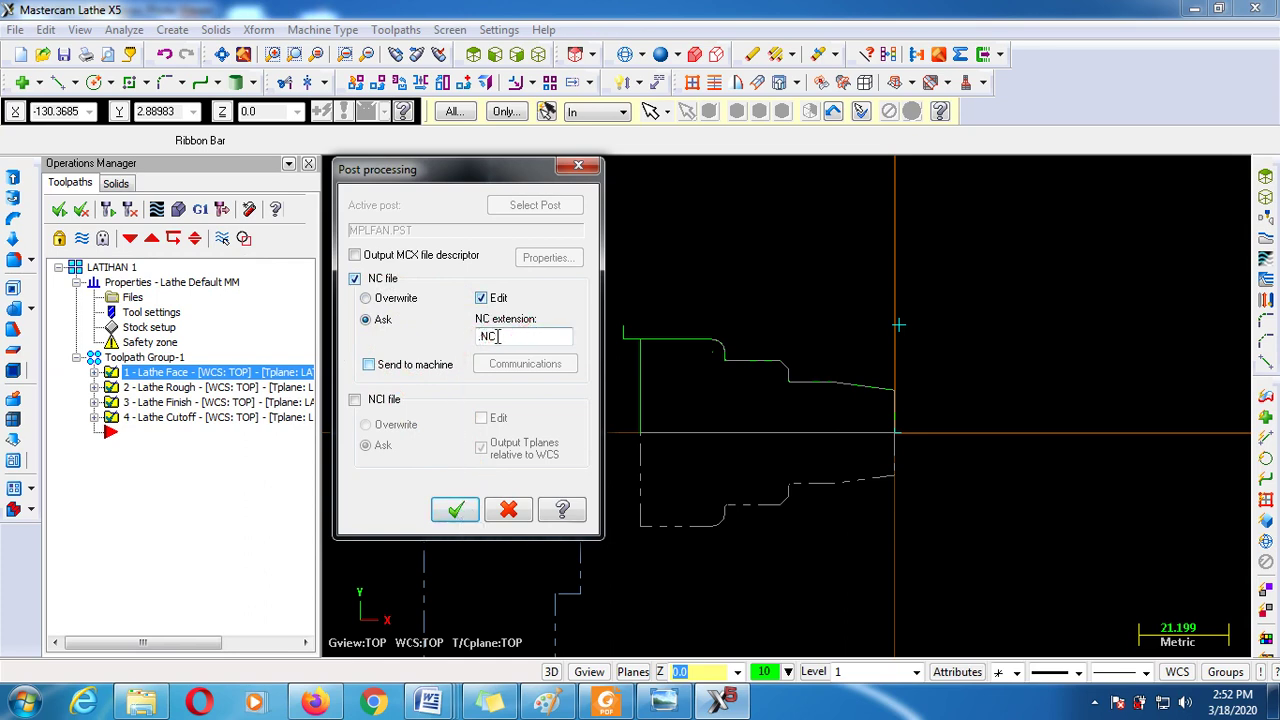
pyautogui.click(457, 510)
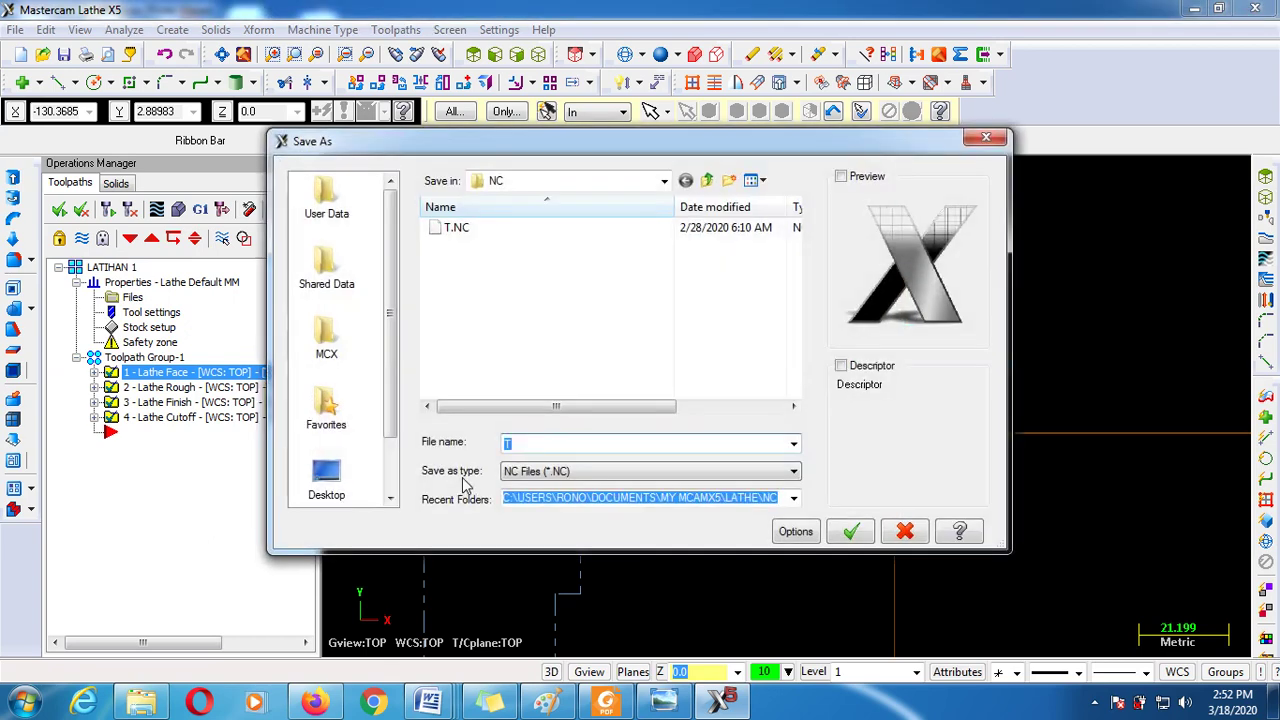
pyautogui.click(849, 533)
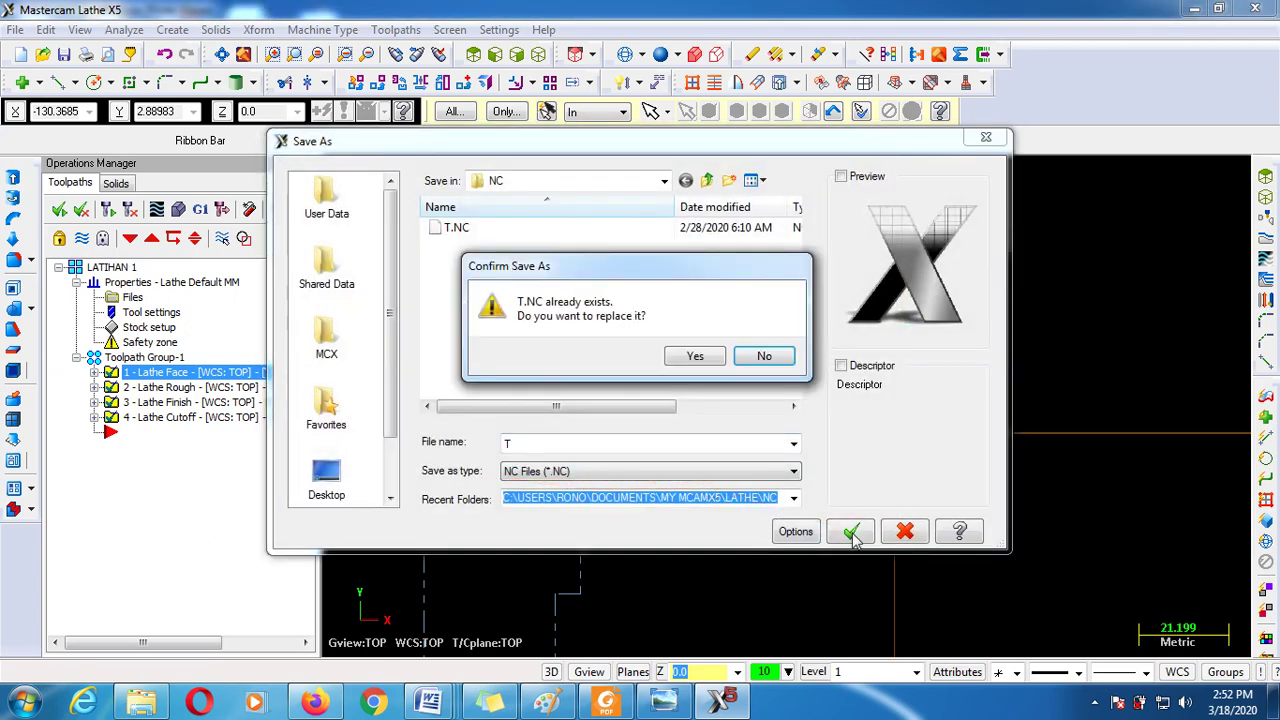
pyautogui.click(703, 357)
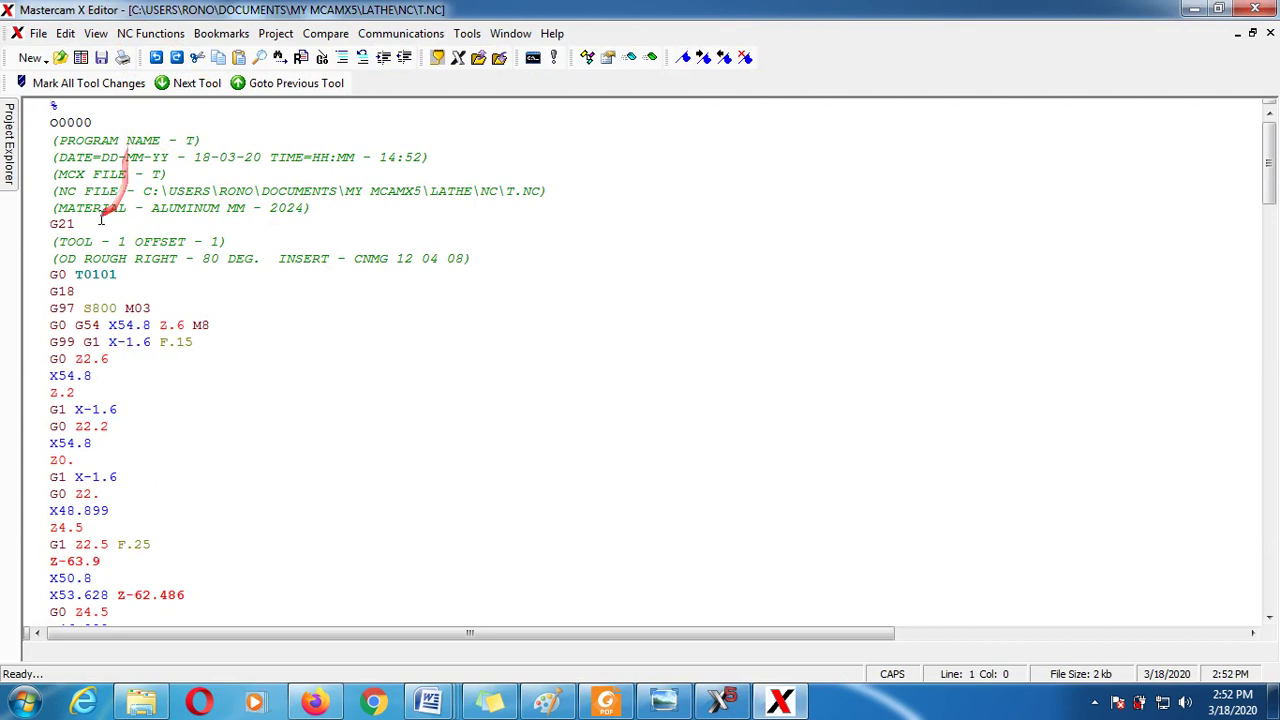
# Review the opening of the posted T.NC program around the G0 T0101 tool call, and switch back to Mastercam Lathe
pyautogui.scroll(-1, 90, 215)
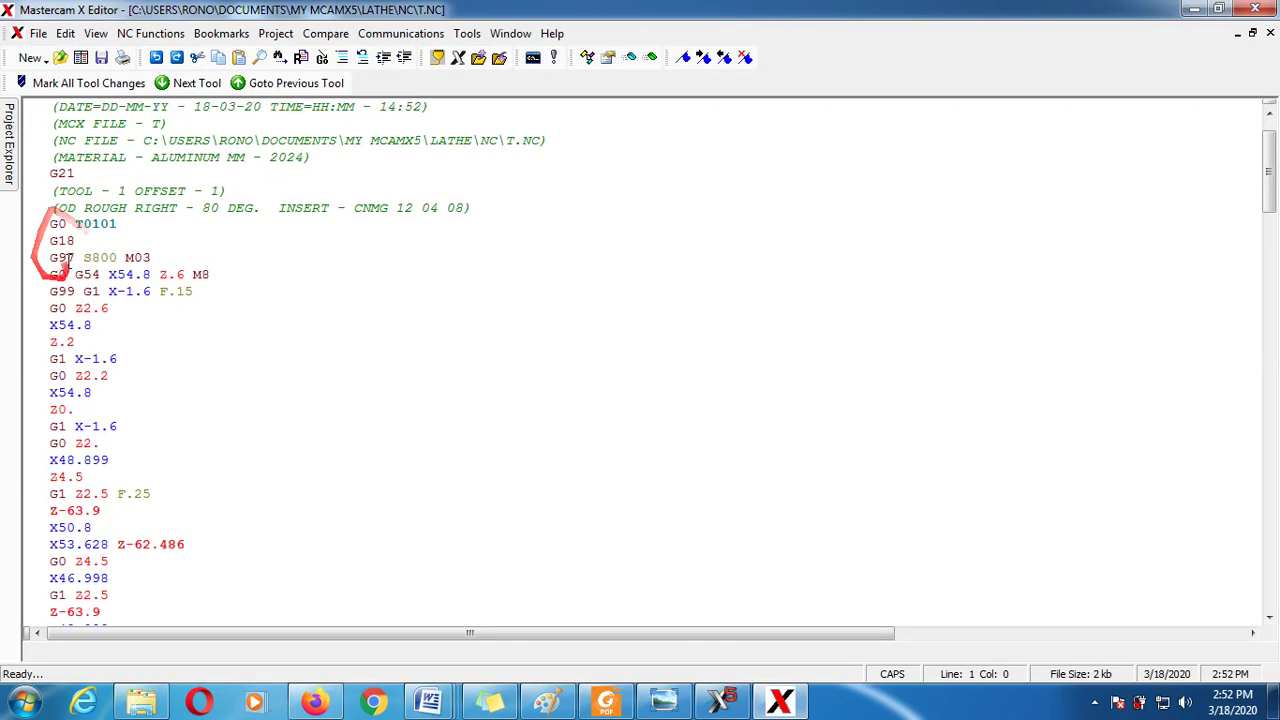
pyautogui.moveTo(51, 224); pyautogui.dragTo(58, 224)
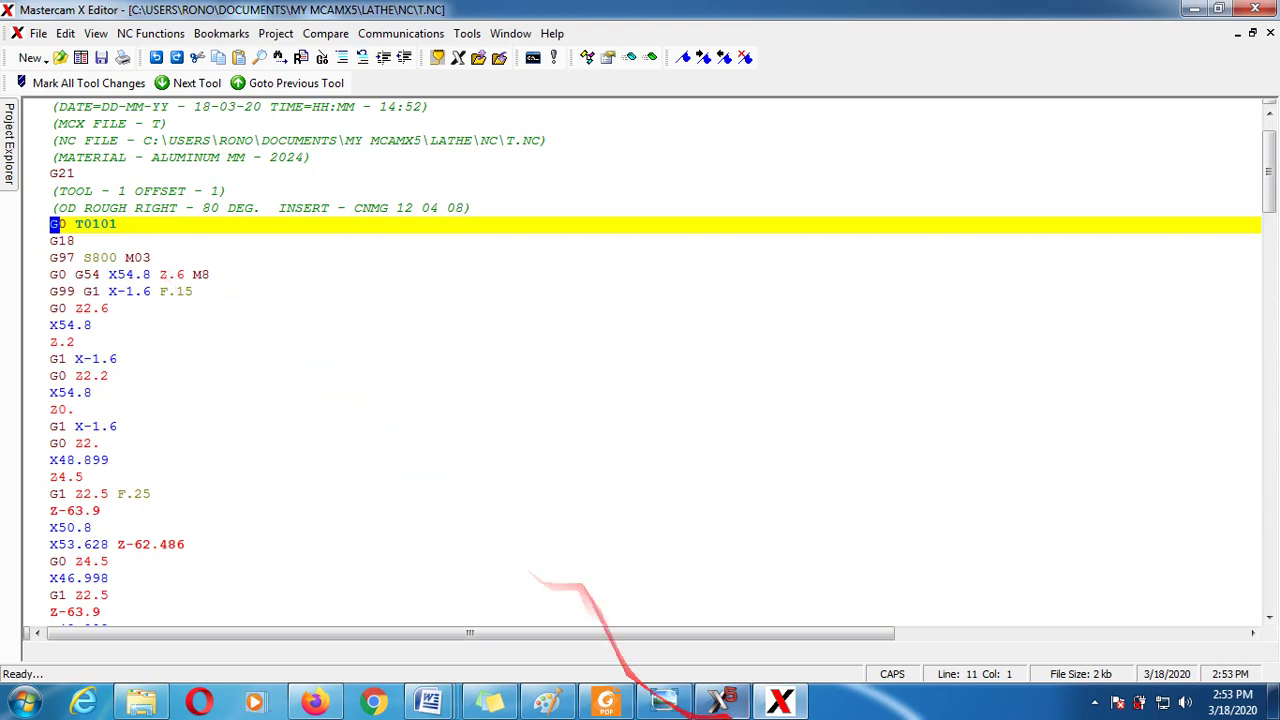
pyautogui.click(720, 702)
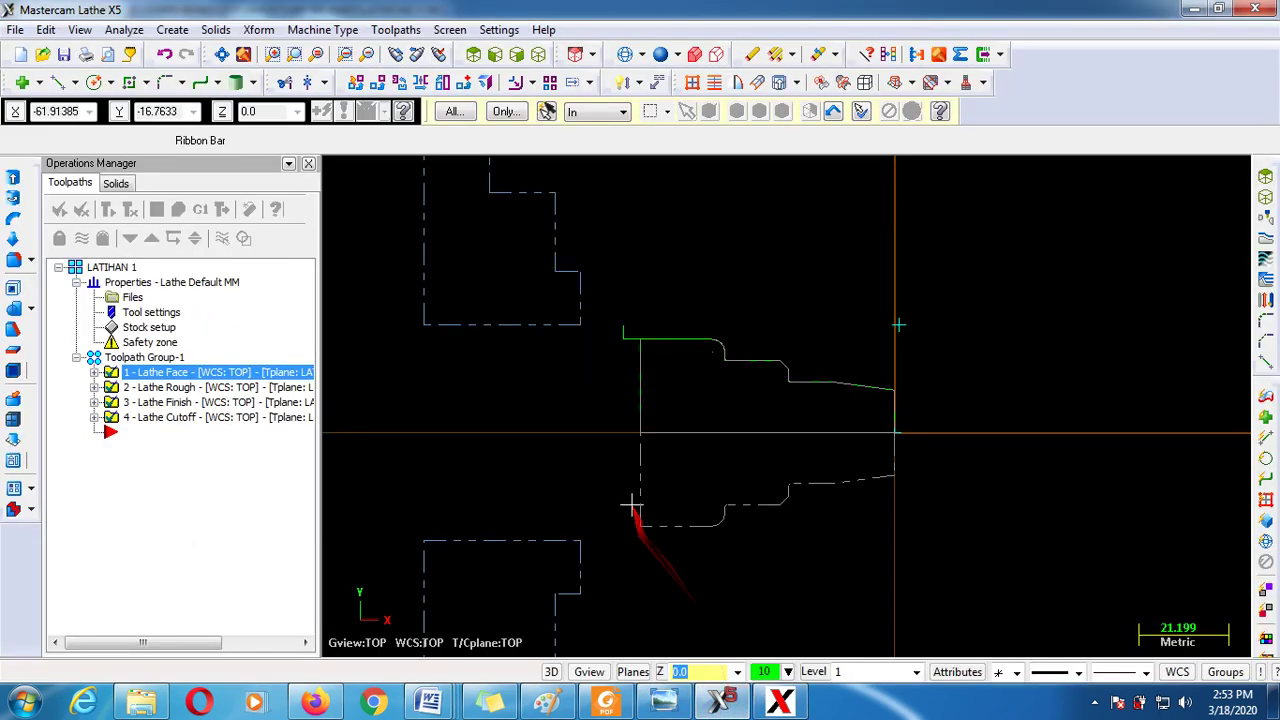
# Switch to Windows Photo Viewer and examine the whole JOB BUBUT 2 drawing
pyautogui.click(664, 702)
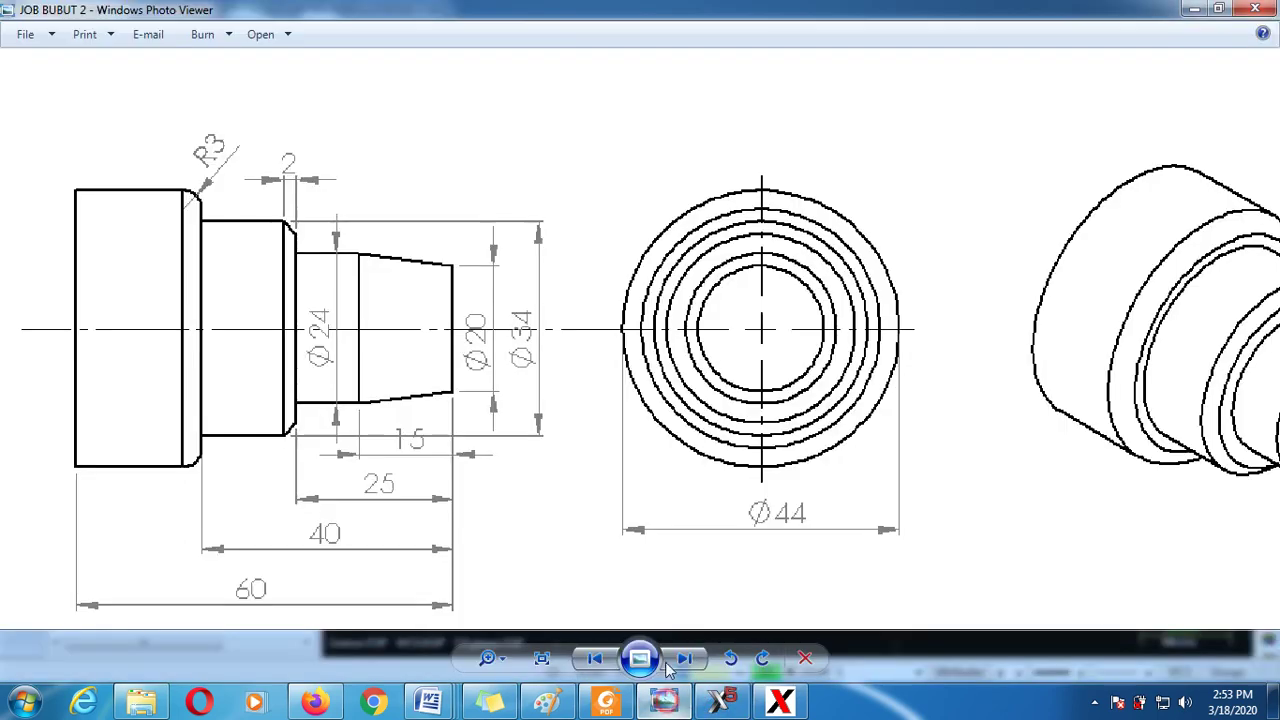
pyautogui.scroll(-2, 537, 340)
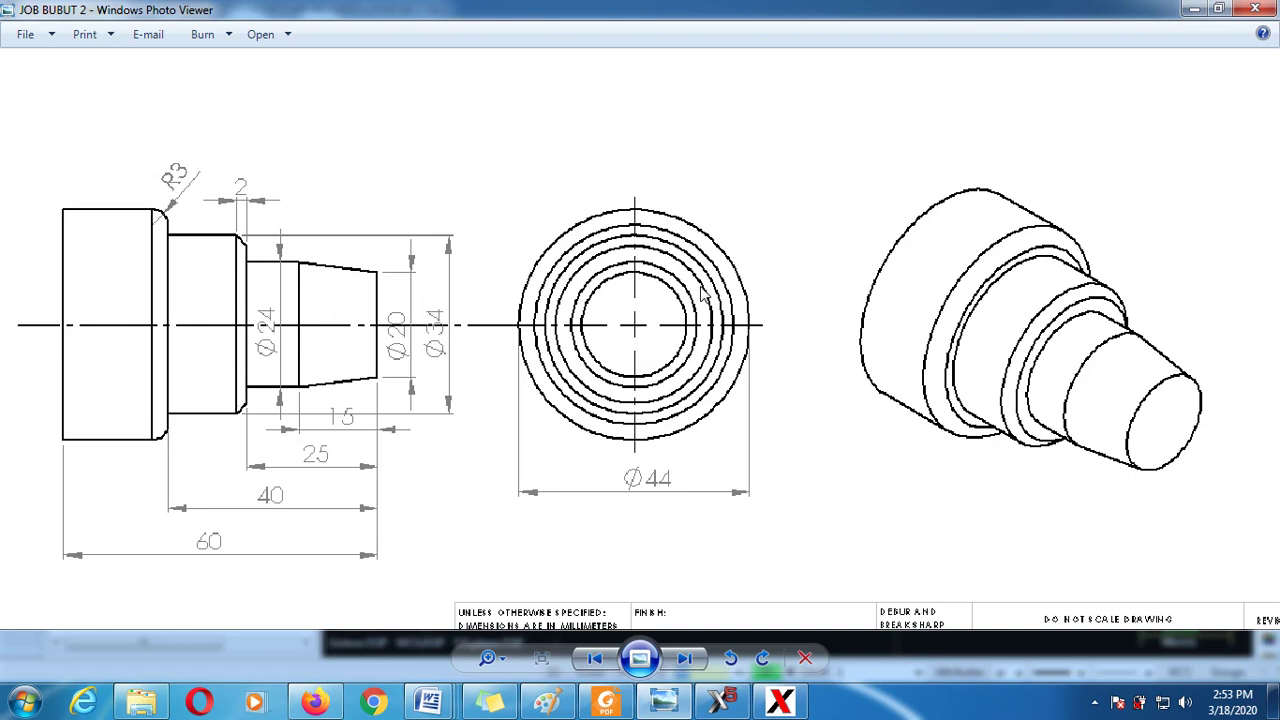
pyautogui.scroll(-2, 703, 290)
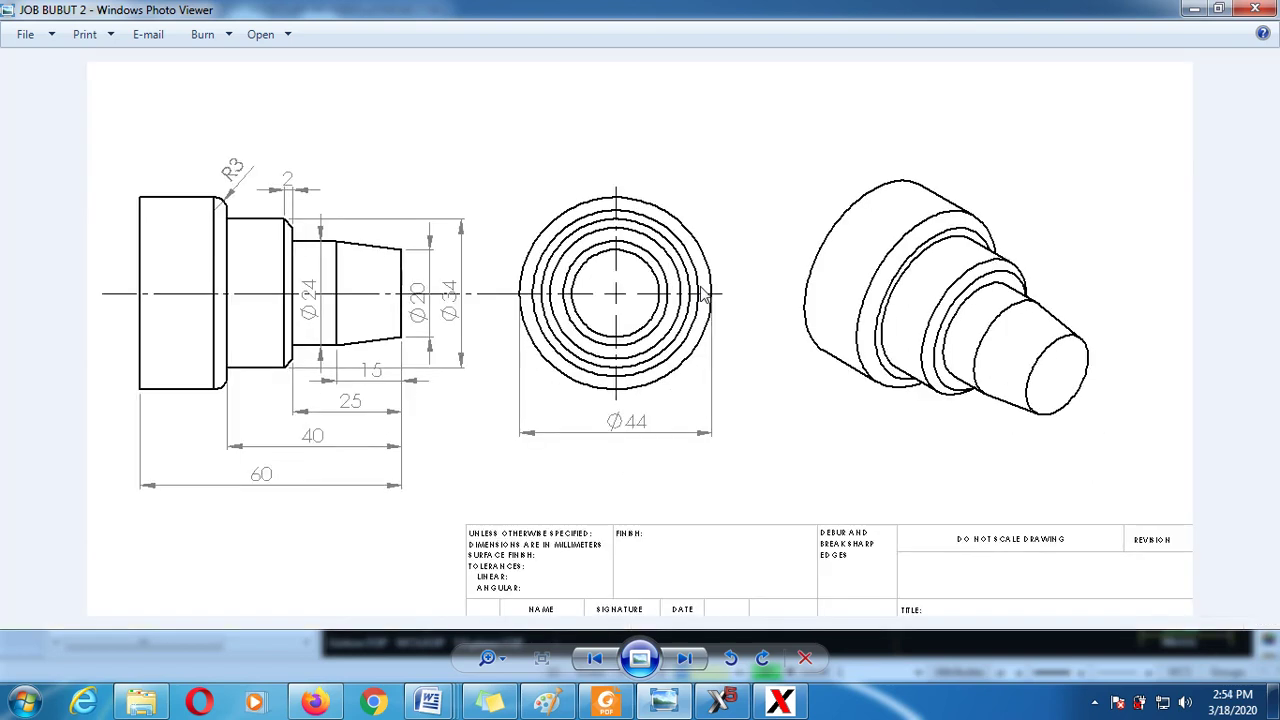